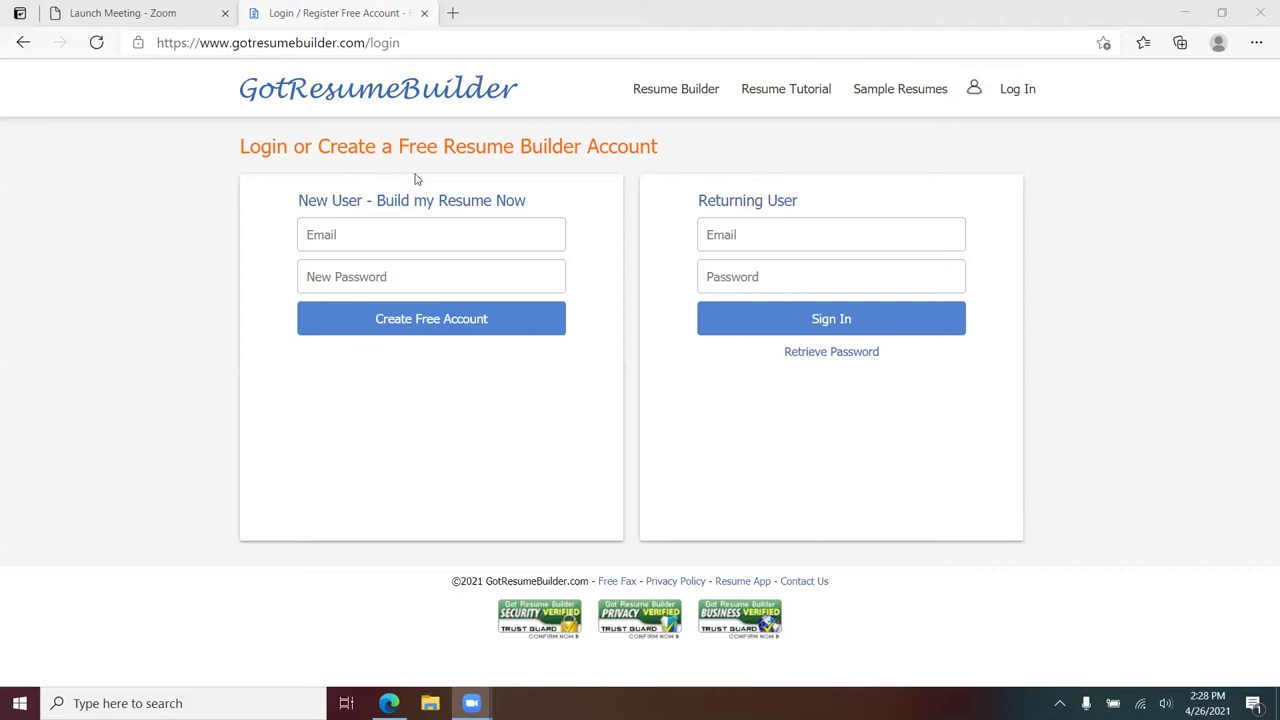
- Create a free account with the new user's Gmail address and a chosen password
{"action": "left_click", "coordinate": [340, 233]}
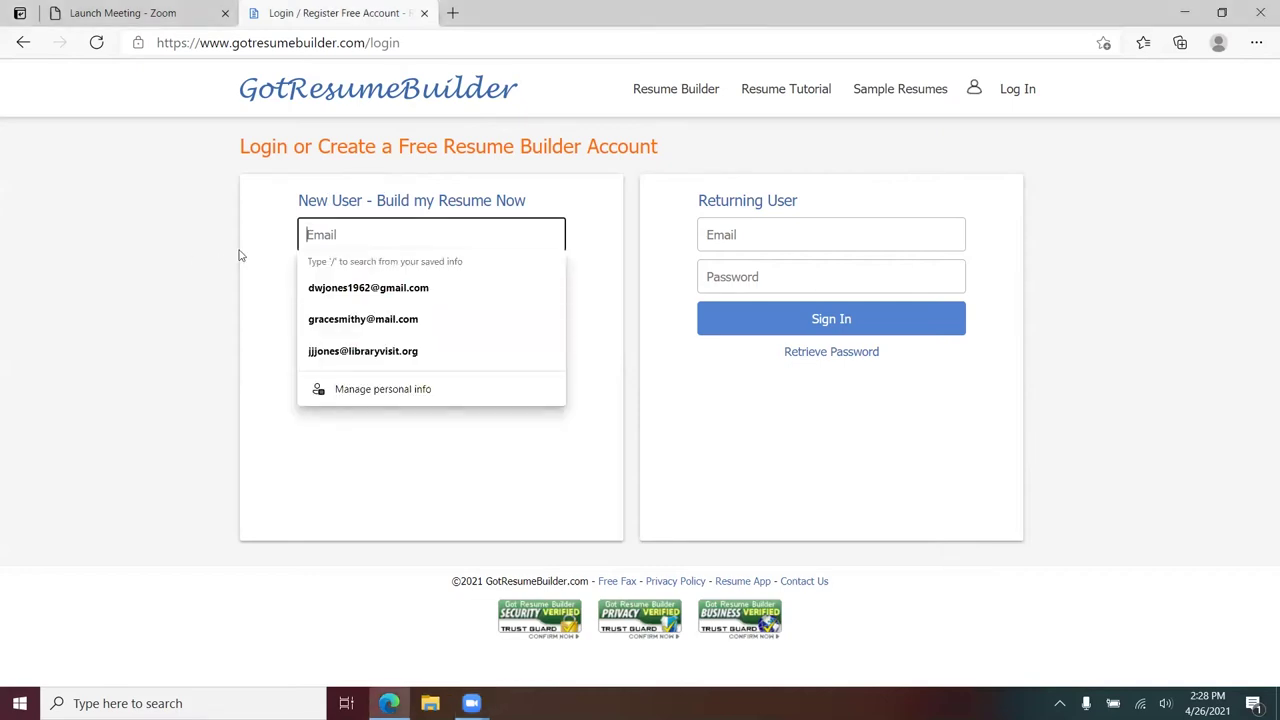
{"action": "key", "text": "Tab"}
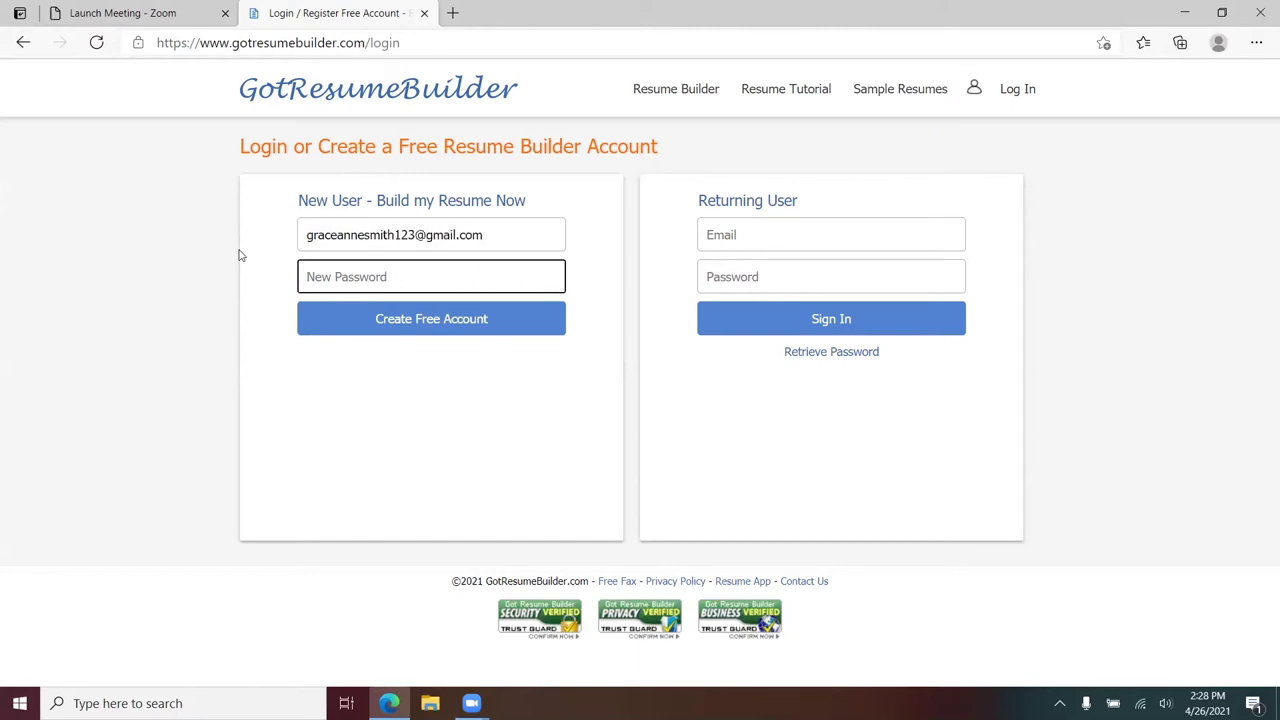
{"action": "type", "text": "••••••••••••••"}
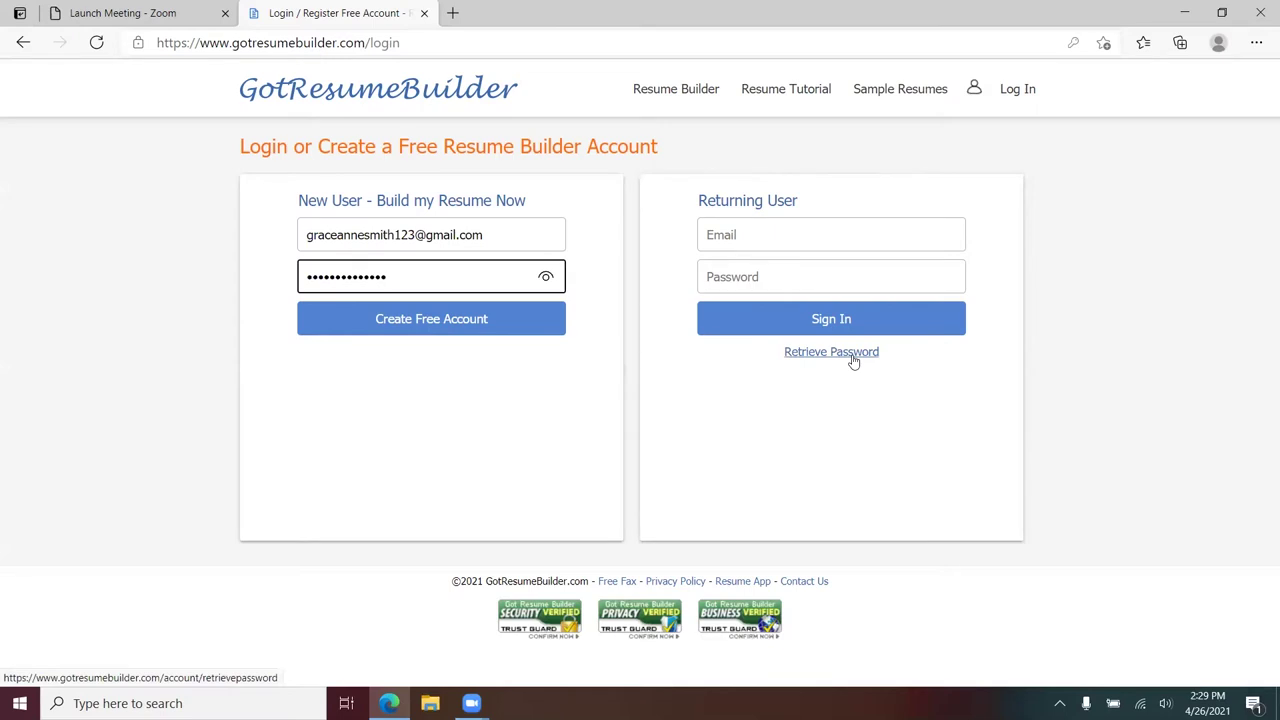
{"action": "left_click", "coordinate": [425, 327]}
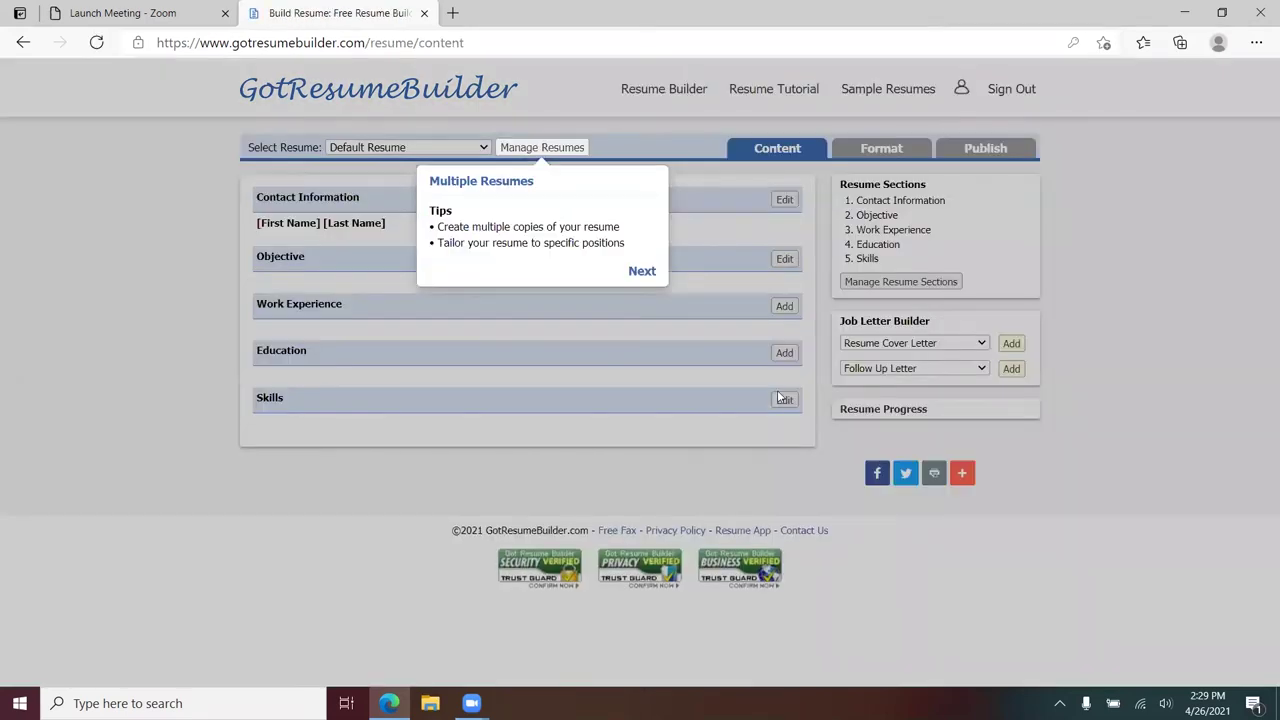
- Step through the introductory tour tips and dismiss the final Format and Download Resume tip
{"action": "left_click", "coordinate": [642, 274]}
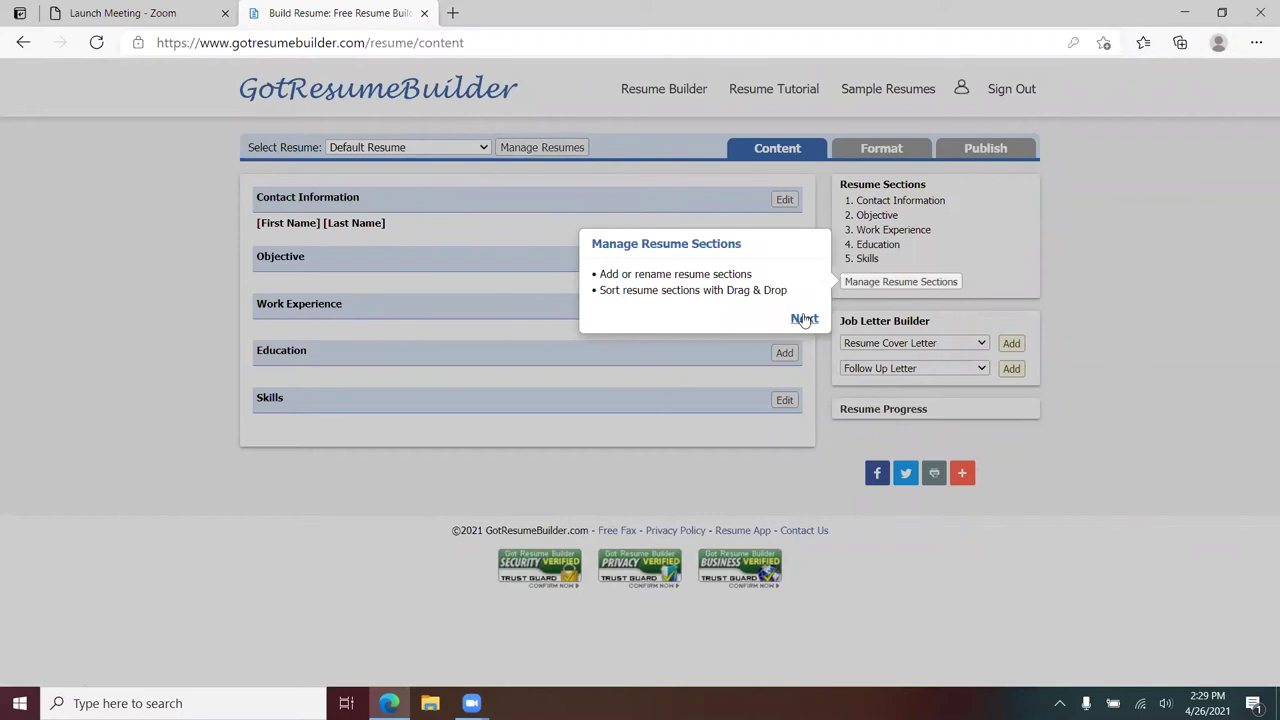
{"action": "left_click", "coordinate": [805, 320]}
{"action": "left_click", "coordinate": [737, 345]}
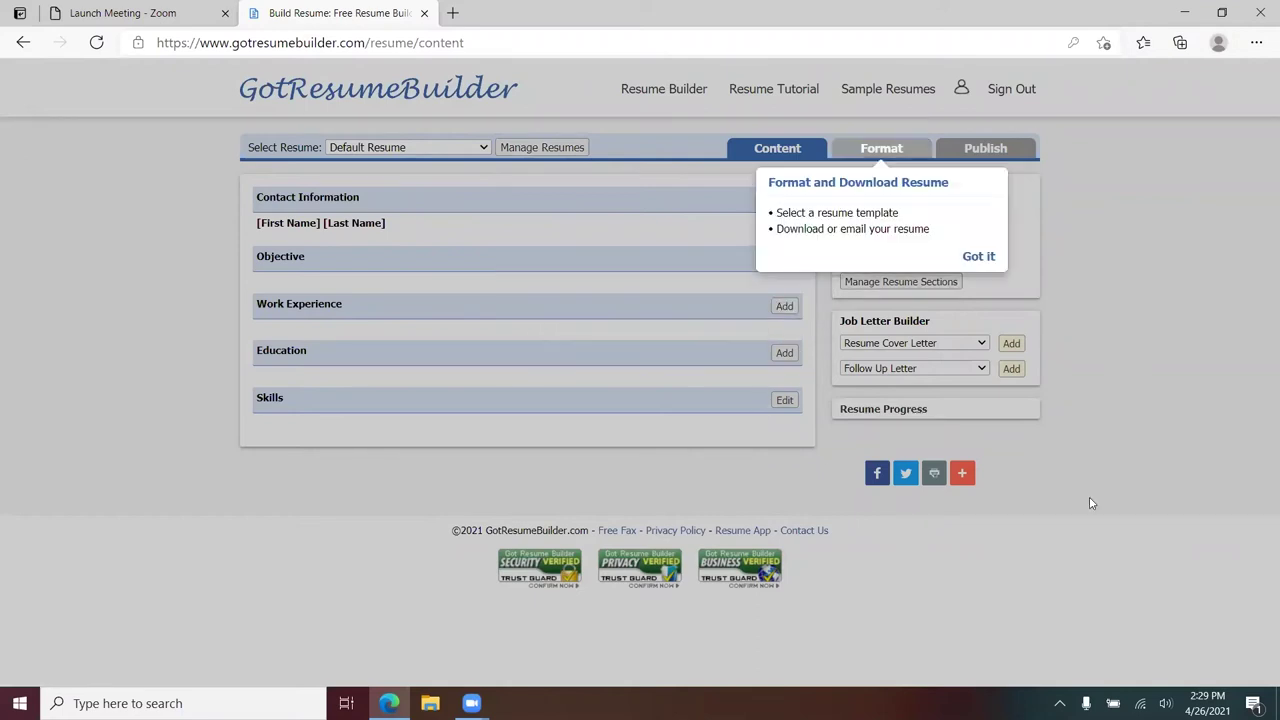
{"action": "left_click", "coordinate": [979, 258]}
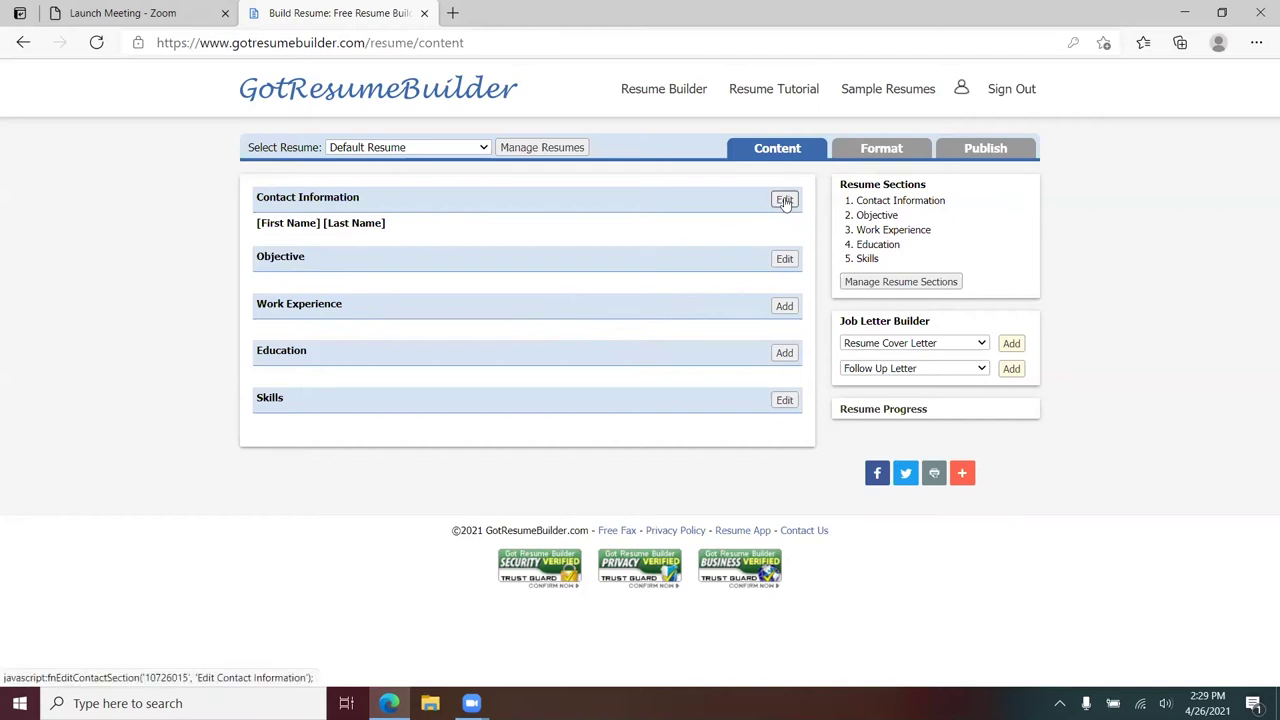
- Enter the contact's first name, last name and cell number in the Contact Information editor
{"action": "left_click", "coordinate": [785, 201]}
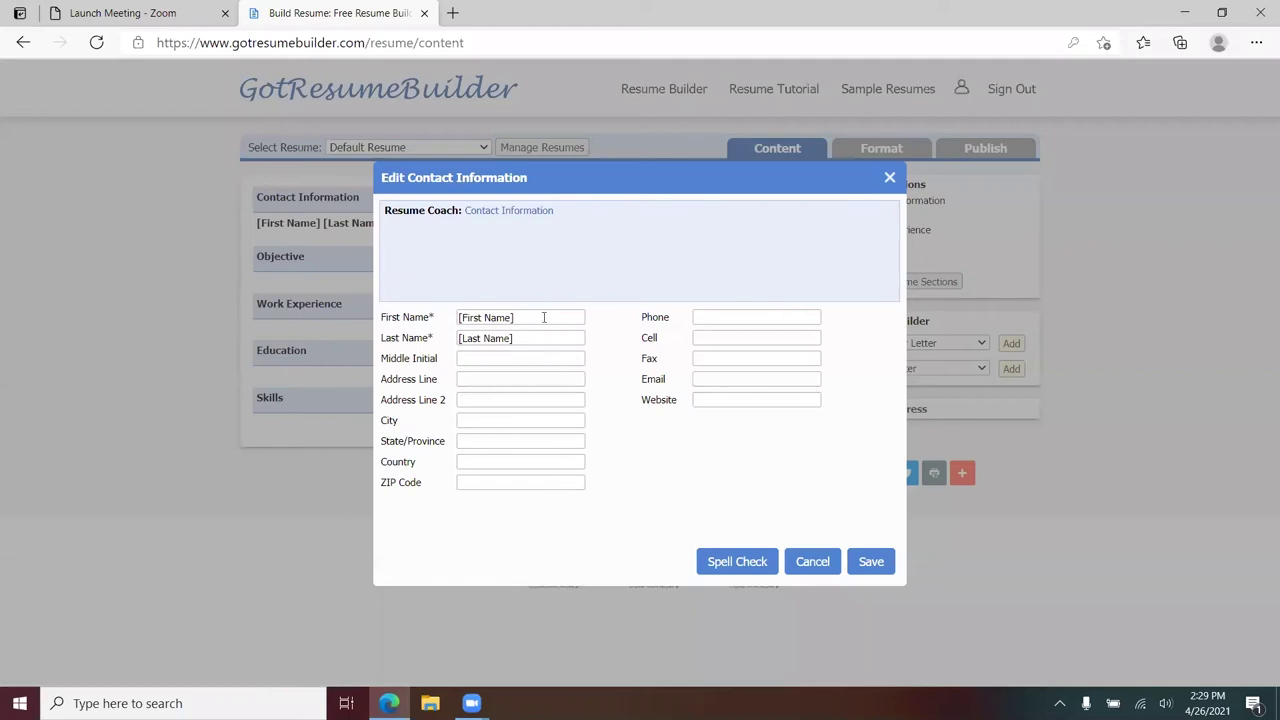
{"action": "left_click", "coordinate": [545, 317]}
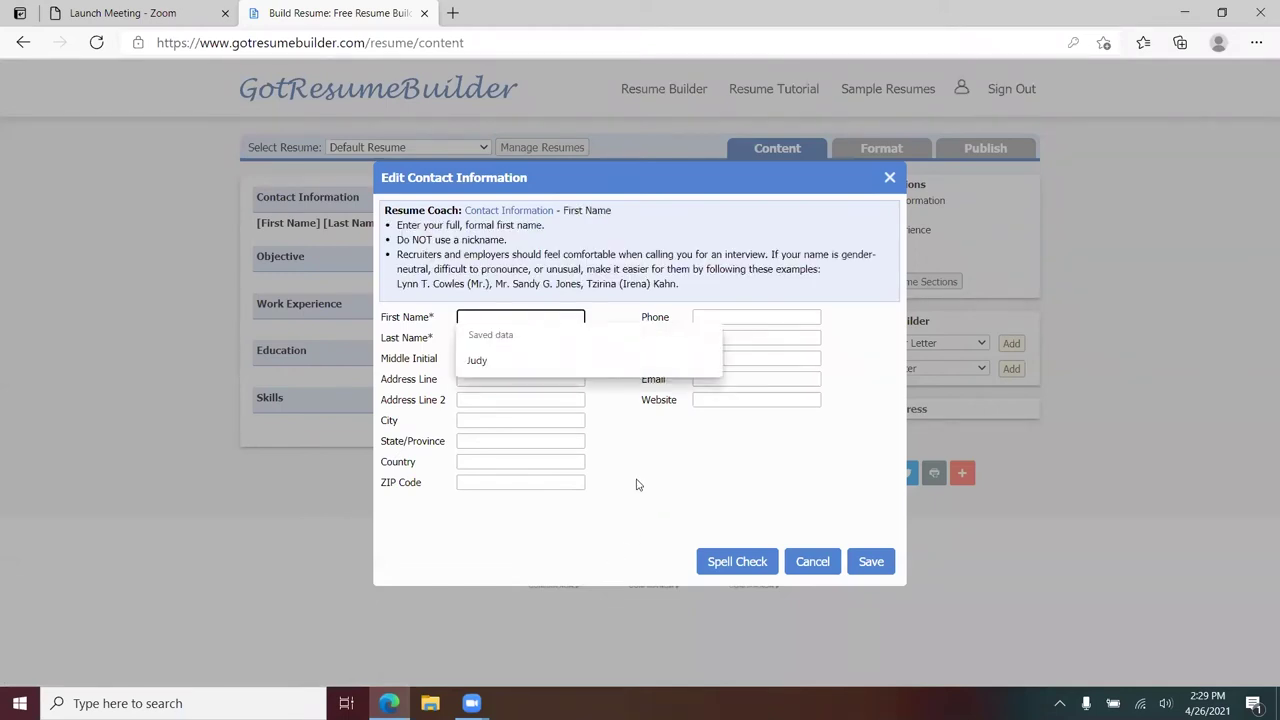
{"action": "key", "text": "Tab"}
{"action": "key", "text": "Tab"}
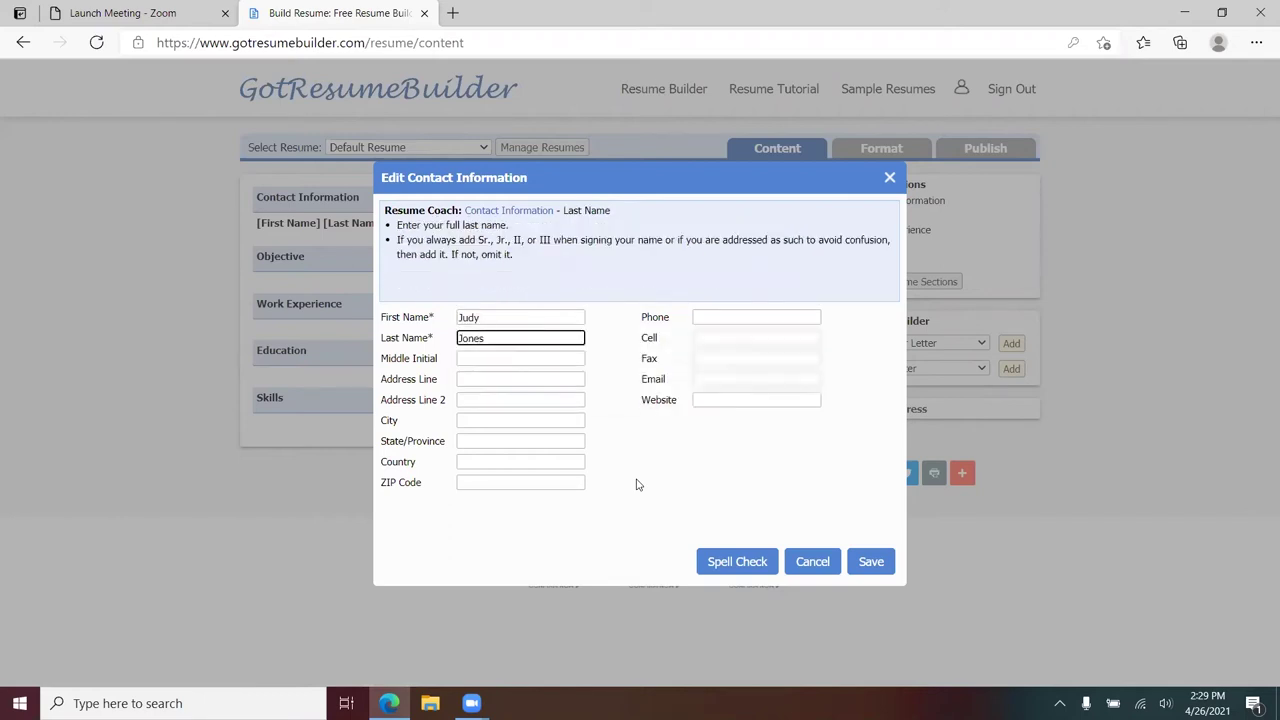
{"action": "key", "text": "Tab"}
{"action": "type", "text": "555"}
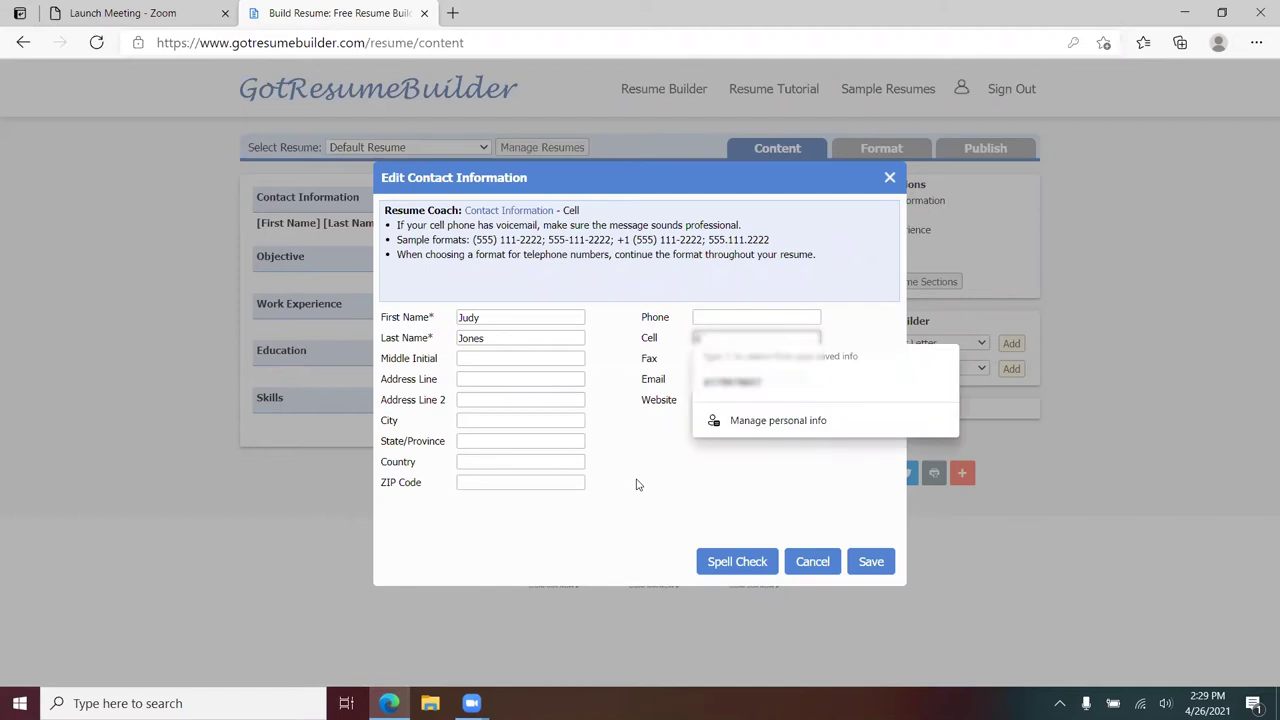
{"action": "type", "text": "-555-1234"}
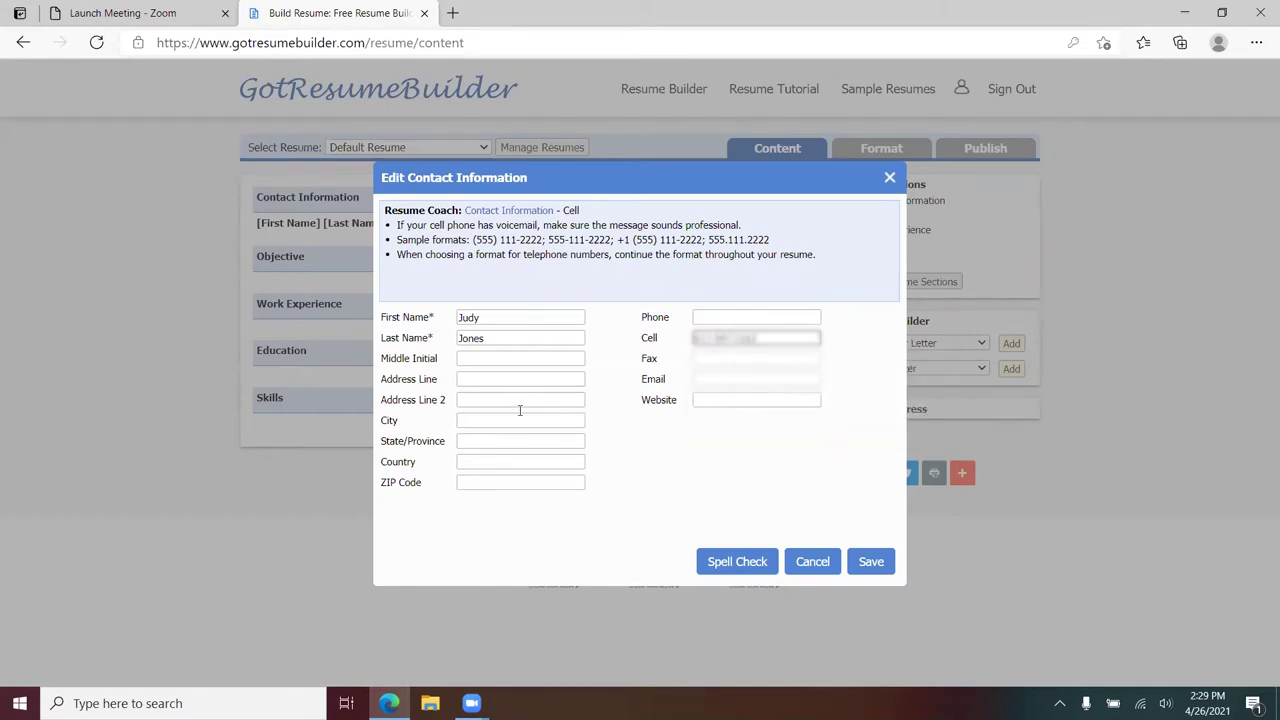
- Fill in the street address, city, state, ZIP code and account e-mail, then save the contact details
{"action": "left_click", "coordinate": [500, 378]}
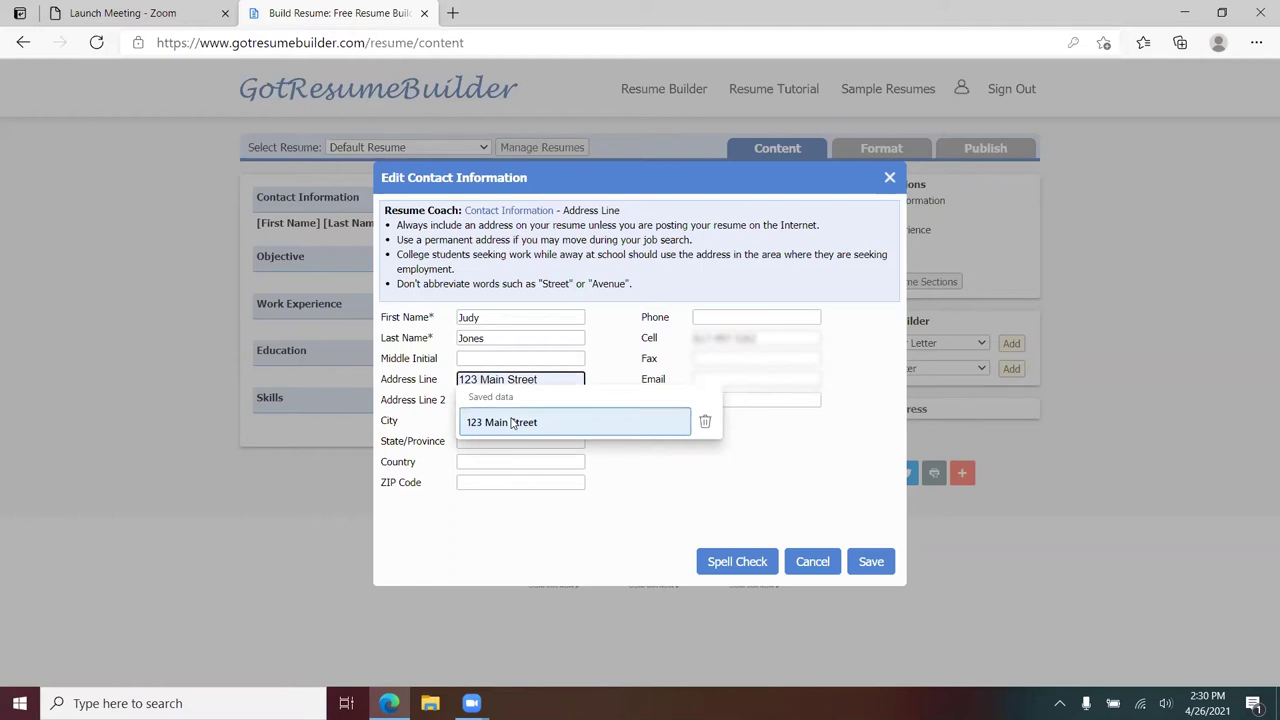
{"action": "left_click", "coordinate": [512, 422]}
{"action": "left_click", "coordinate": [508, 420]}
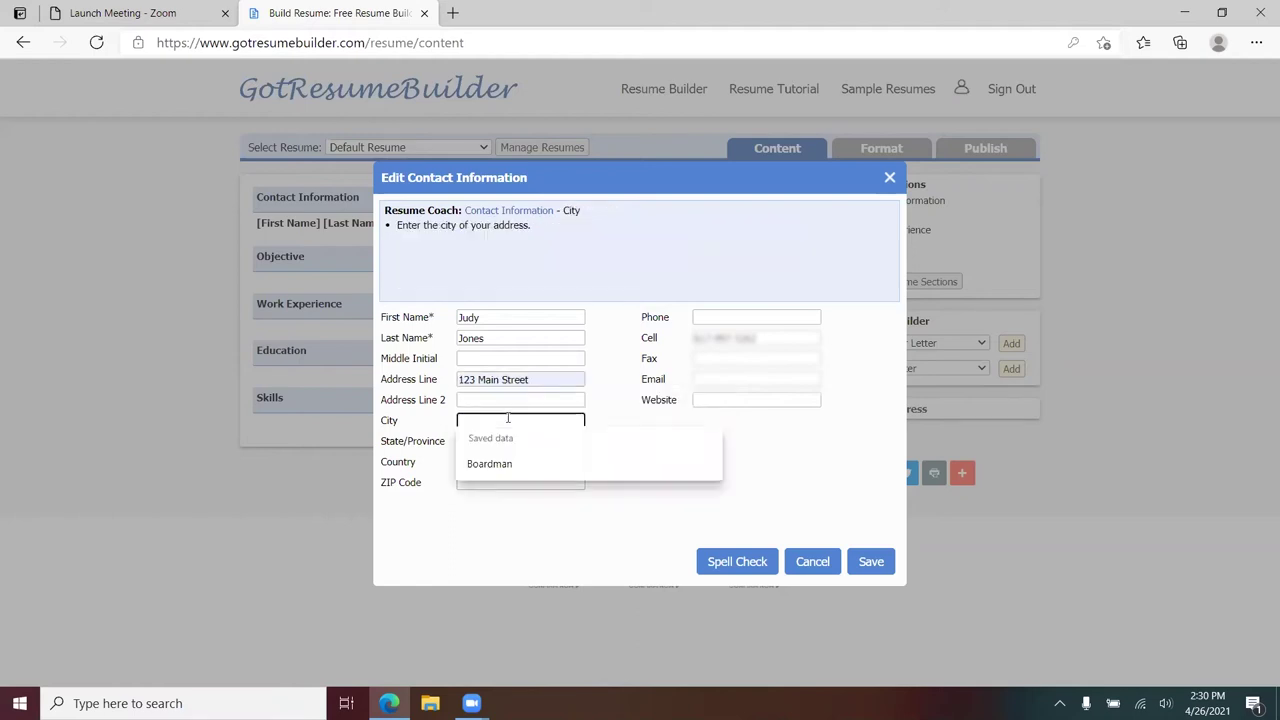
{"action": "type", "text": "Youngstown"}
{"action": "left_click", "coordinate": [472, 441]}
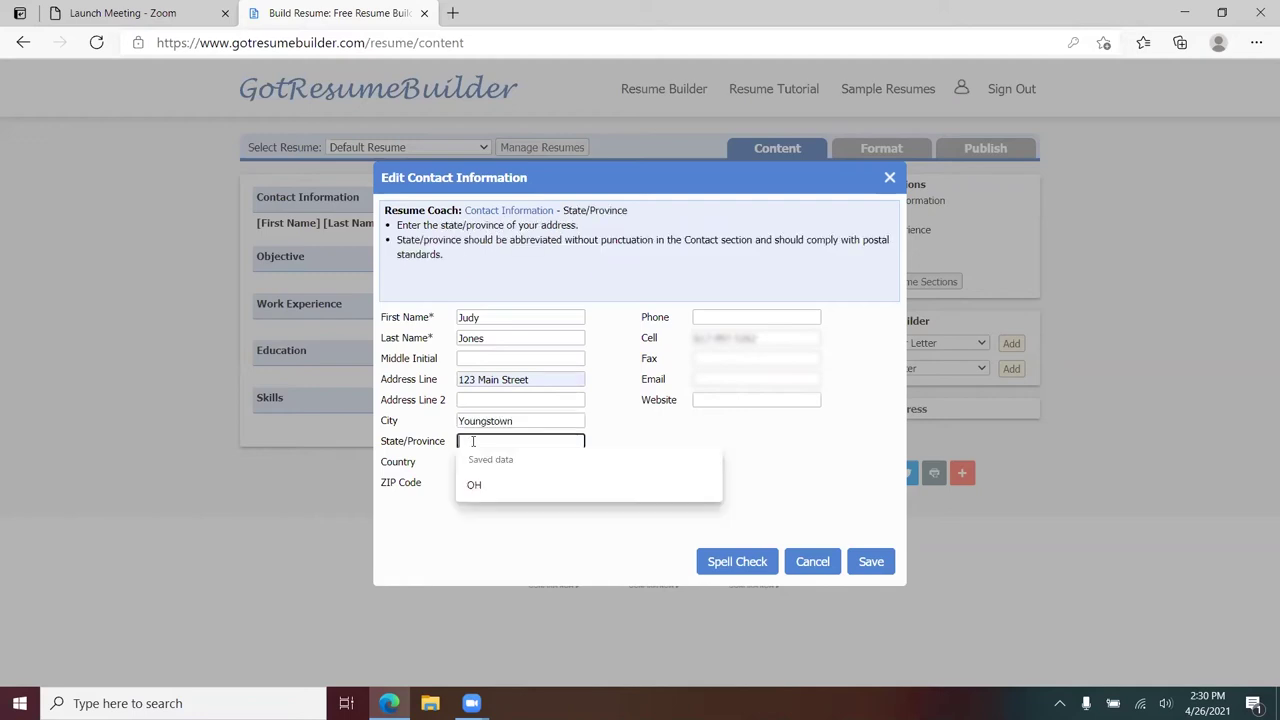
{"action": "left_click", "coordinate": [474, 484]}
{"action": "left_click", "coordinate": [509, 484]}
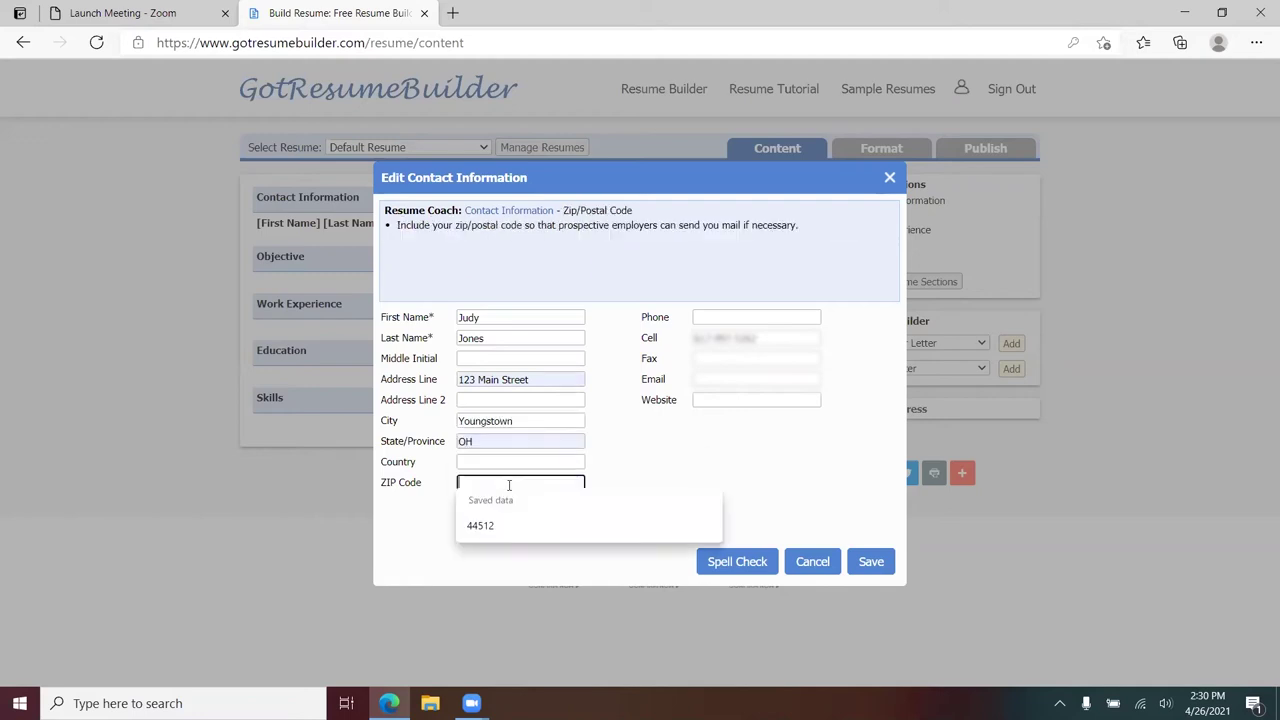
{"action": "type", "text": "44503"}
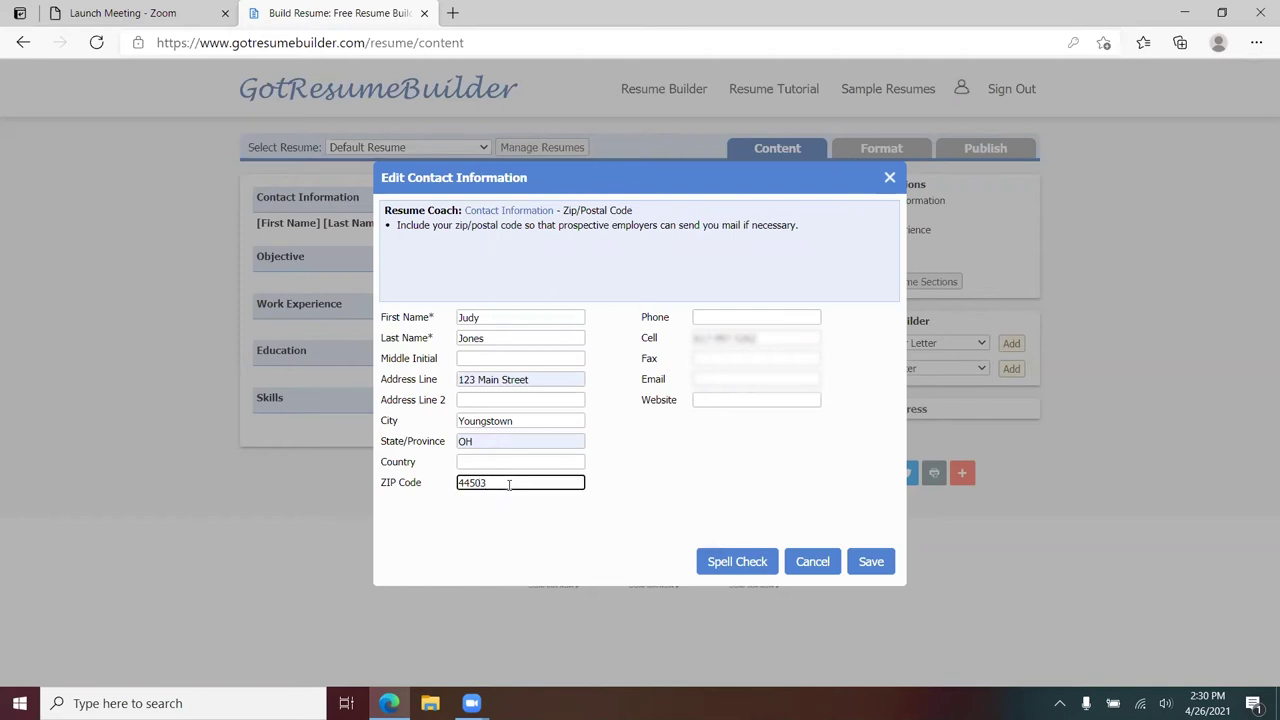
{"action": "left_click", "coordinate": [715, 379]}
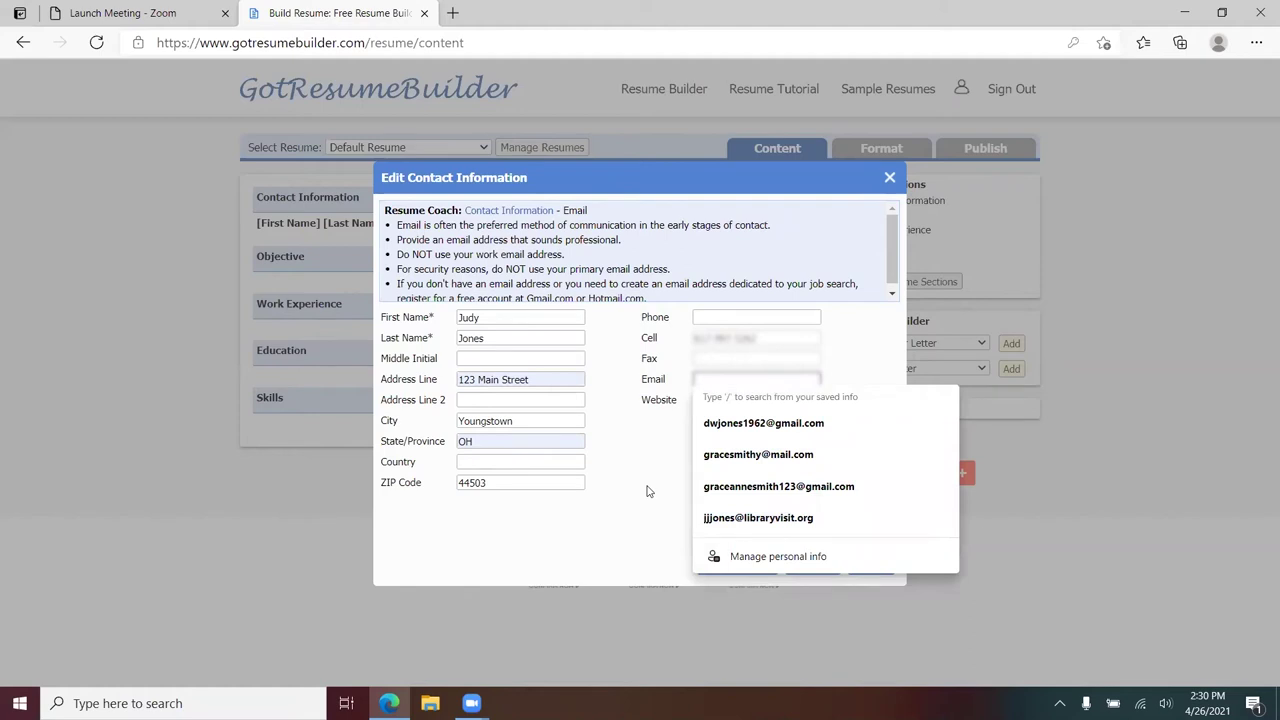
{"action": "left_click", "coordinate": [782, 486]}
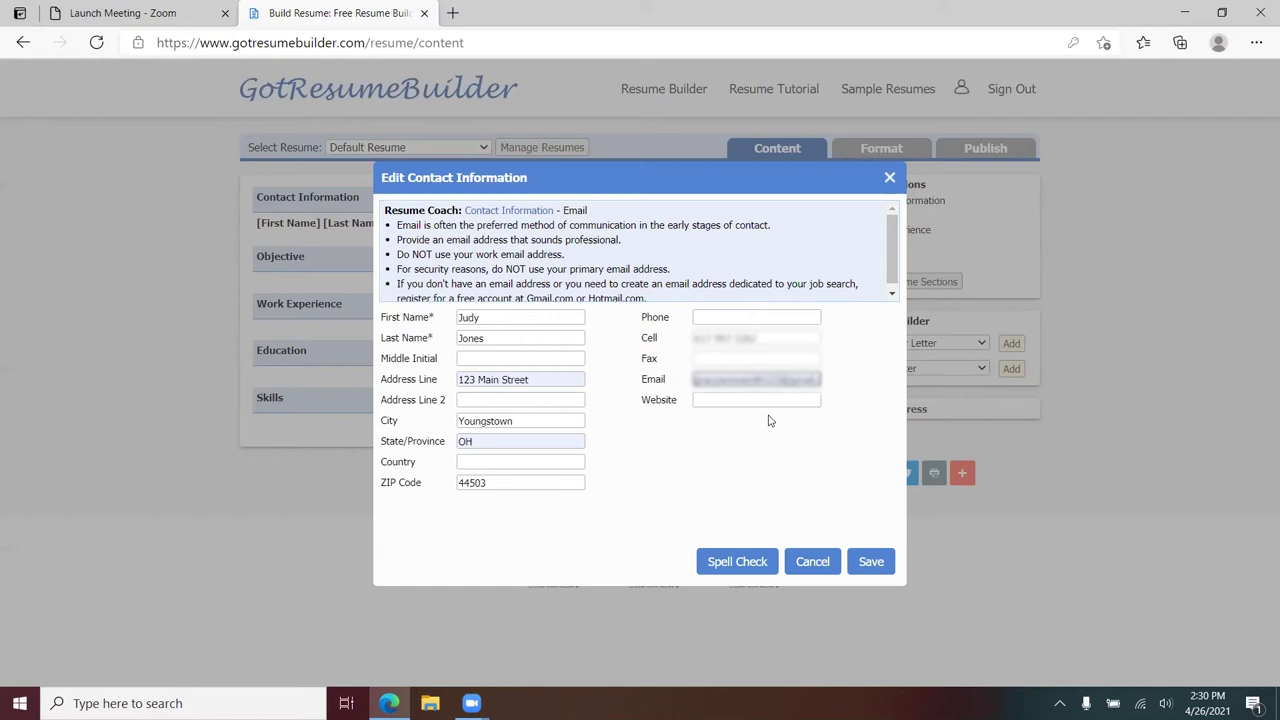
{"action": "left_click", "coordinate": [864, 565]}
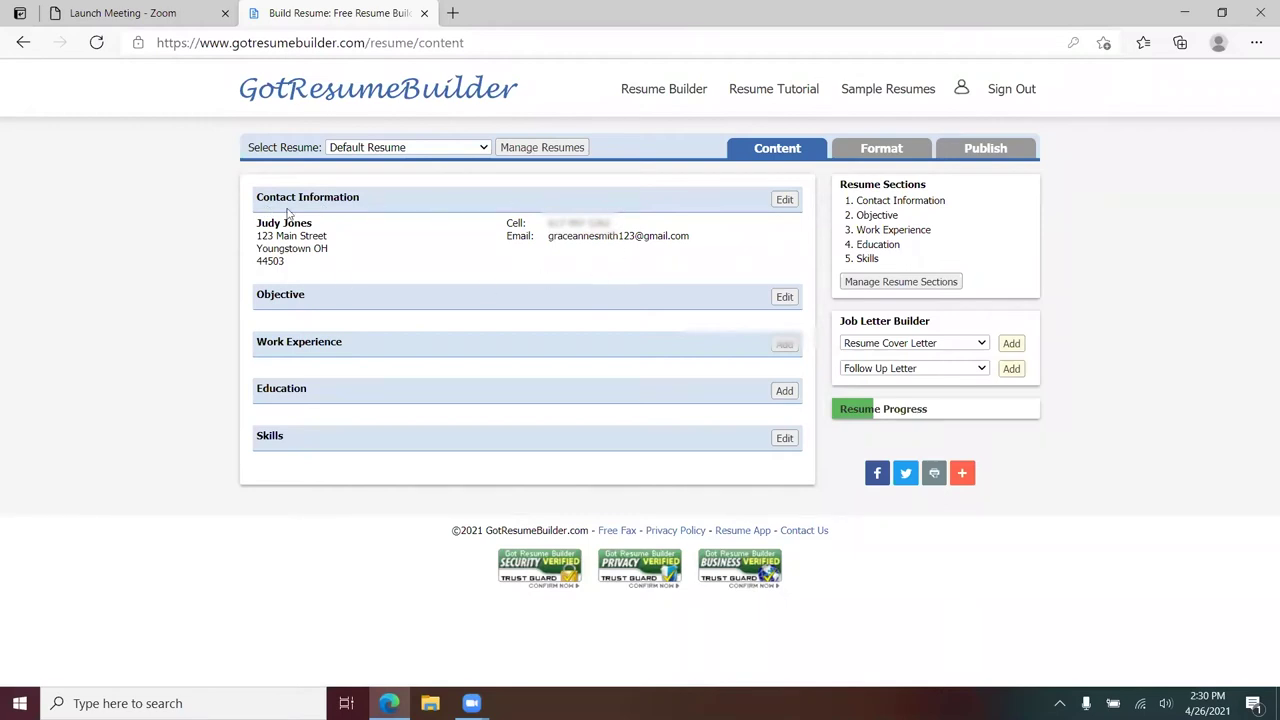
{"action": "left_click_drag", "start_coordinate": [420, 197], "coordinate": [527, 283]}
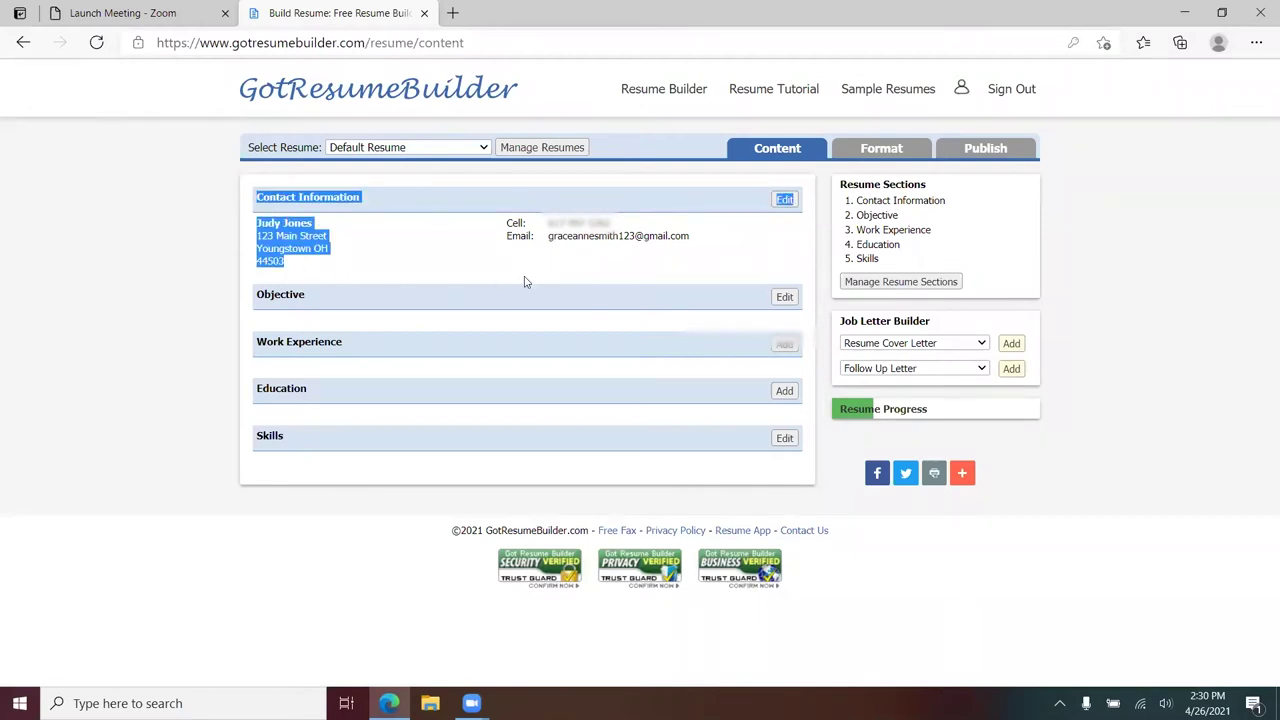
{"action": "left_click", "coordinate": [527, 283]}
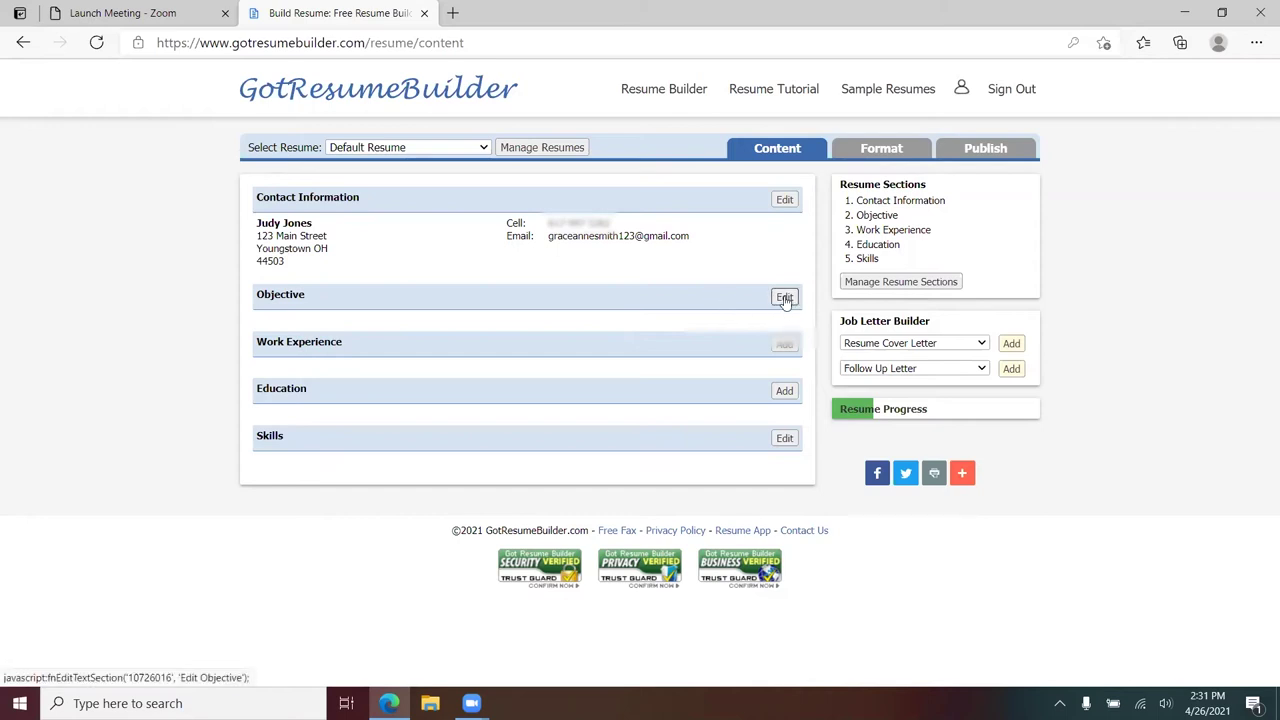
- Open the Edit Objective dialog, read the Resume Coach tips, and select the Intelli-Sample keyword box
{"action": "left_click", "coordinate": [785, 298]}
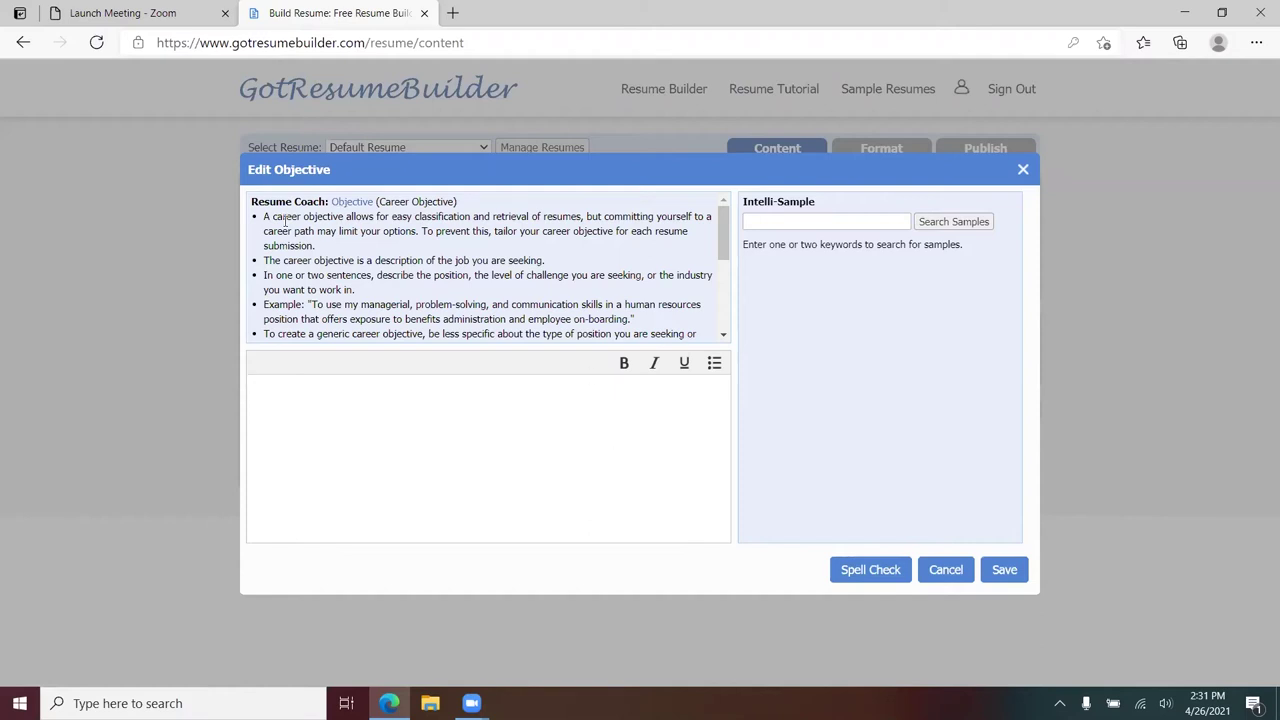
{"action": "left_click_drag", "start_coordinate": [267, 216], "coordinate": [608, 303]}
{"action": "left_click", "coordinate": [620, 298]}
{"action": "scroll", "coordinate": [634, 290], "scroll_direction": "up", "scroll_amount": 2}
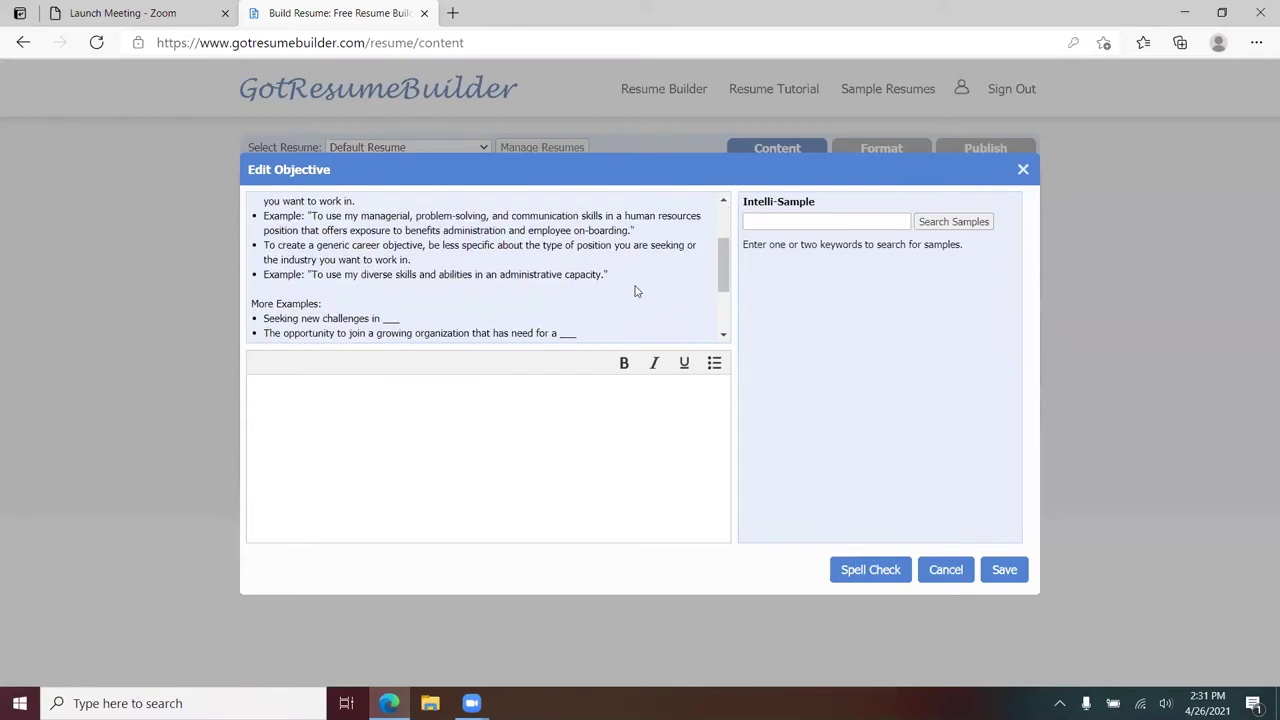
{"action": "scroll", "coordinate": [636, 290], "scroll_direction": "up", "scroll_amount": 2}
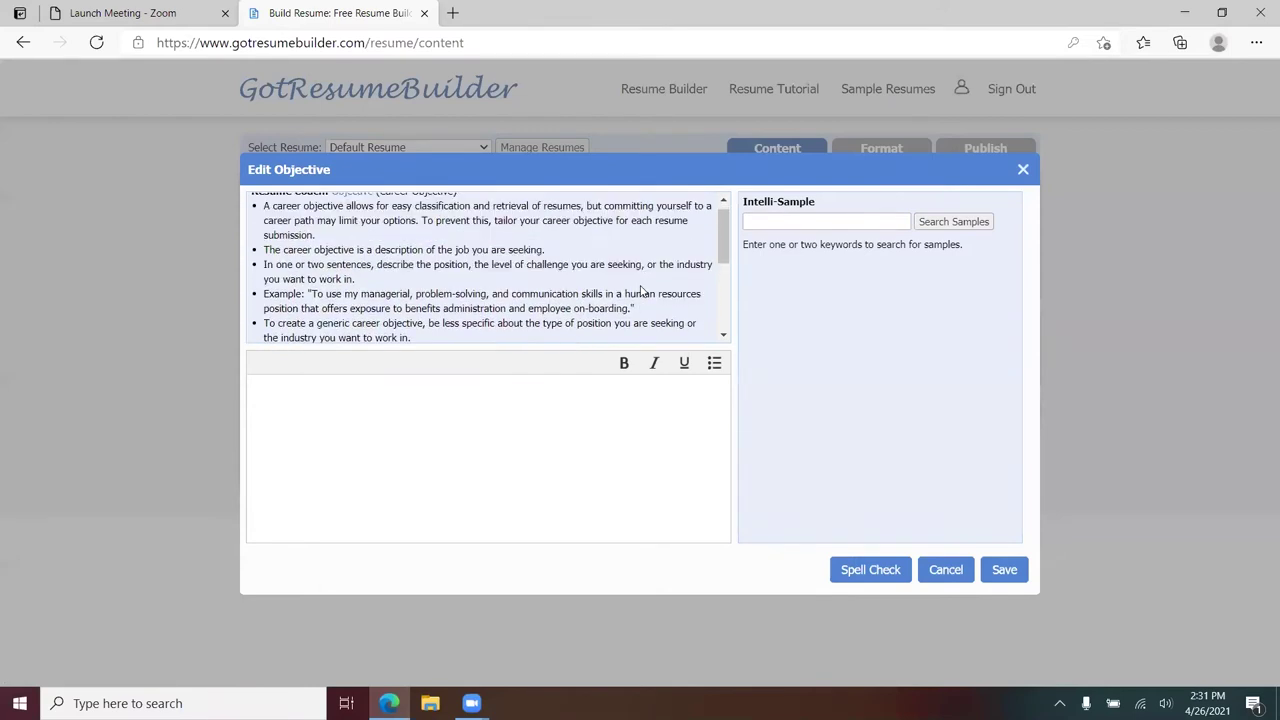
{"action": "scroll", "coordinate": [603, 282], "scroll_direction": "down", "scroll_amount": 7}
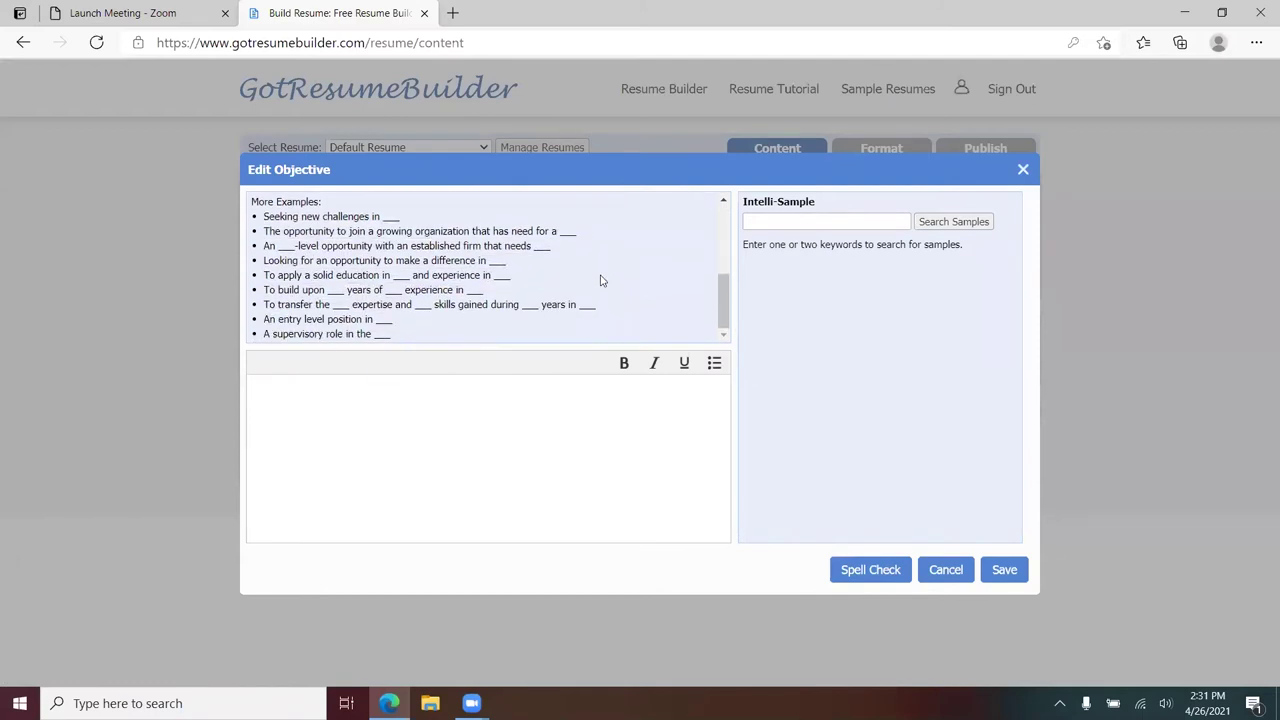
{"action": "scroll", "coordinate": [601, 279], "scroll_direction": "up", "scroll_amount": 7}
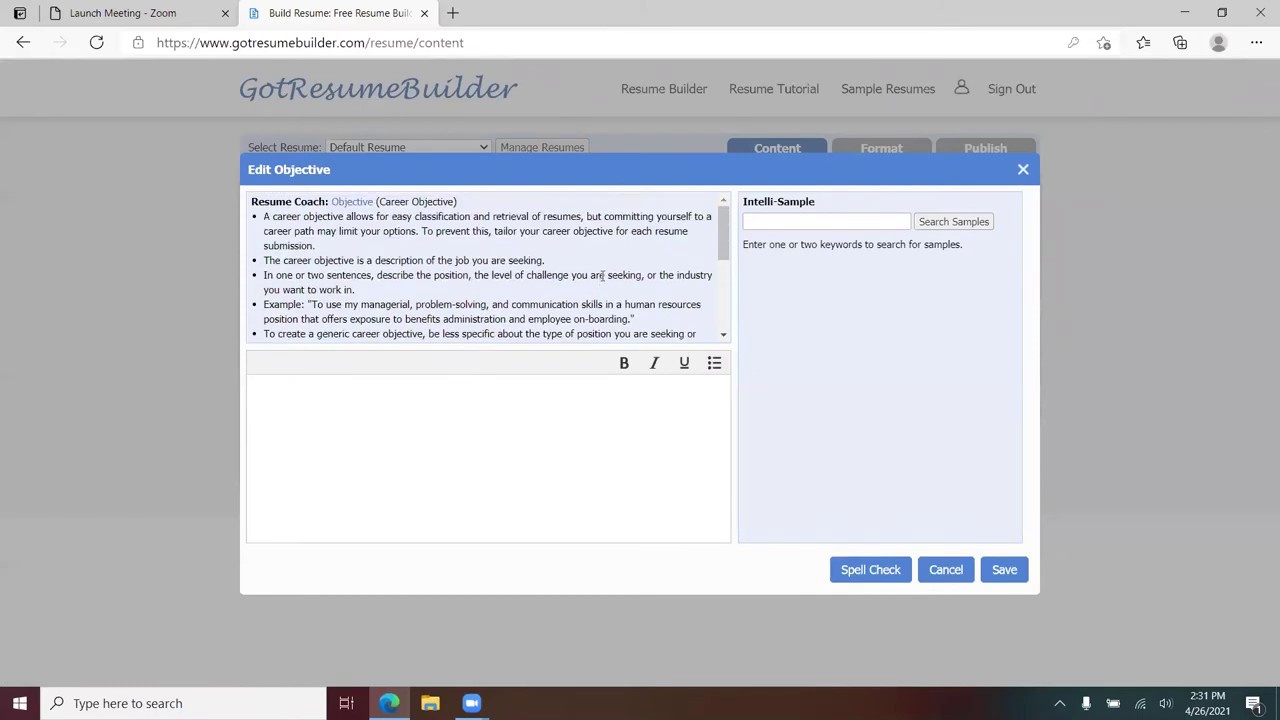
{"action": "left_click", "coordinate": [781, 223]}
- Search Intelli-Sample objectives for 'secretary' and preview samples 15, 17, 5 and 3
{"action": "type", "text": "secretary"}
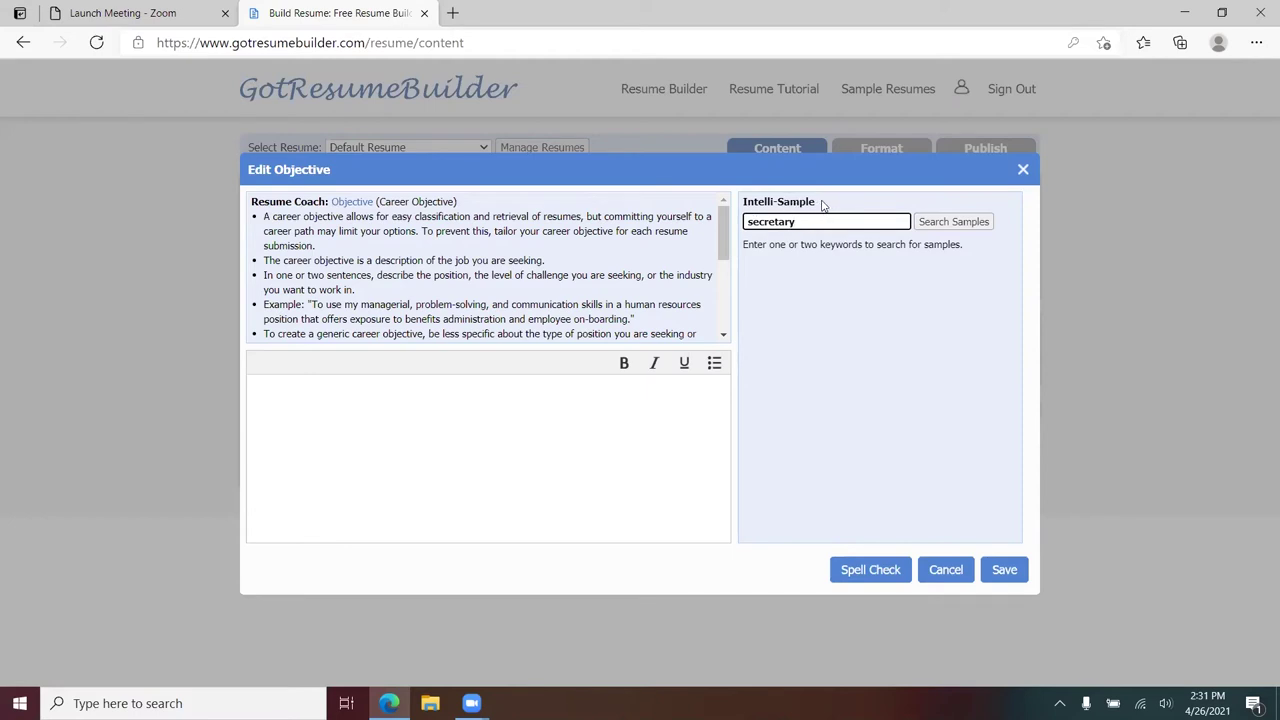
{"action": "left_click", "coordinate": [948, 221]}
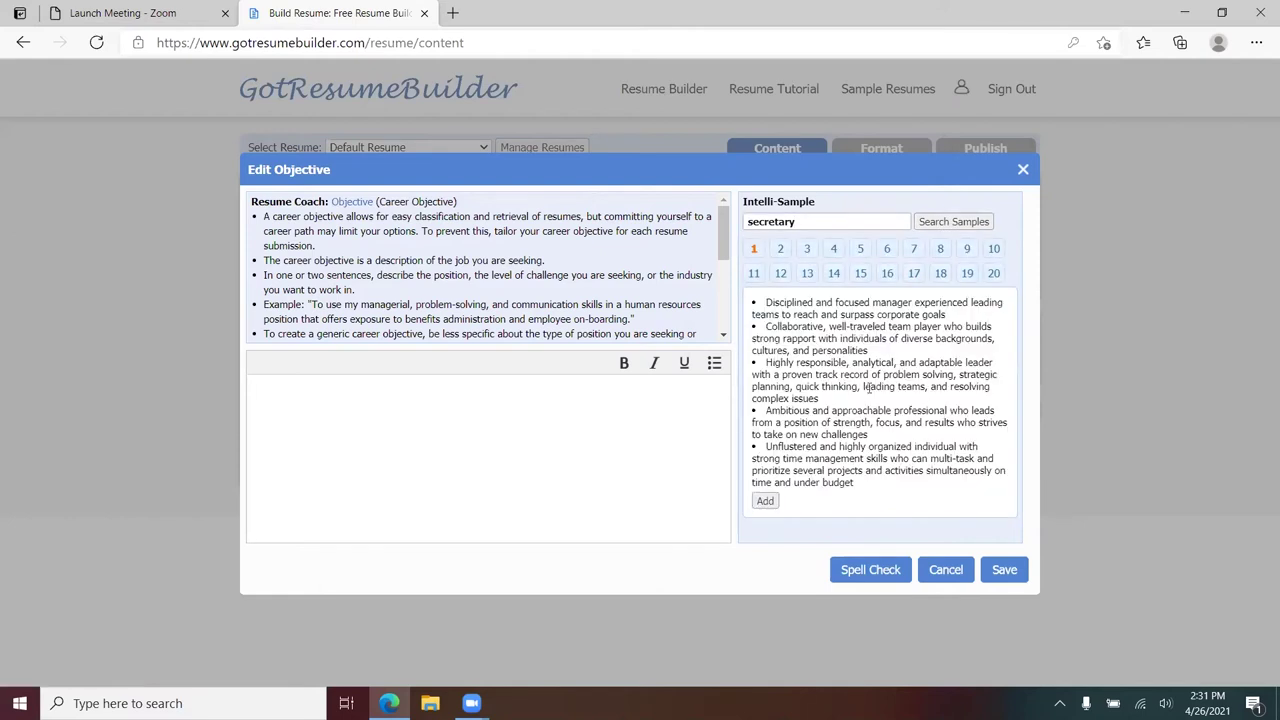
{"action": "left_click", "coordinate": [860, 273]}
{"action": "left_click", "coordinate": [913, 273]}
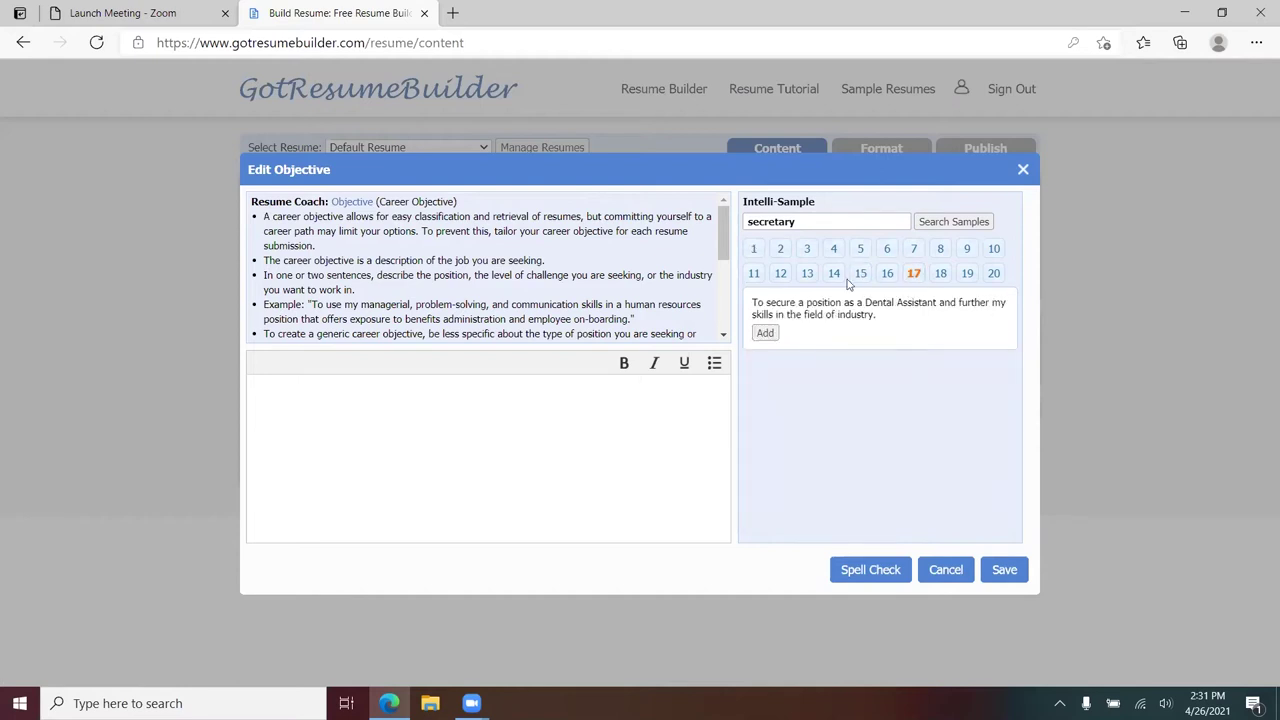
{"action": "left_click", "coordinate": [860, 252]}
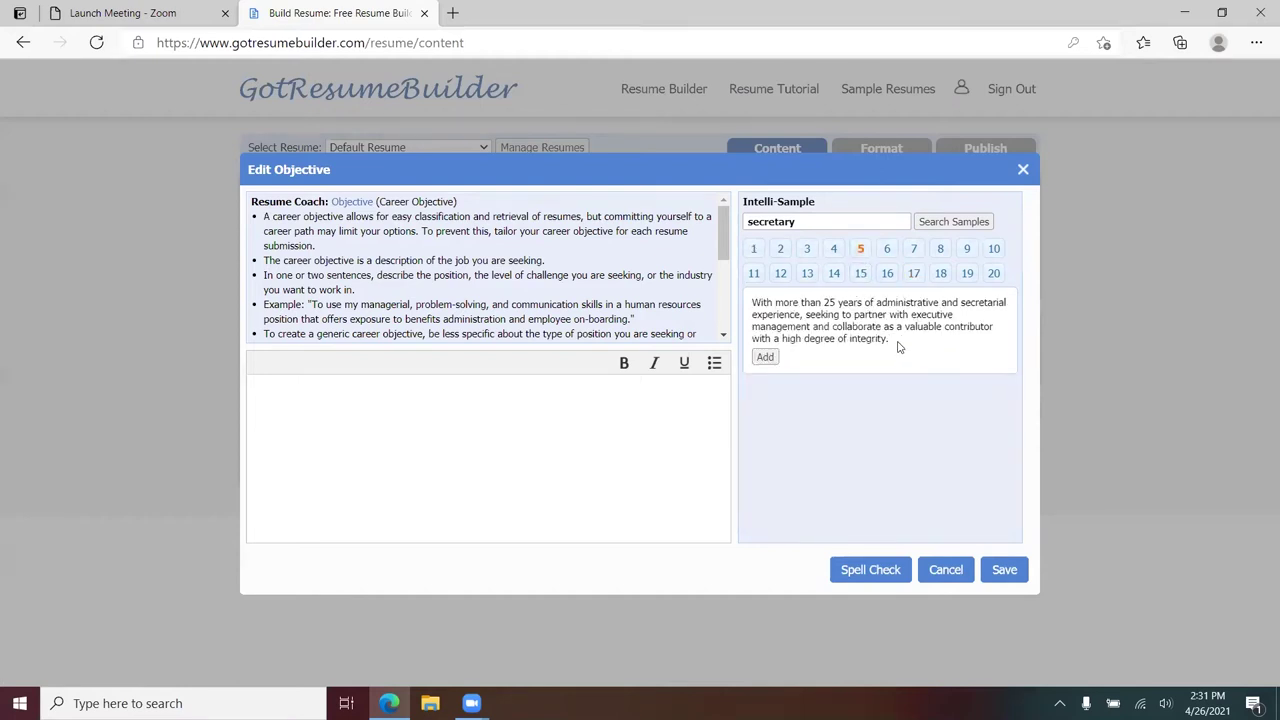
{"action": "left_click", "coordinate": [807, 250]}
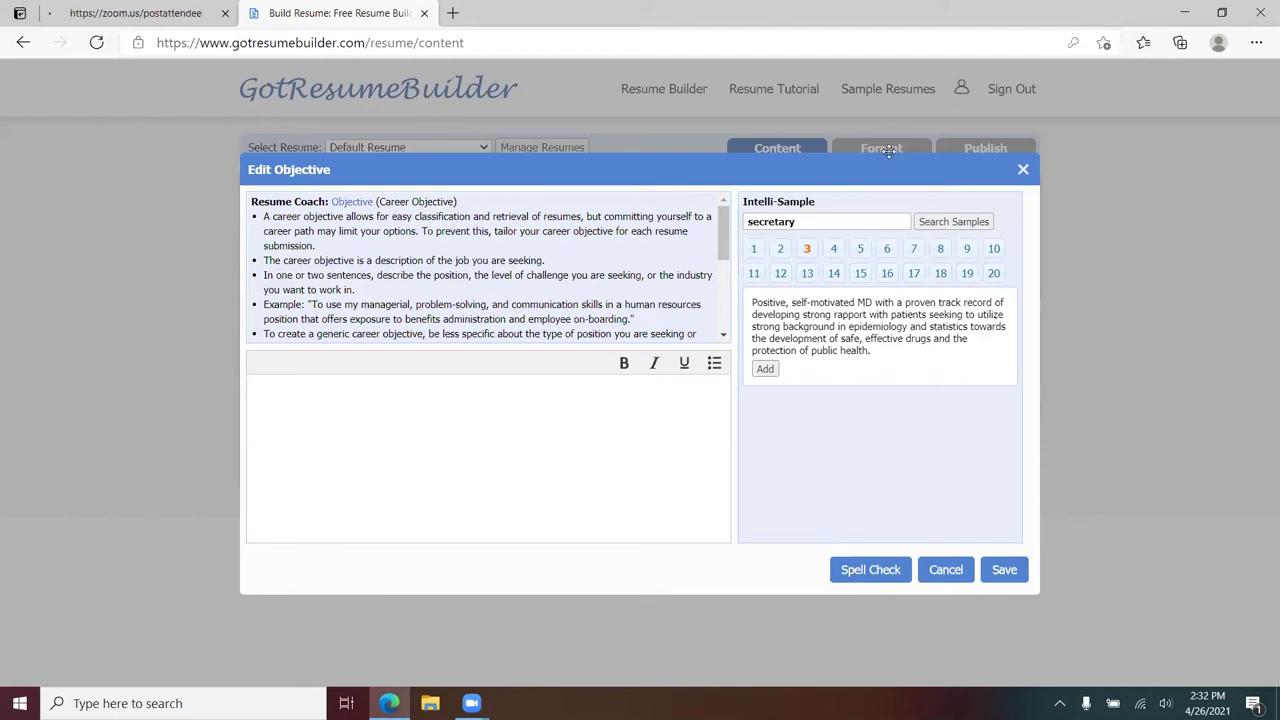
- Copy sample 1's first bullet, 'Disciplined and focused manager experienced leading teams…'
{"action": "left_click", "coordinate": [860, 249]}
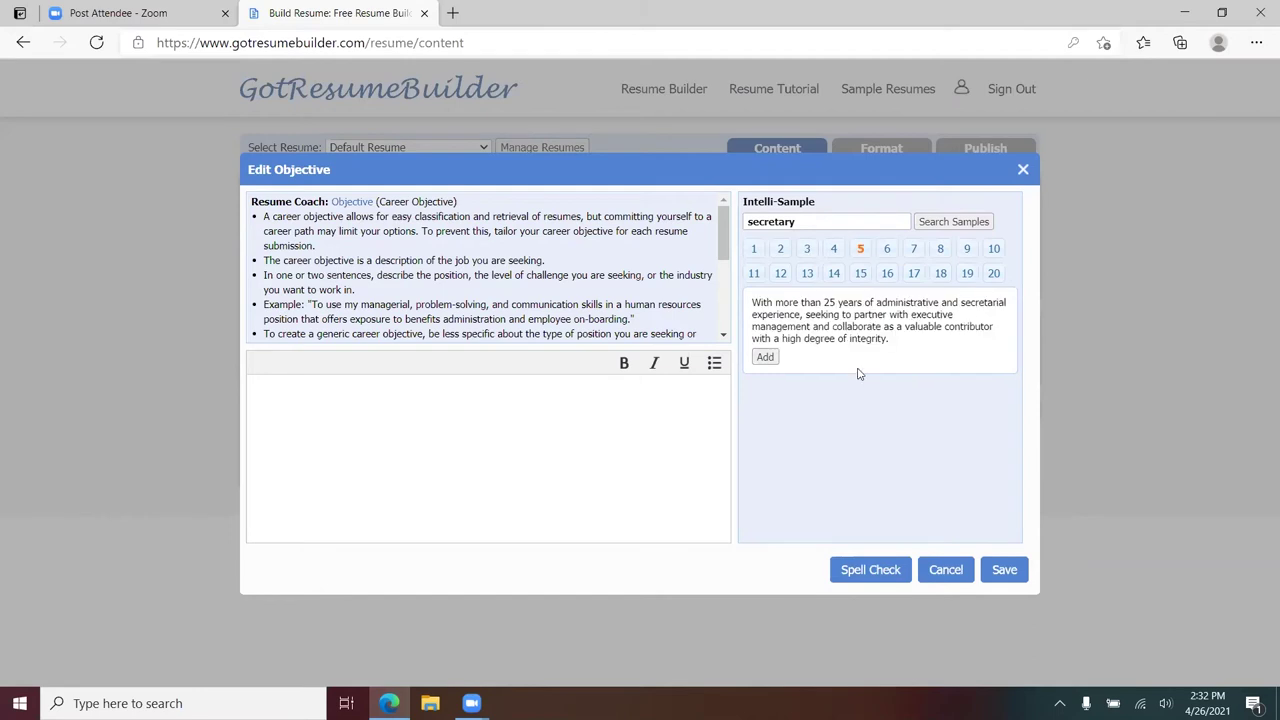
{"action": "left_click", "coordinate": [755, 249]}
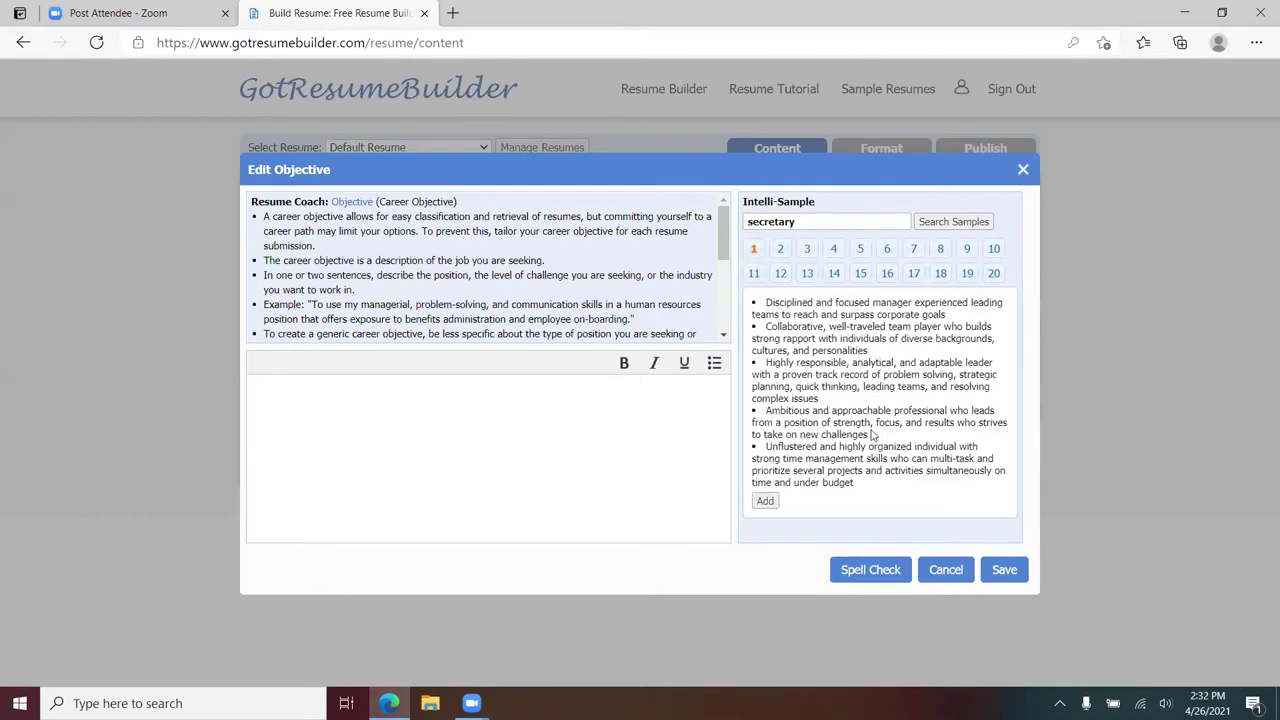
{"action": "left_click_drag", "start_coordinate": [766, 305], "coordinate": [960, 320]}
{"action": "key", "text": "ctrl+c"}
- Paste the 'Disciplined and focused manager' line into the objective box and save it
{"action": "left_click", "coordinate": [426, 391]}
{"action": "key", "text": "ctrl+v"}
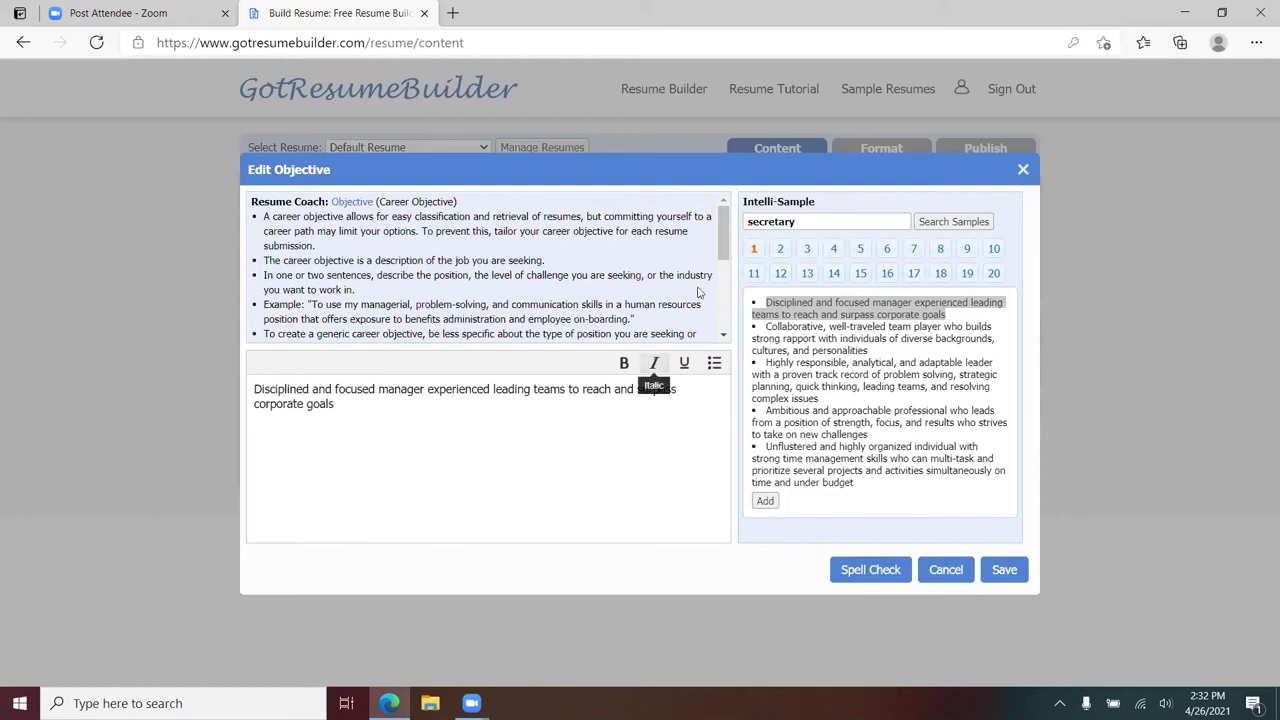
{"action": "mouse_move", "coordinate": [720, 243]}
{"action": "left_mouse_down"}
{"action": "mouse_move", "coordinate": [714, 307]}
{"action": "mouse_move", "coordinate": [721, 220]}
{"action": "left_mouse_up"}
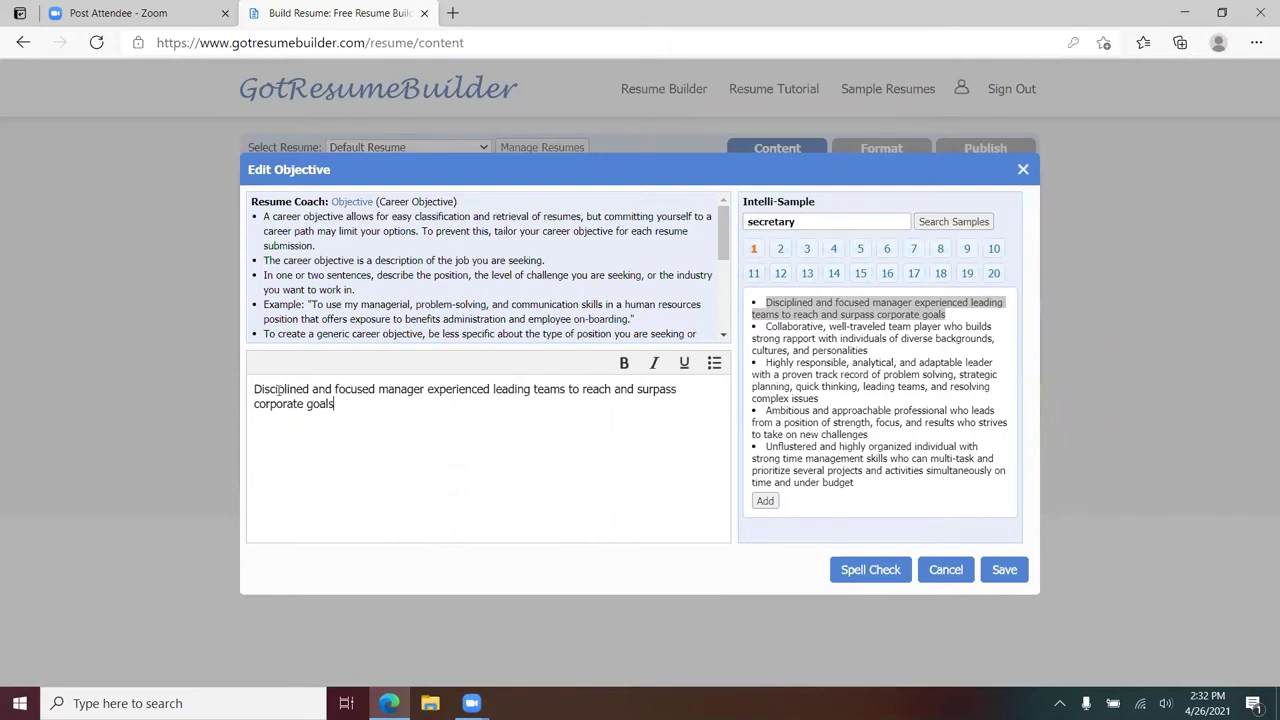
{"action": "left_click", "coordinate": [1004, 569]}
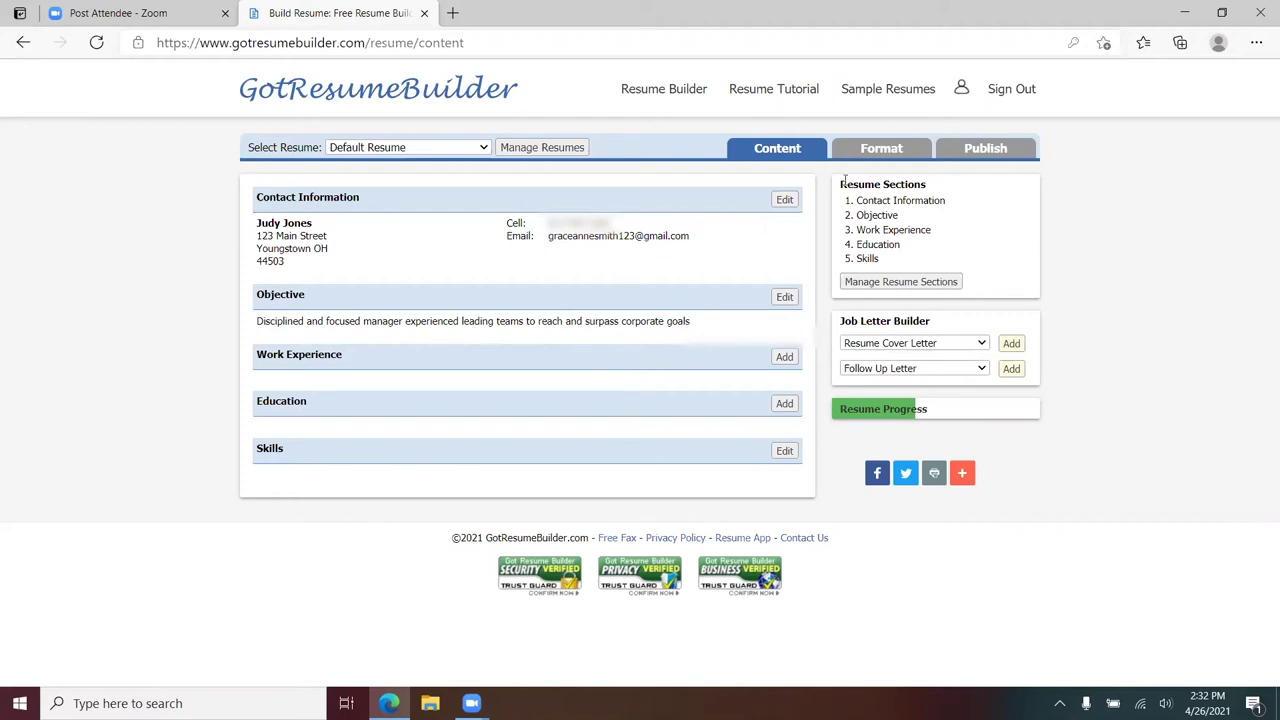
- On the Format page, browse the template gallery and apply the Classic I template
{"action": "left_click", "coordinate": [887, 150]}
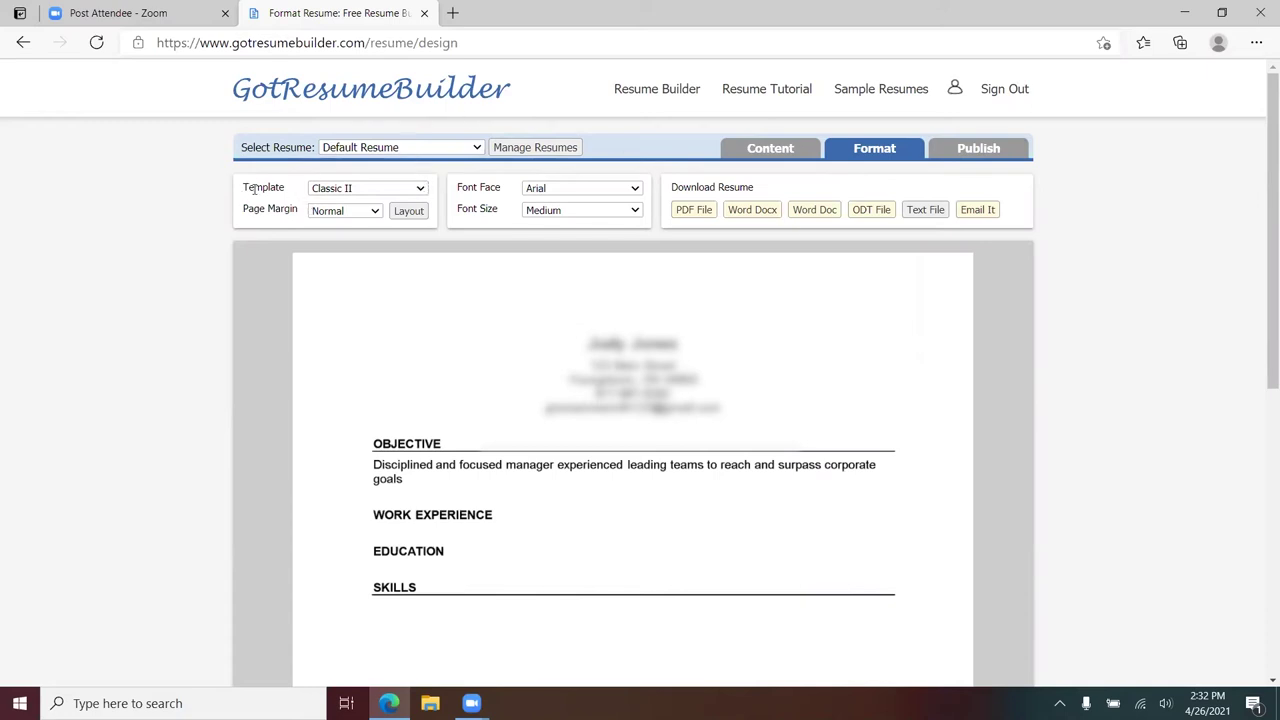
{"action": "left_click", "coordinate": [421, 192]}
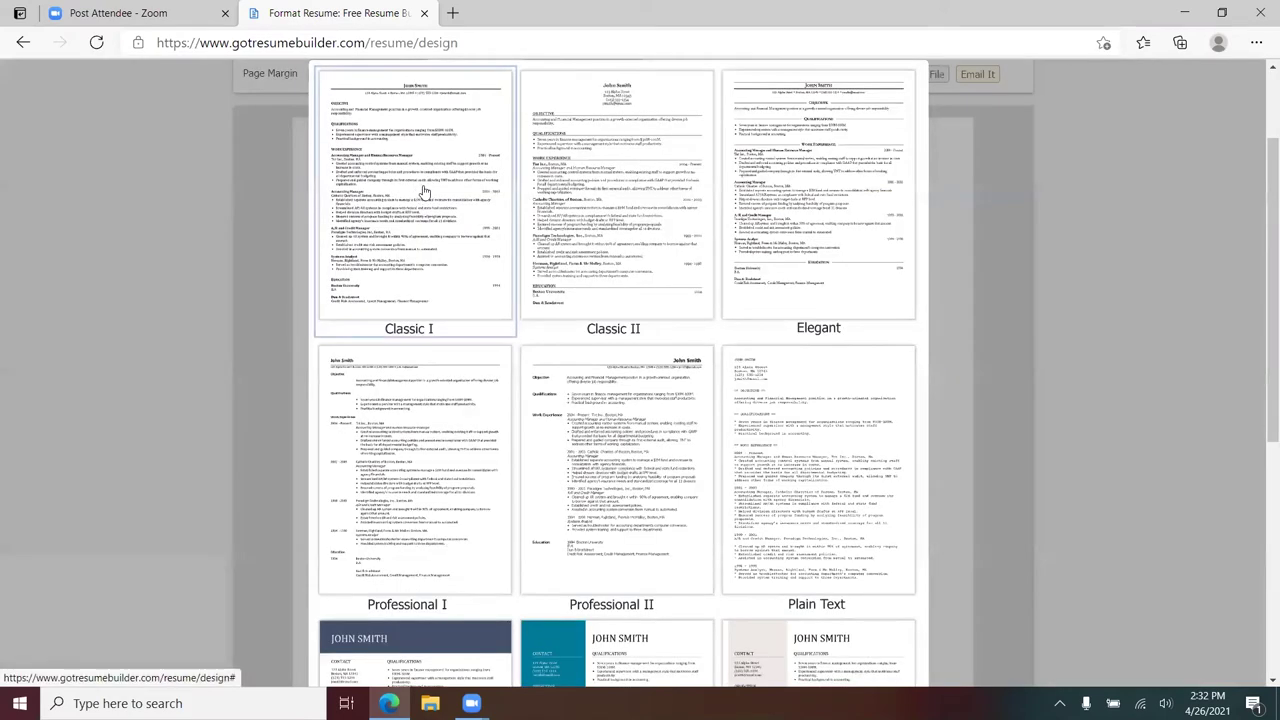
{"action": "scroll", "coordinate": [701, 296], "scroll_direction": "down", "scroll_amount": 1}
{"action": "scroll", "coordinate": [702, 295], "scroll_direction": "down", "scroll_amount": 4}
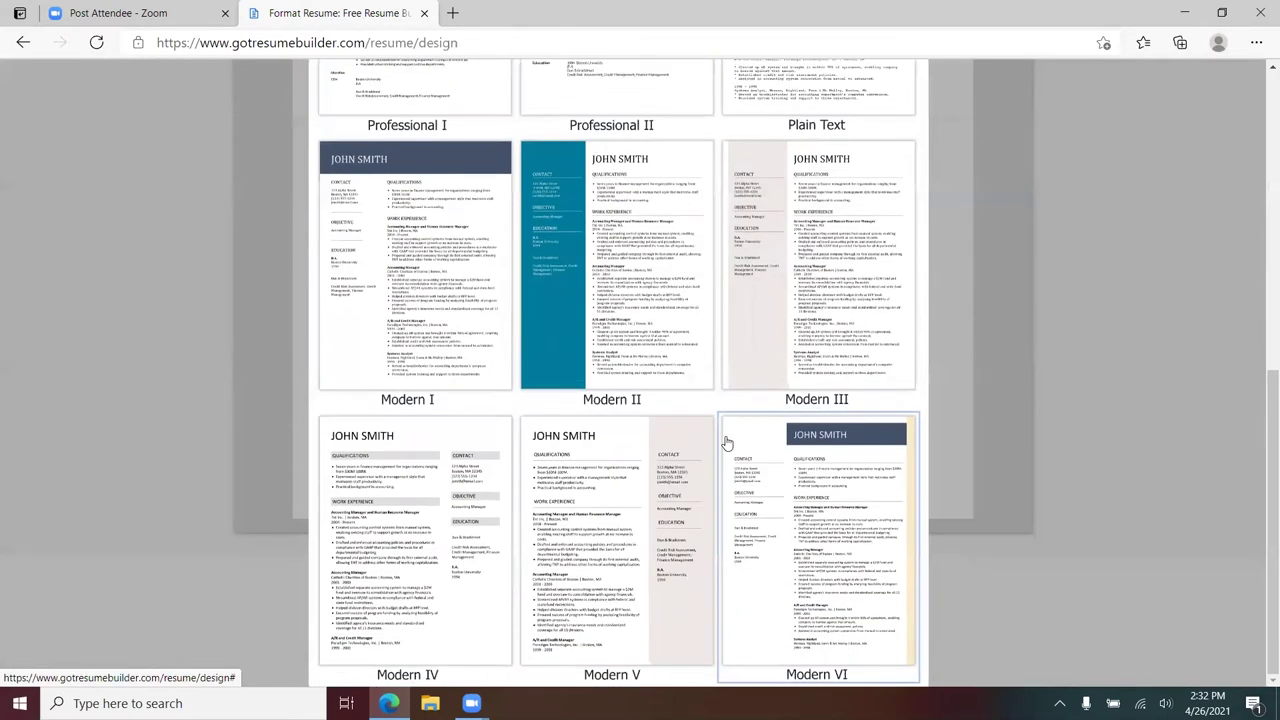
{"action": "scroll", "coordinate": [727, 443], "scroll_direction": "up", "scroll_amount": 4}
{"action": "scroll", "coordinate": [727, 443], "scroll_direction": "up", "scroll_amount": 3}
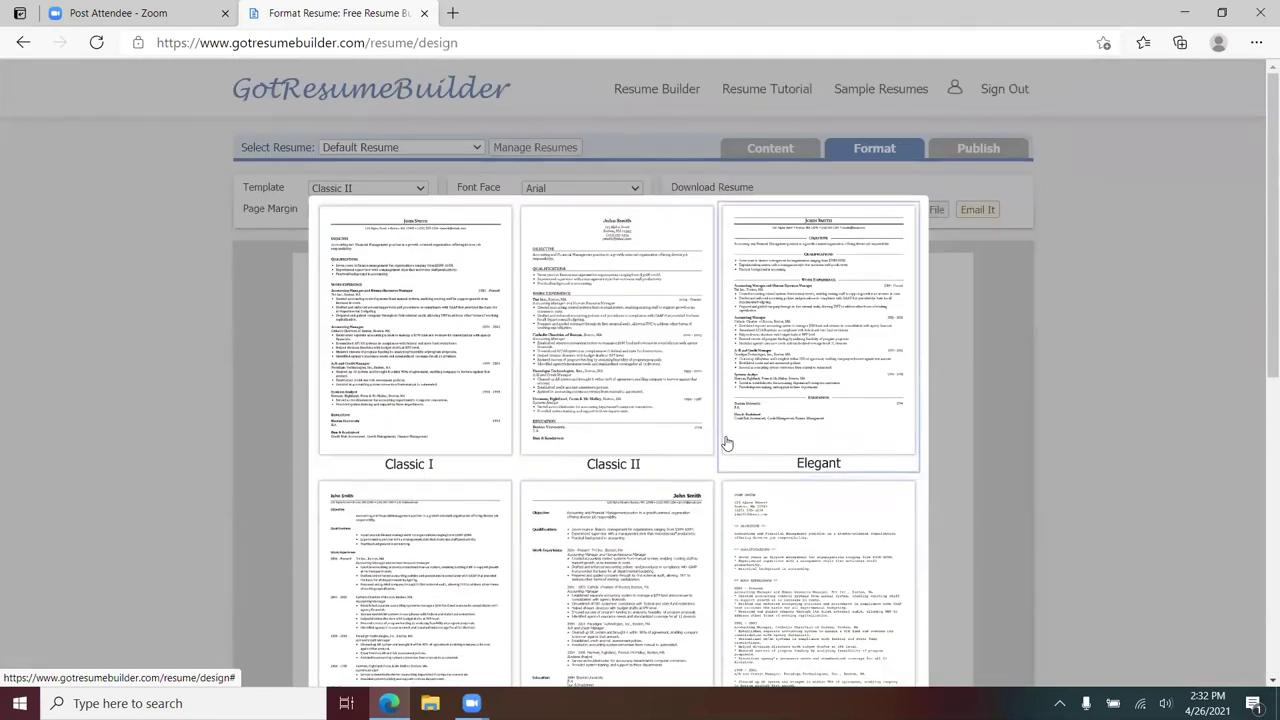
{"action": "scroll", "coordinate": [757, 449], "scroll_direction": "down", "scroll_amount": 4}
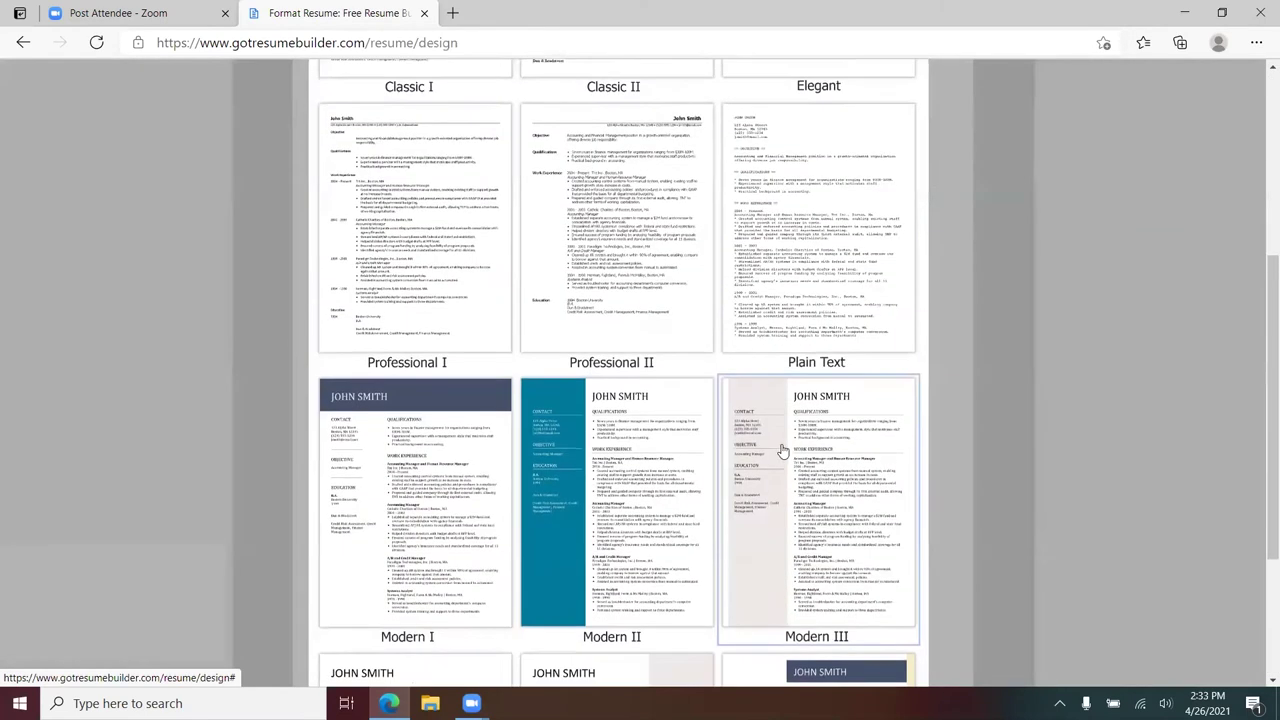
{"action": "scroll", "coordinate": [780, 449], "scroll_direction": "up", "scroll_amount": 4}
{"action": "left_click", "coordinate": [383, 343]}
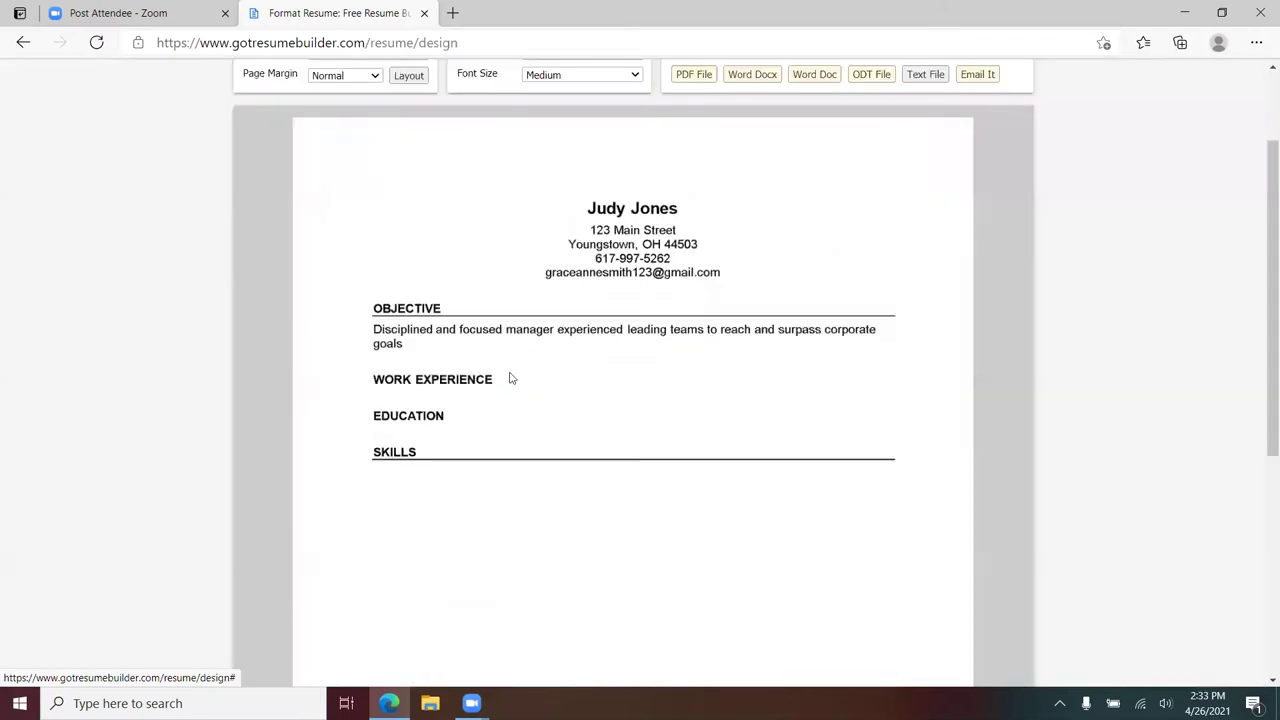
- Try the Classic II template, then the Modern II template with teal sidebar
{"action": "scroll", "coordinate": [700, 330], "scroll_direction": "up", "scroll_amount": 2}
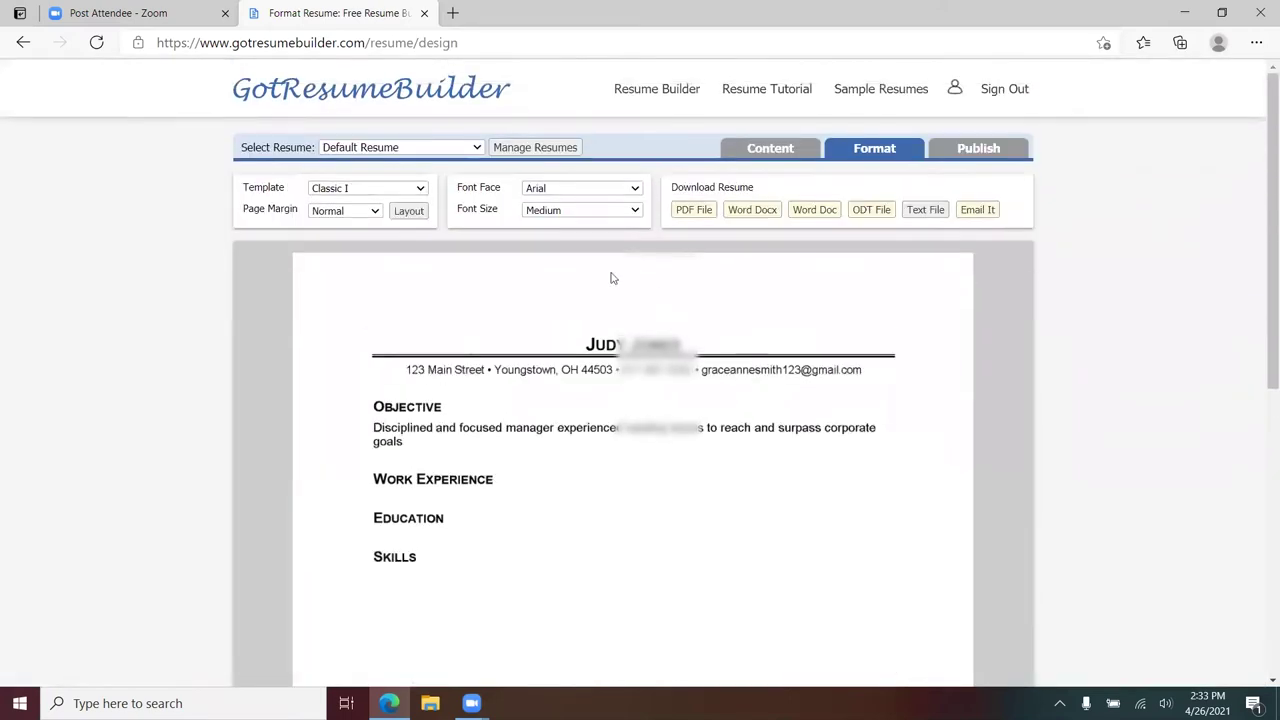
{"action": "left_click", "coordinate": [420, 191]}
{"action": "left_click", "coordinate": [580, 190]}
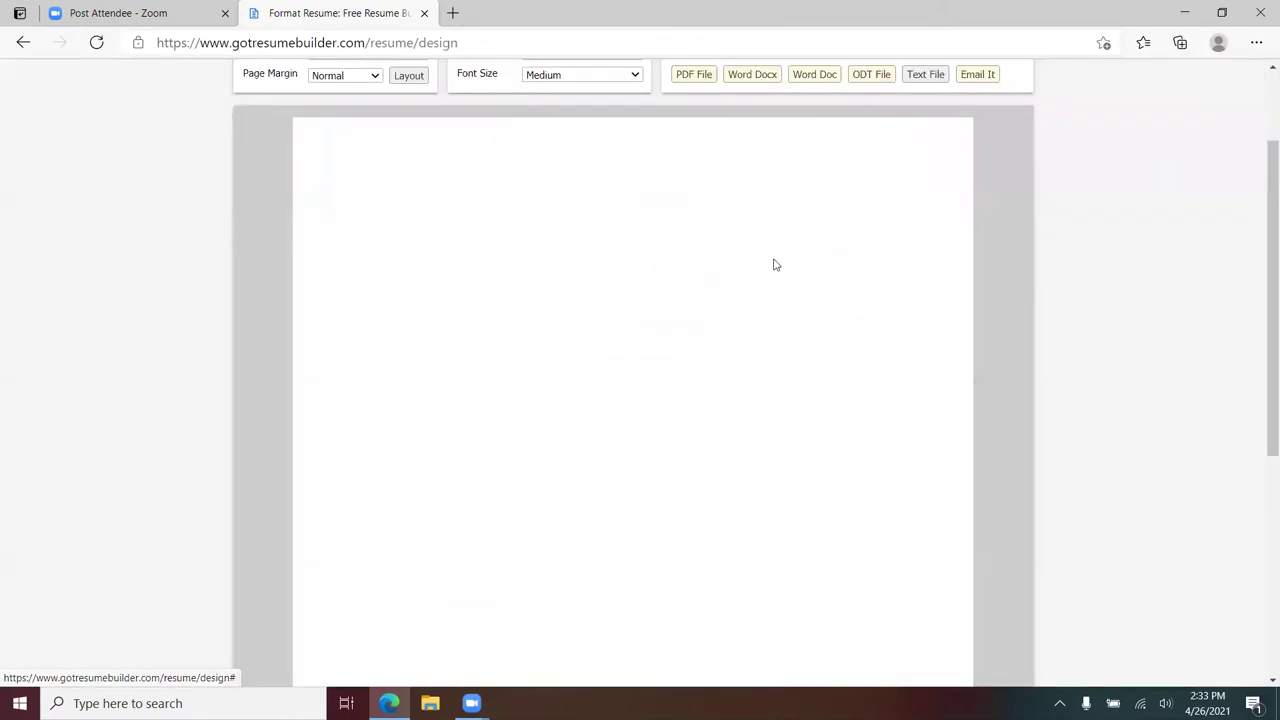
{"action": "scroll", "coordinate": [566, 462], "scroll_direction": "up", "scroll_amount": 2}
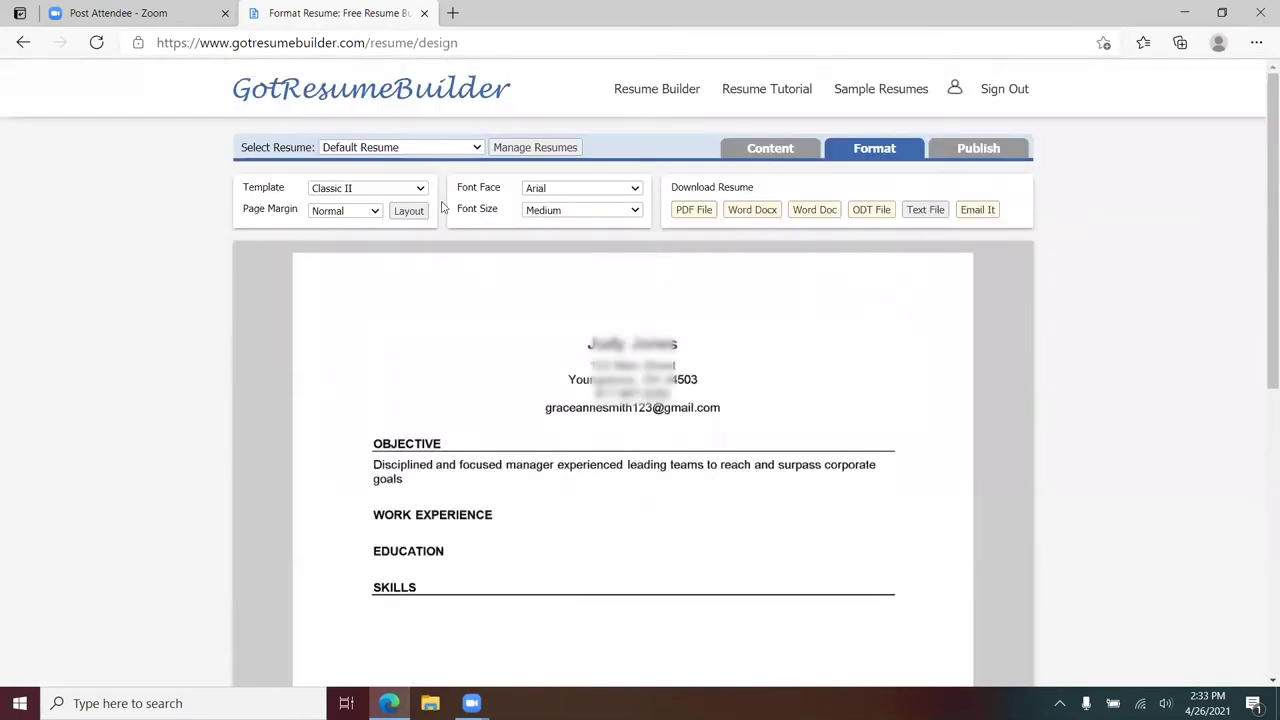
{"action": "left_click", "coordinate": [421, 193]}
{"action": "scroll", "coordinate": [600, 383], "scroll_direction": "down", "scroll_amount": 3}
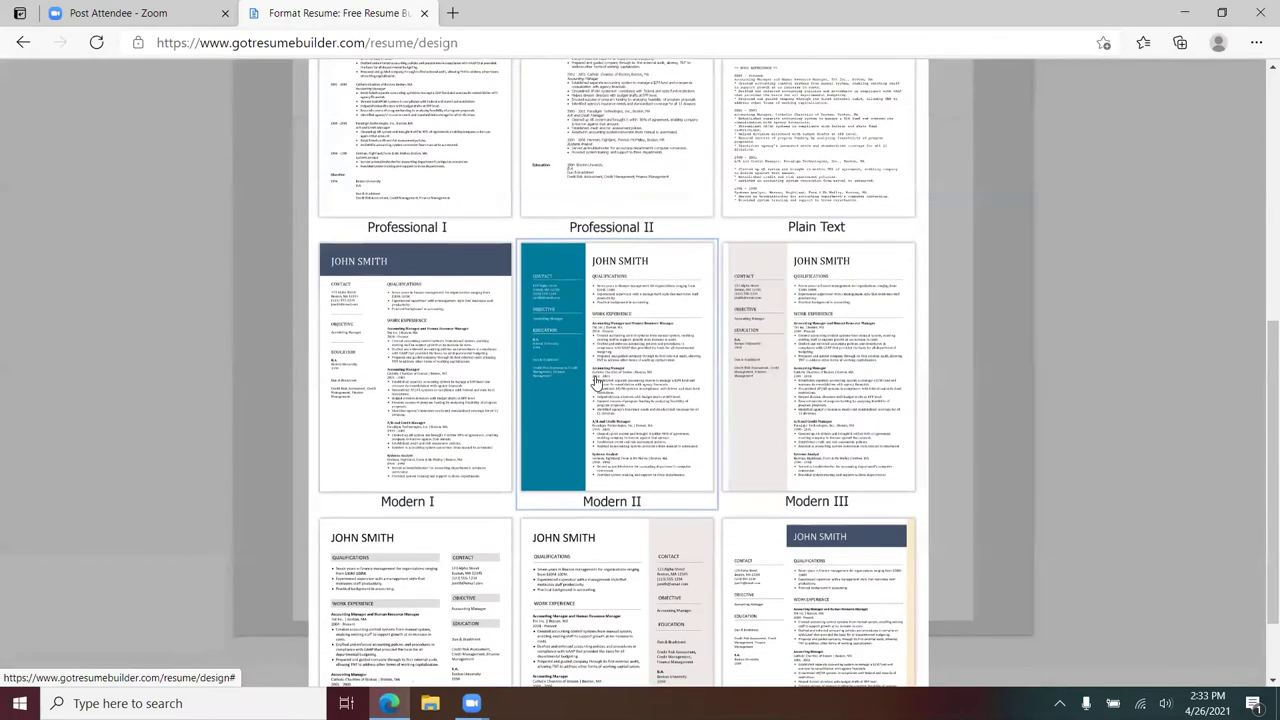
{"action": "left_click", "coordinate": [600, 383]}
{"action": "scroll", "coordinate": [784, 357], "scroll_direction": "up", "scroll_amount": 4}
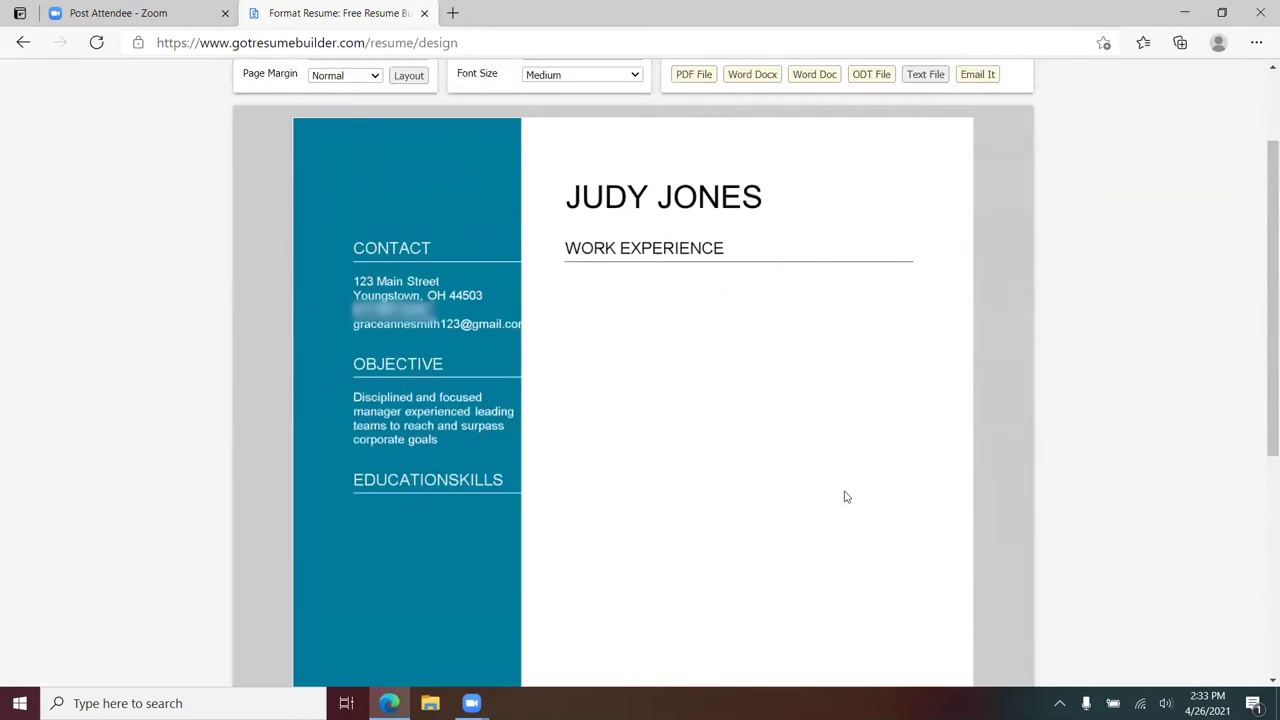
{"action": "scroll", "coordinate": [845, 497], "scroll_direction": "up", "scroll_amount": 2}
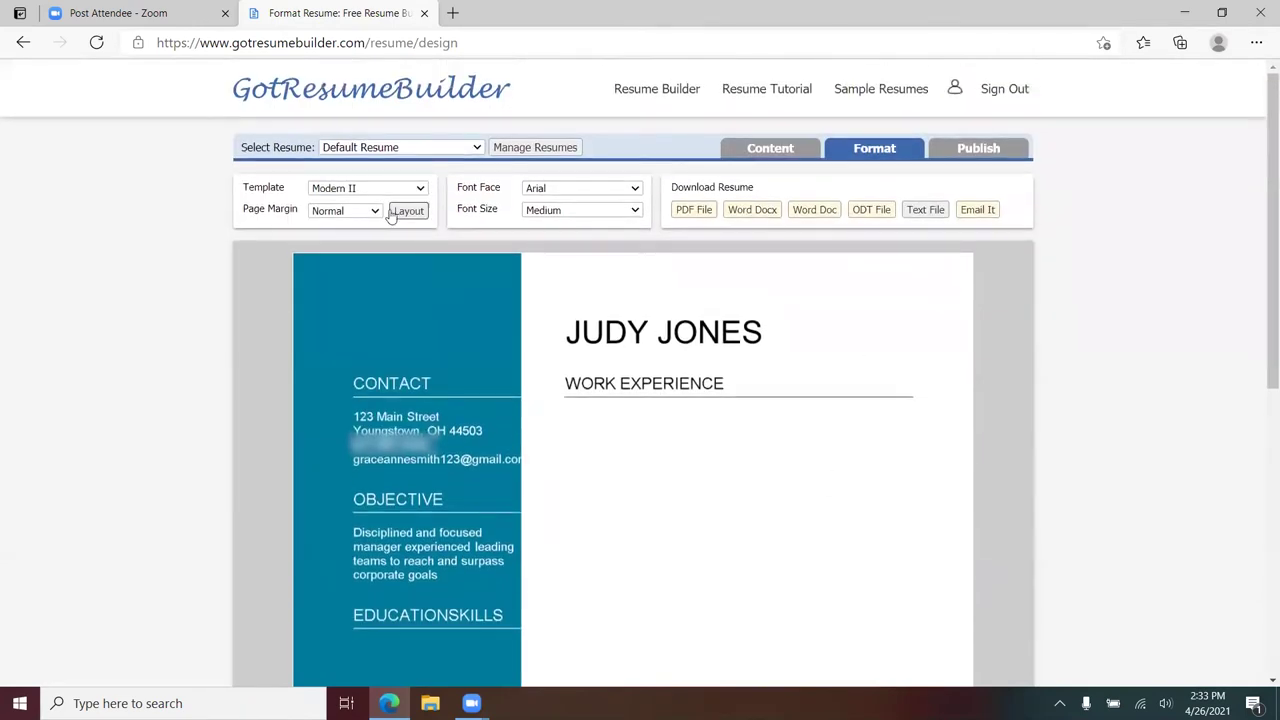
- Switch to the Professional II template, then settle on the Modern I template
{"action": "left_click", "coordinate": [418, 190]}
{"action": "scroll", "coordinate": [763, 337], "scroll_direction": "down", "scroll_amount": 5}
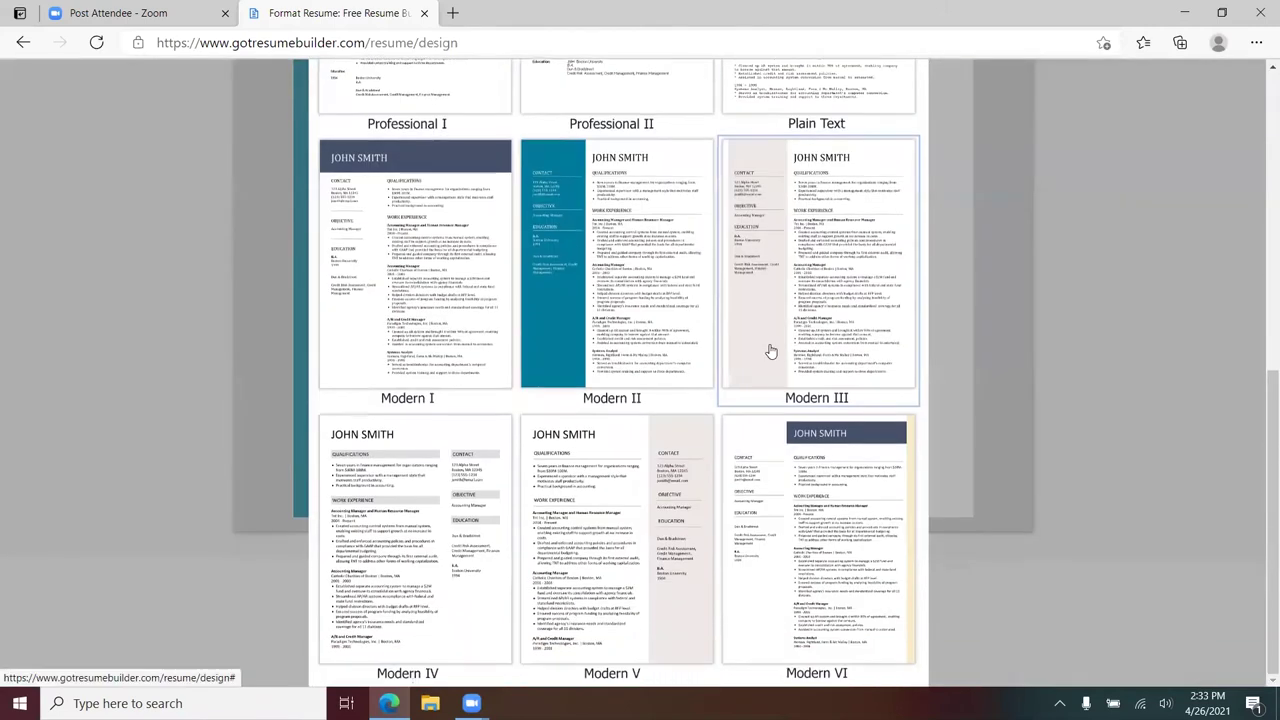
{"action": "scroll", "coordinate": [714, 314], "scroll_direction": "up", "scroll_amount": 5}
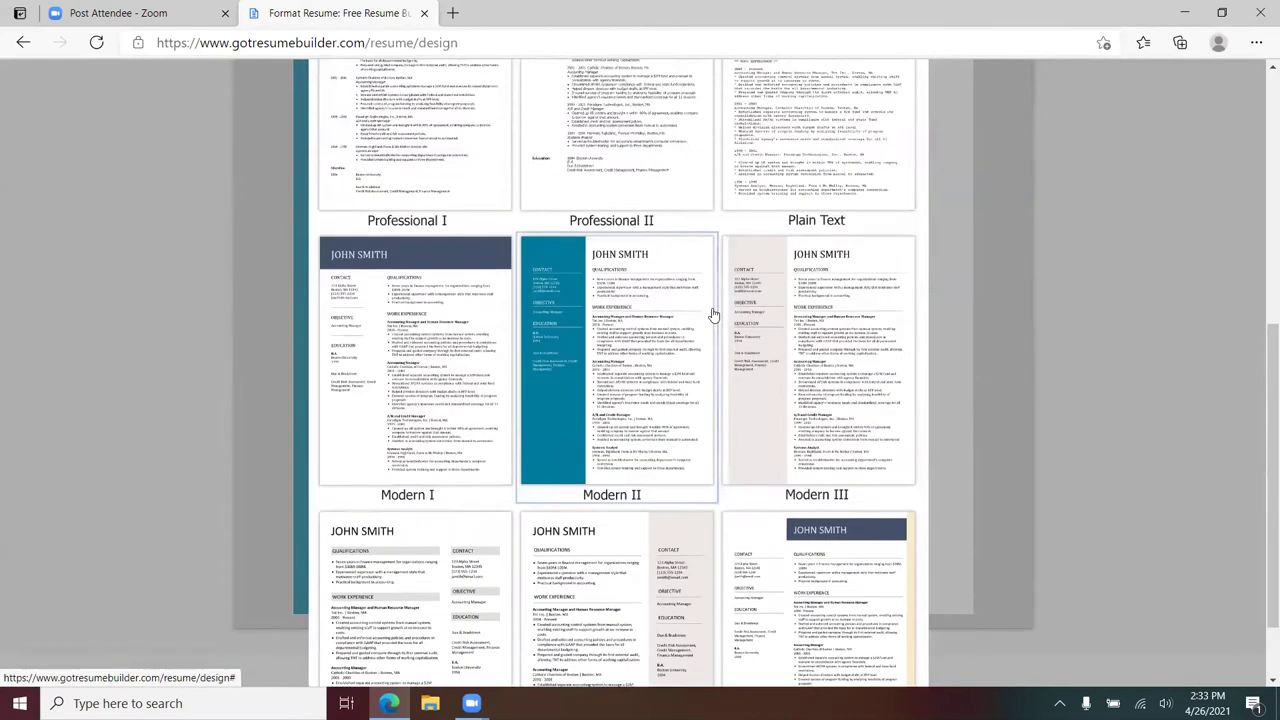
{"action": "left_click", "coordinate": [617, 428]}
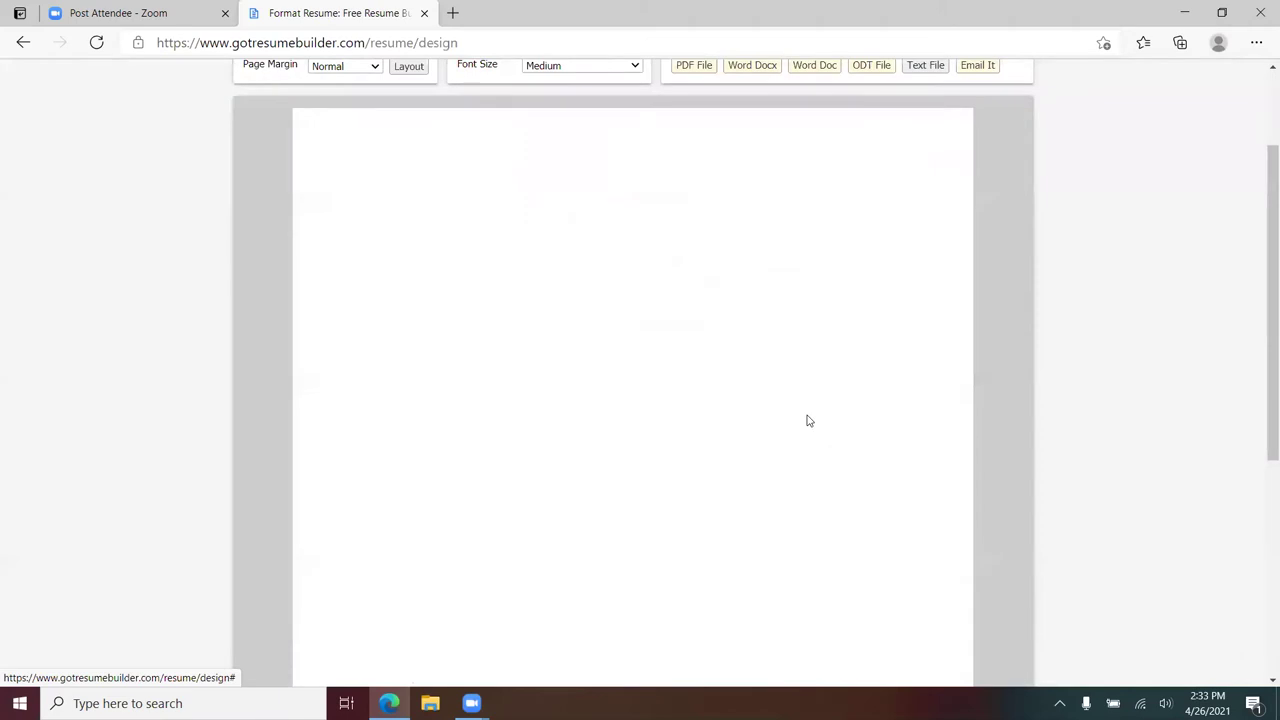
{"action": "scroll", "coordinate": [534, 277], "scroll_direction": "up", "scroll_amount": 2}
{"action": "left_click", "coordinate": [417, 195]}
{"action": "scroll", "coordinate": [429, 349], "scroll_direction": "down", "scroll_amount": 3}
{"action": "left_click", "coordinate": [429, 349]}
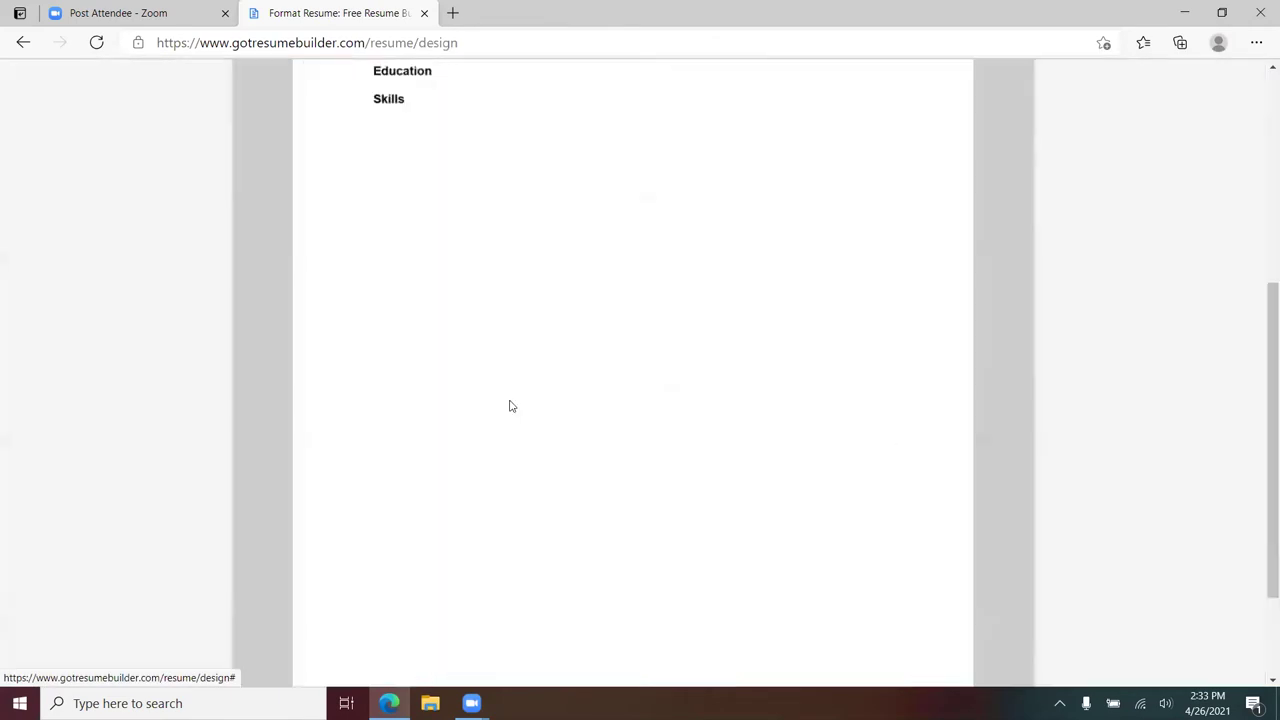
{"action": "scroll", "coordinate": [640, 386], "scroll_direction": "up", "scroll_amount": 5}
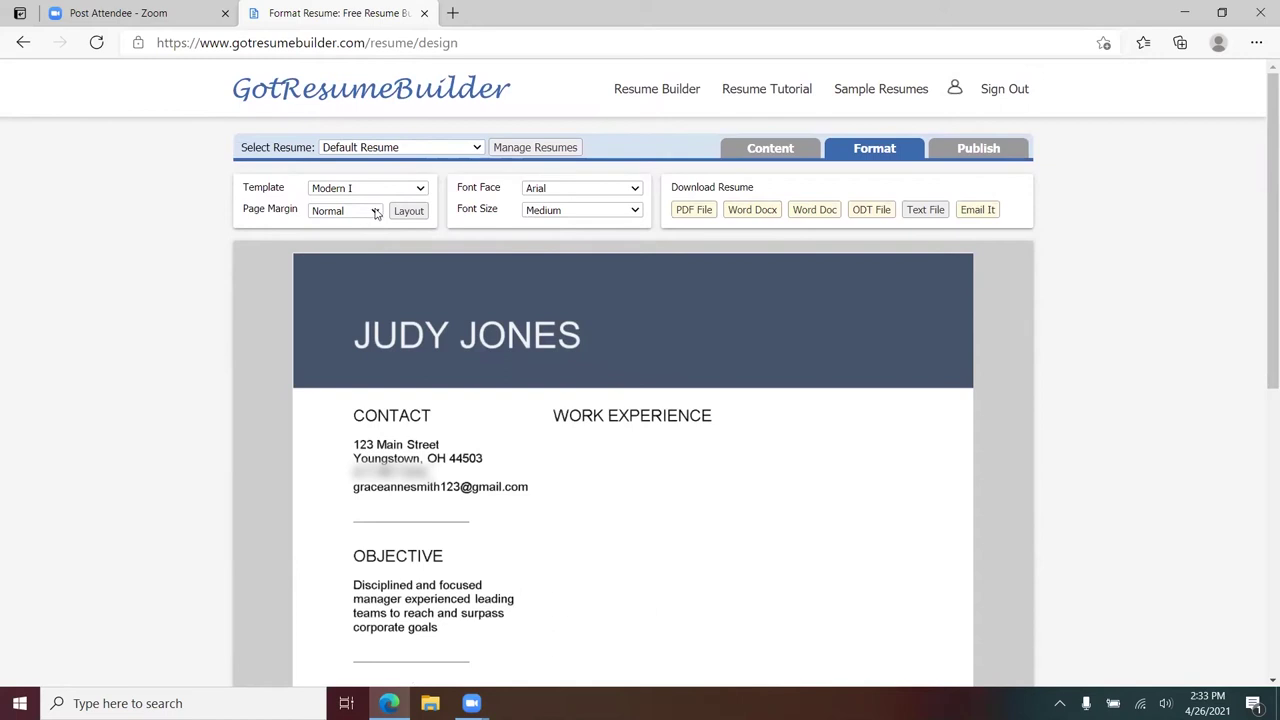
- Try Narrow page margins, then change the resume's margins to Wide
{"action": "left_click", "coordinate": [376, 212]}
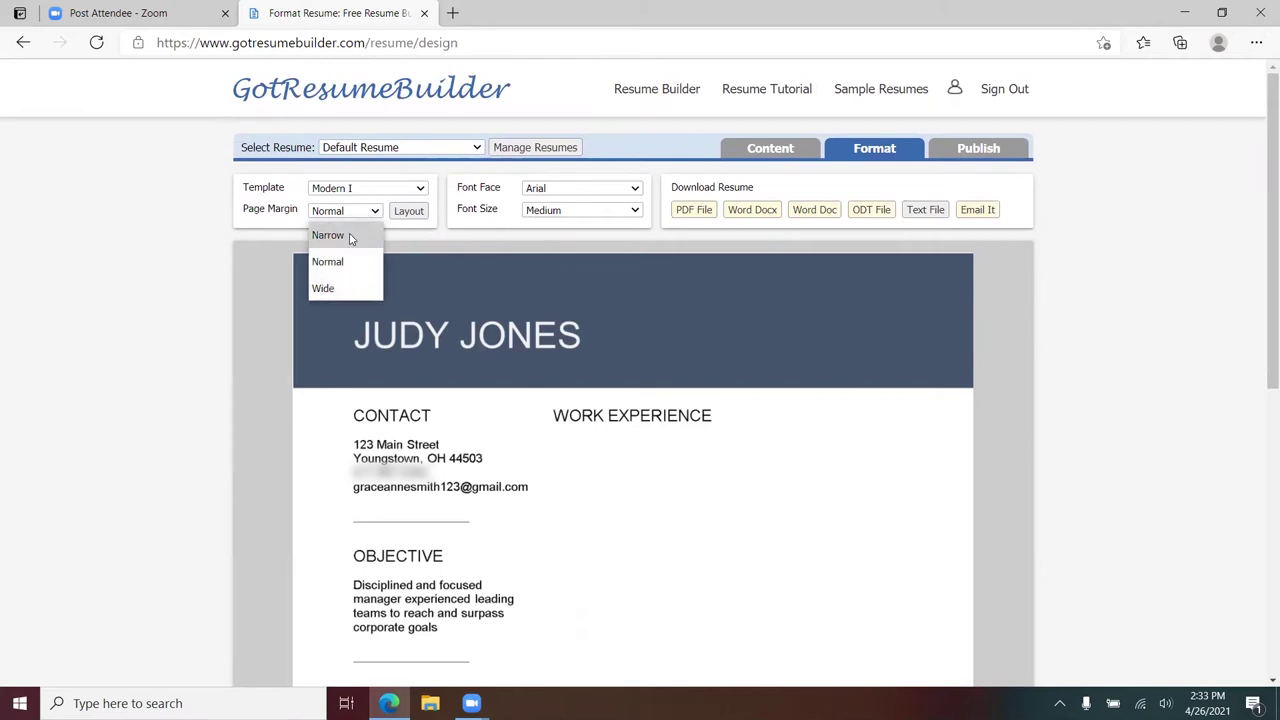
{"action": "left_click", "coordinate": [347, 236]}
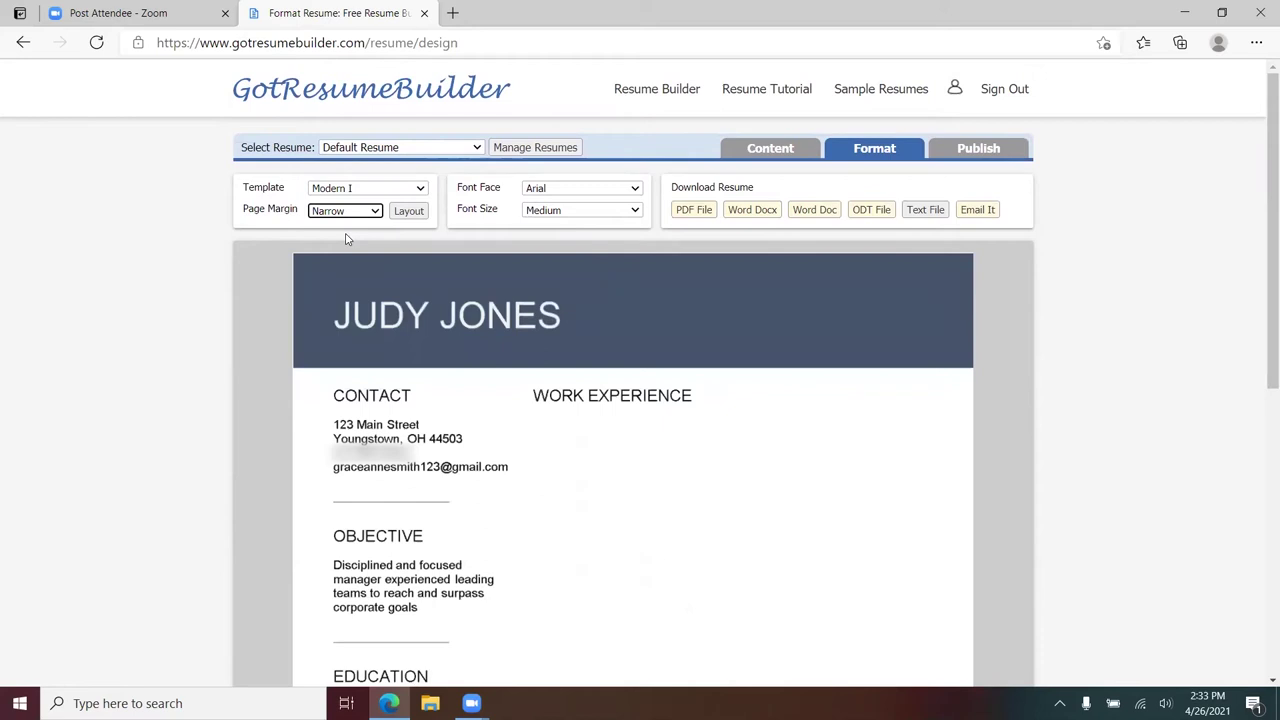
{"action": "left_click", "coordinate": [375, 211]}
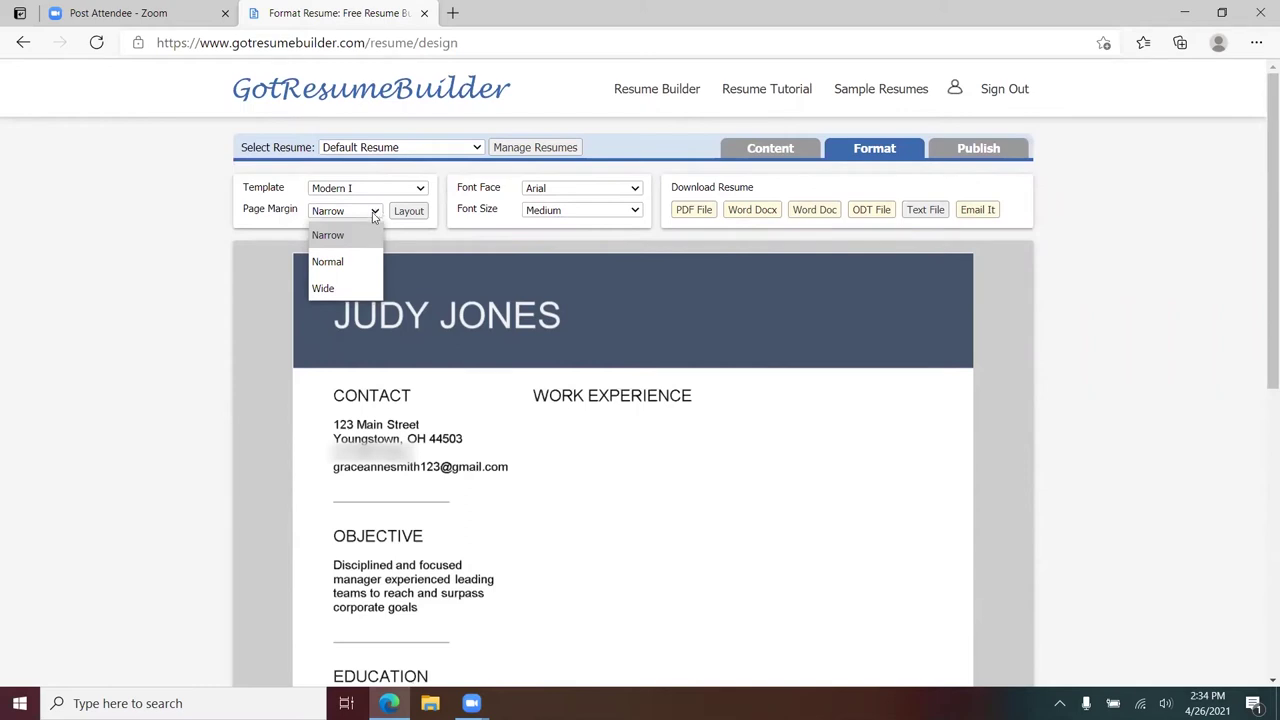
{"action": "left_click", "coordinate": [323, 288]}
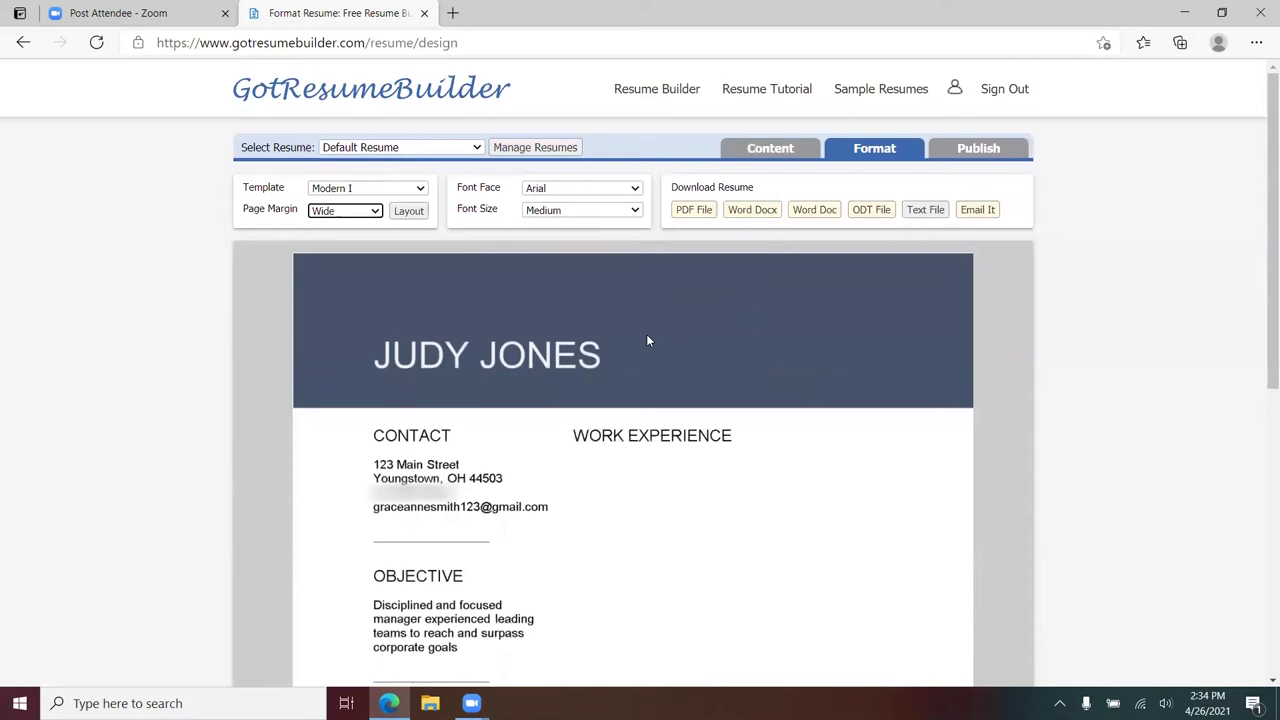
- Try the Courier New font face, then switch the resume's typeface to Tahoma
{"action": "left_click", "coordinate": [634, 190]}
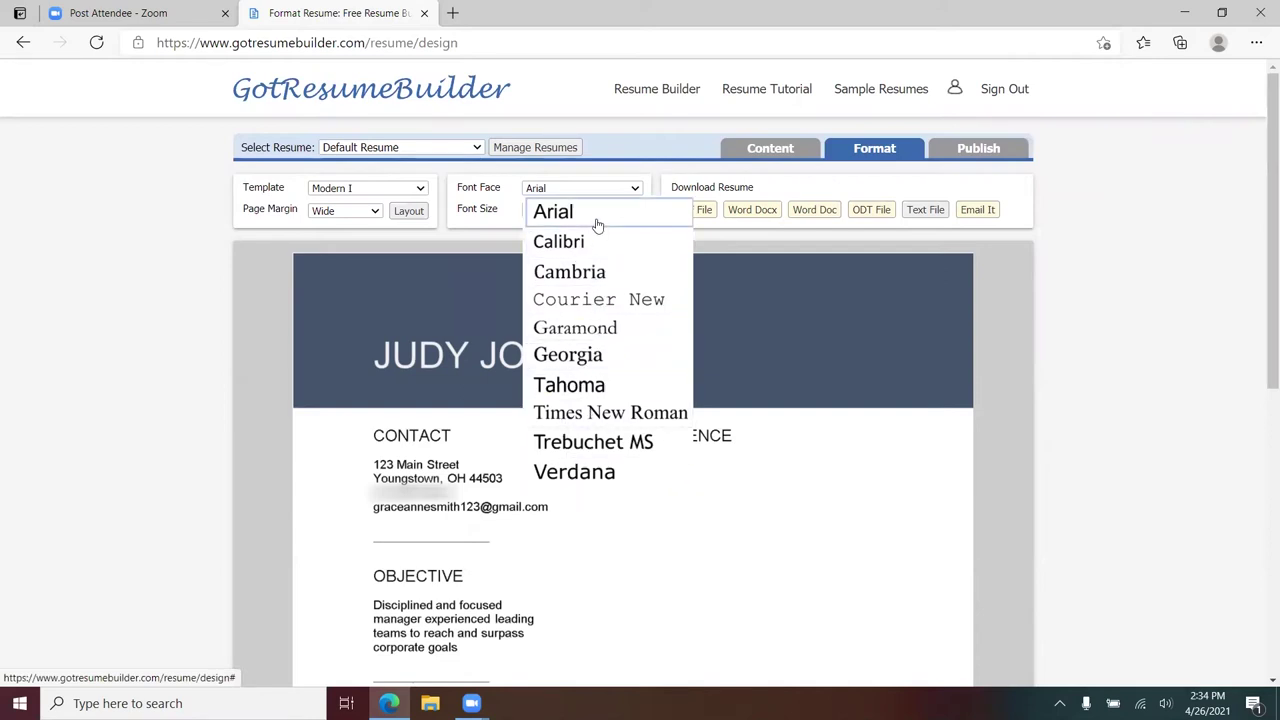
{"action": "left_click", "coordinate": [597, 302]}
{"action": "scroll", "coordinate": [640, 380], "scroll_direction": "down", "scroll_amount": 2}
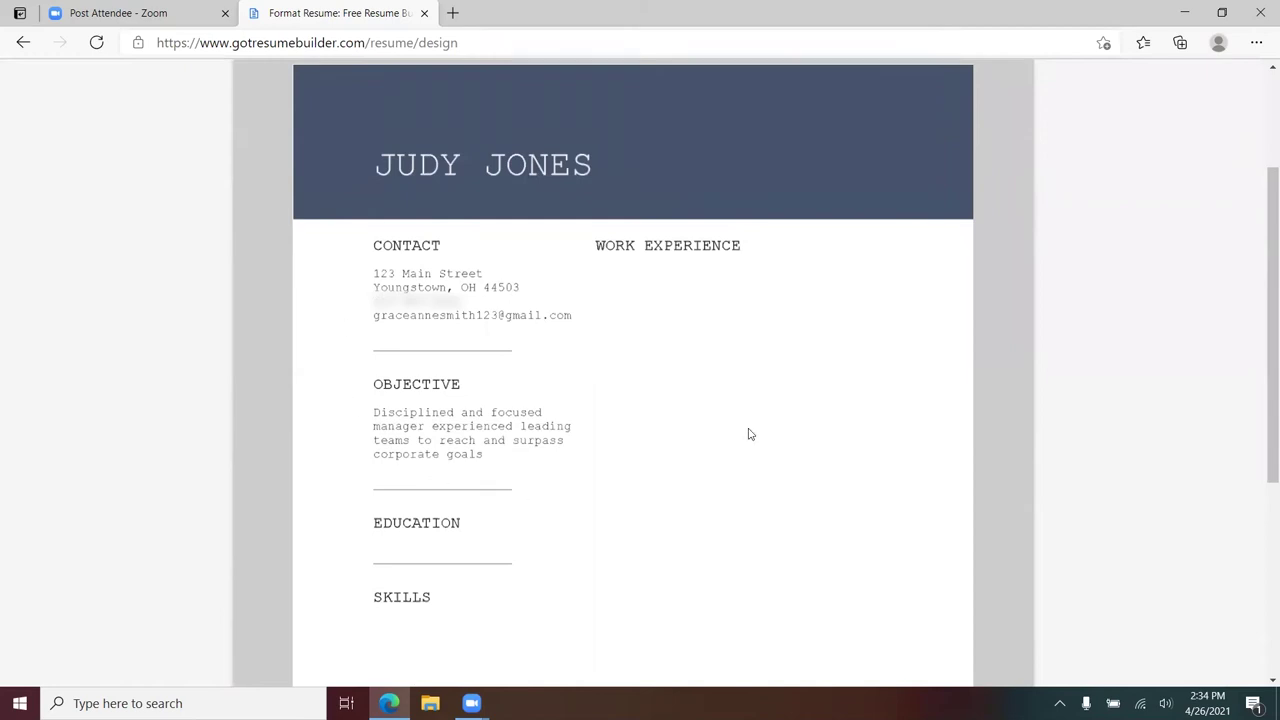
{"action": "scroll", "coordinate": [677, 315], "scroll_direction": "up", "scroll_amount": 2}
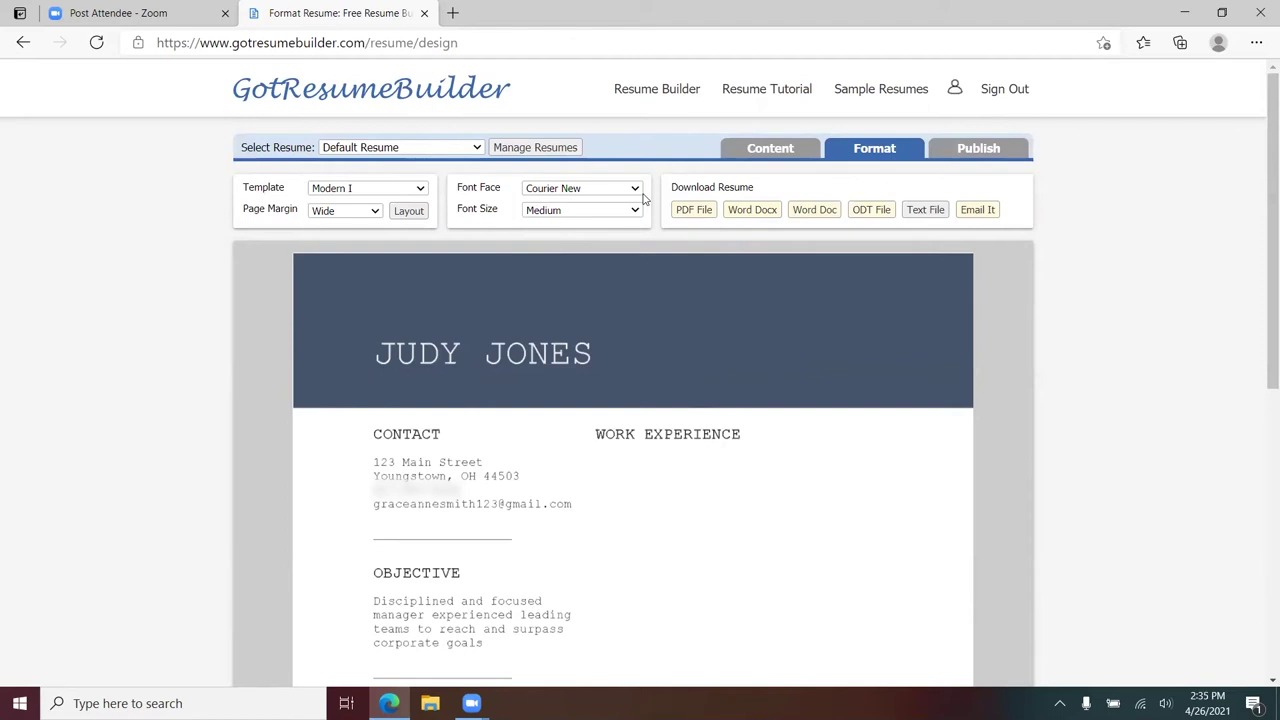
{"action": "left_click", "coordinate": [636, 190]}
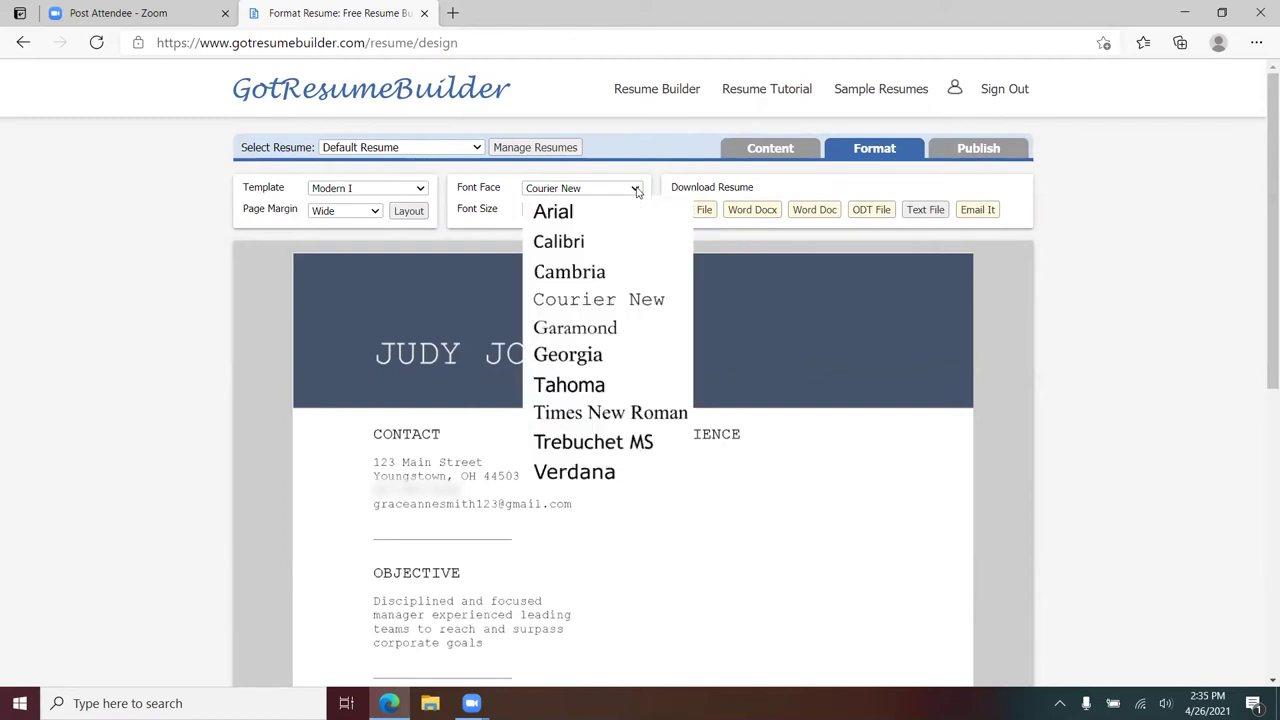
{"action": "left_click", "coordinate": [611, 385]}
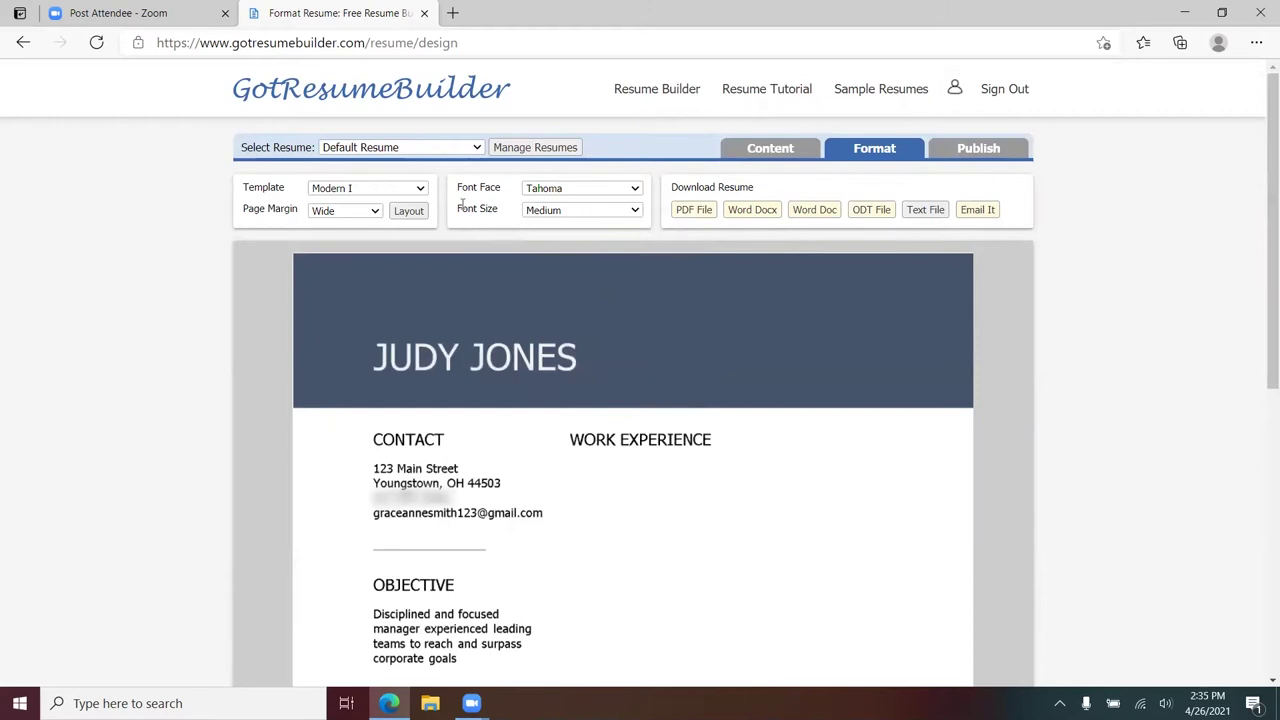
- Preview Large, Larger, Small and Smaller text sizes, restore Medium, and return to the Content page
{"action": "left_click", "coordinate": [634, 211]}
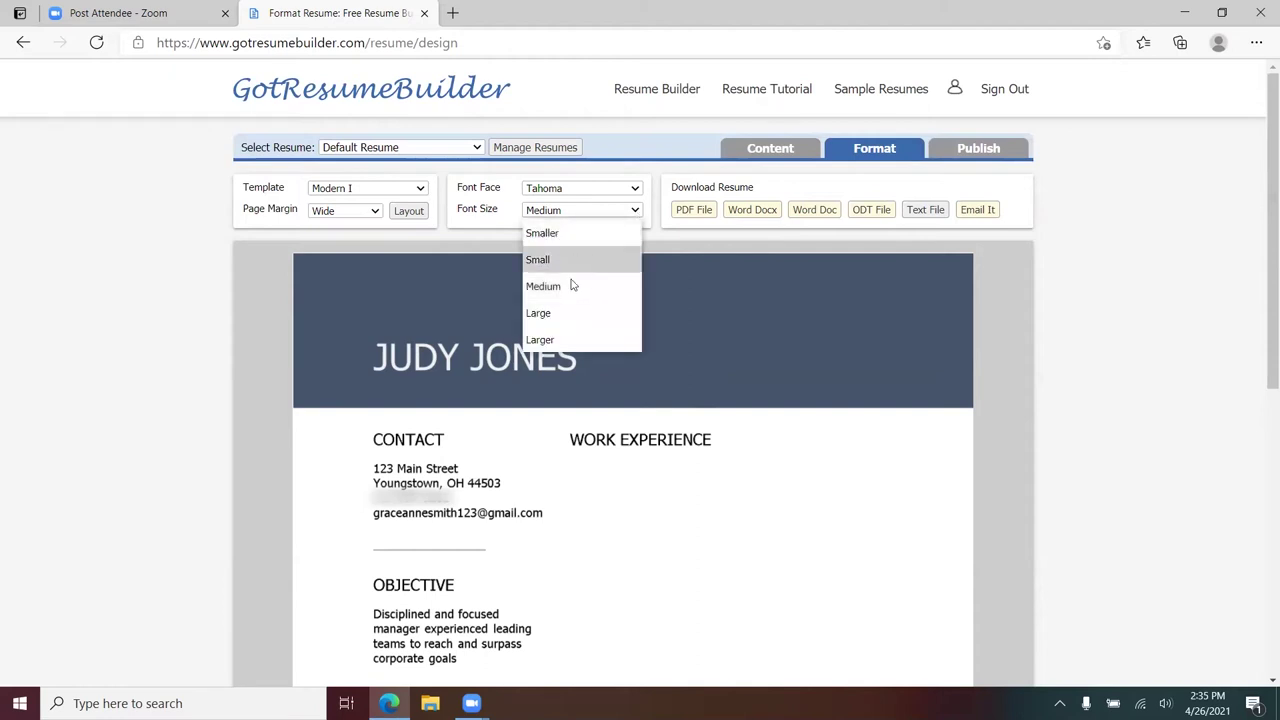
{"action": "left_click", "coordinate": [567, 312]}
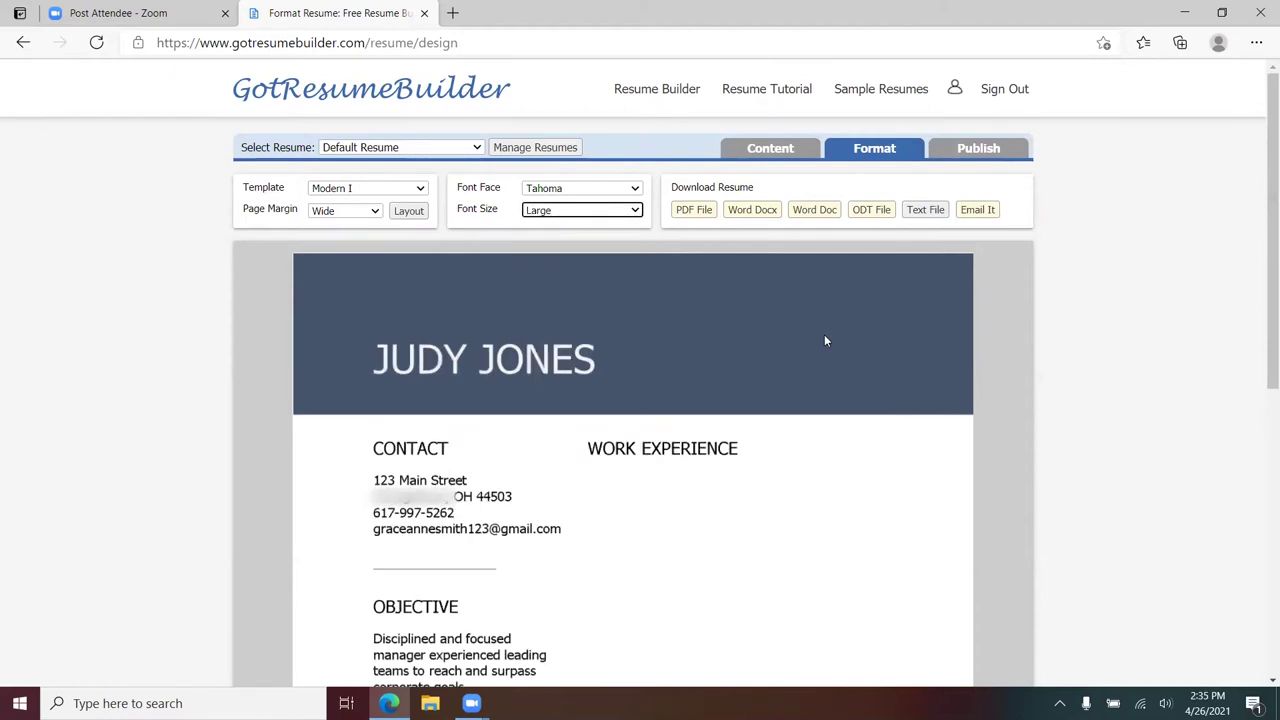
{"action": "left_click", "coordinate": [636, 211]}
{"action": "left_click", "coordinate": [575, 341]}
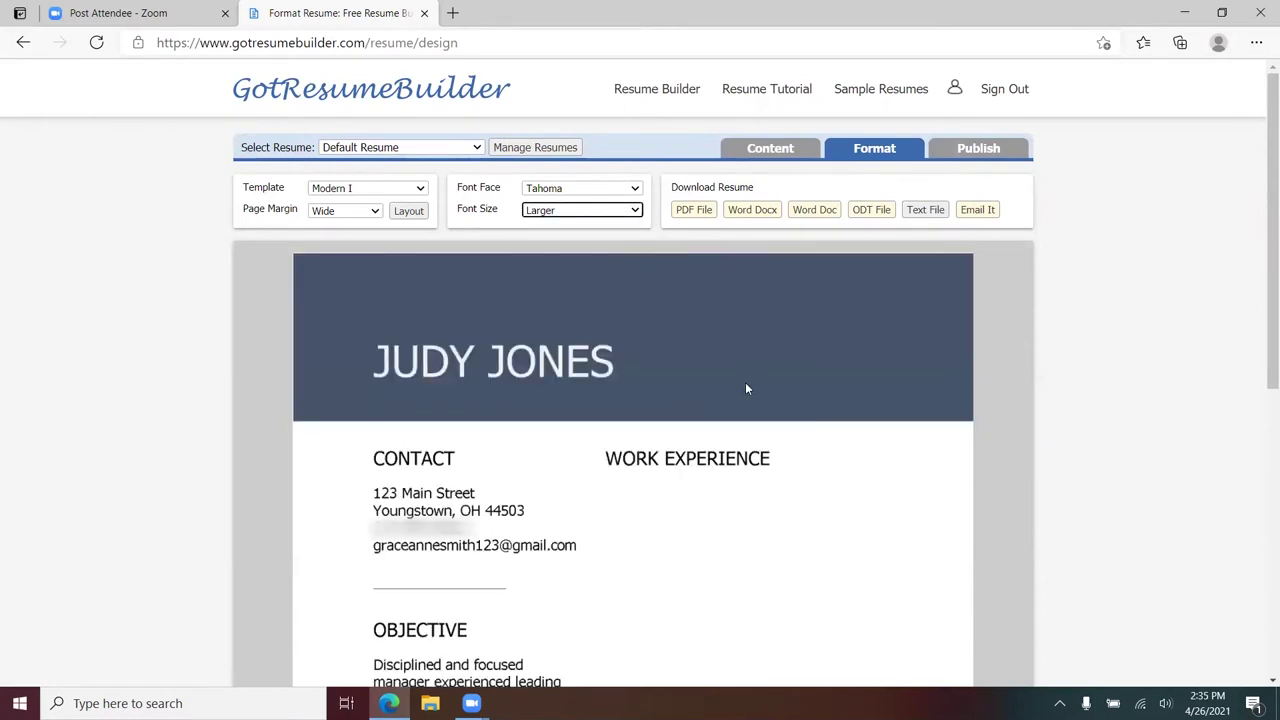
{"action": "left_click", "coordinate": [636, 211]}
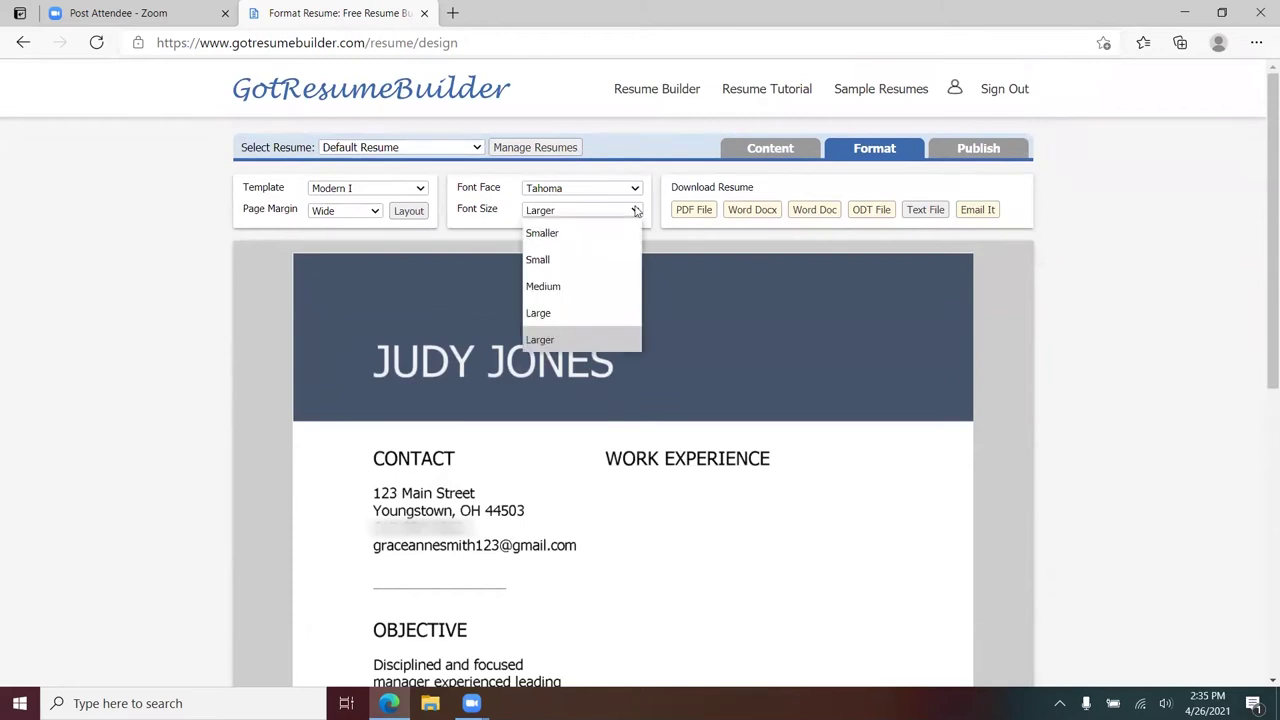
{"action": "left_click", "coordinate": [575, 260]}
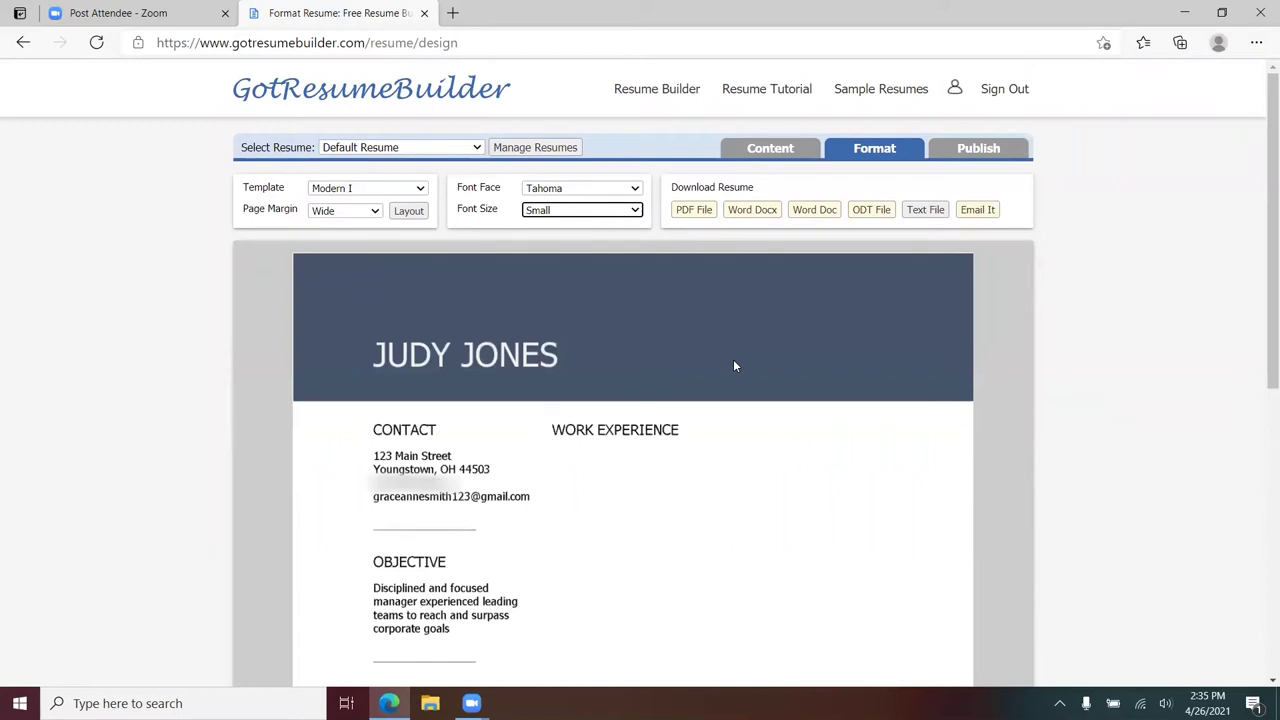
{"action": "left_click", "coordinate": [634, 211]}
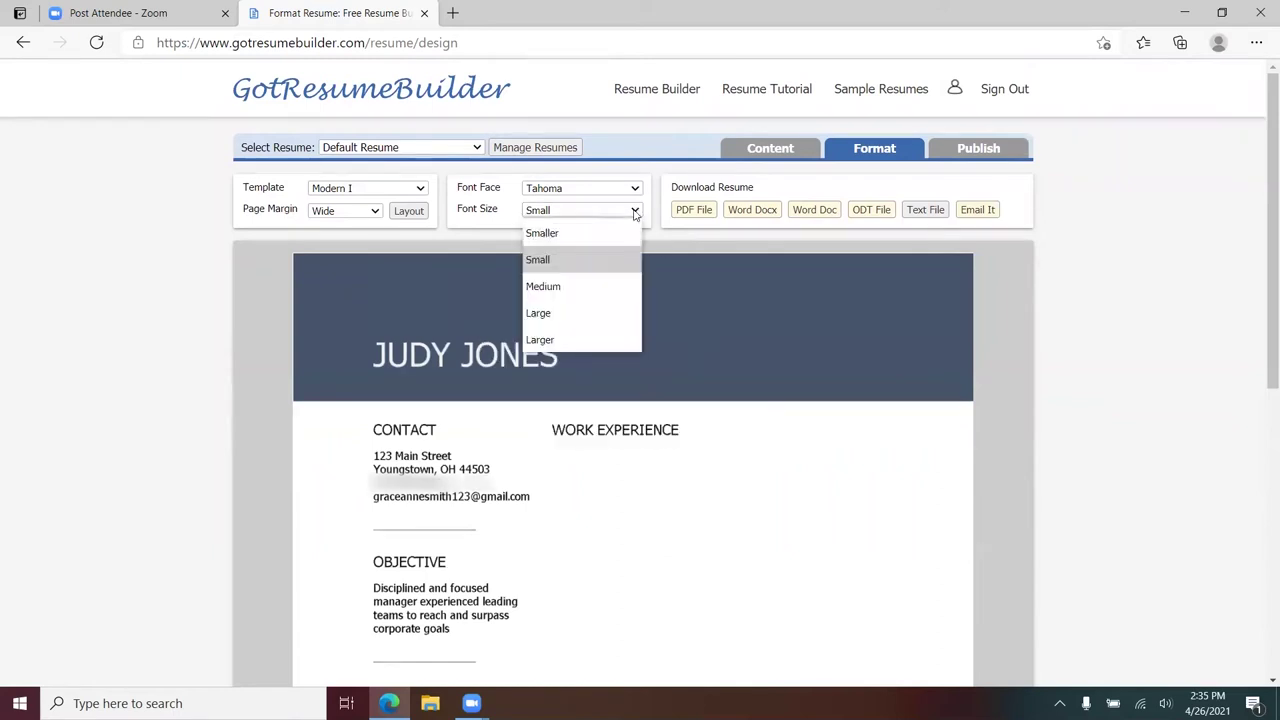
{"action": "left_click", "coordinate": [570, 236]}
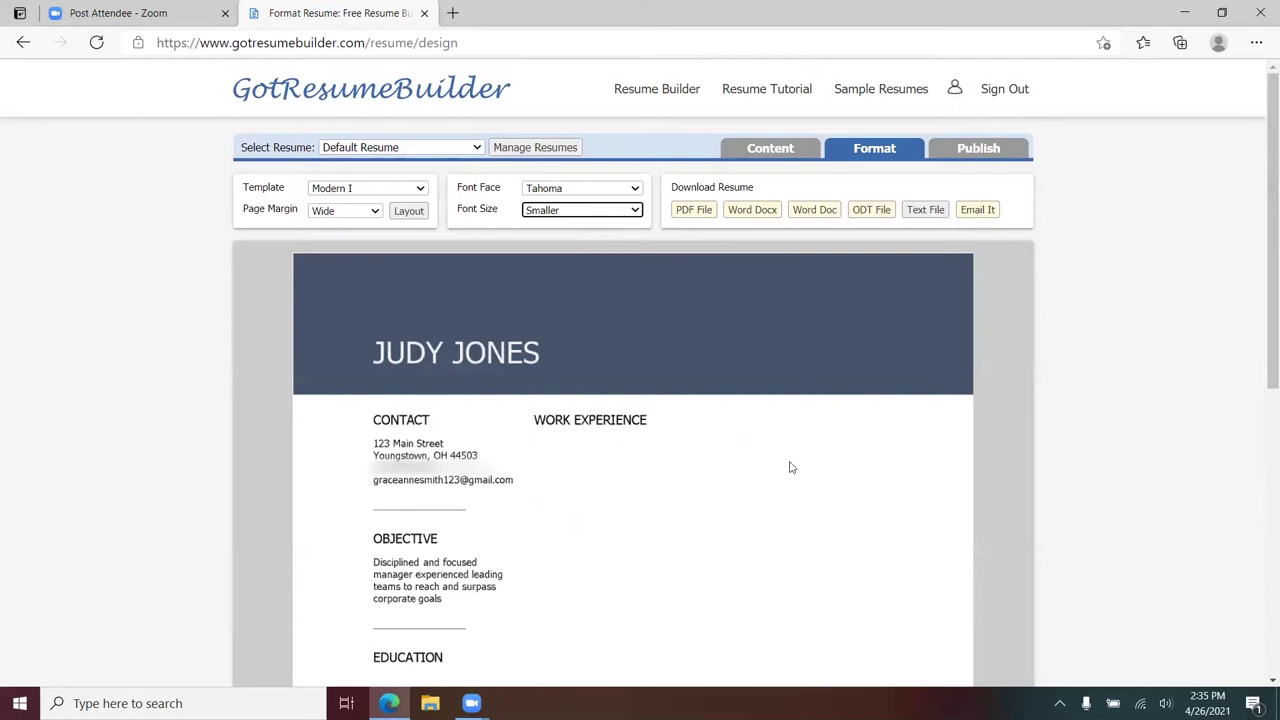
{"action": "left_click", "coordinate": [636, 212]}
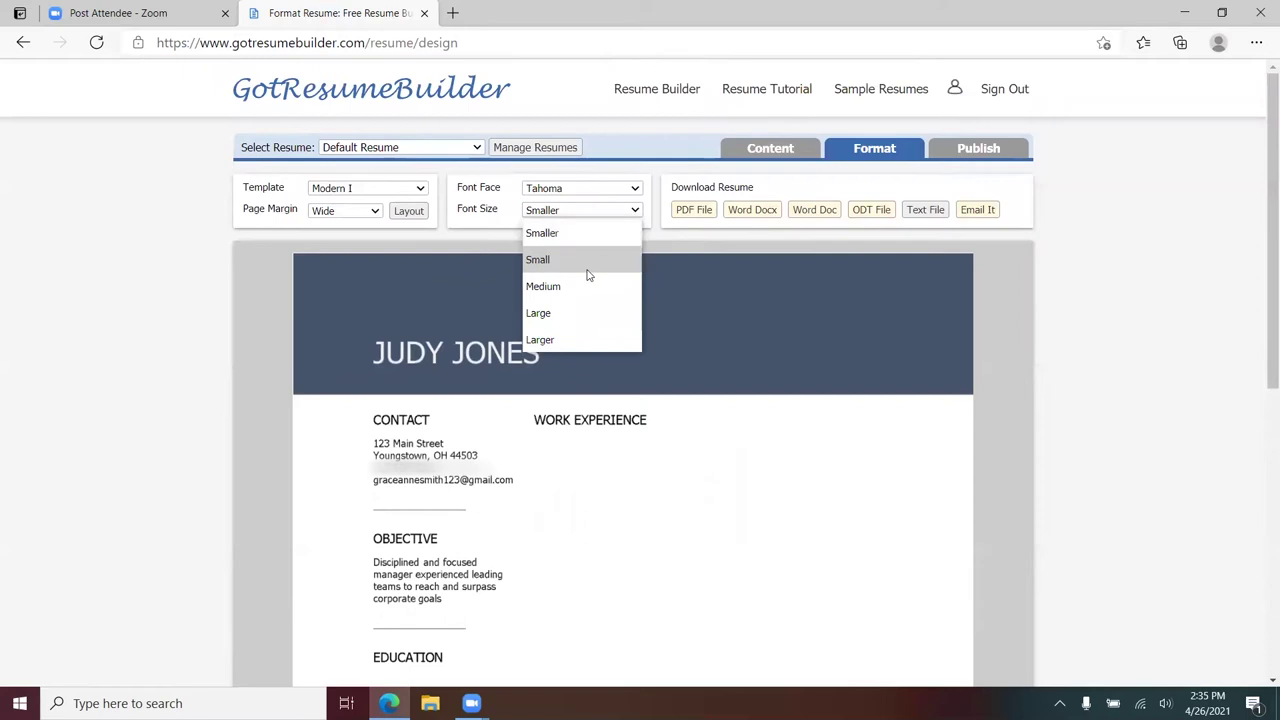
{"action": "left_click", "coordinate": [545, 287]}
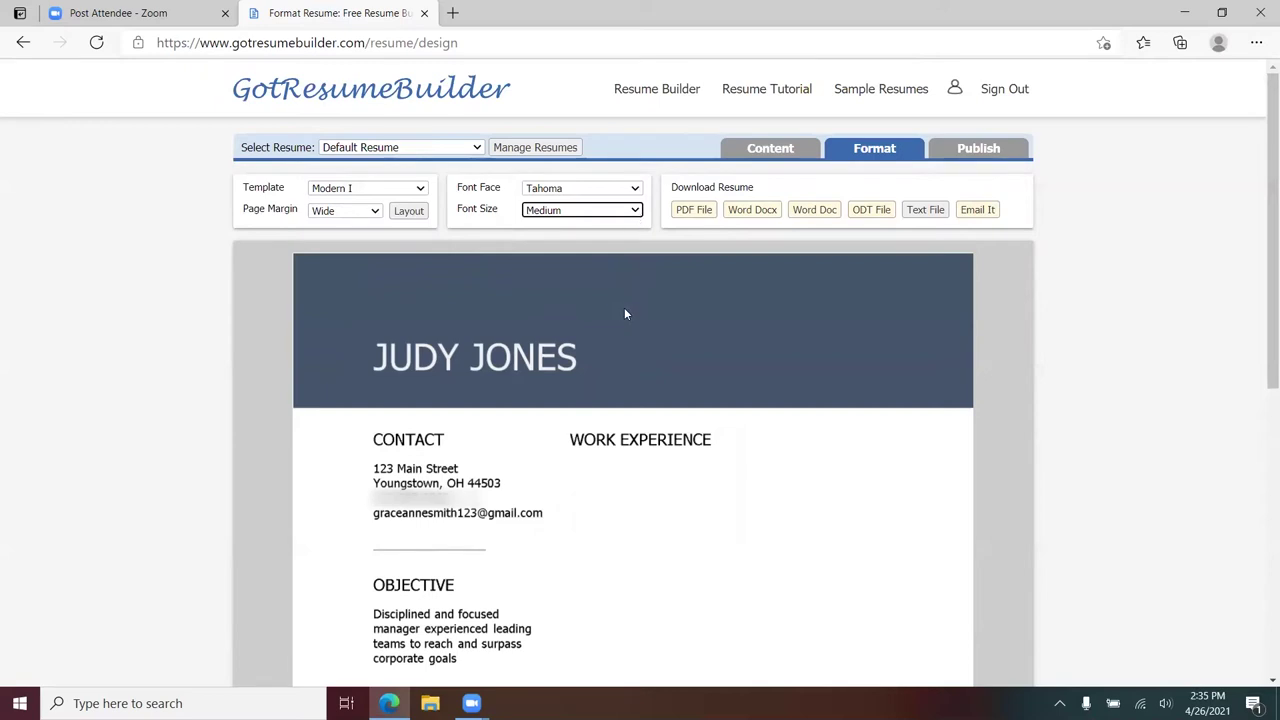
{"action": "left_click", "coordinate": [775, 150]}
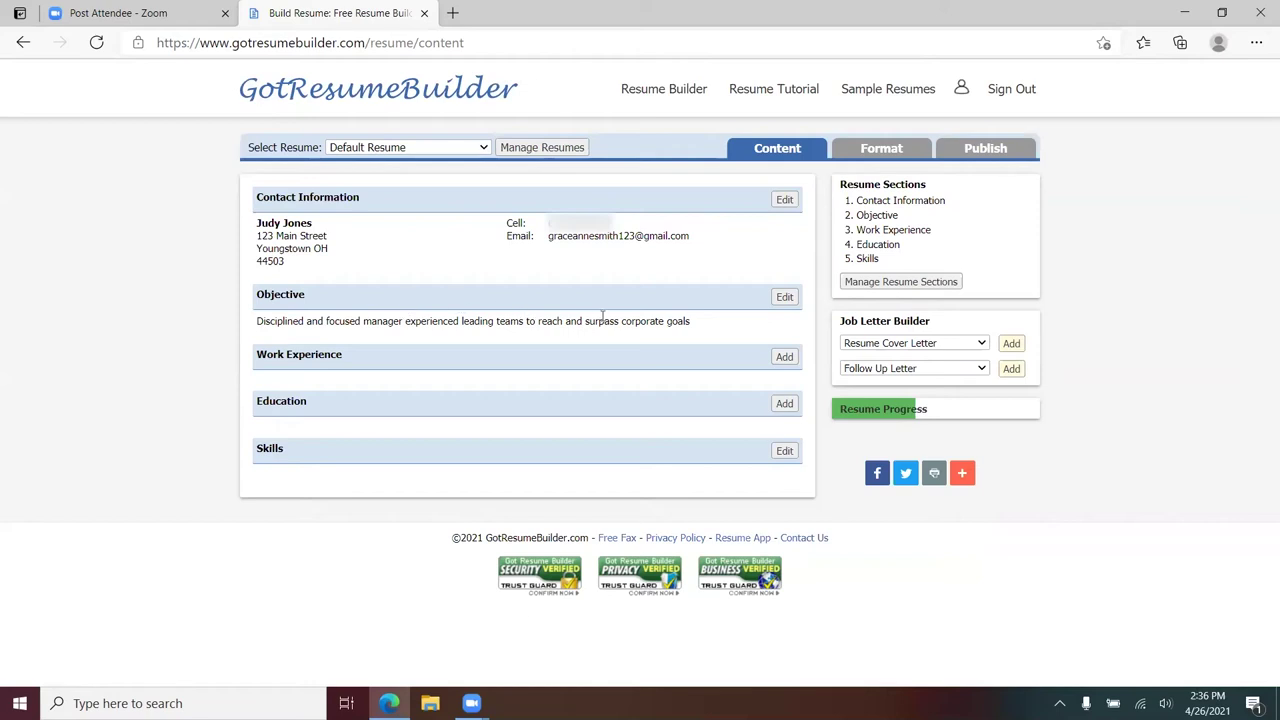
- Add a Qualifications section to the resume in the section manager
{"action": "left_click", "coordinate": [880, 288]}
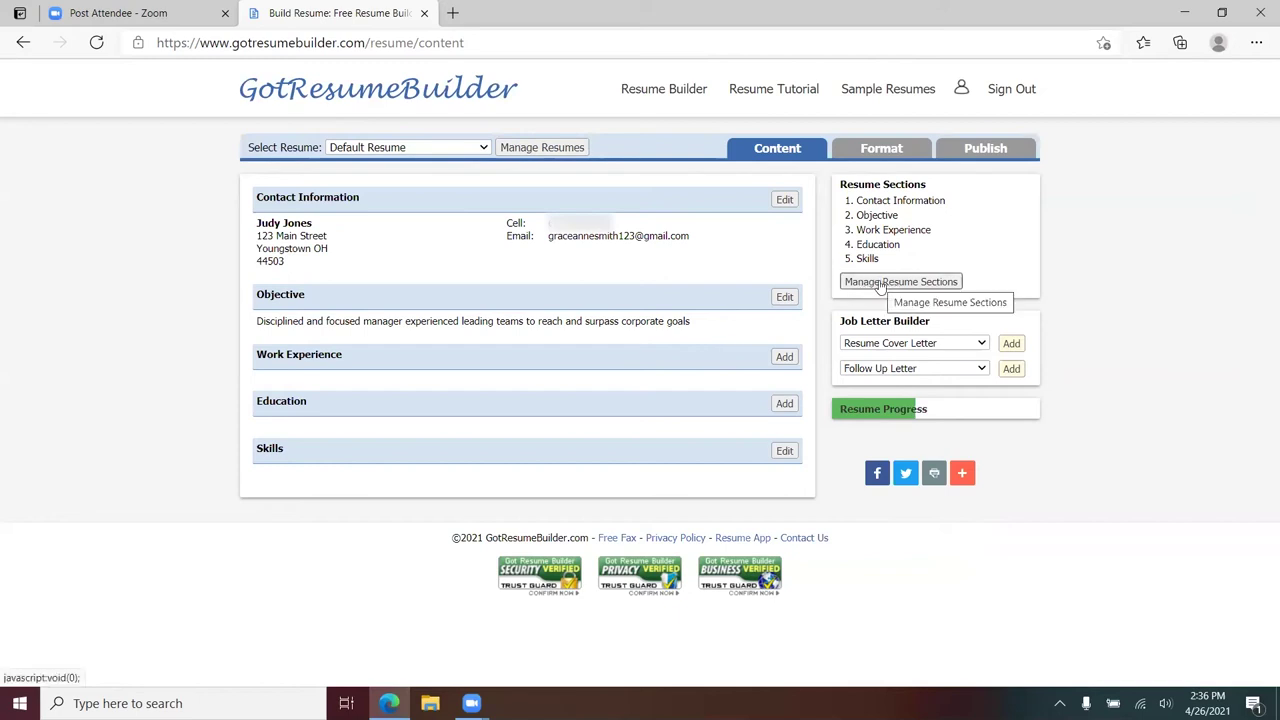
{"action": "left_click", "coordinate": [880, 287]}
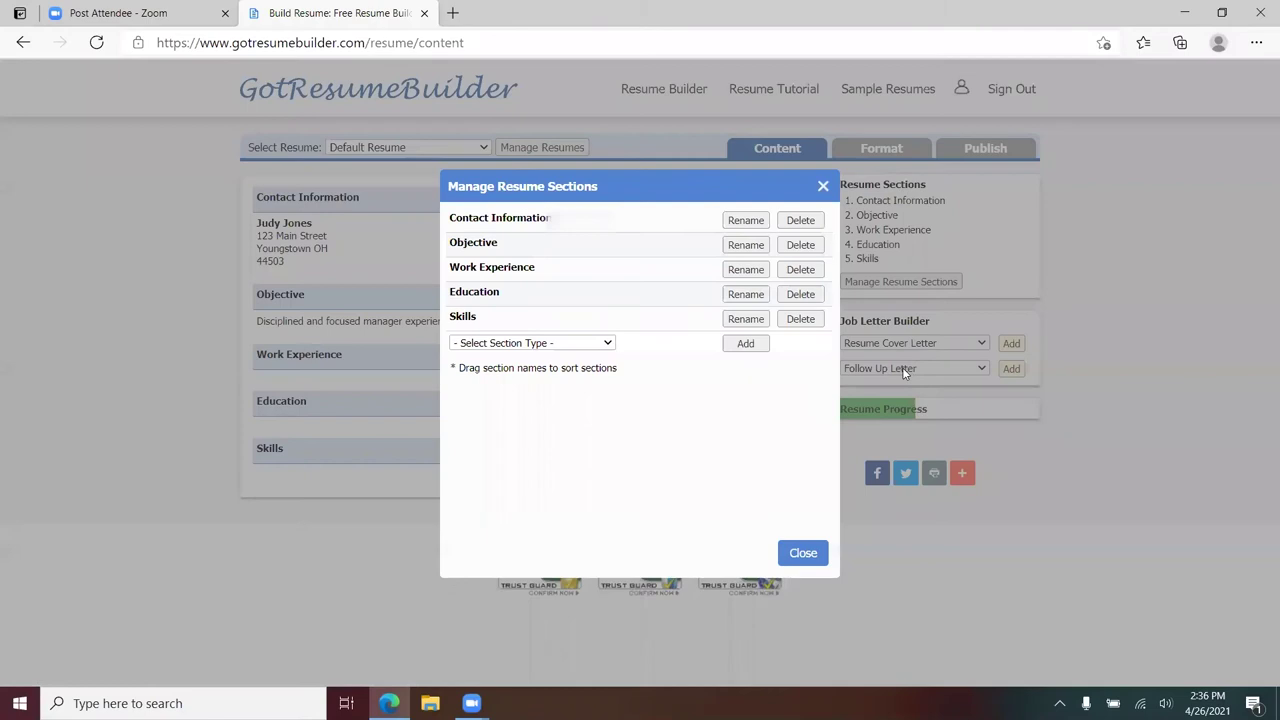
{"action": "left_click", "coordinate": [608, 344]}
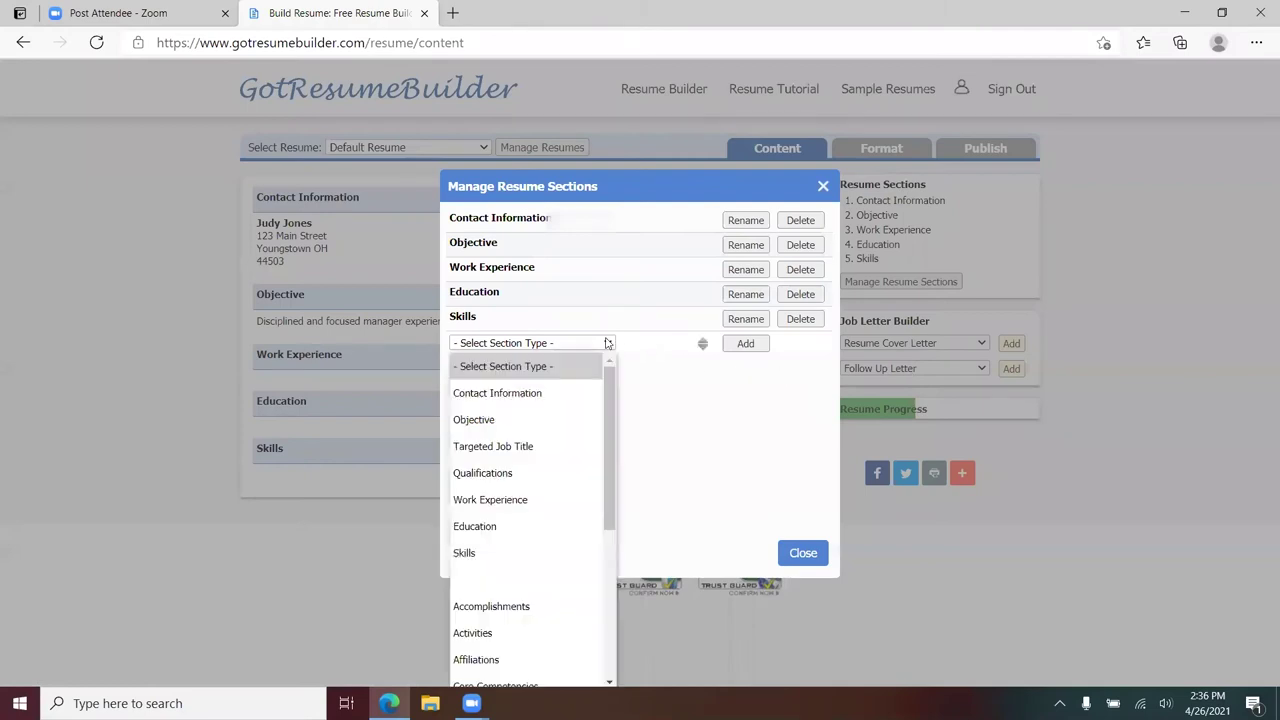
{"action": "left_click", "coordinate": [490, 473]}
{"action": "left_click", "coordinate": [745, 343]}
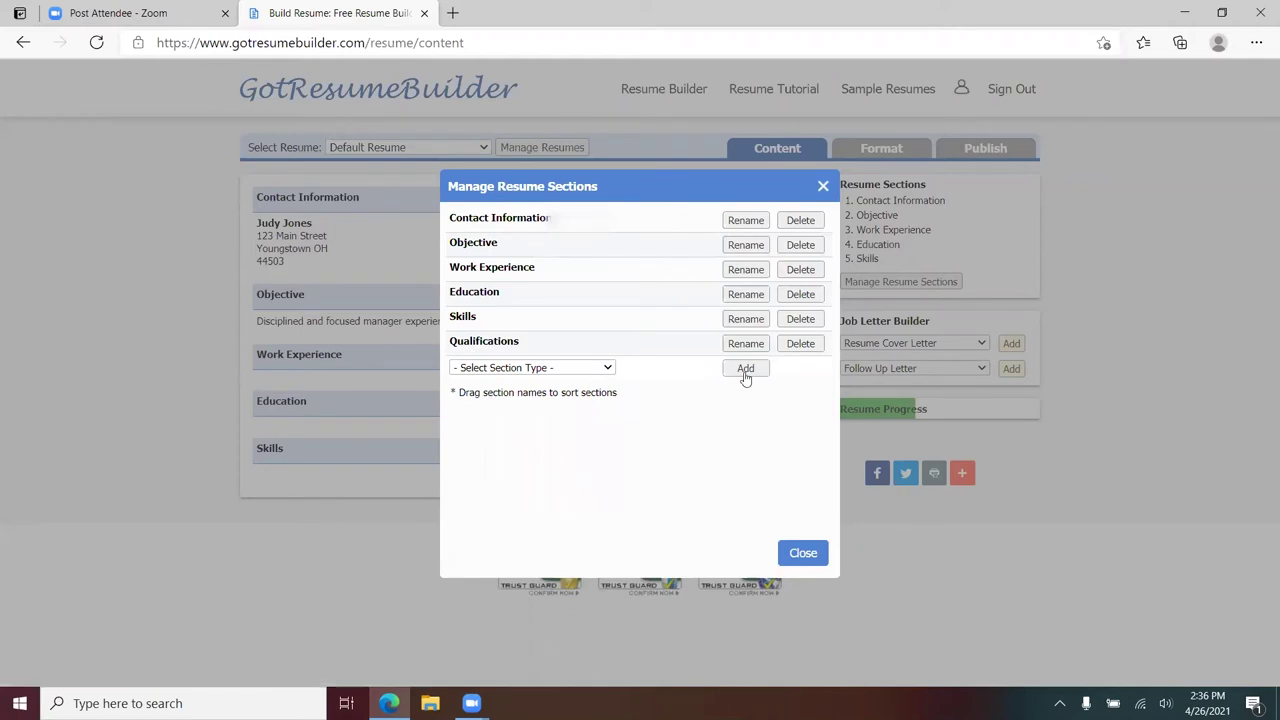
{"action": "left_click", "coordinate": [803, 556]}
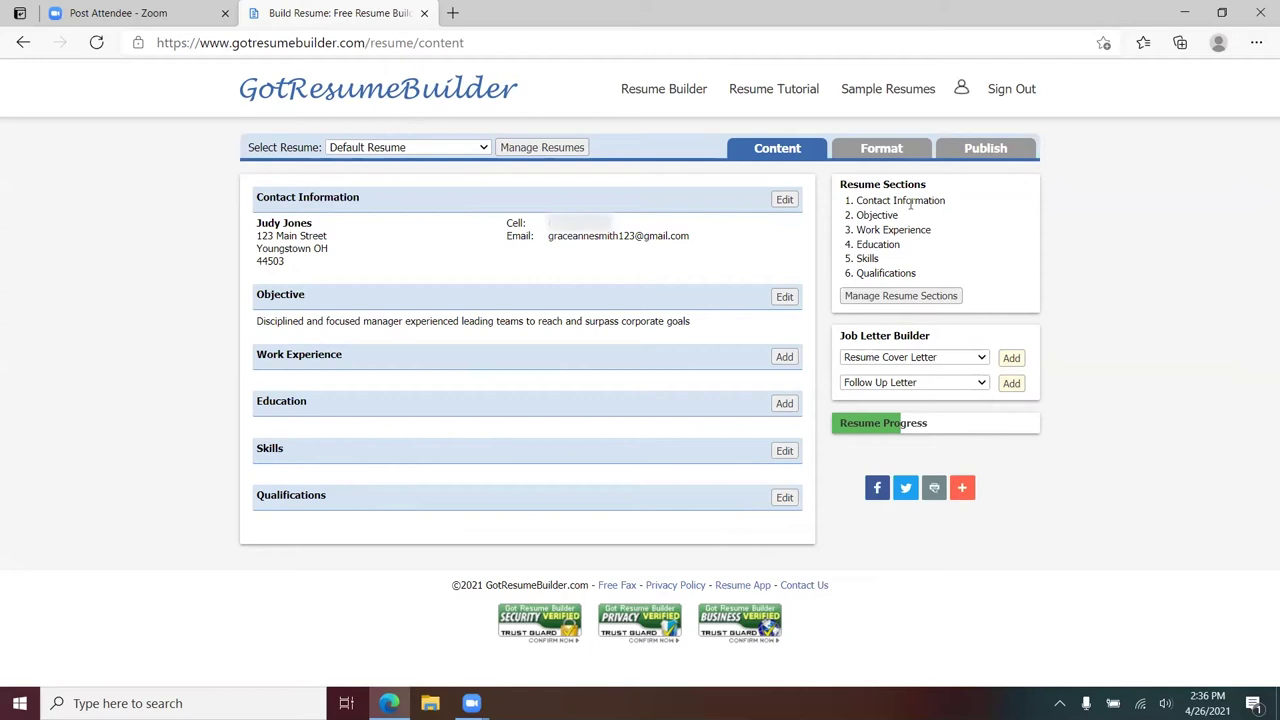
- Reorder the sections so Qualifications sits directly below Contact Information
{"action": "left_click", "coordinate": [903, 296]}
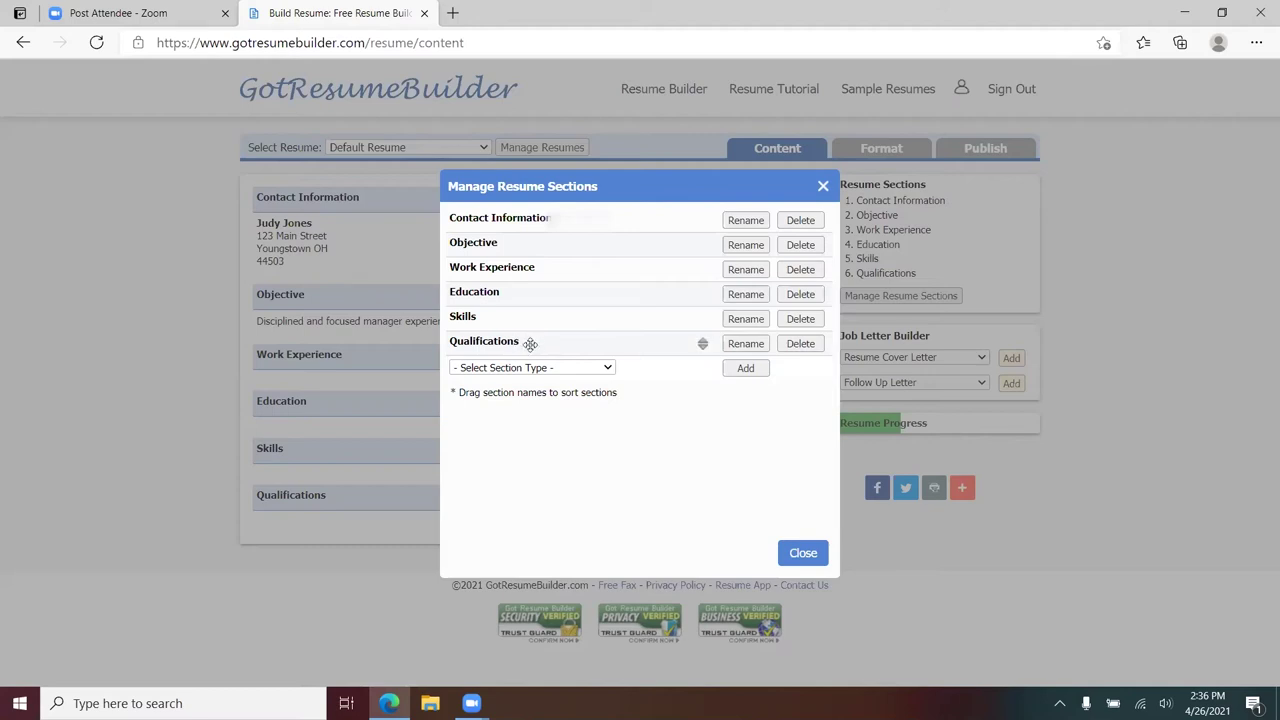
{"action": "left_click_drag", "start_coordinate": [514, 342], "coordinate": [517, 251]}
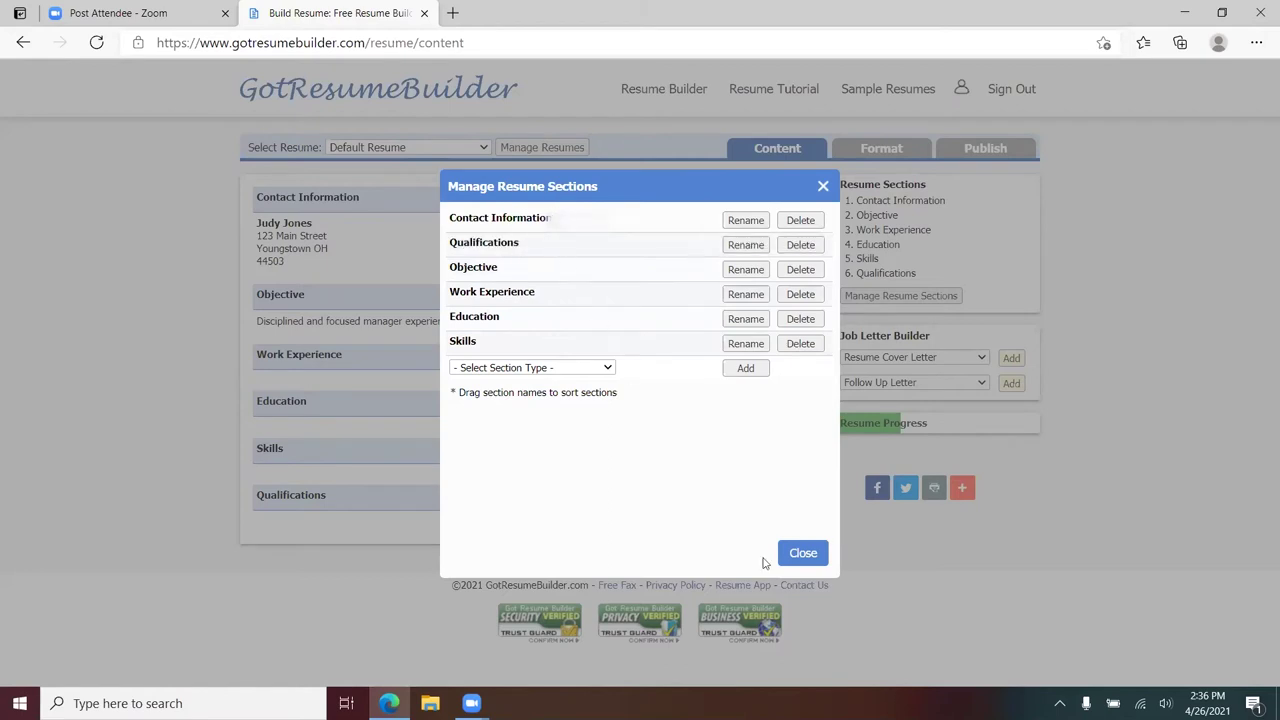
{"action": "left_click", "coordinate": [801, 560]}
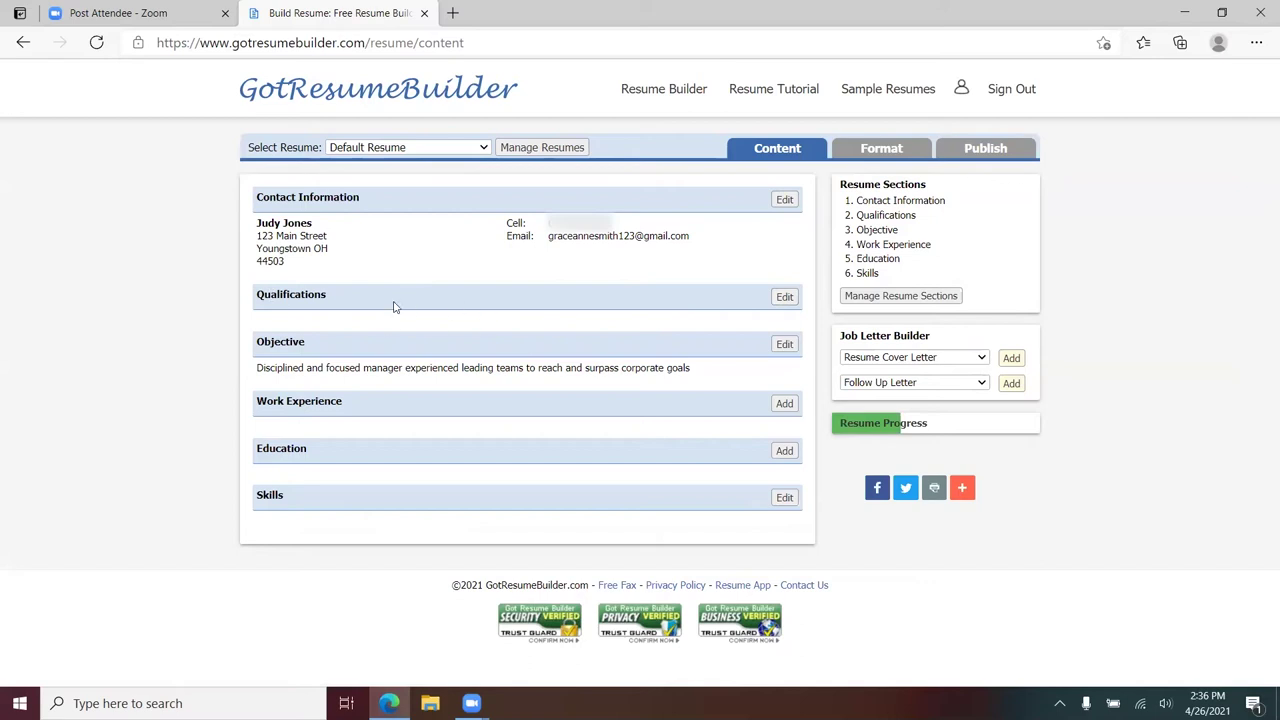
{"action": "left_click", "coordinate": [784, 297]}
- Start a bulleted list with 'Familiar with Microsoft Word, Excel and PowerPoint'
{"action": "left_click", "coordinate": [457, 448]}
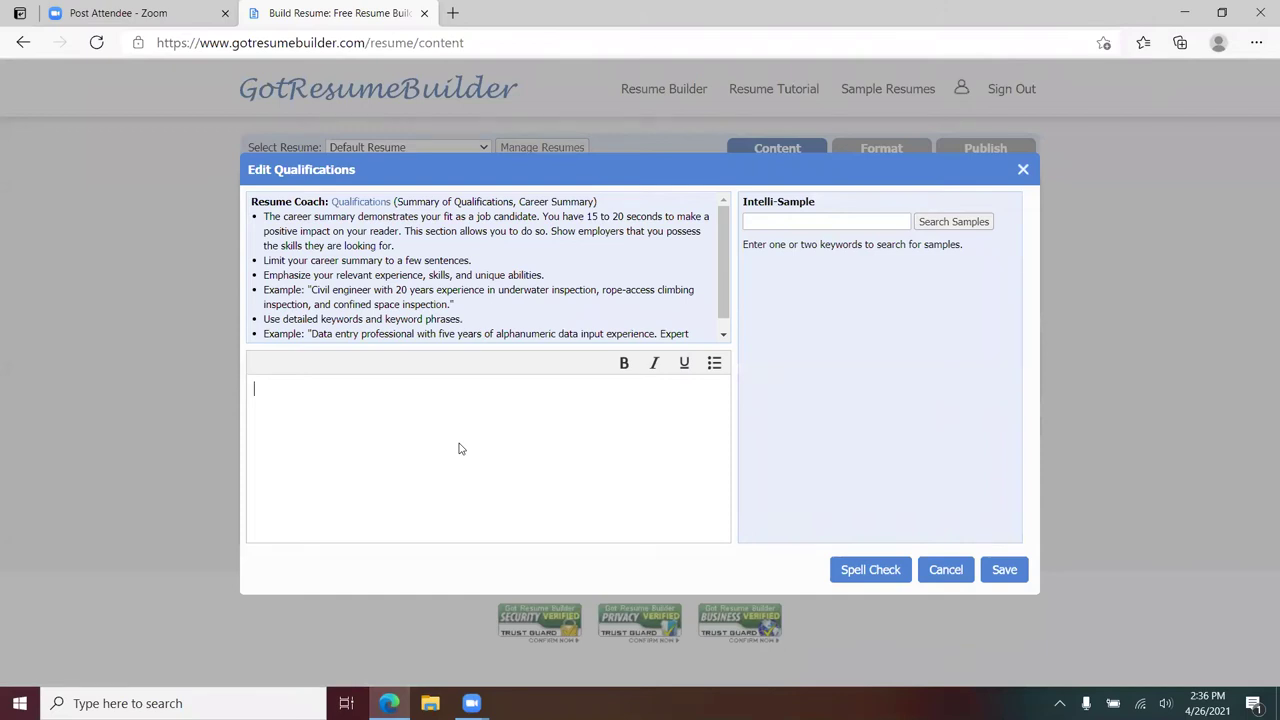
{"action": "left_click", "coordinate": [714, 363]}
{"action": "type", "text": "Familiar with Microsoft Word,ce"}
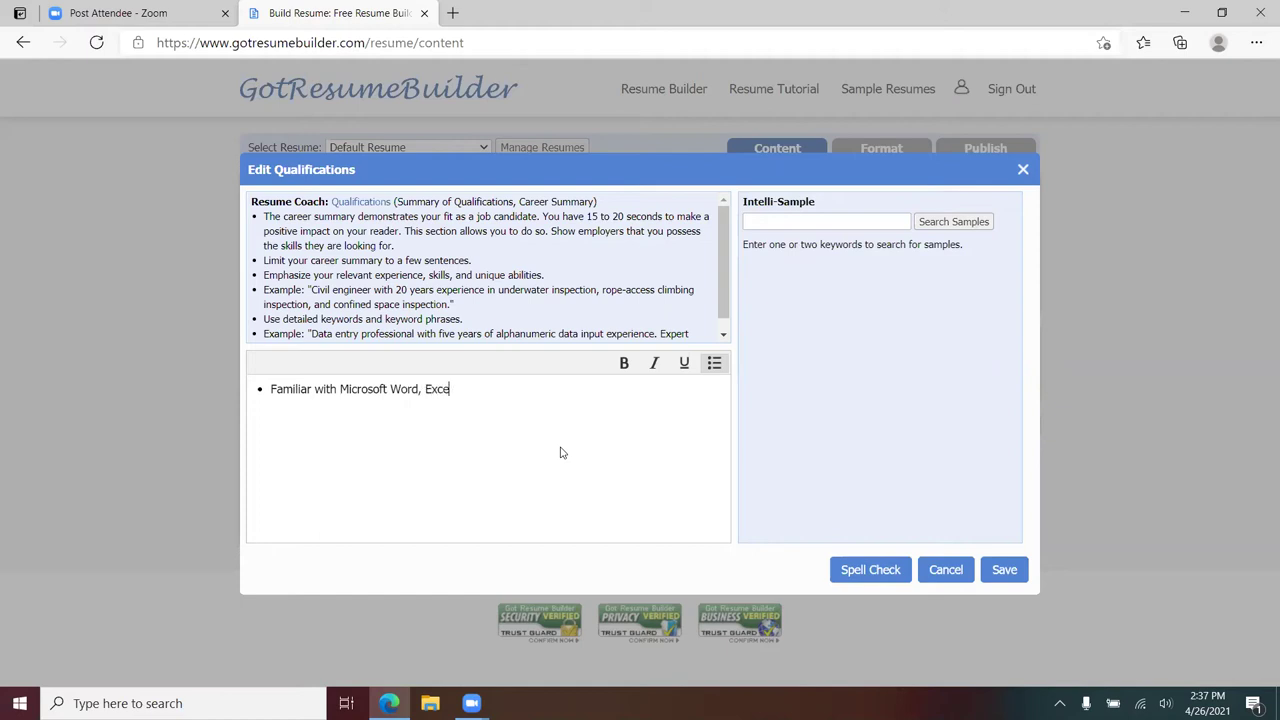
{"action": "type", "text": "l and PowerPoinTypi"}
- Add bullets for typing 50 wpm, managing referrals, and 2020 sales rising to 15% from 10%
{"action": "key", "text": "BackSpace"}
{"action": "key", "text": "BackSpace"}
{"action": "key", "text": "BackSpace"}
{"action": "type", "text": "ype 50 "}
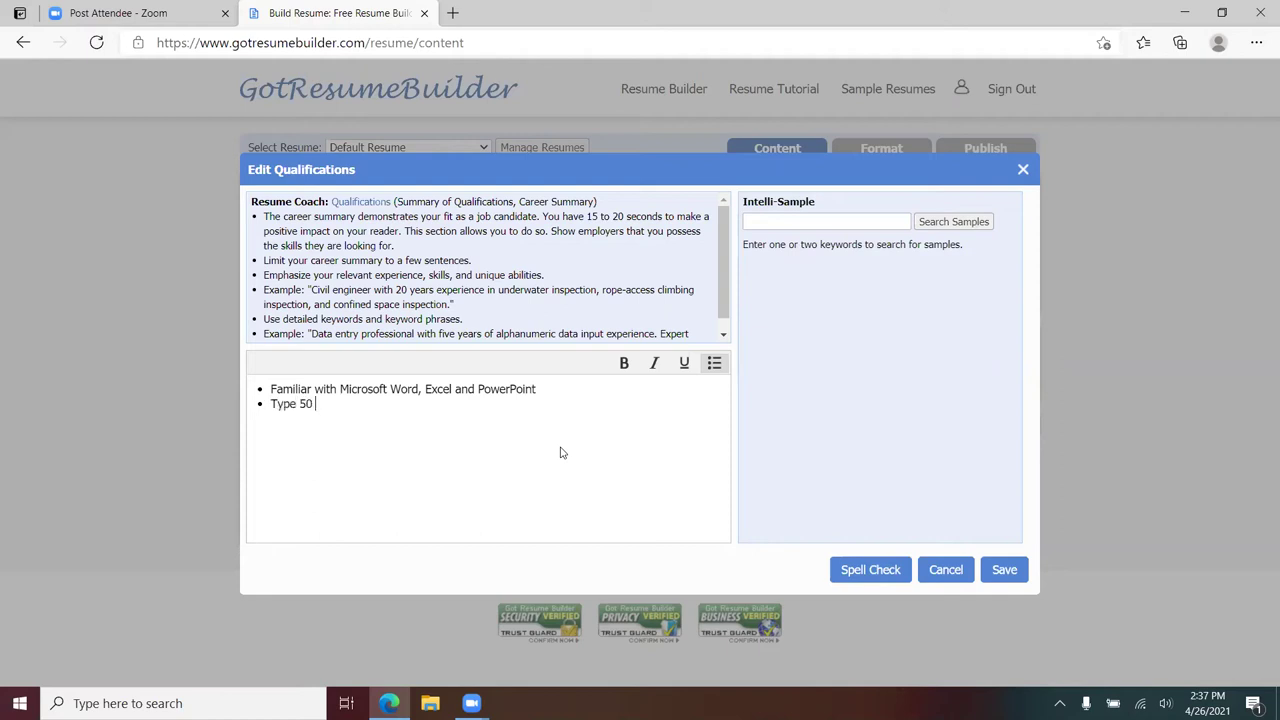
{"action": "type", "text": "wpm "}
{"action": "type", "text": "Managing"}
{"action": "type", "text": "the information"}
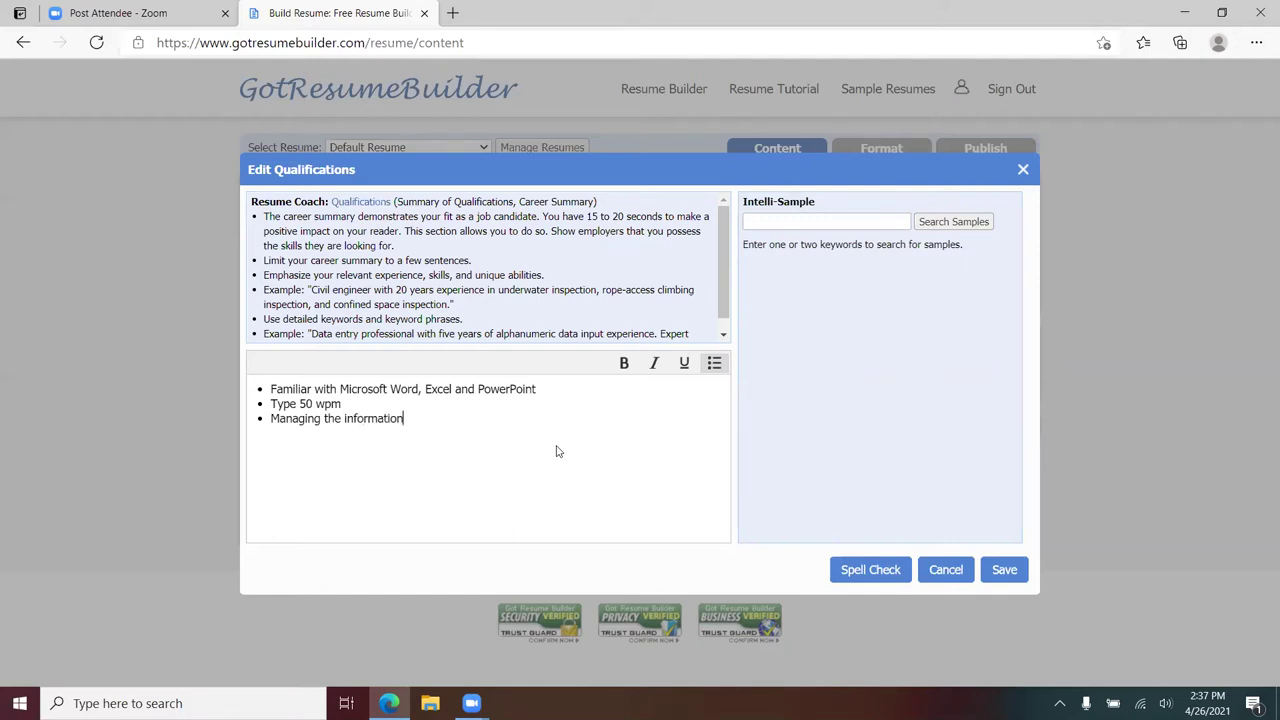
{"action": "type", "text": " and referral process"}
{"action": "key", "text": "Return"}
{"action": "type", "text": "Inc"}
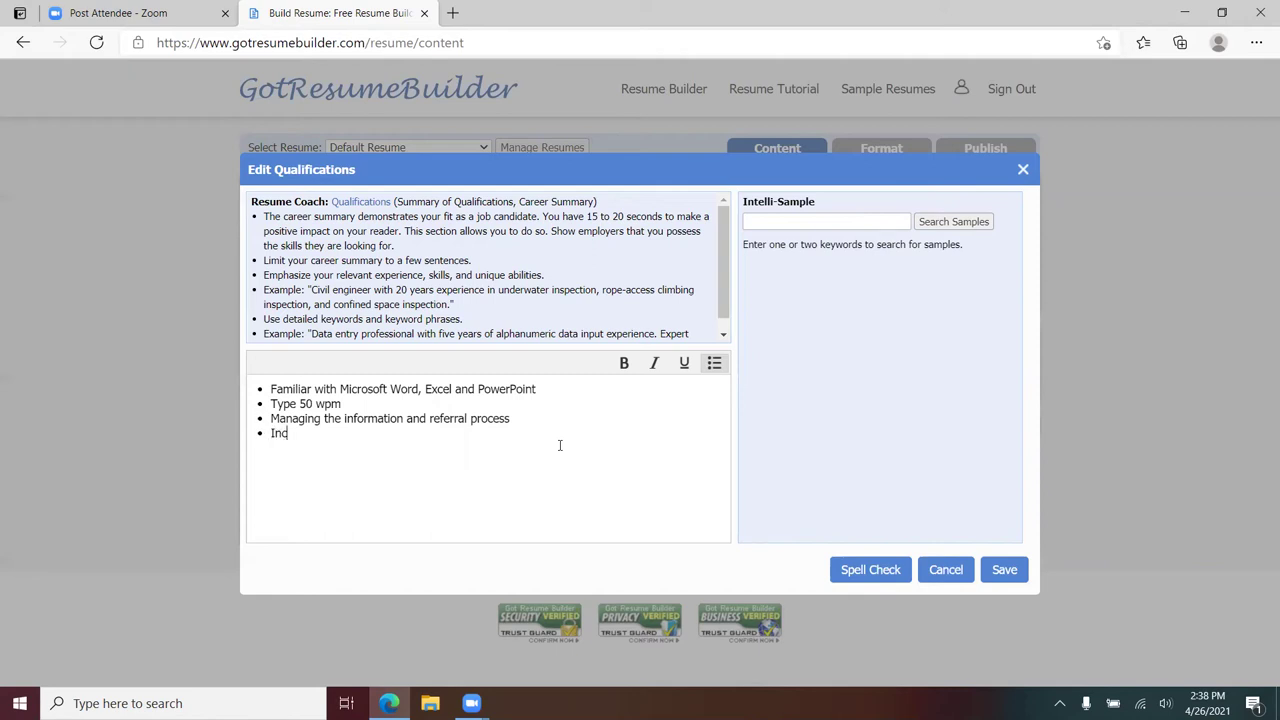
{"action": "type", "text": "reased sales in 2020 to 15 % from 10% in 2019"}
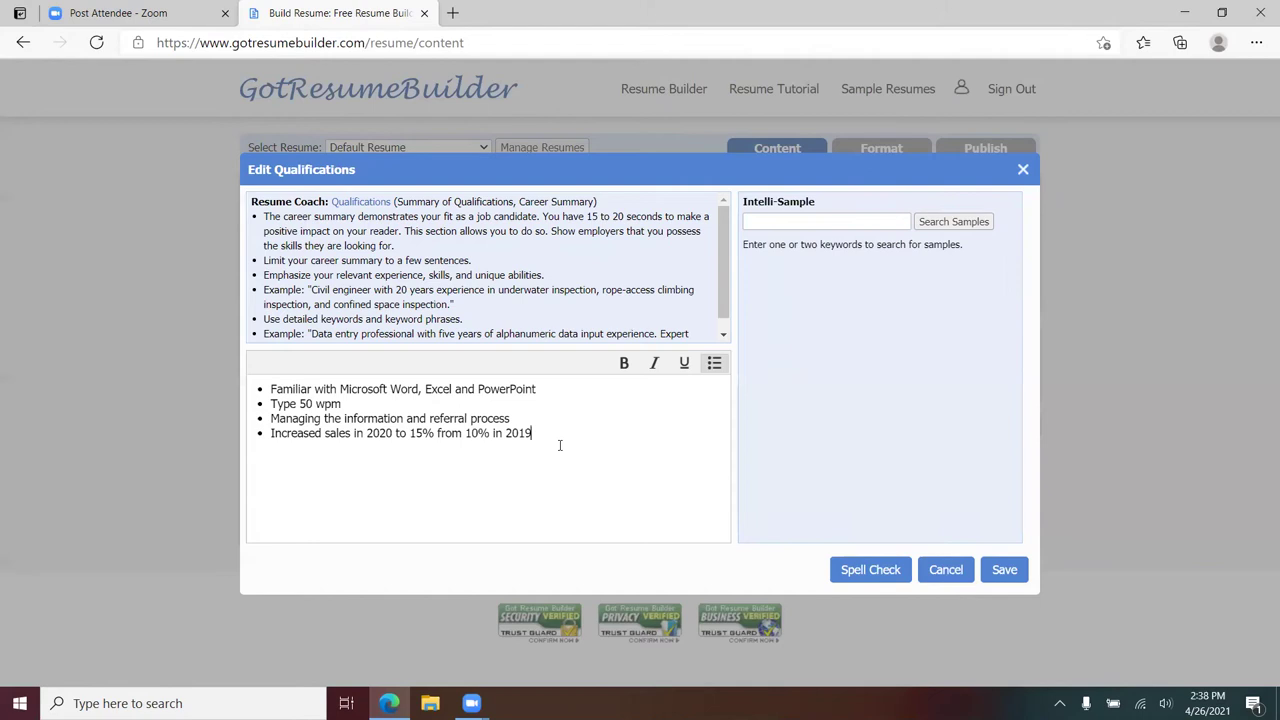
- Highlight the Resume Coach tips text
{"action": "scroll", "coordinate": [451, 258], "scroll_direction": "down", "scroll_amount": 1}
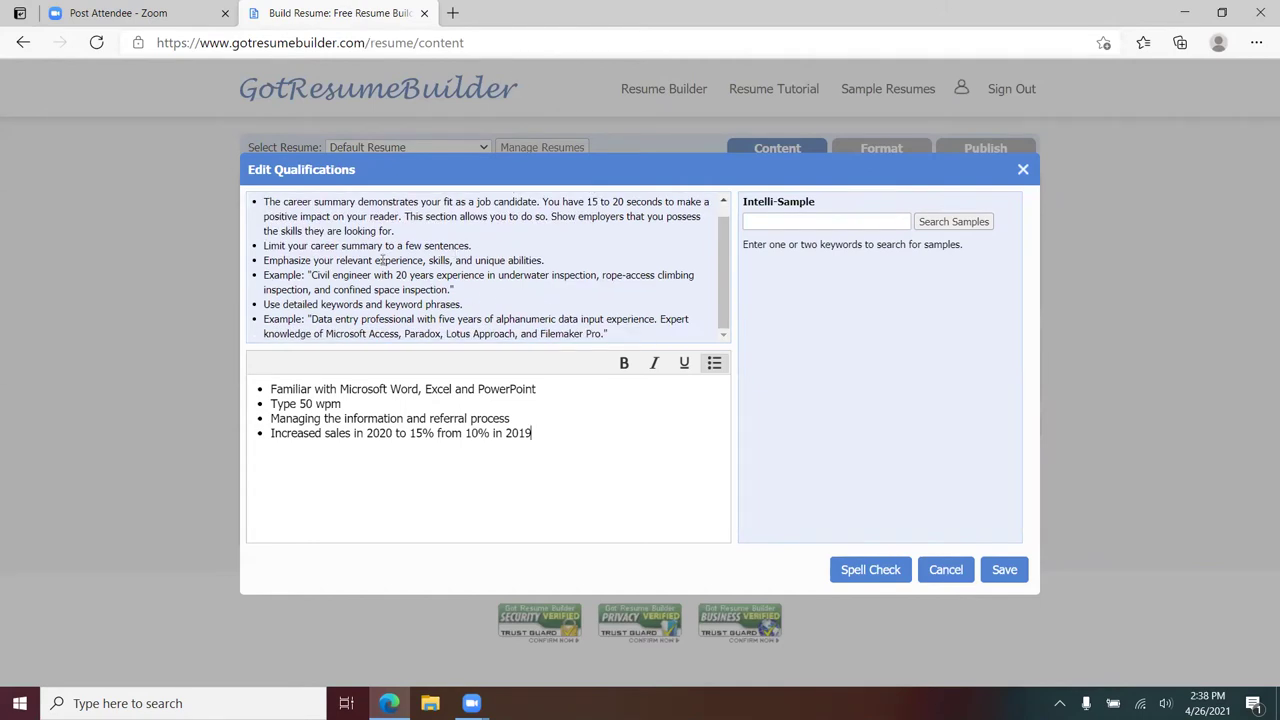
{"action": "scroll", "coordinate": [360, 250], "scroll_direction": "up", "scroll_amount": 1}
{"action": "left_click_drag", "start_coordinate": [265, 216], "coordinate": [622, 338]}
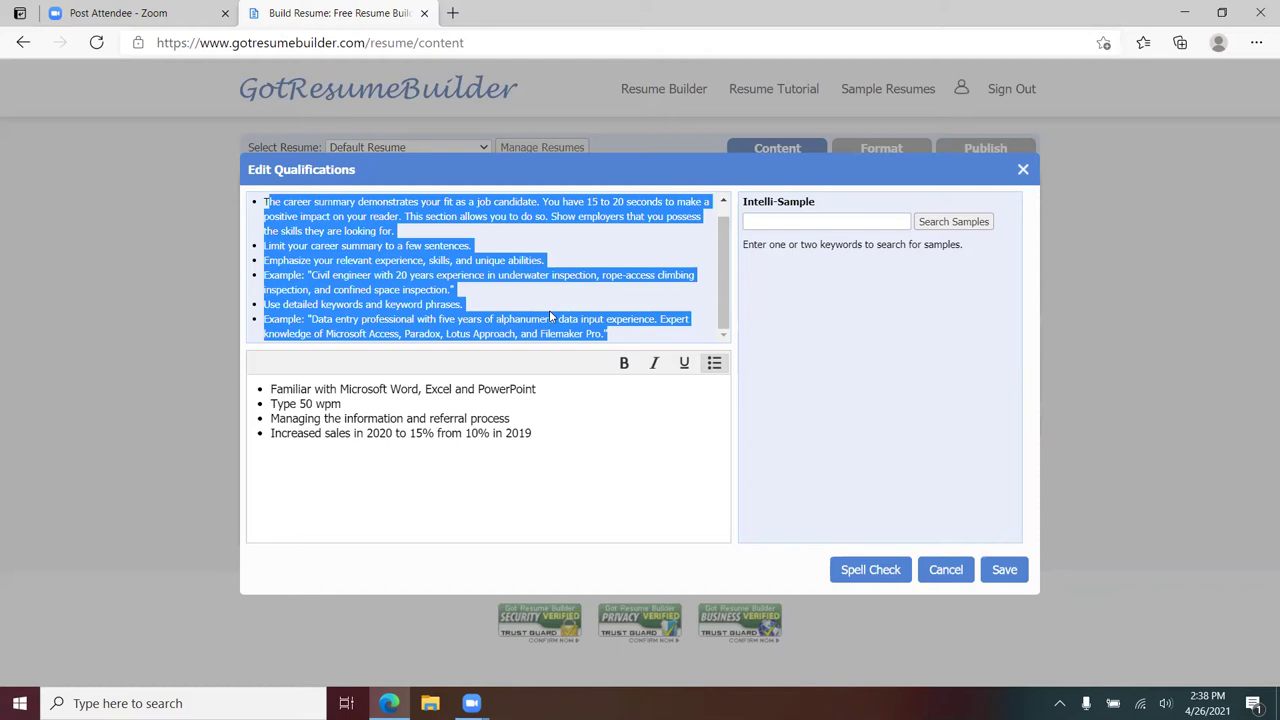
{"action": "scroll", "coordinate": [549, 316], "scroll_direction": "up", "scroll_amount": 1}
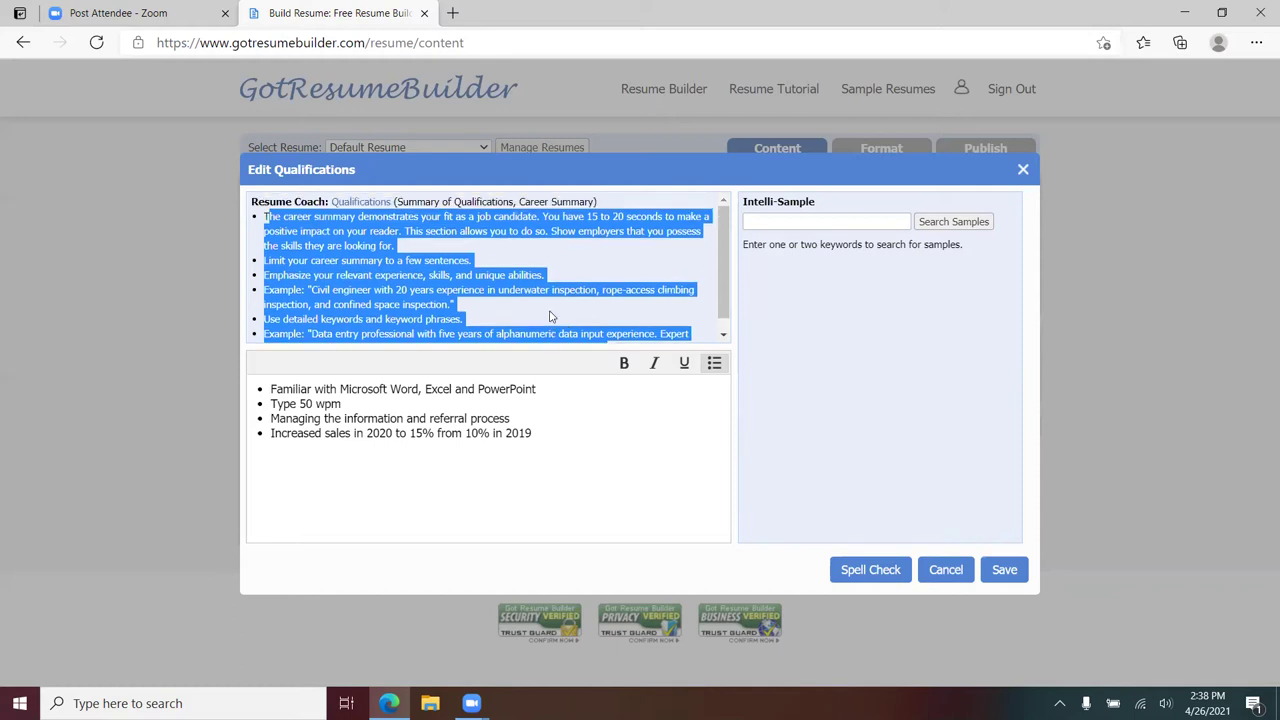
- Search Intelli-Sample for 'Lawyer', then replace the keyword with 'secretary' and search again
{"action": "left_click", "coordinate": [783, 218]}
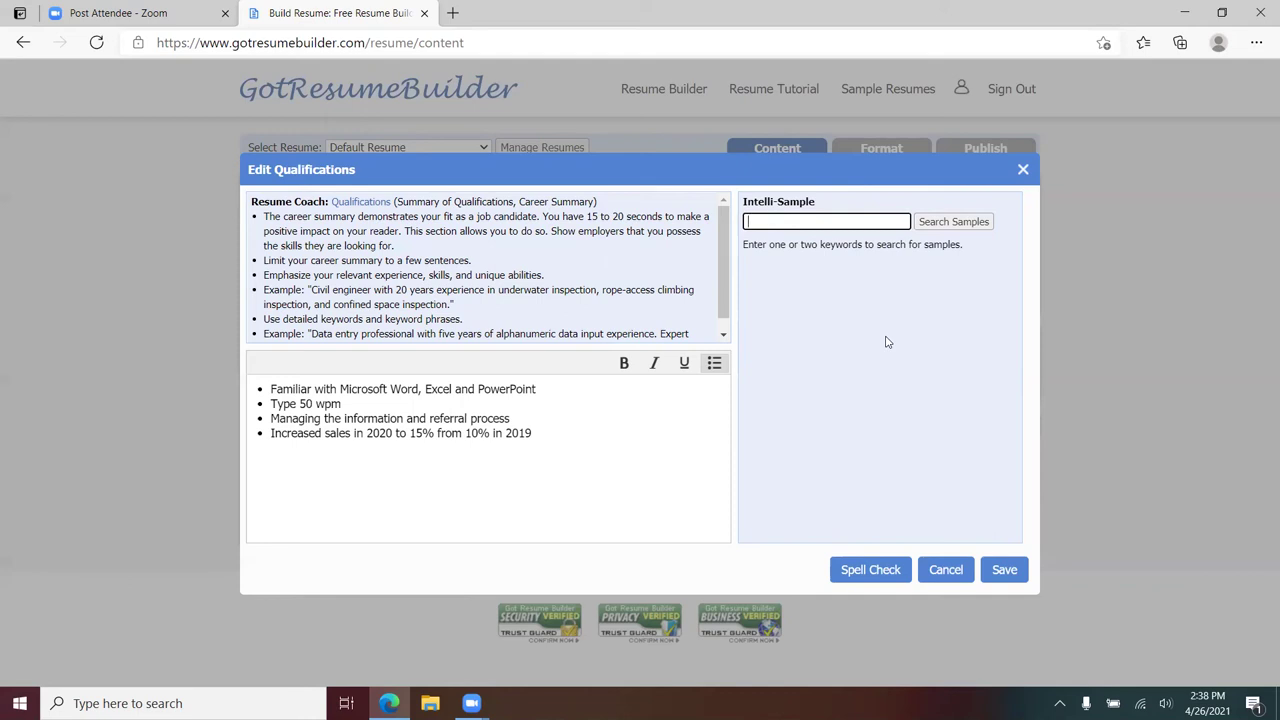
{"action": "type", "text": "s"}
{"action": "key", "text": "BackSpace"}
{"action": "type", "text": "Lawyer"}
{"action": "left_click", "coordinate": [940, 226]}
{"action": "left_click", "coordinate": [820, 221]}
{"action": "key", "text": "ctrl+a"}
{"action": "type", "text": "s"}
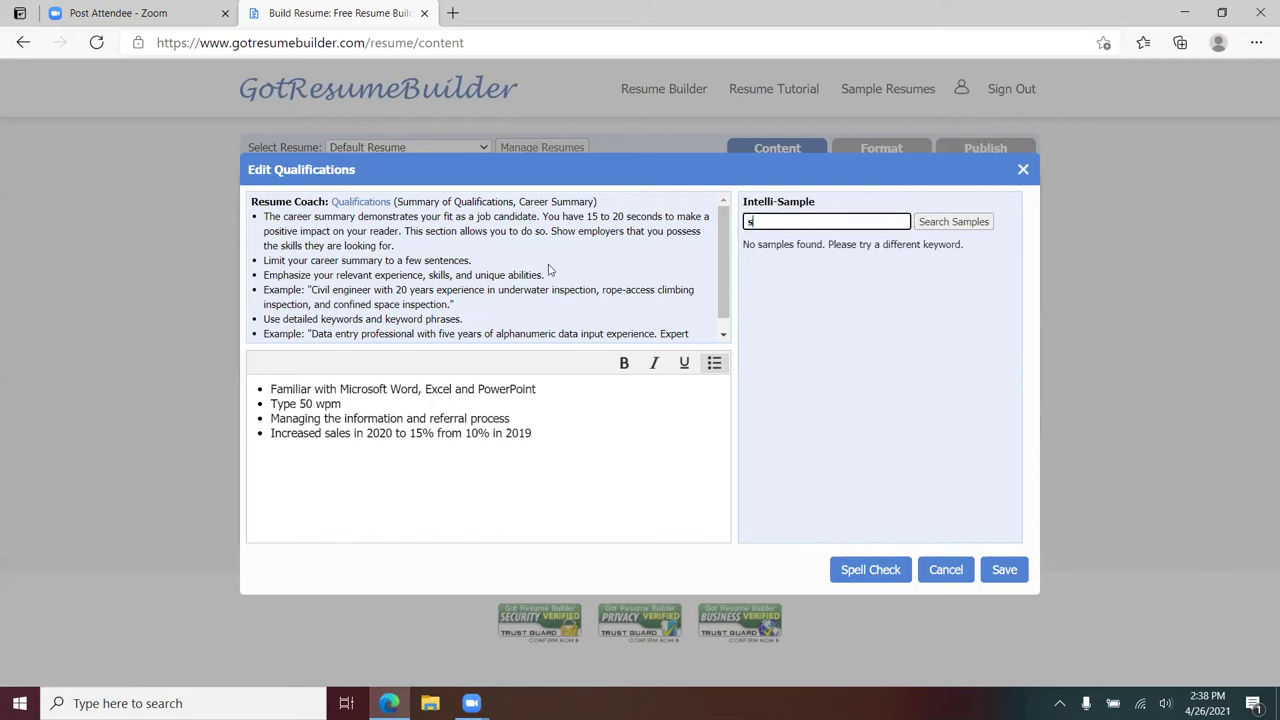
{"action": "type", "text": "ecretary"}
{"action": "left_click", "coordinate": [945, 221]}
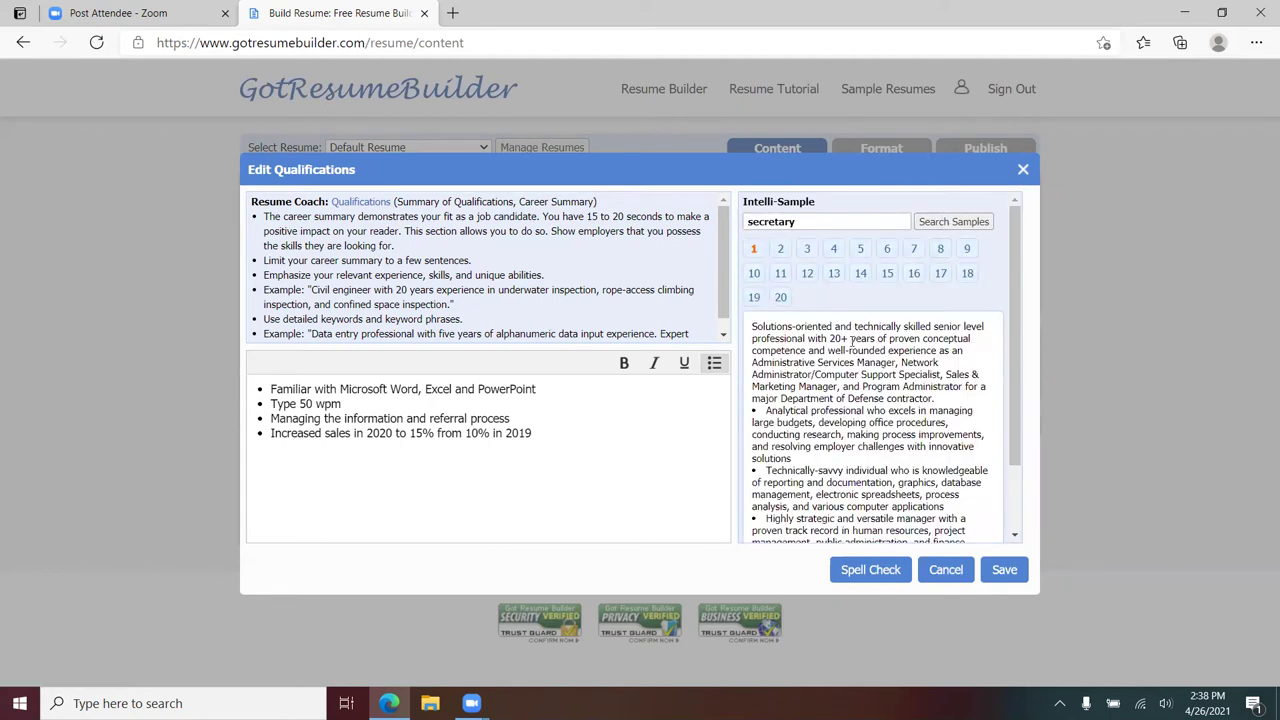
- Browse sample pages 13 and 17 and paste the disciplined manager line as a fifth bullet
{"action": "scroll", "coordinate": [901, 366], "scroll_direction": "down", "scroll_amount": 2}
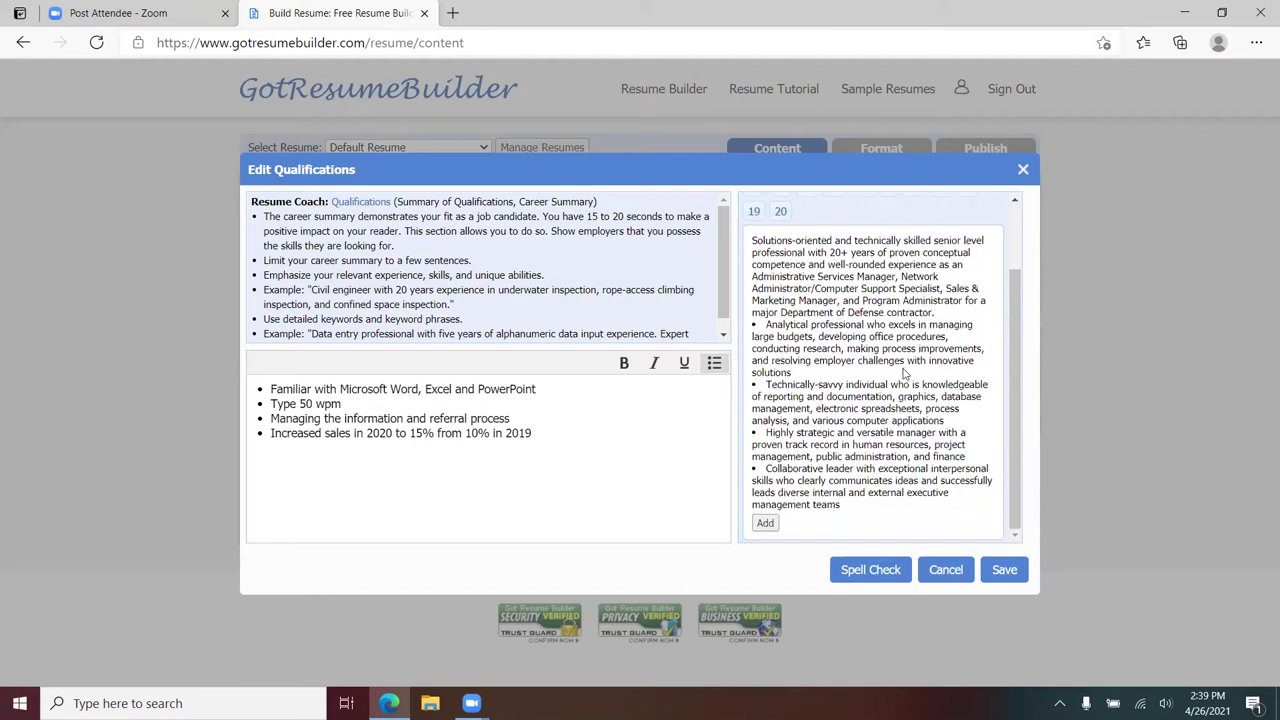
{"action": "scroll", "coordinate": [905, 373], "scroll_direction": "up", "scroll_amount": 2}
{"action": "left_click", "coordinate": [807, 273]}
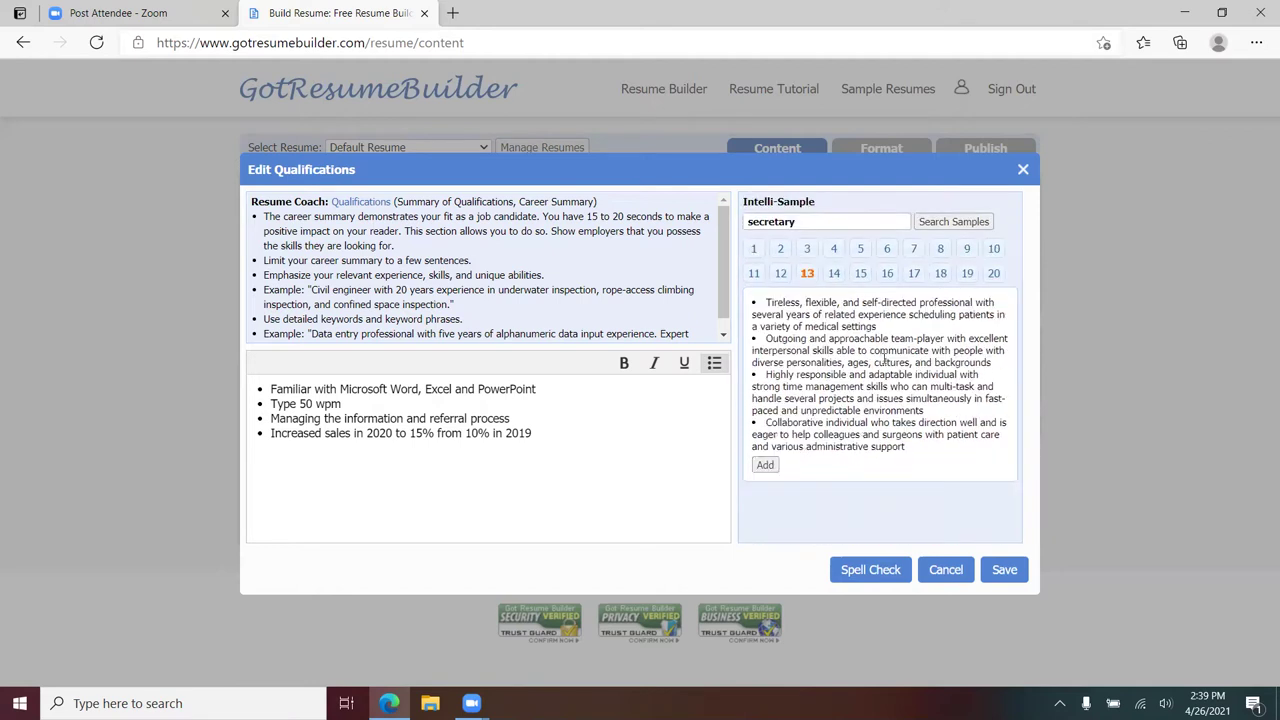
{"action": "left_click", "coordinate": [913, 273]}
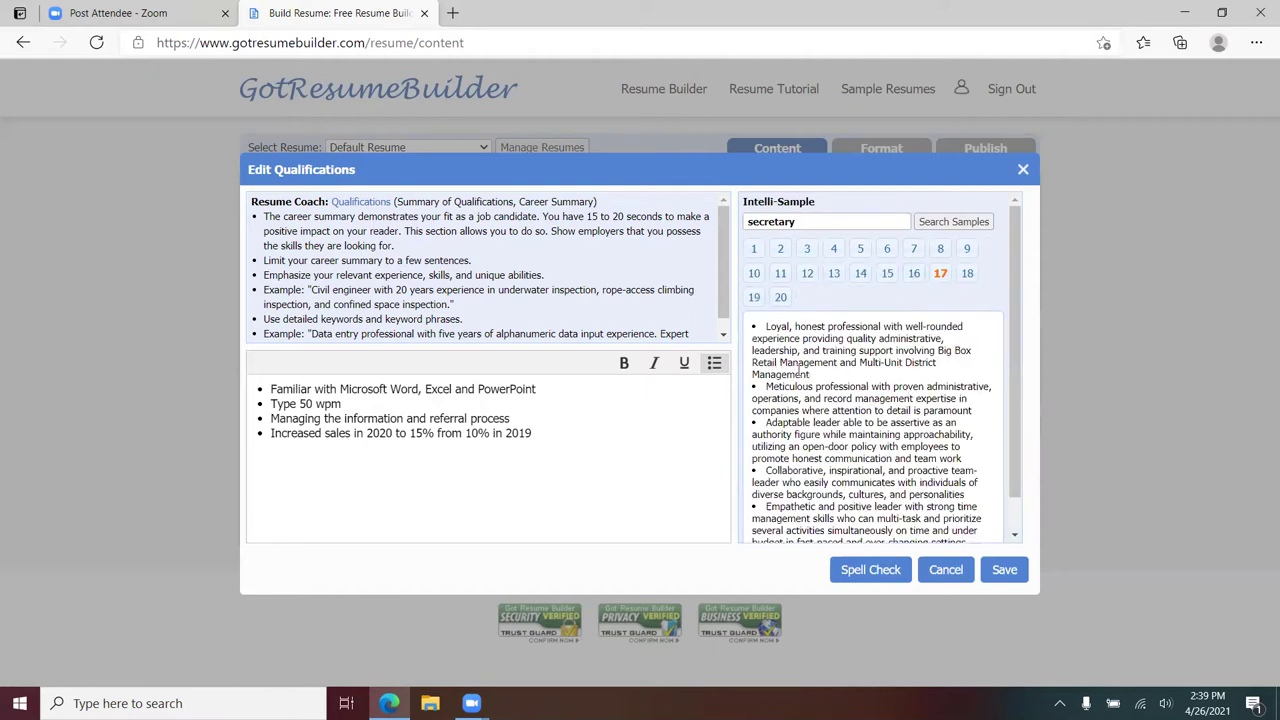
{"action": "scroll", "coordinate": [806, 372], "scroll_direction": "down", "scroll_amount": 1}
{"action": "scroll", "coordinate": [809, 472], "scroll_direction": "up", "scroll_amount": 1}
{"action": "left_click_drag", "start_coordinate": [767, 384], "coordinate": [992, 414]}
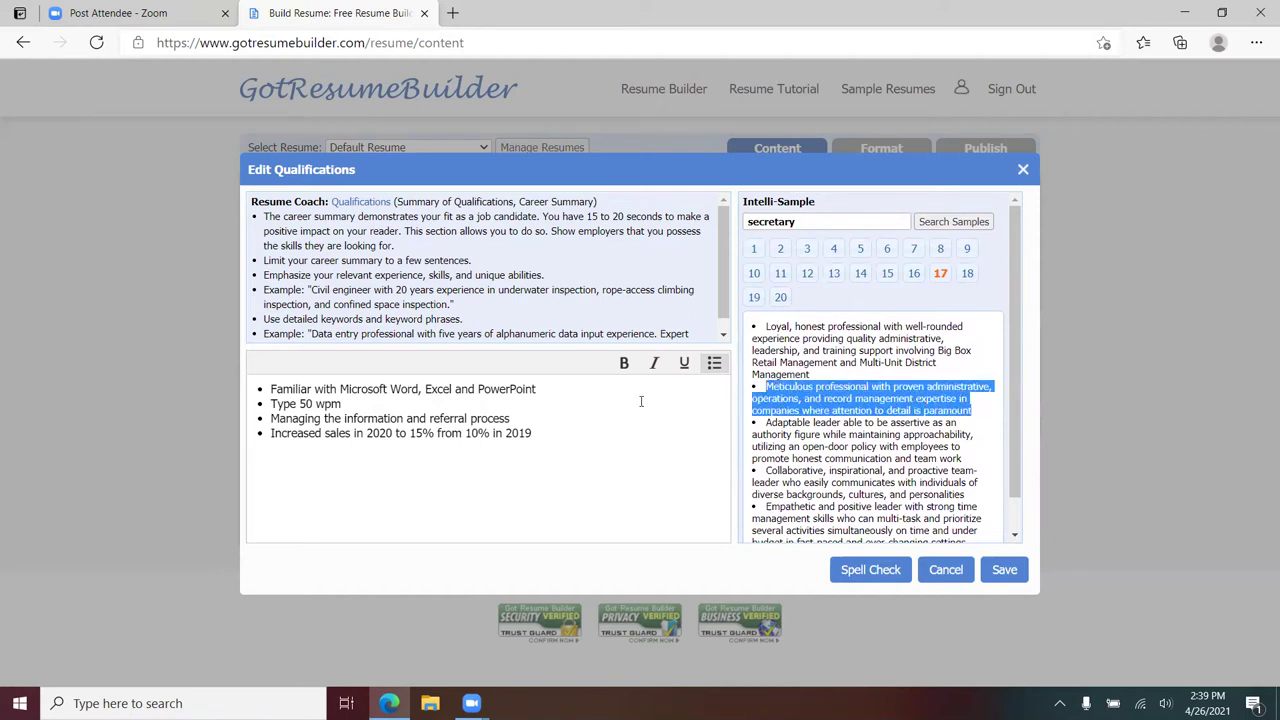
{"action": "left_click", "coordinate": [562, 430]}
{"action": "type", "text": "Disciplined and focused manager experienced leading teams to reach and surpass corporate goals"}
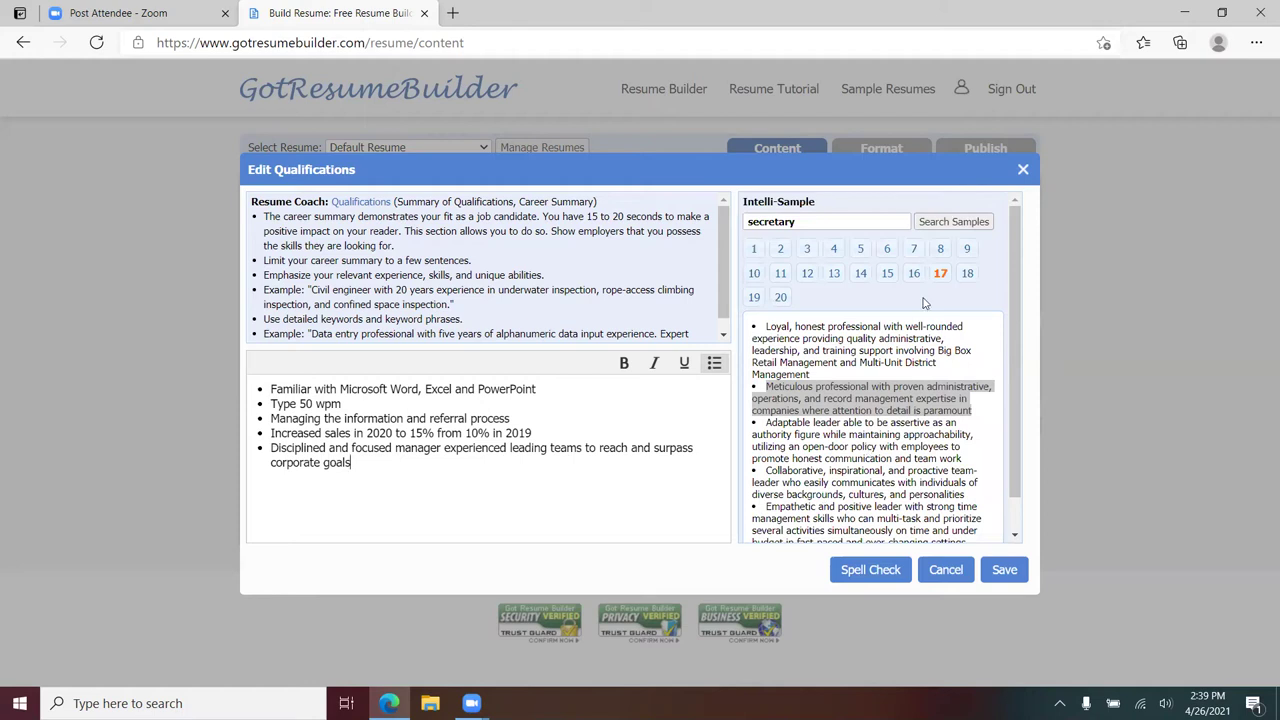
{"action": "left_click", "coordinate": [834, 251]}
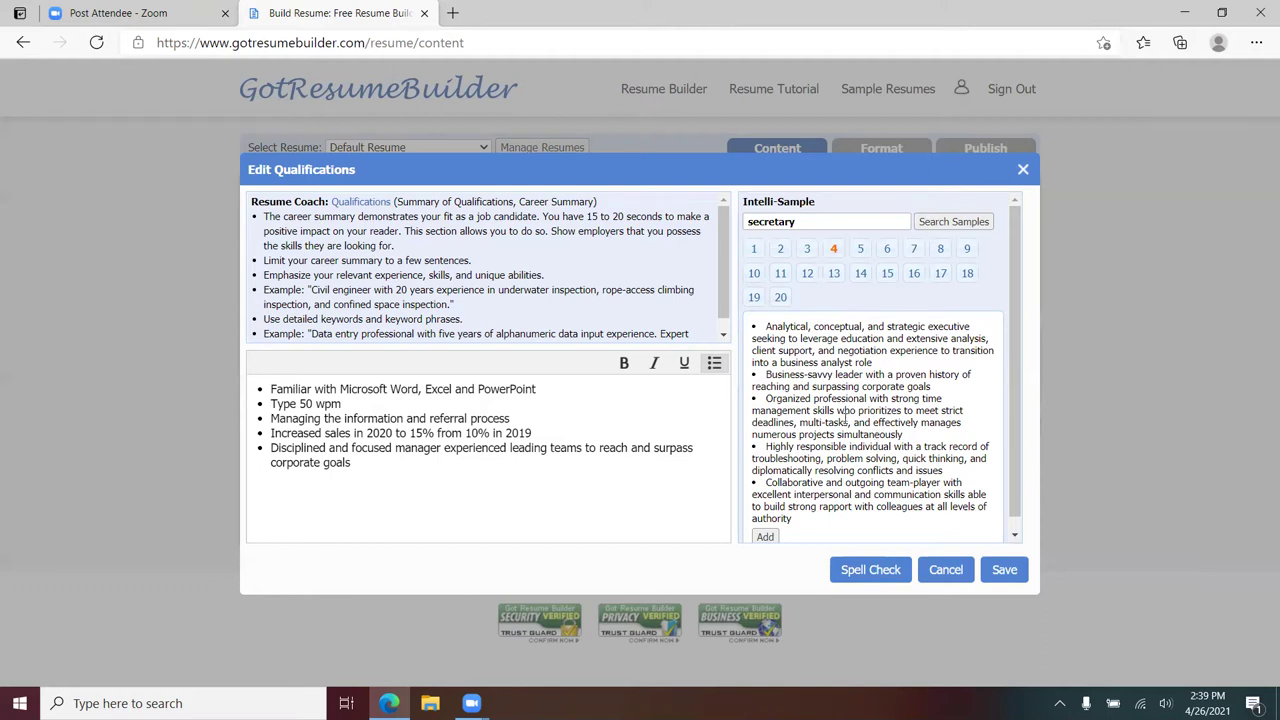
- Save the qualifications and preview the resume in the Modern I template
{"action": "left_click", "coordinate": [1004, 570]}
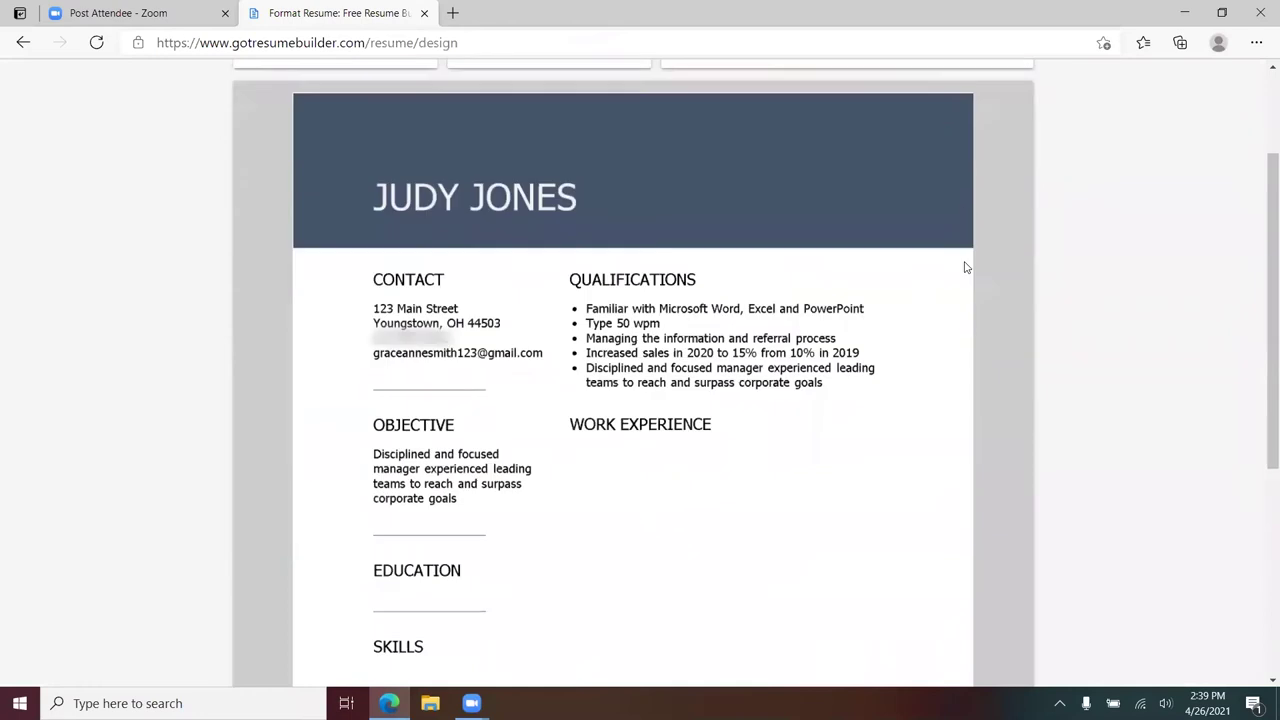
{"action": "scroll", "coordinate": [697, 171], "scroll_direction": "down", "scroll_amount": 1}
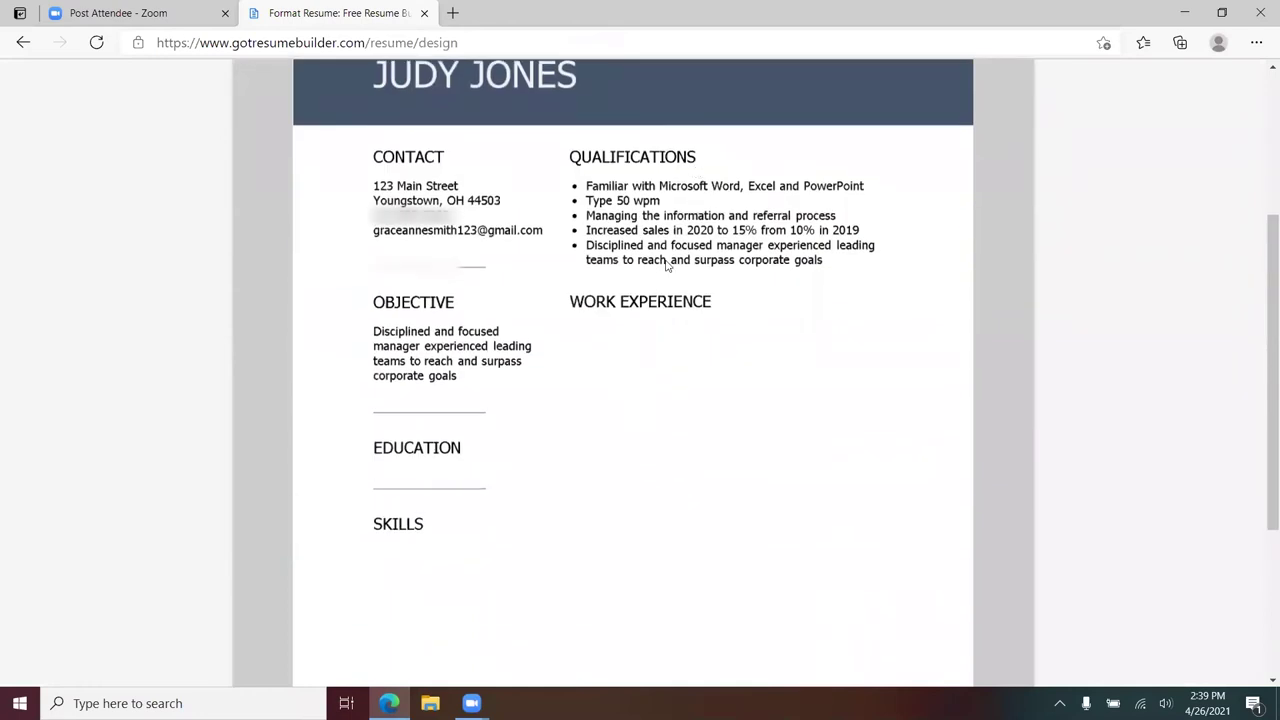
{"action": "scroll", "coordinate": [667, 265], "scroll_direction": "up", "scroll_amount": 3}
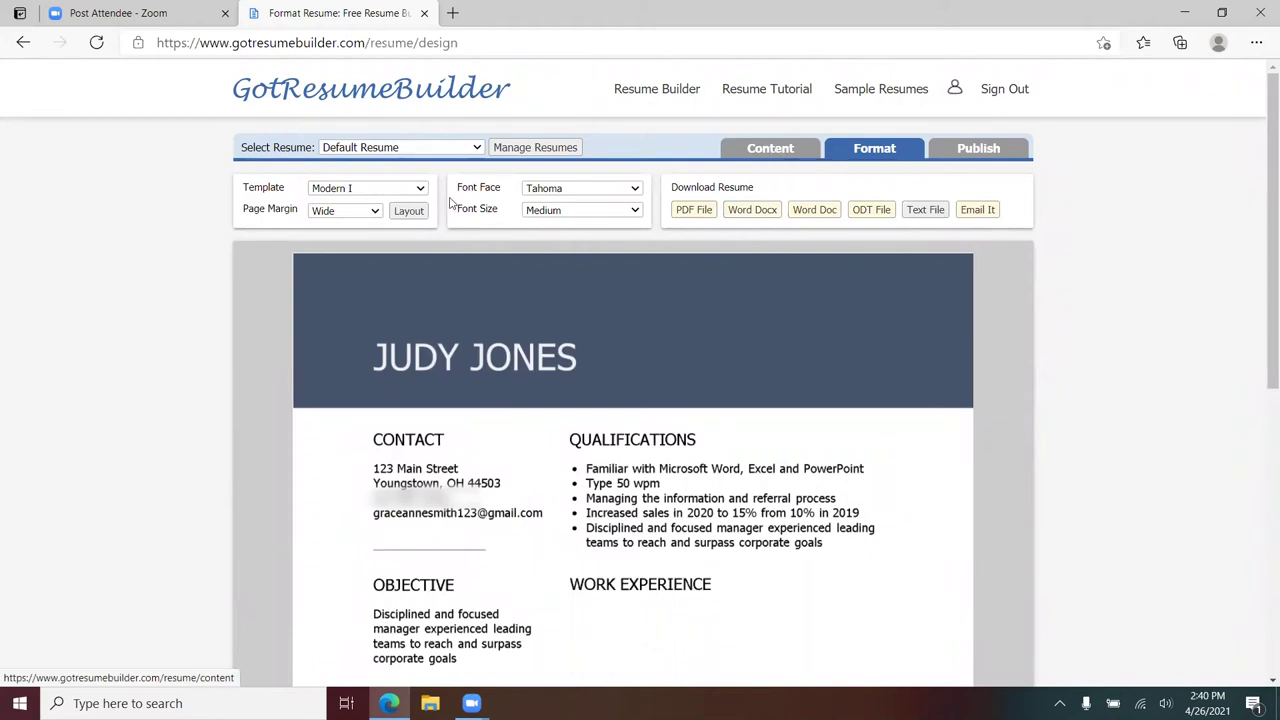
{"action": "left_click", "coordinate": [408, 210]}
{"action": "scroll", "coordinate": [433, 475], "scroll_direction": "down", "scroll_amount": 2}
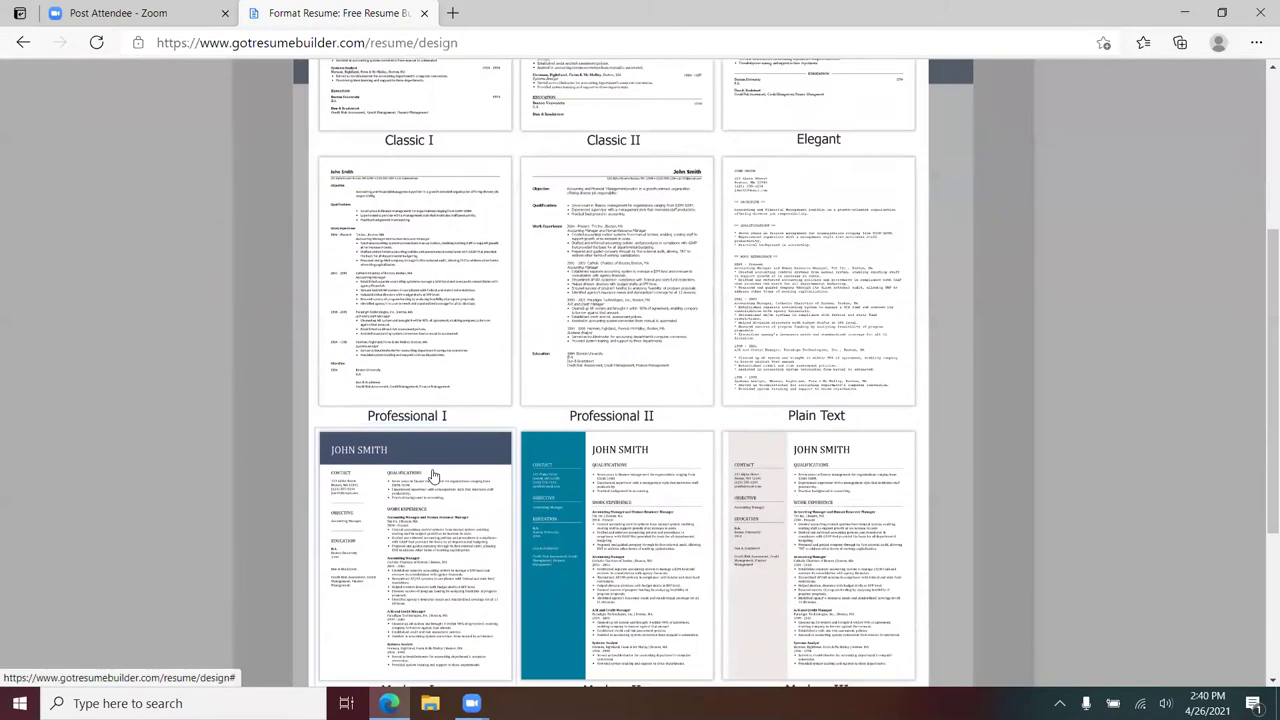
{"action": "left_click", "coordinate": [433, 475]}
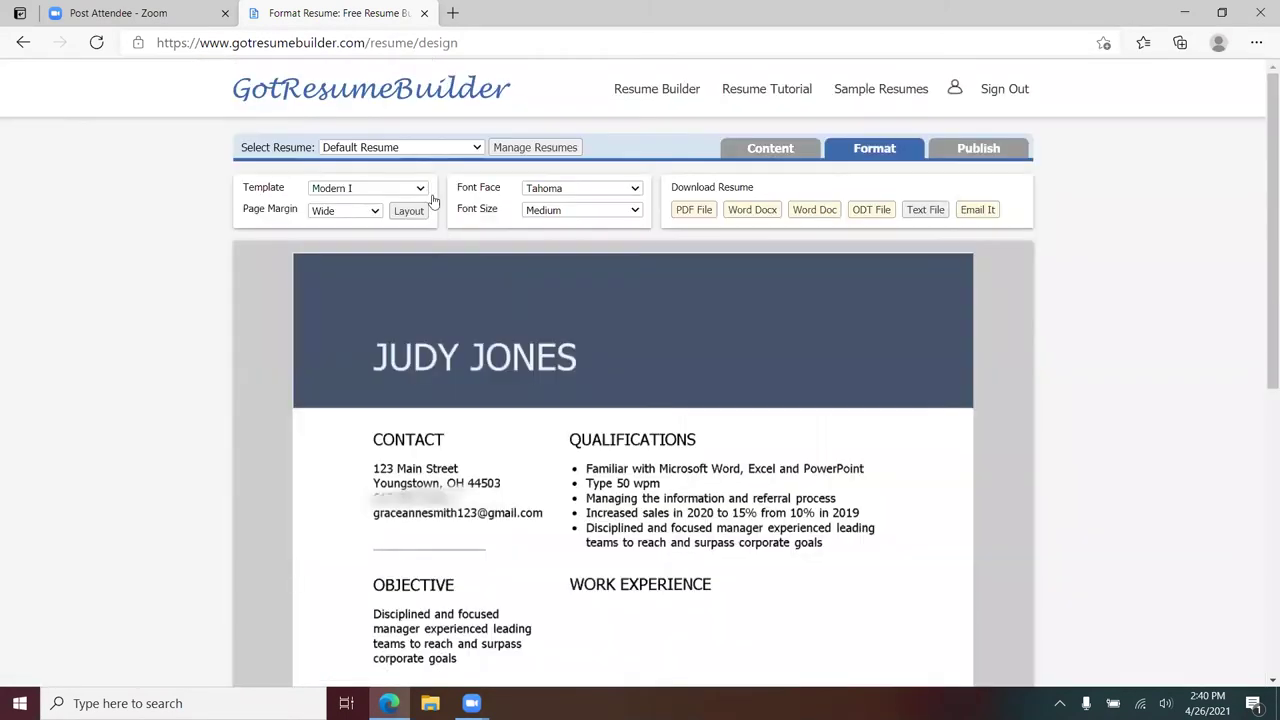
- Preview the resume in Plain Text and another template, then return to content sections
{"action": "left_click", "coordinate": [415, 210]}
{"action": "left_click", "coordinate": [792, 400]}
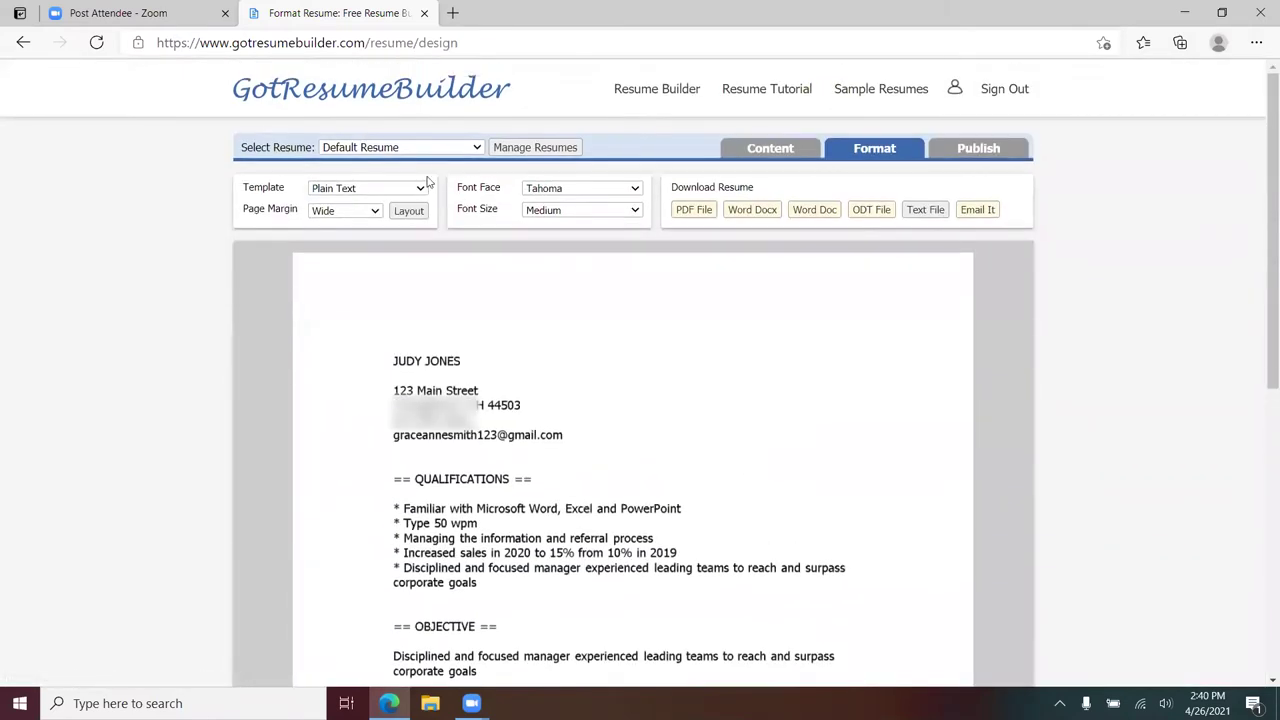
{"action": "left_click", "coordinate": [408, 210]}
{"action": "scroll", "coordinate": [610, 400], "scroll_direction": "down", "scroll_amount": 5}
{"action": "left_click", "coordinate": [615, 514]}
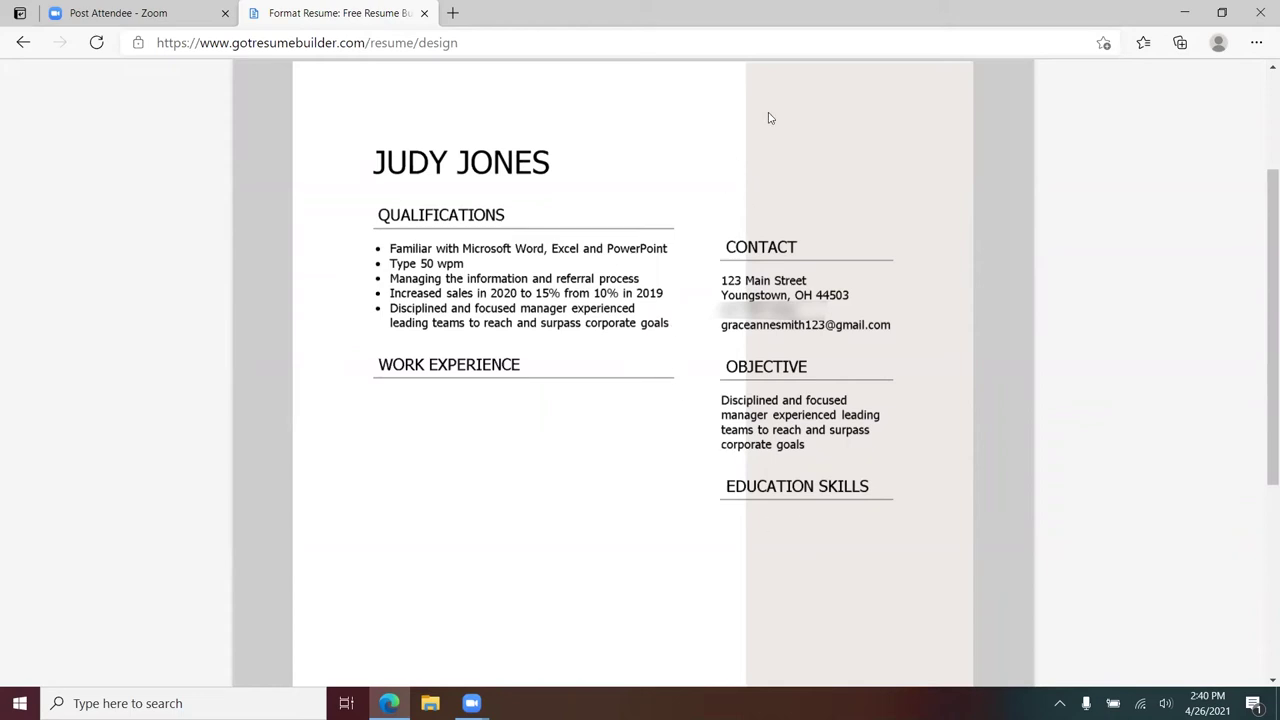
{"action": "scroll", "coordinate": [770, 118], "scroll_direction": "up", "scroll_amount": 2}
{"action": "left_click", "coordinate": [778, 146]}
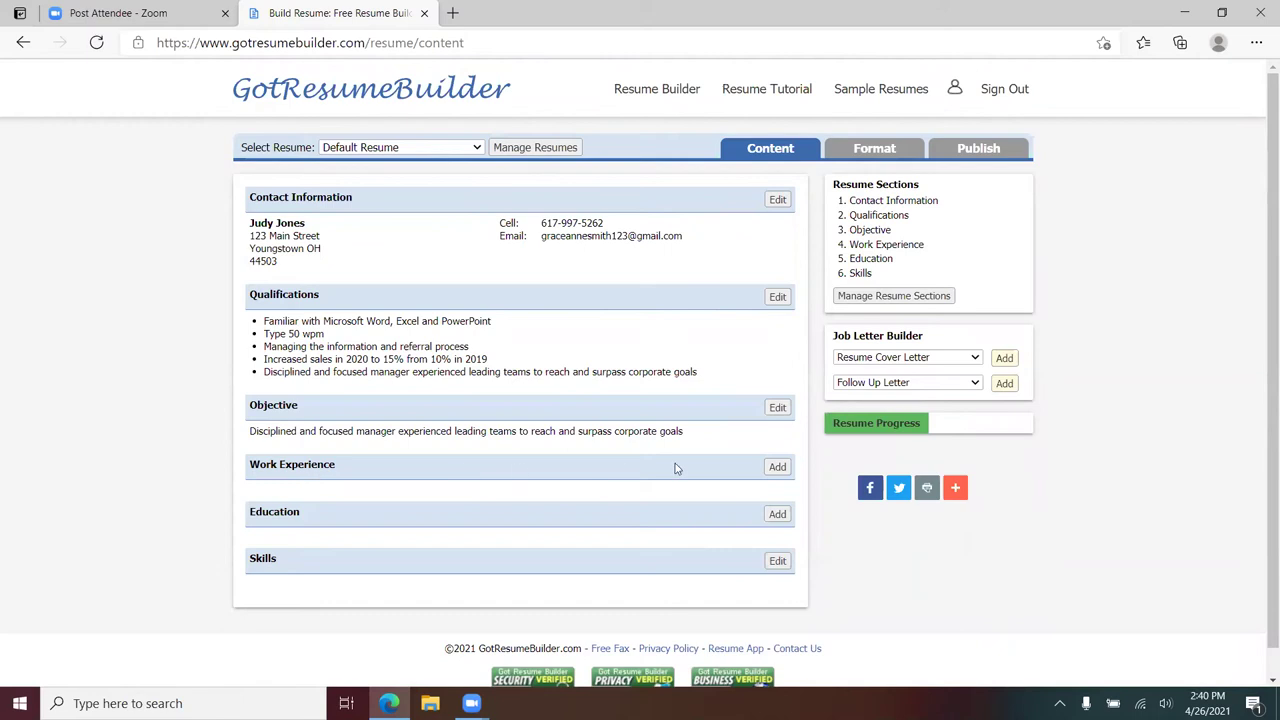
- Create a work entry: ABC Company, Brownlee Woods, Manager, OH
{"action": "left_click", "coordinate": [777, 467]}
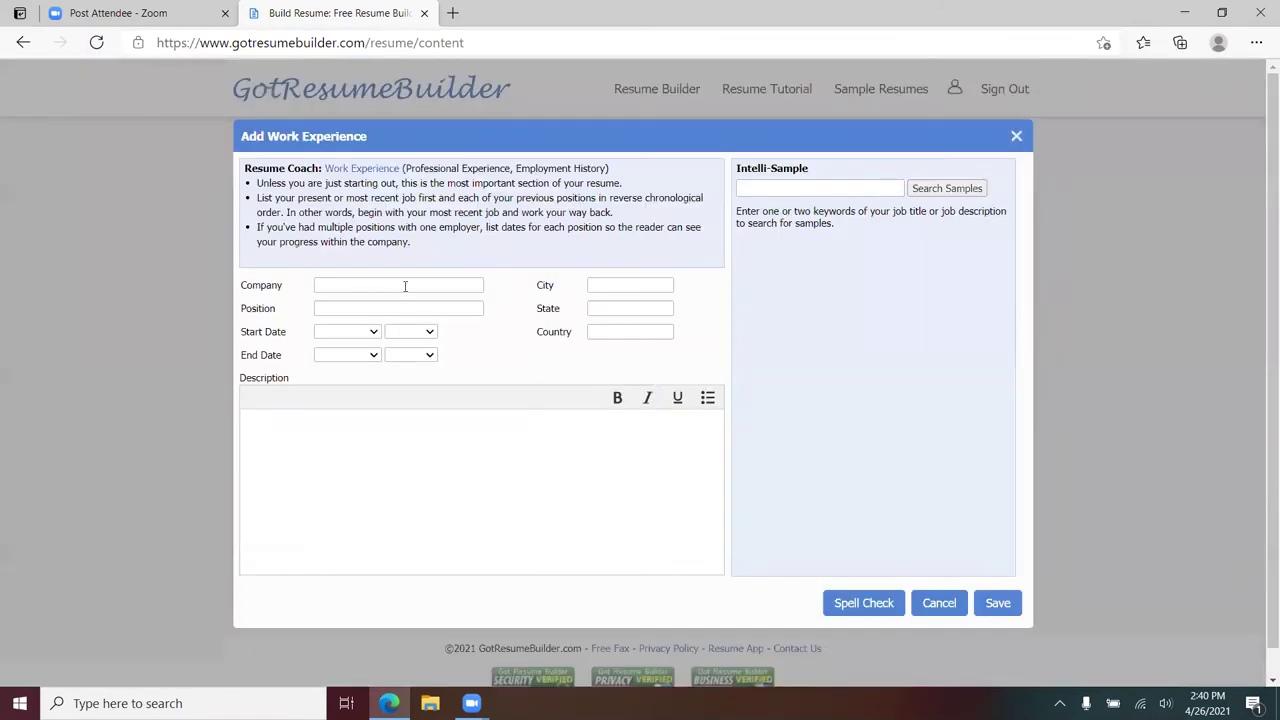
{"action": "left_click", "coordinate": [403, 286]}
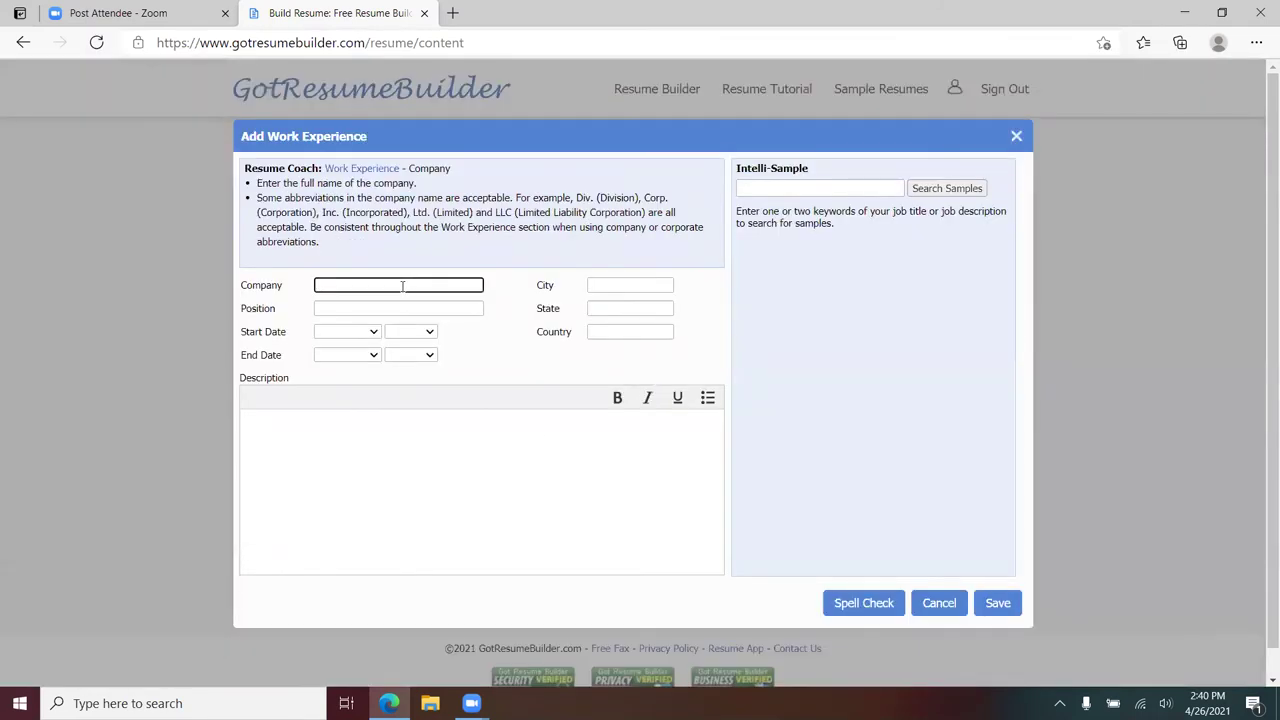
{"action": "type", "text": "ABCV"}
{"action": "key", "text": "BackSpace"}
{"action": "type", "text": "C"}
{"action": "type", "text": "ompany"}
{"action": "key", "text": "Tab"}
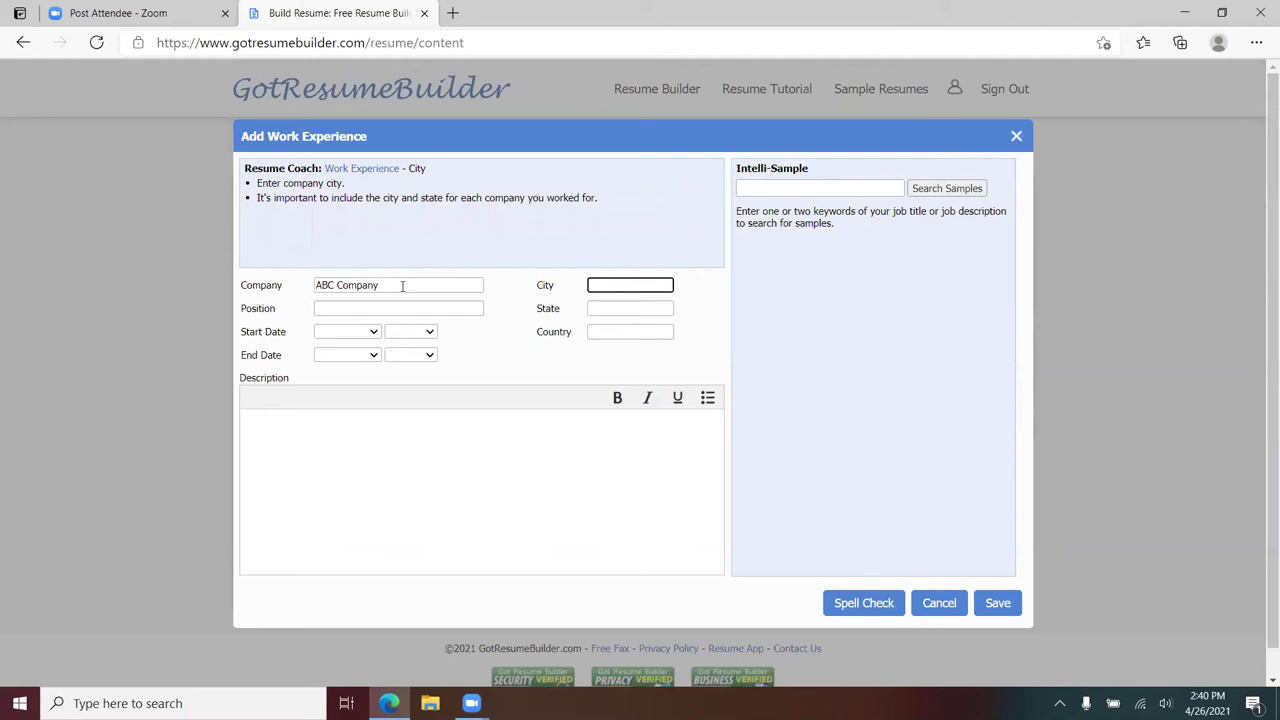
{"action": "type", "text": "Brownlee Woods"}
{"action": "key", "text": "Tab"}
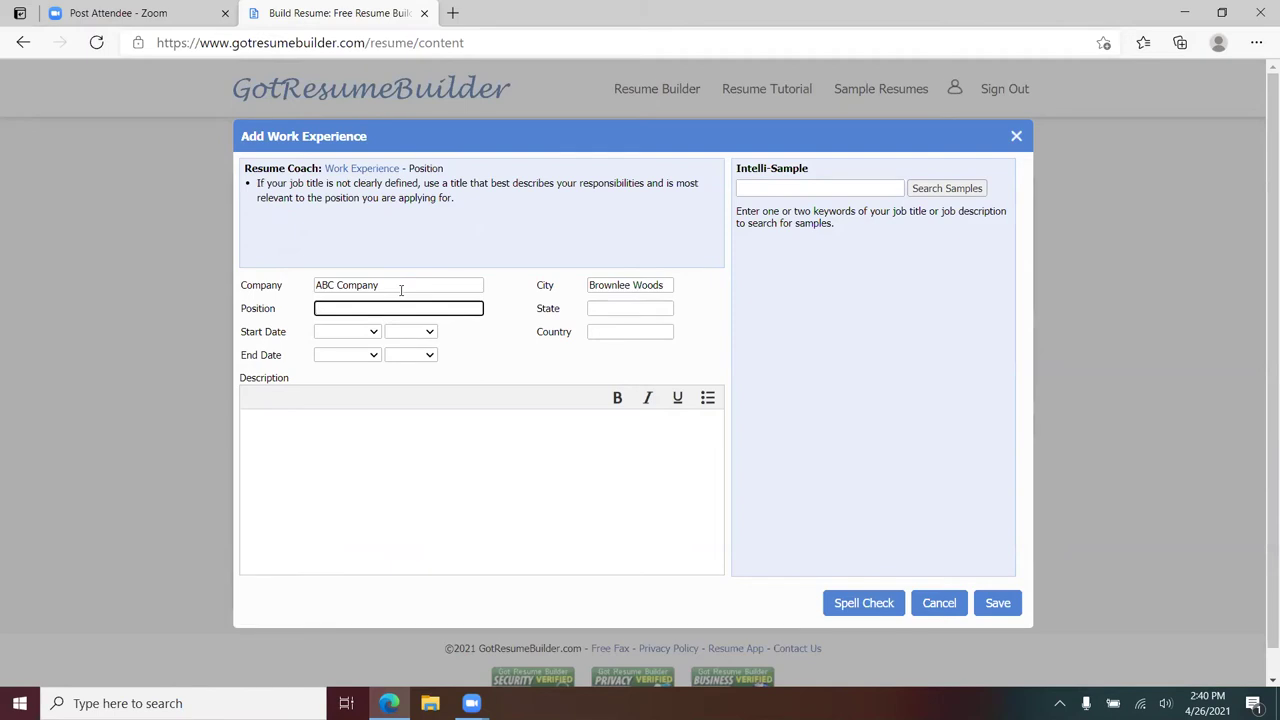
{"action": "type", "text": "Manager"}
{"action": "key", "text": "Tab"}
{"action": "type", "text": "OH"}
{"action": "key", "text": "Tab"}
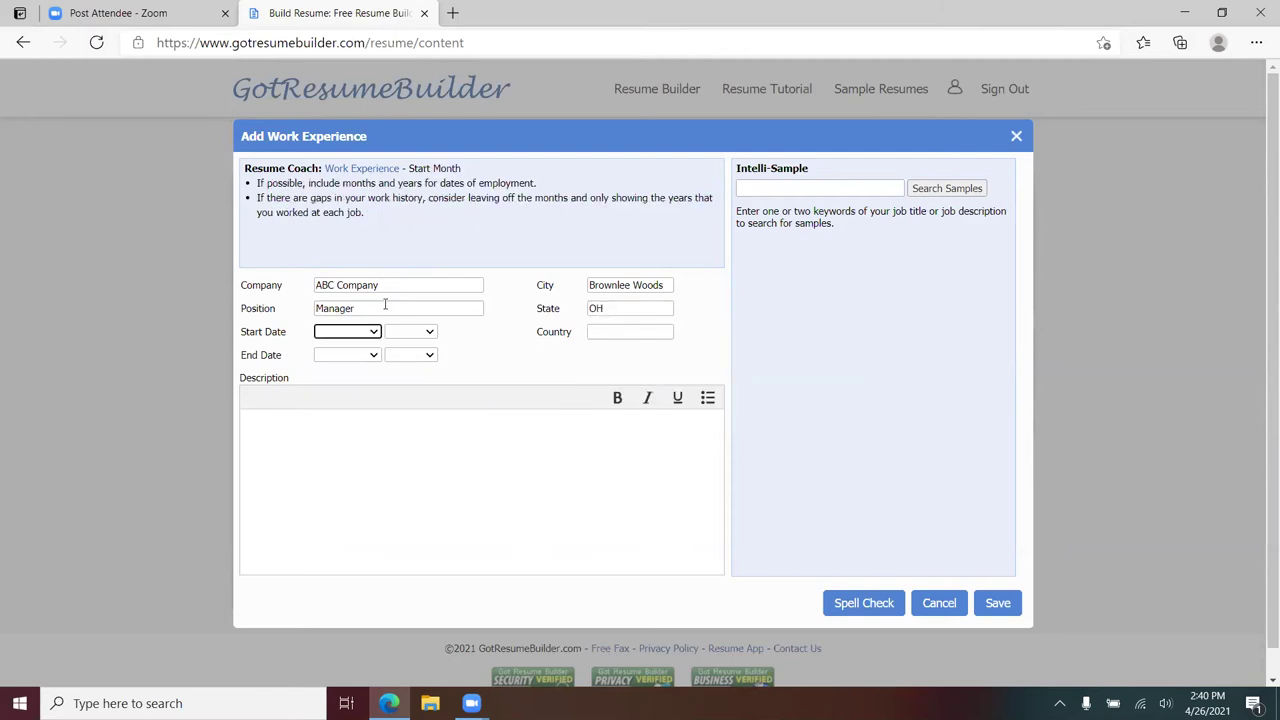
- Set the job dates to January 2007 through Present
{"action": "left_click", "coordinate": [372, 332]}
{"action": "left_click", "coordinate": [349, 390]}
{"action": "left_click", "coordinate": [428, 332]}
{"action": "scroll", "coordinate": [403, 590], "scroll_direction": "down", "scroll_amount": 2}
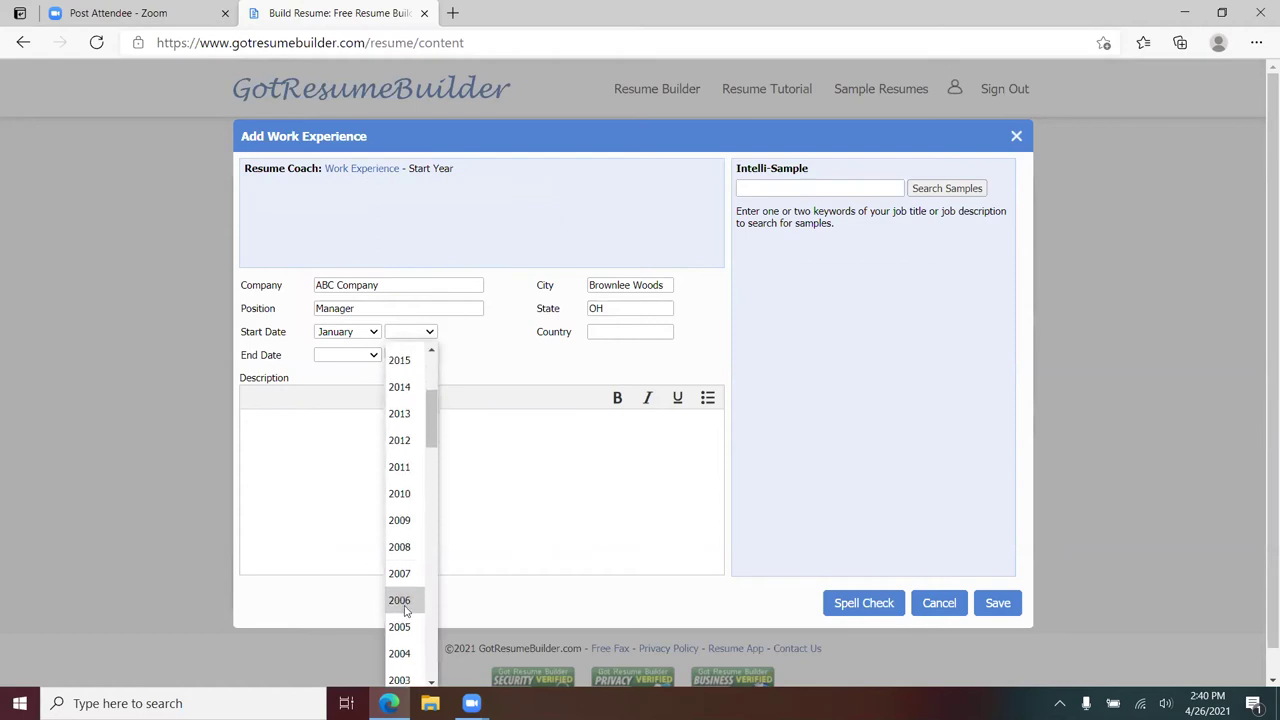
{"action": "left_click", "coordinate": [408, 598]}
{"action": "left_click", "coordinate": [428, 355]}
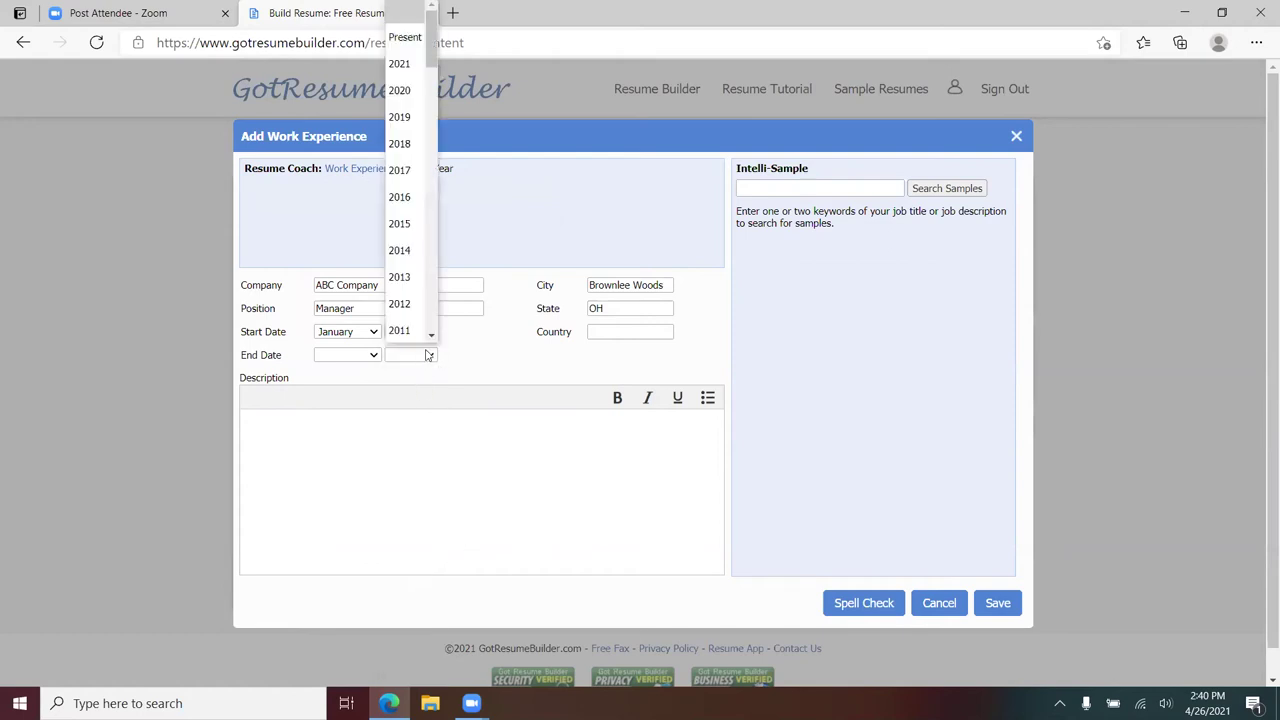
{"action": "left_click", "coordinate": [400, 38]}
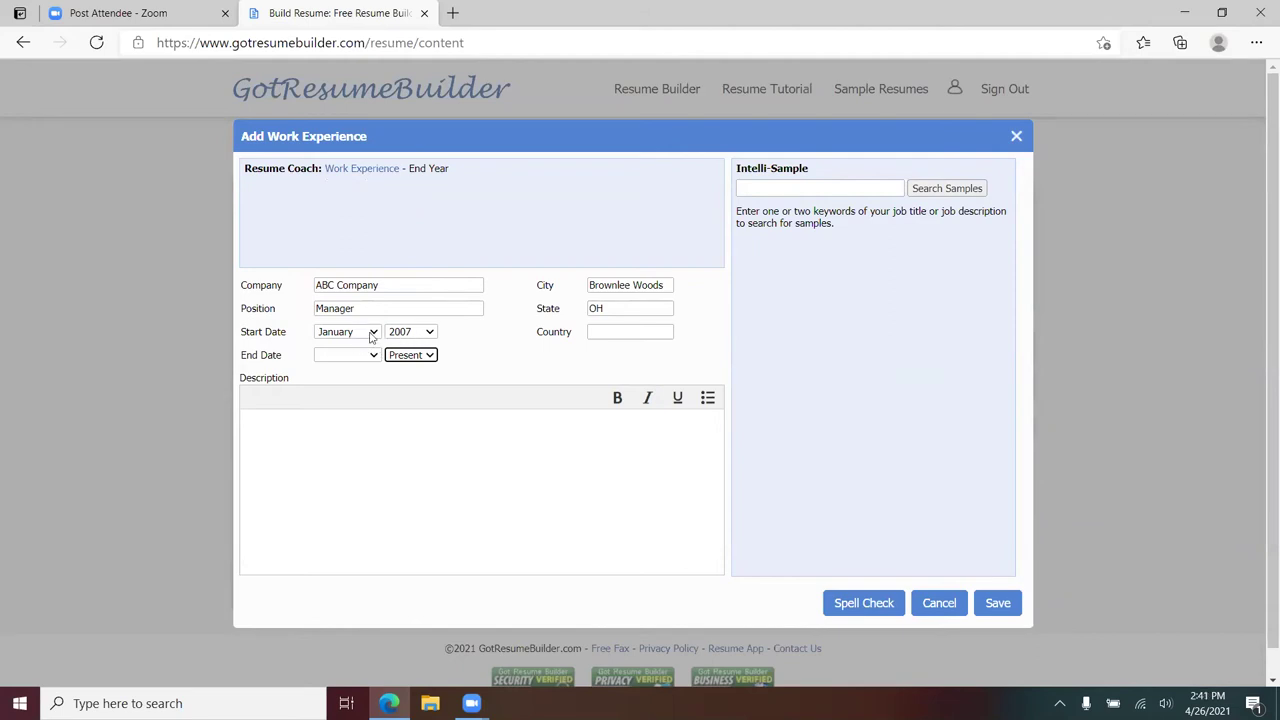
- Clear the start month so the entry shows only the year 2007
{"action": "left_click", "coordinate": [371, 333]}
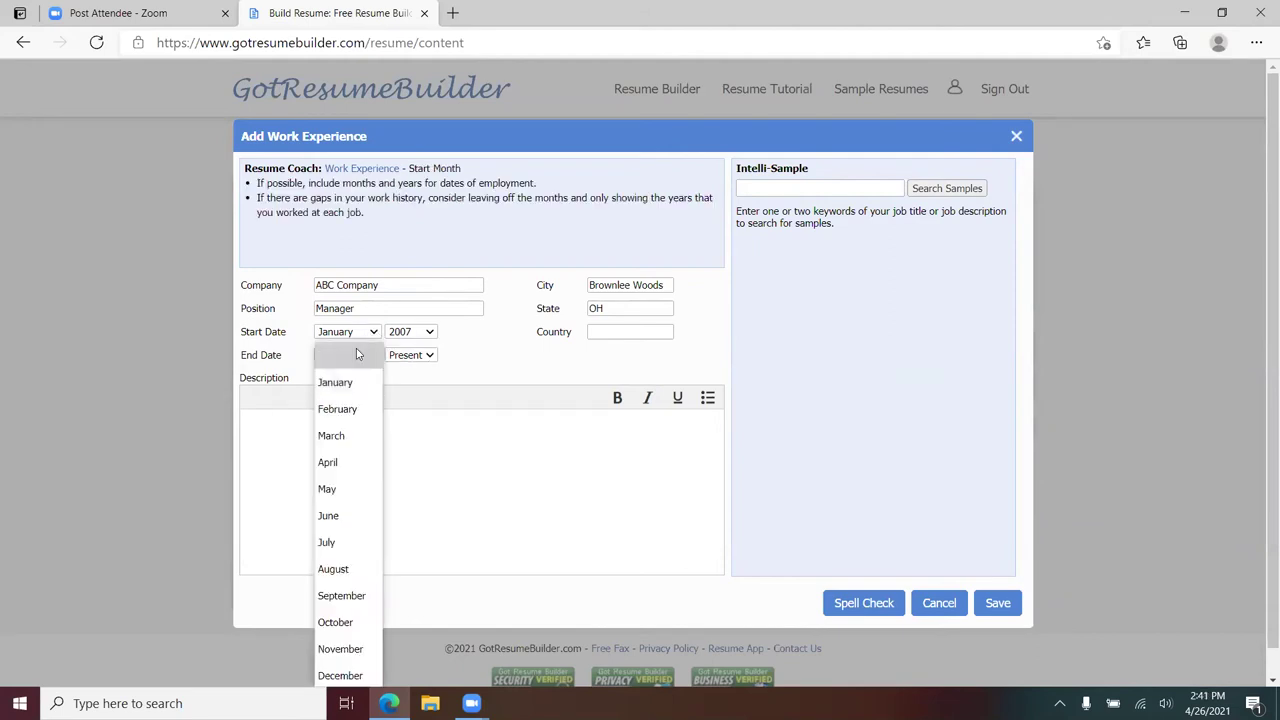
{"action": "left_click", "coordinate": [356, 354]}
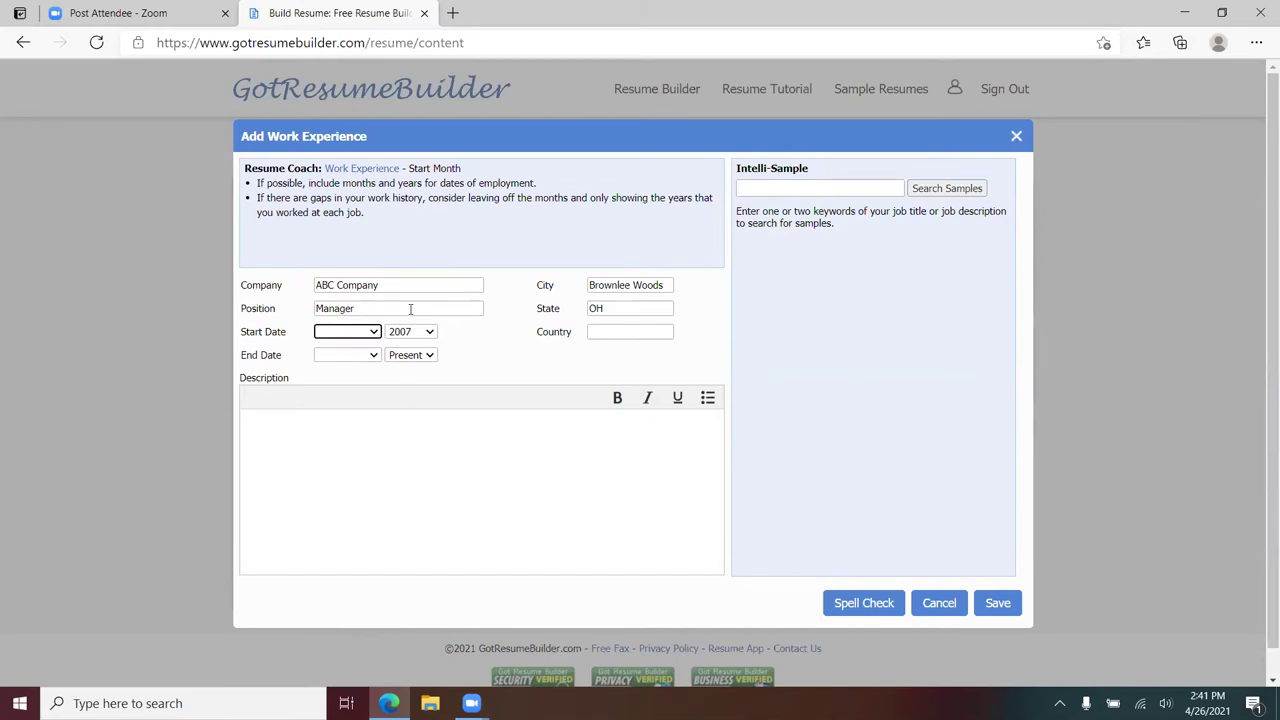
{"action": "left_click", "coordinate": [376, 333]}
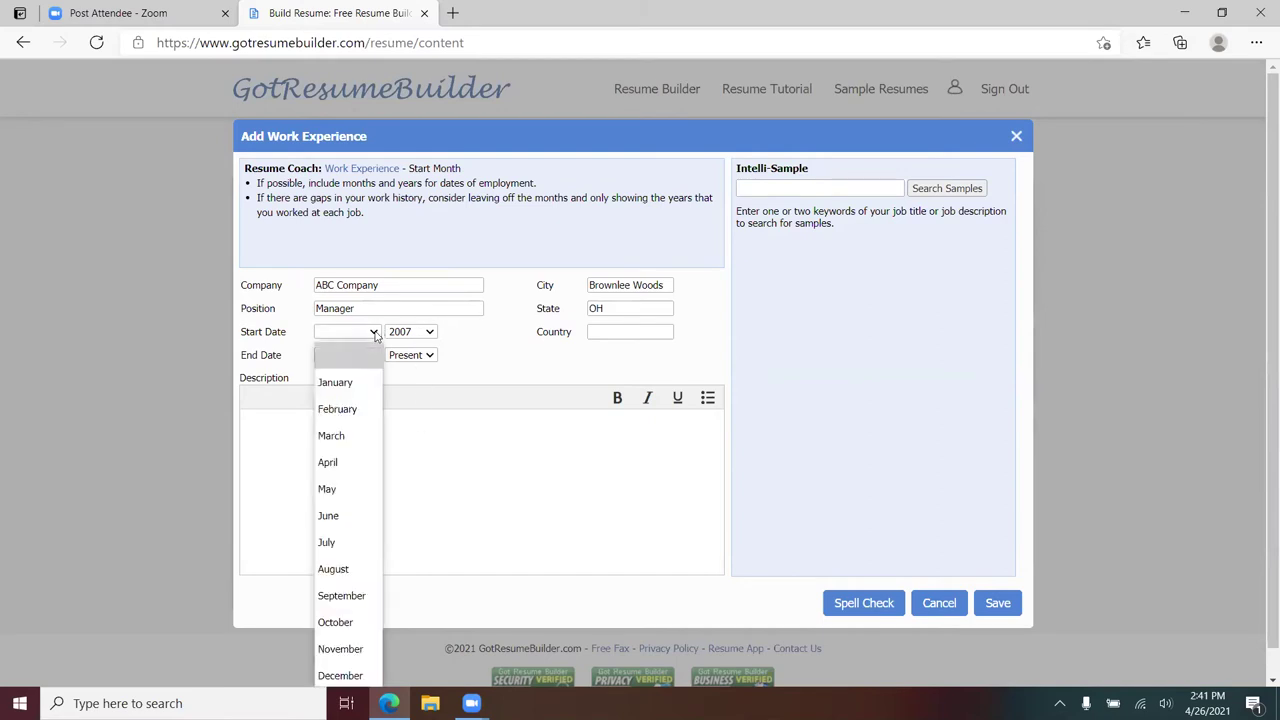
{"action": "left_click", "coordinate": [353, 382]}
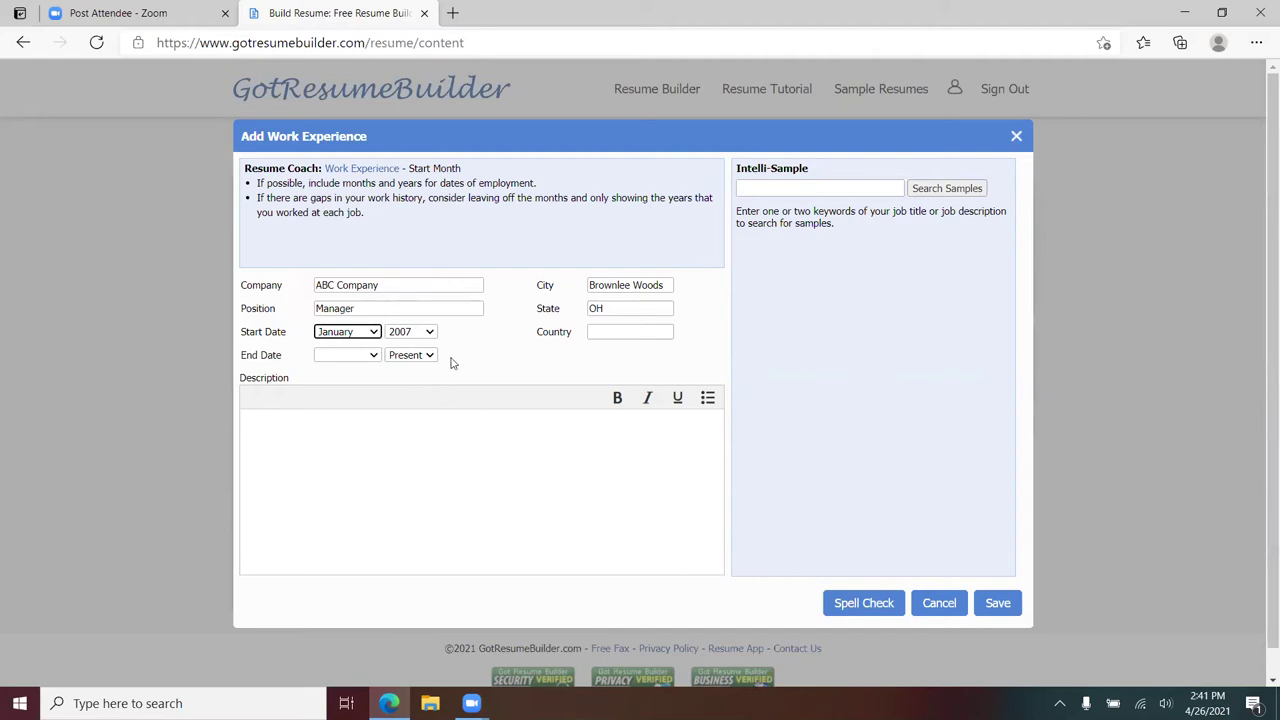
{"action": "left_click", "coordinate": [377, 337]}
{"action": "left_click", "coordinate": [350, 348]}
{"action": "left_click", "coordinate": [338, 417]}
- Start a bulleted description with 'Managed a team of developers'
{"action": "left_click", "coordinate": [707, 398]}
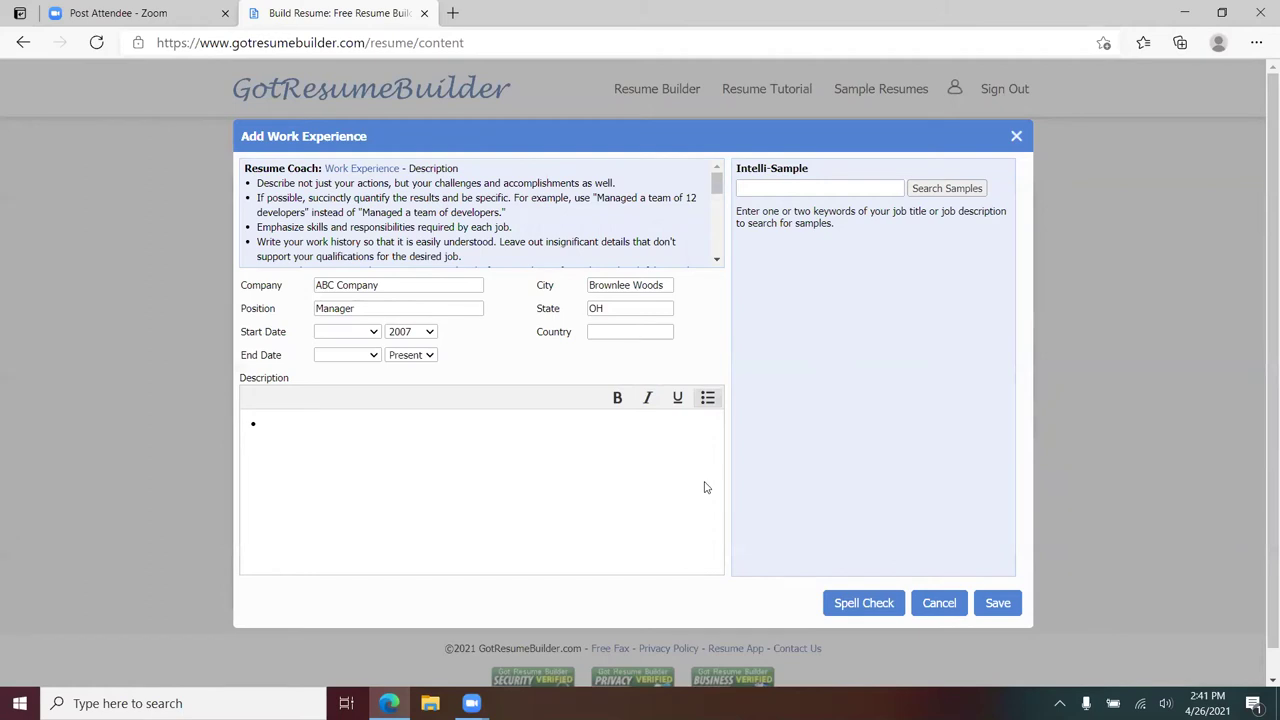
{"action": "type", "text": "Managed a team of devel"}
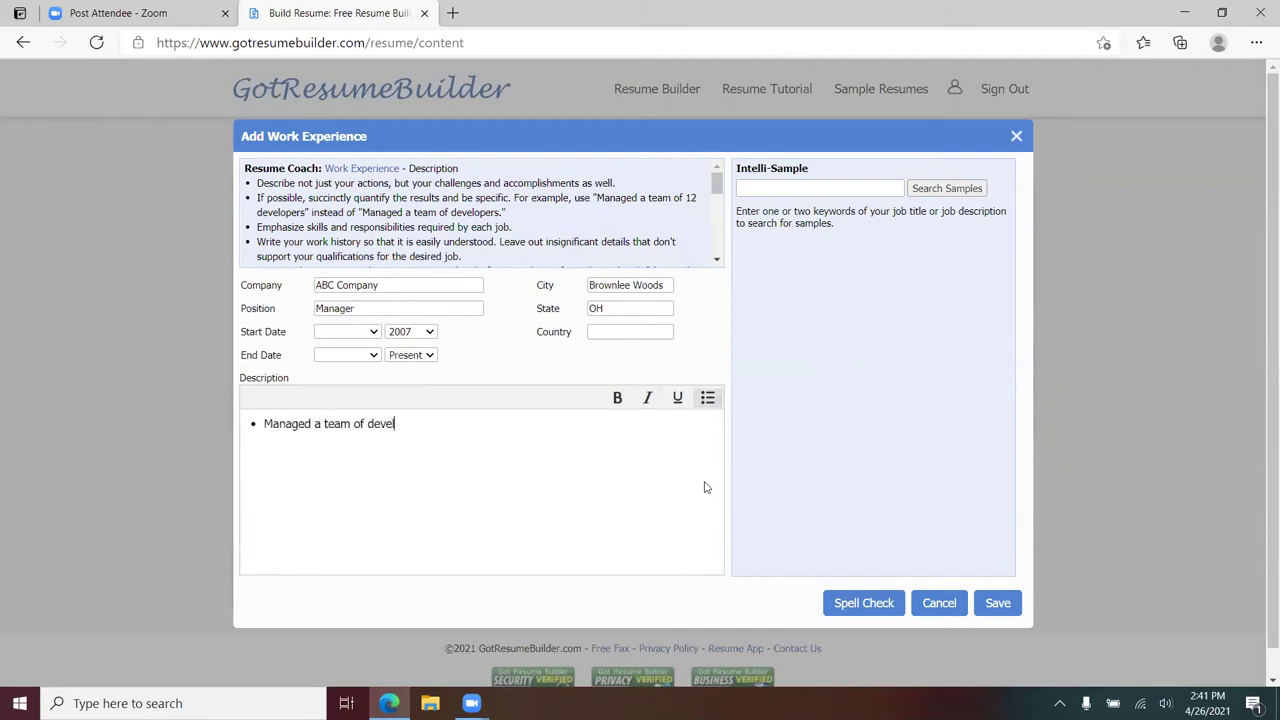
{"action": "type", "text": "opers"}
{"action": "scroll", "coordinate": [480, 200], "scroll_direction": "down", "scroll_amount": 1}
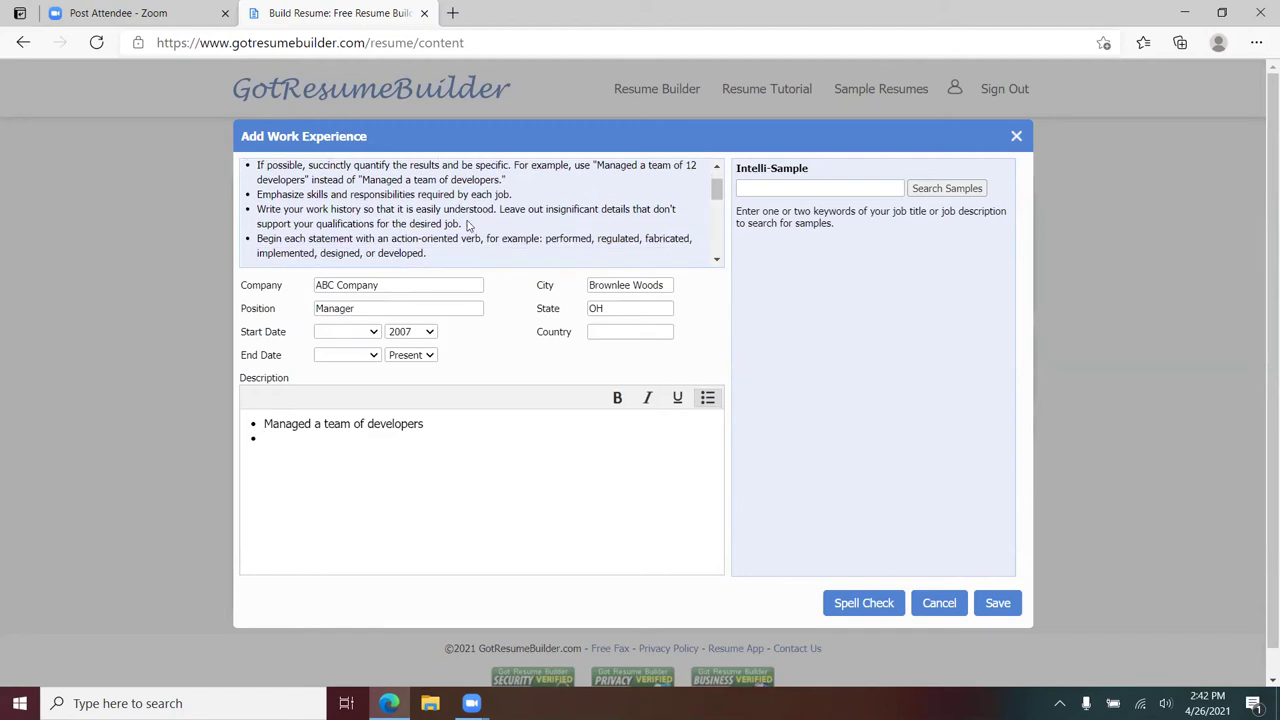
{"action": "scroll", "coordinate": [444, 231], "scroll_direction": "down", "scroll_amount": 1}
{"action": "scroll", "coordinate": [423, 230], "scroll_direction": "down", "scroll_amount": 2}
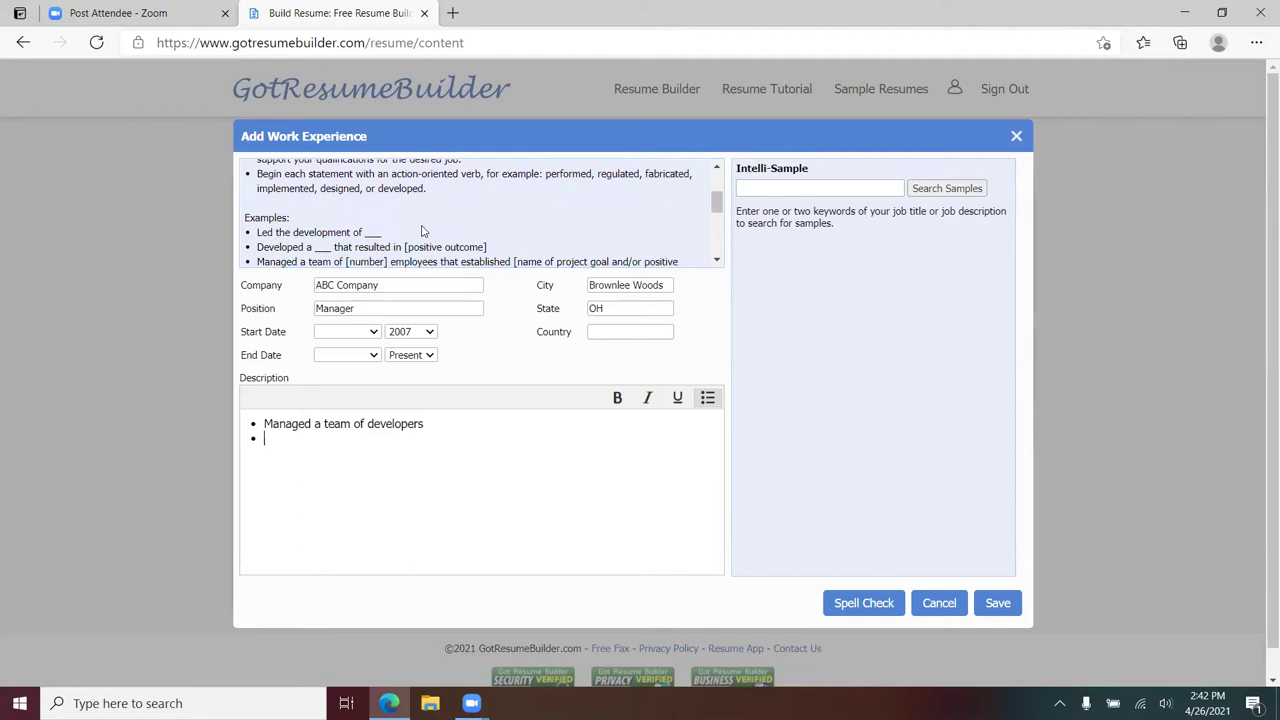
{"action": "scroll", "coordinate": [486, 221], "scroll_direction": "up", "scroll_amount": 2}
{"action": "scroll", "coordinate": [489, 219], "scroll_direction": "down", "scroll_amount": 2}
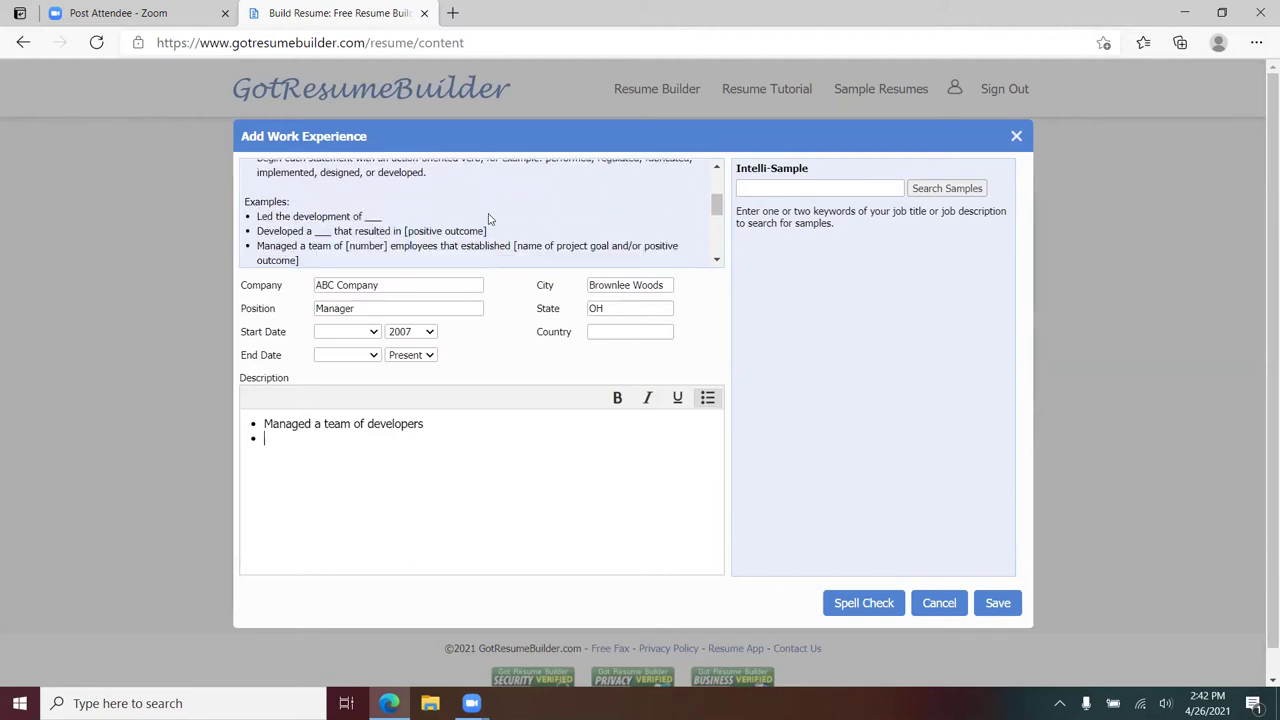
{"action": "scroll", "coordinate": [489, 219], "scroll_direction": "down", "scroll_amount": 2}
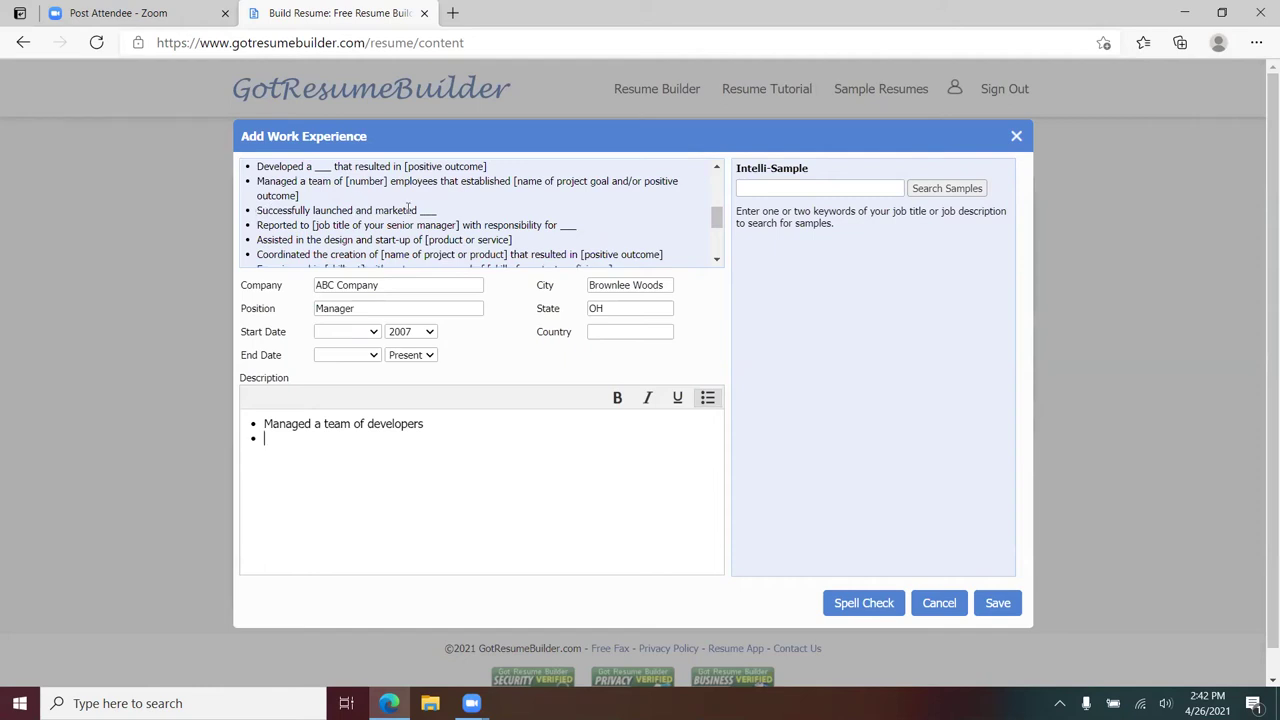
- Add the bullet 'Successfully launched and marketed the Gilford campaign'
{"action": "type", "text": "Successfully launched and marketed the Gilford campagign"}
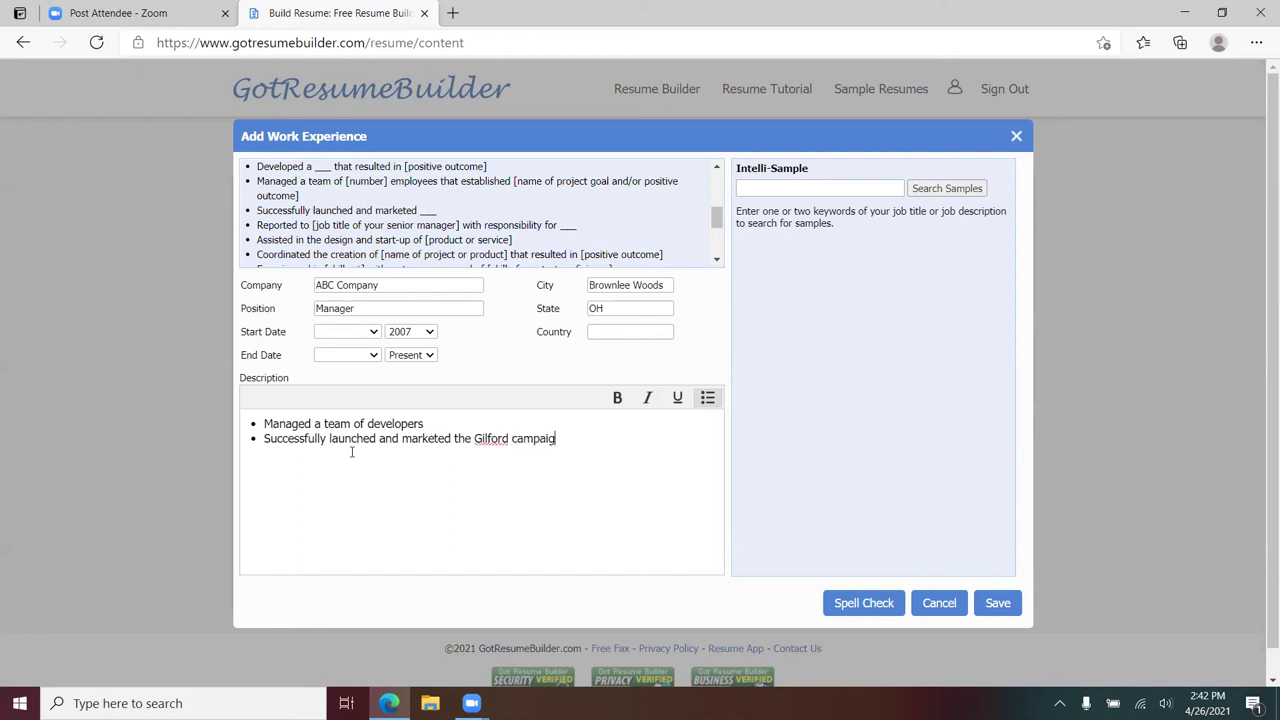
- Add a third bullet: 'Negotiated a contract with ABC Corporation for two years'
{"action": "scroll", "coordinate": [714, 229], "scroll_direction": "down", "scroll_amount": 2}
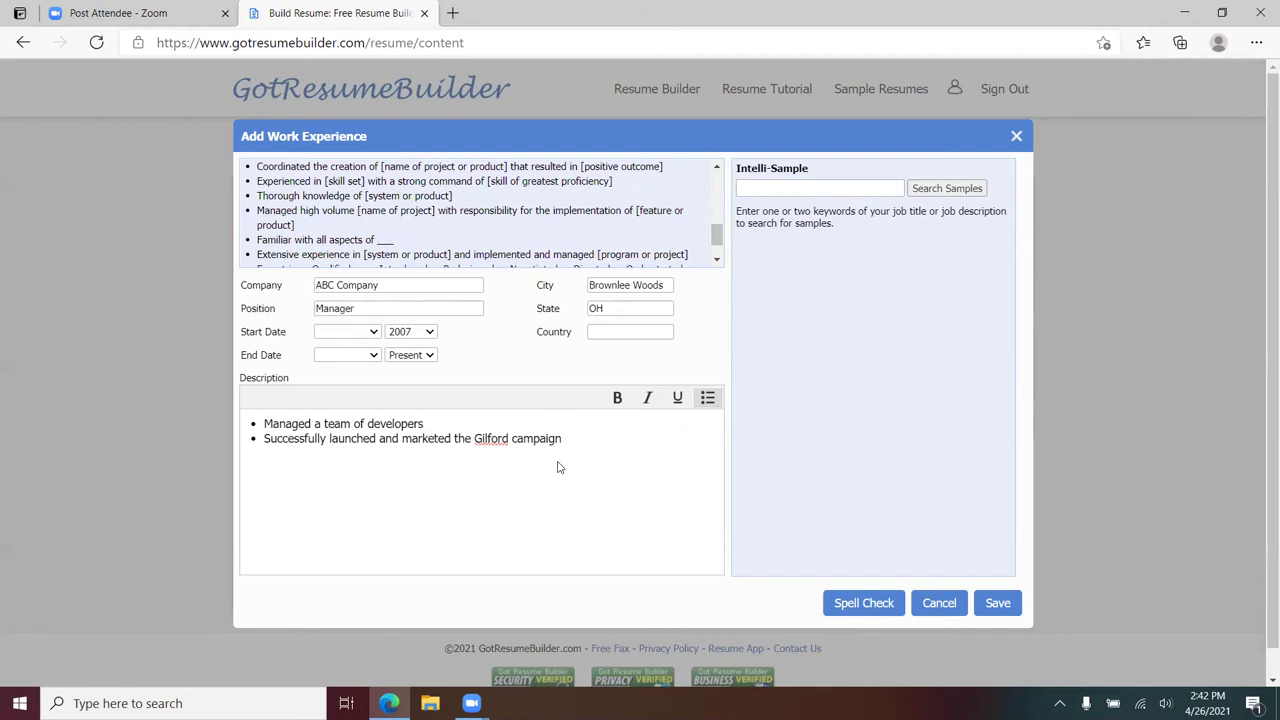
{"action": "scroll", "coordinate": [491, 229], "scroll_direction": "down", "scroll_amount": 2}
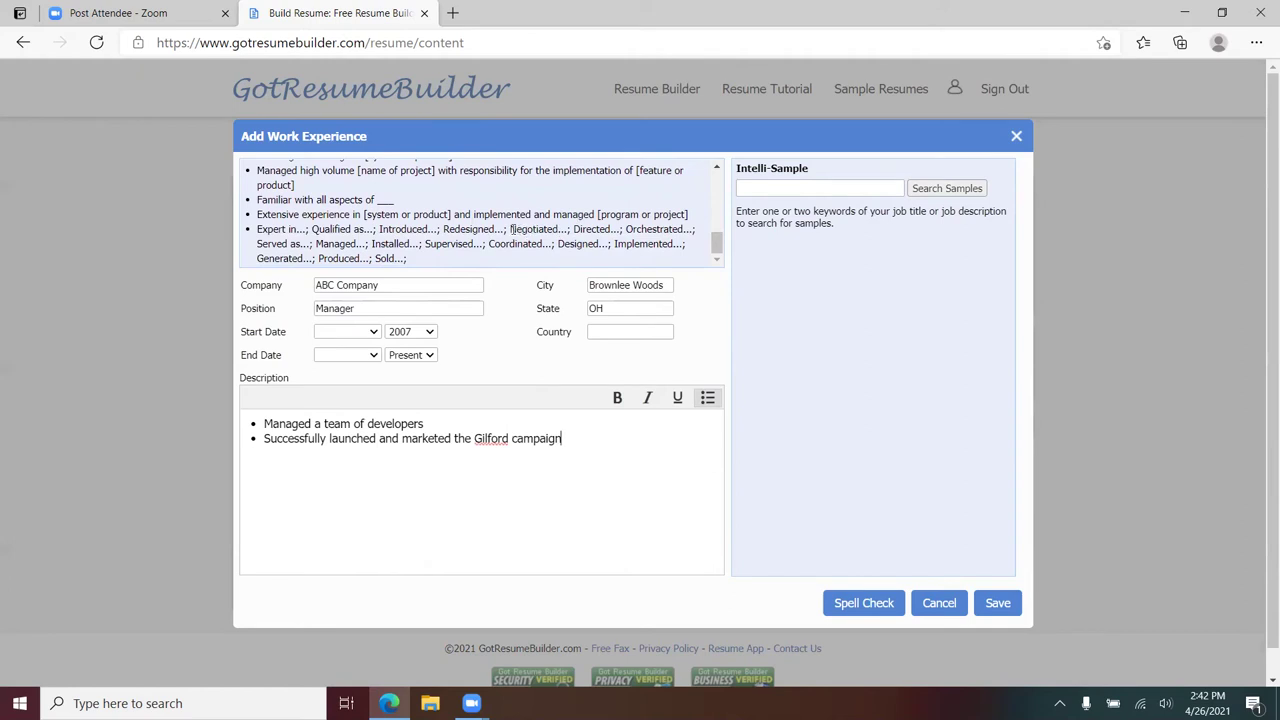
{"action": "left_click_drag", "start_coordinate": [510, 229], "coordinate": [557, 229]}
{"action": "key", "text": "ctrl+c"}
{"action": "left_click", "coordinate": [582, 448]}
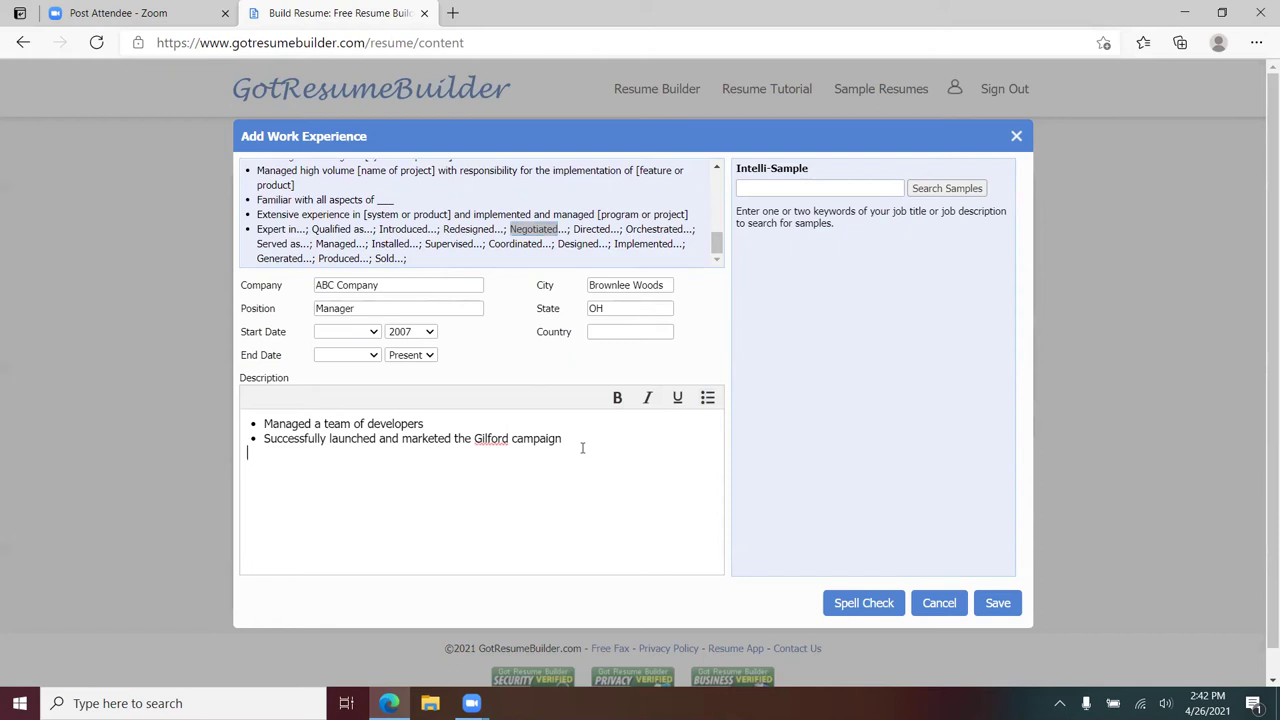
{"action": "left_click", "coordinate": [580, 445]}
{"action": "key", "text": "ctrl+v"}
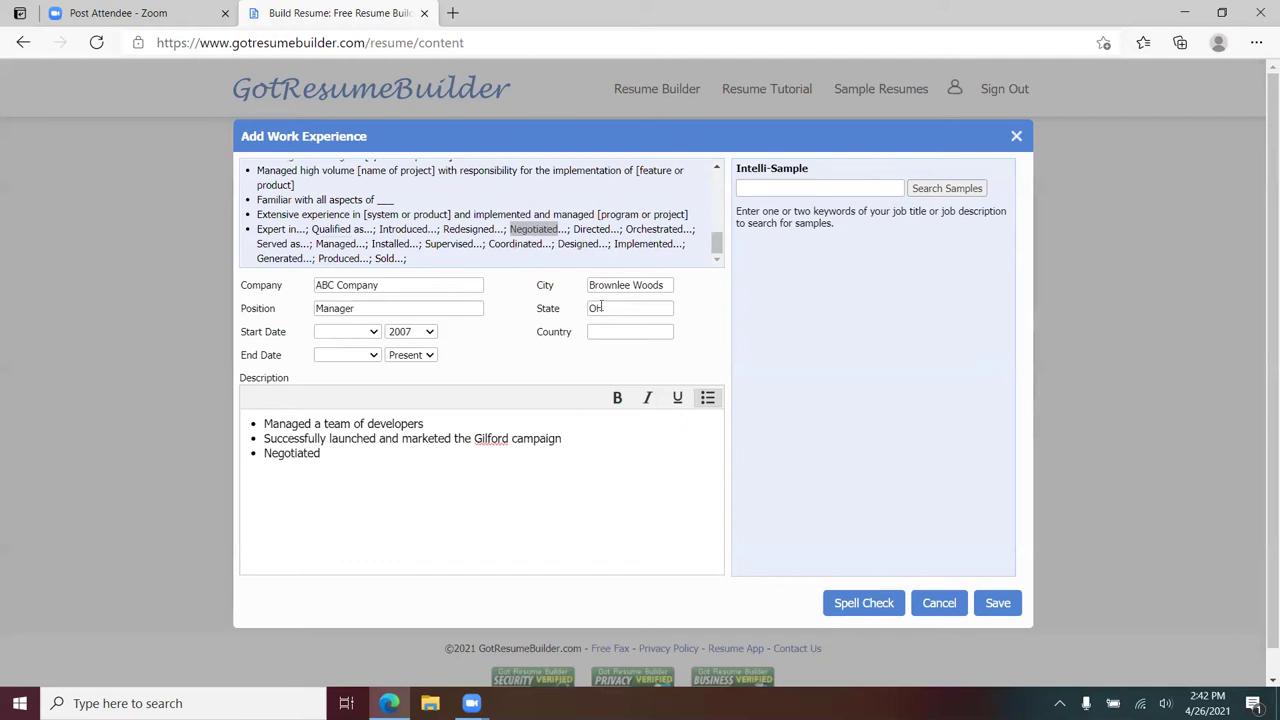
{"action": "type", "text": "a contract with ABC Corporation"}
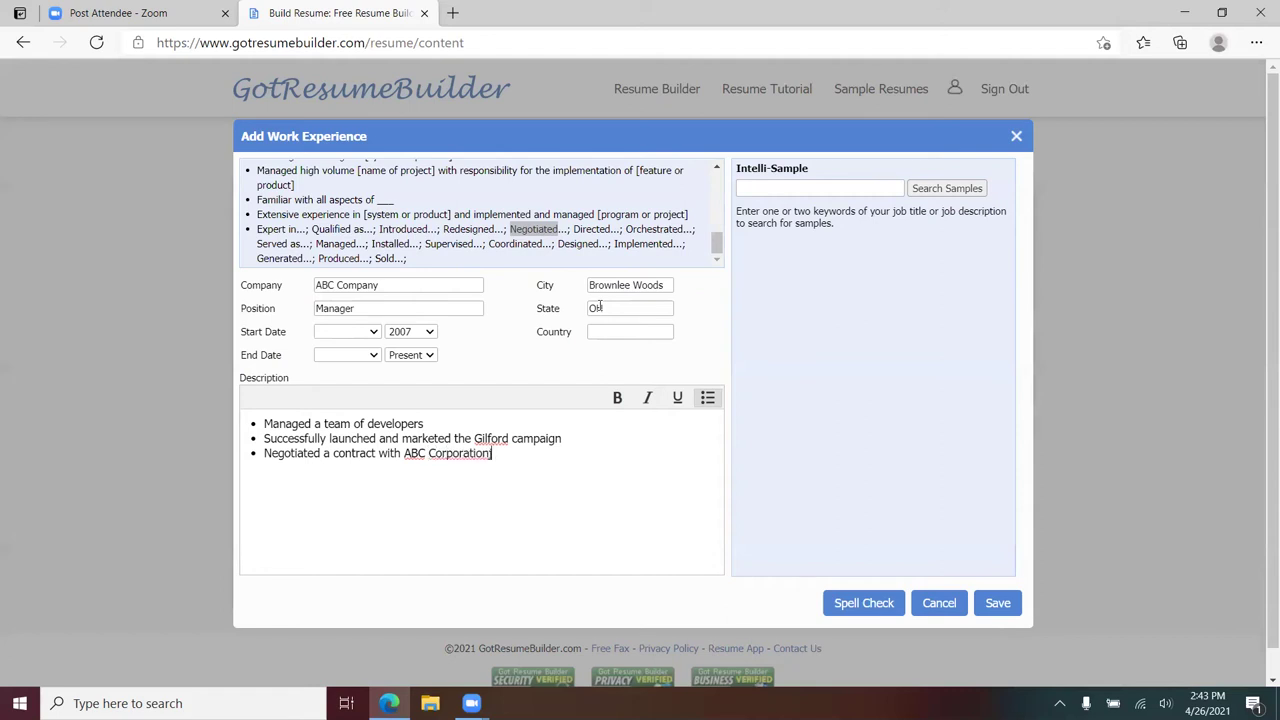
{"action": "type", "text": " for "}
{"action": "type", "text": "two hype"}
{"action": "key", "text": "BackSpace"}
{"action": "key", "text": "BackSpace"}
{"action": "key", "text": "BackSpace"}
{"action": "key", "text": "BackSpace"}
{"action": "type", "text": "years"}
{"action": "left_click", "coordinate": [786, 190]}
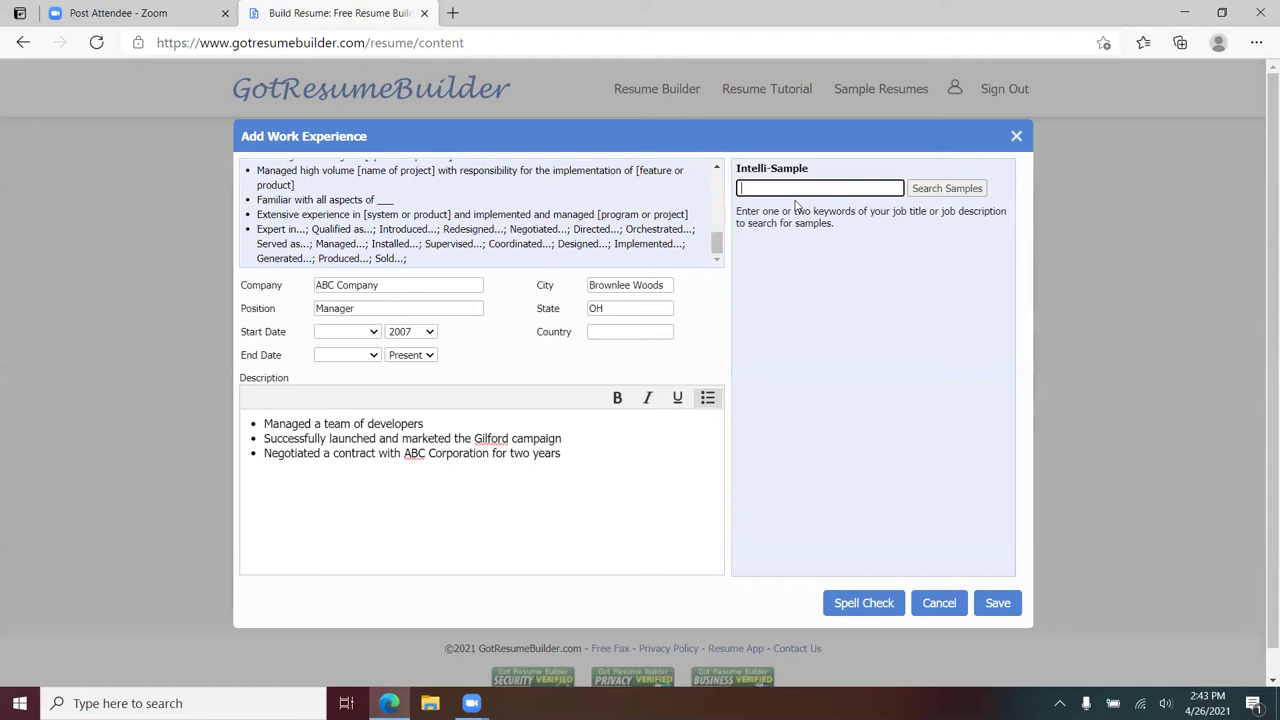
- Search Intelli-Sample for 'developer' and load the Software Developer sample phrases
{"action": "type", "text": "developer"}
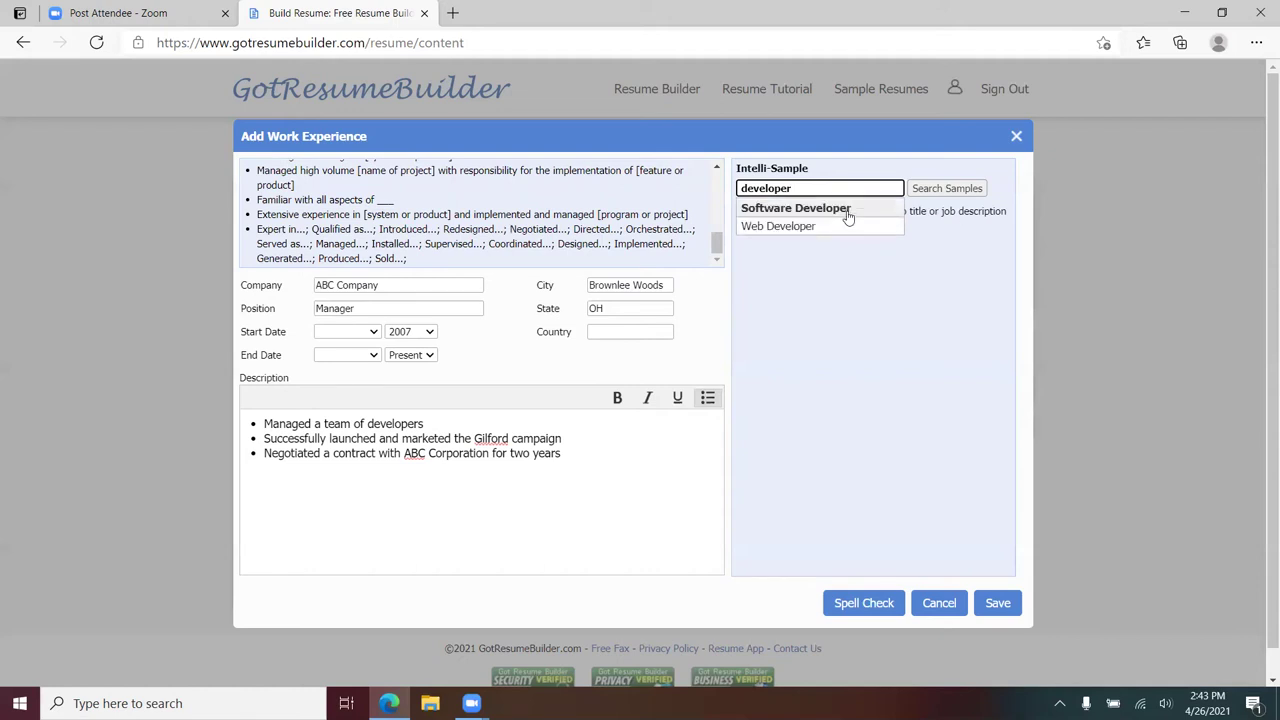
{"action": "left_click", "coordinate": [846, 209]}
{"action": "scroll", "coordinate": [900, 256], "scroll_direction": "down", "scroll_amount": 5}
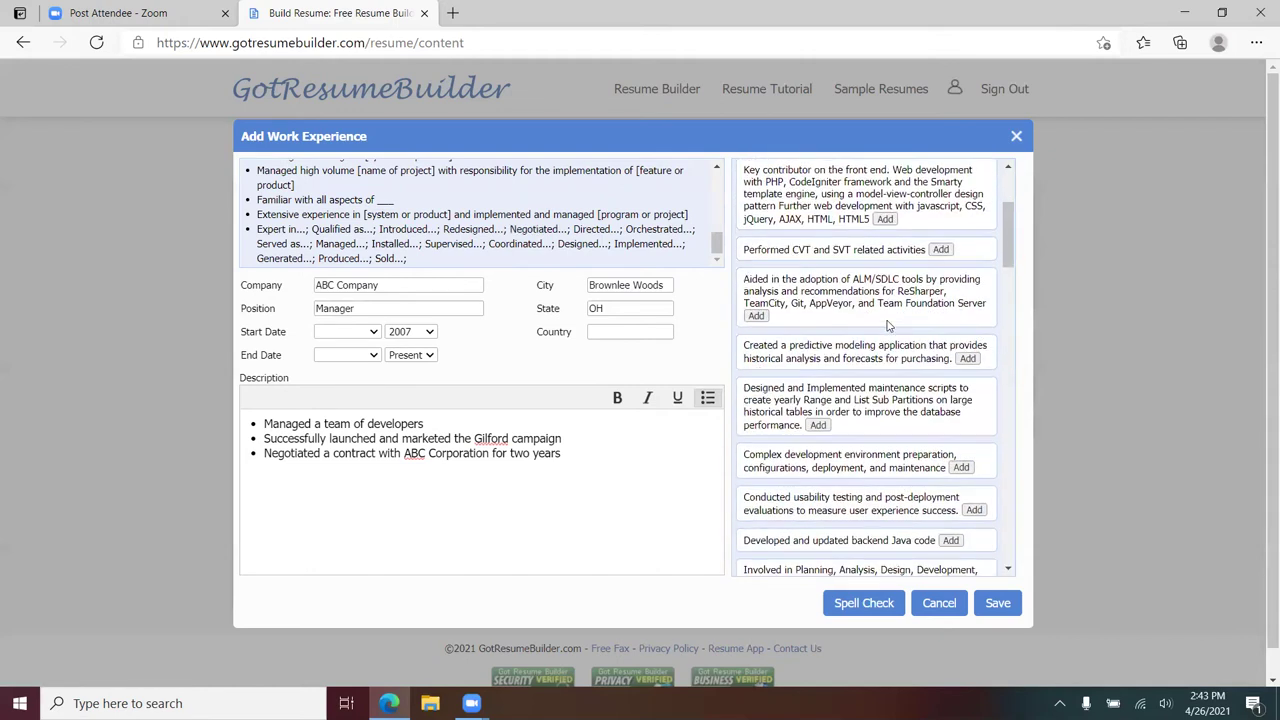
{"action": "scroll", "coordinate": [885, 335], "scroll_direction": "down", "scroll_amount": 10}
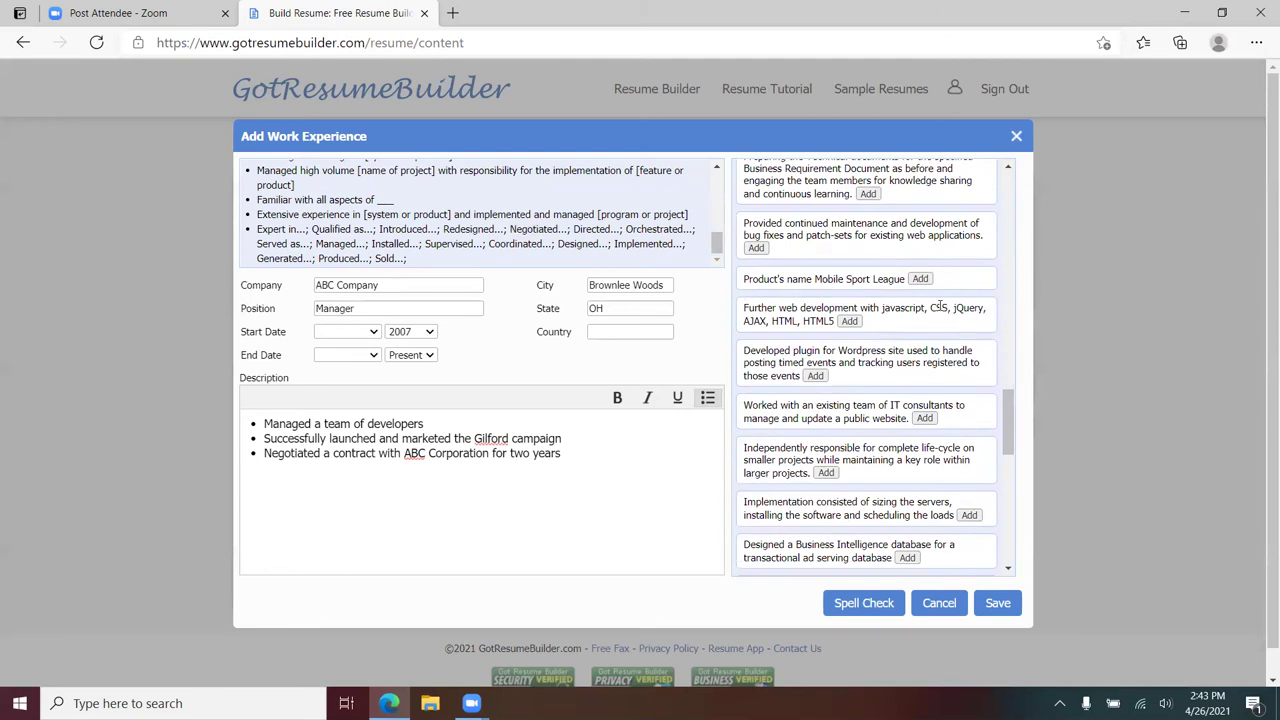
{"action": "scroll", "coordinate": [858, 443], "scroll_direction": "down", "scroll_amount": 4}
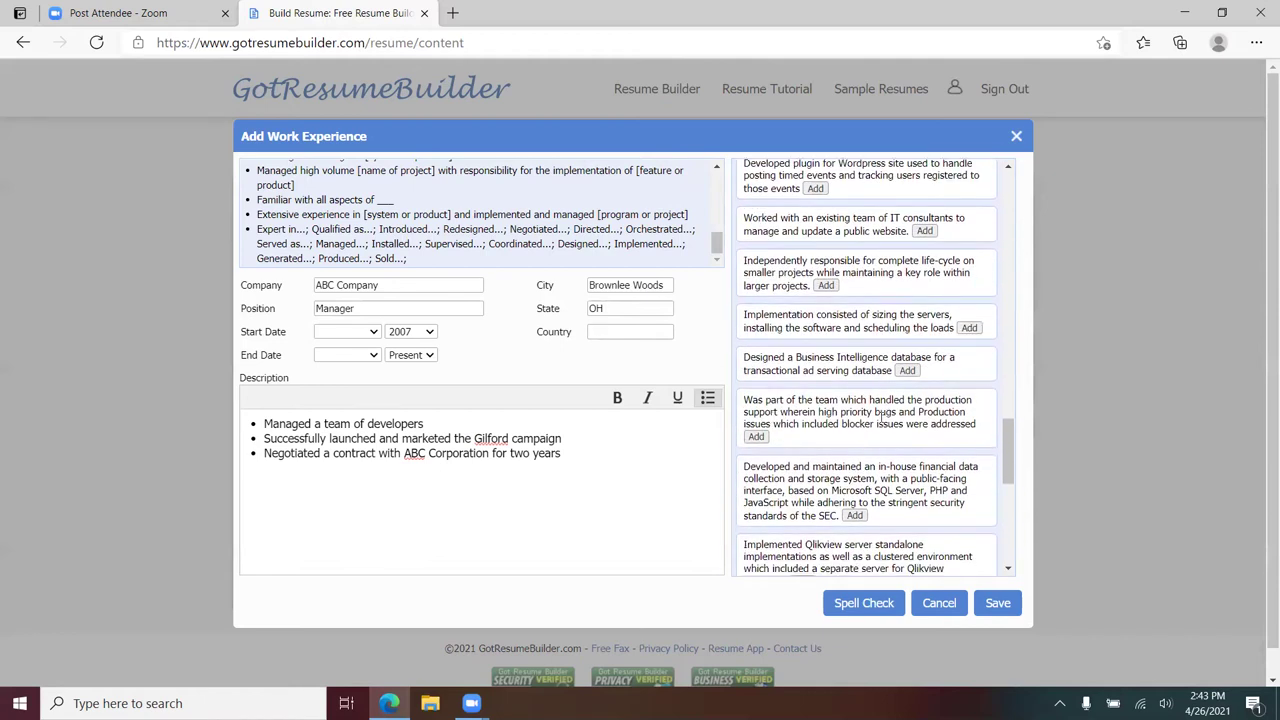
{"action": "scroll", "coordinate": [912, 410], "scroll_direction": "down", "scroll_amount": 10}
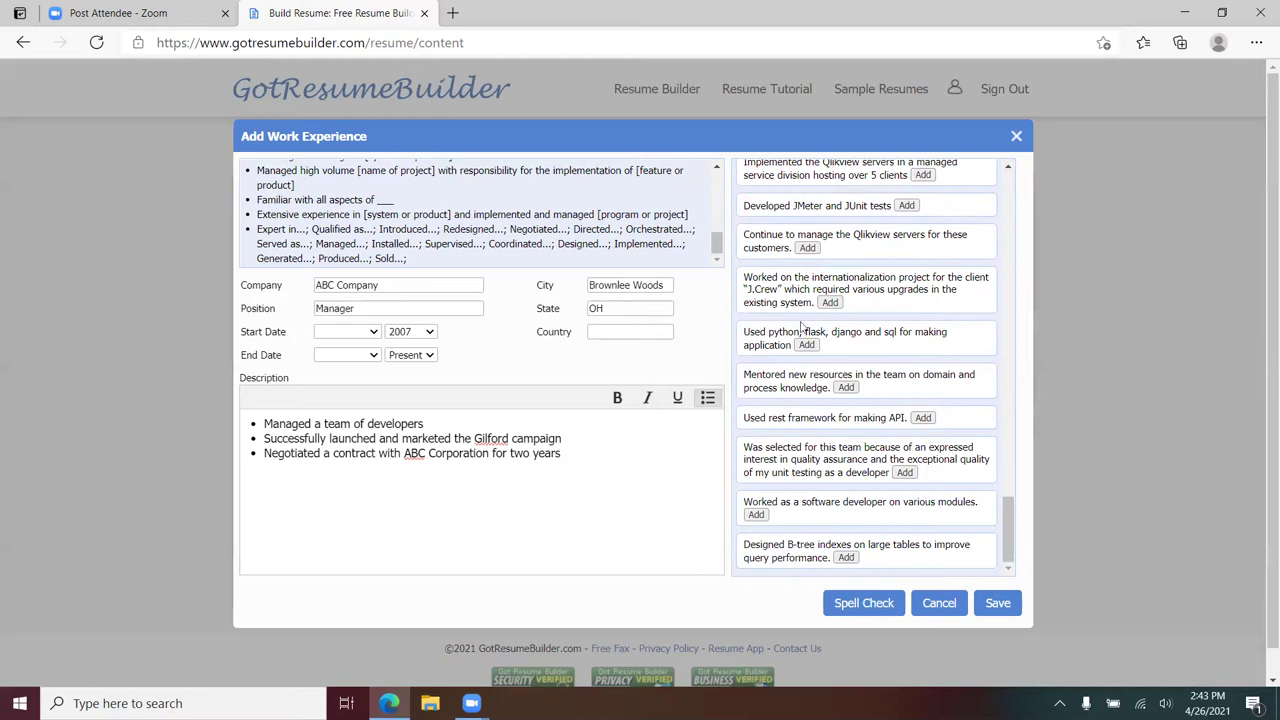
{"action": "scroll", "coordinate": [782, 330], "scroll_direction": "up", "scroll_amount": 2}
{"action": "scroll", "coordinate": [755, 227], "scroll_direction": "up", "scroll_amount": 2}
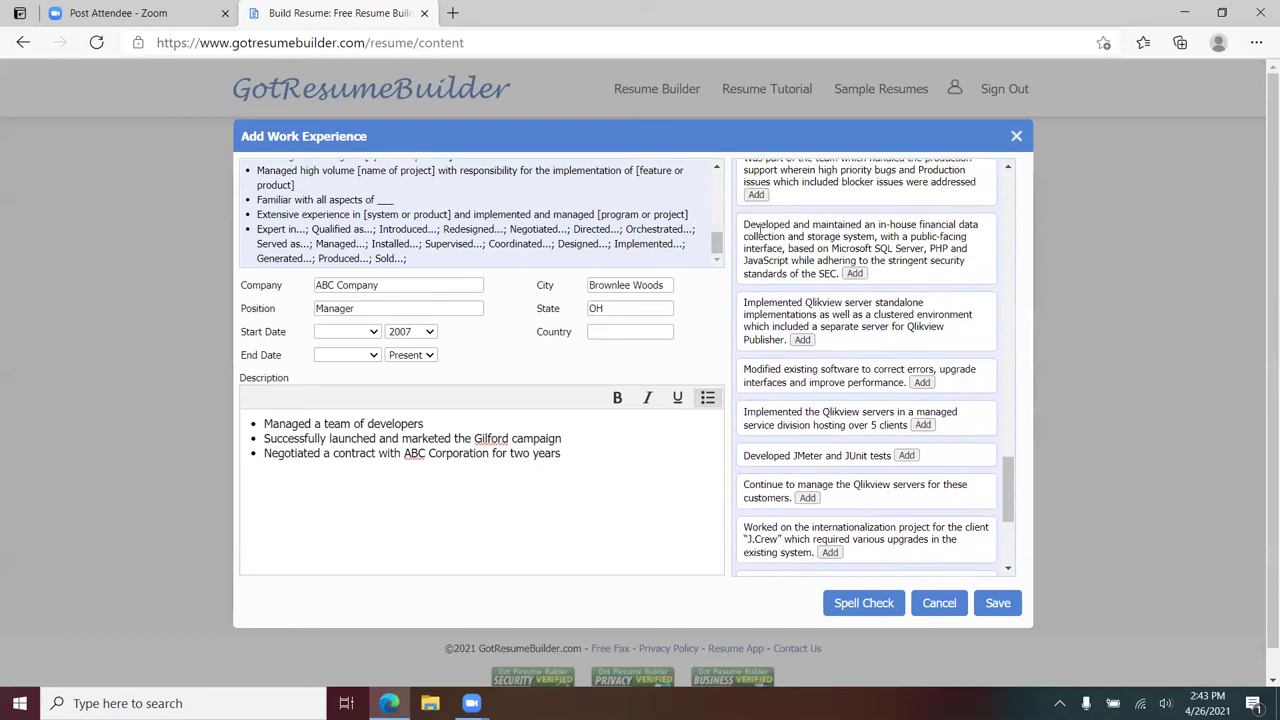
- Paste the in-house financial data system phrase as a fourth bullet and save the entry
{"action": "left_click_drag", "start_coordinate": [744, 224], "coordinate": [875, 285]}
{"action": "key", "text": "ctrl+c"}
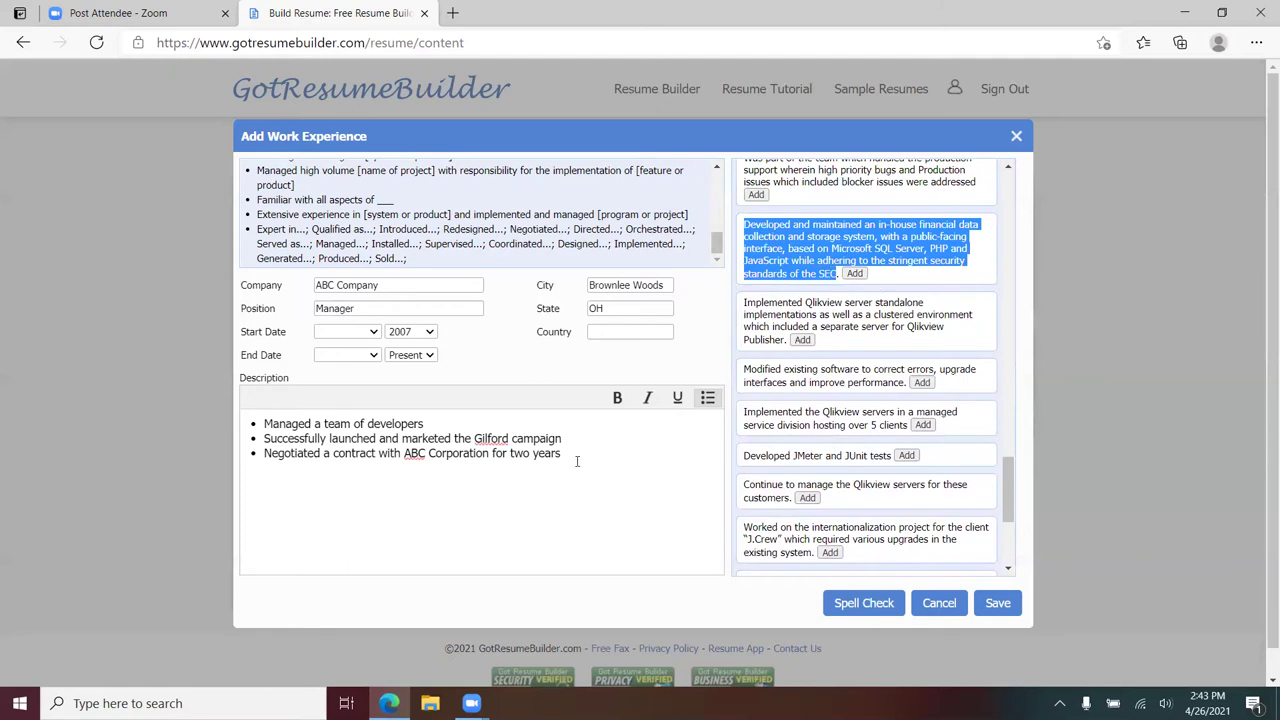
{"action": "left_click", "coordinate": [580, 454]}
{"action": "key", "text": "ctrl+v"}
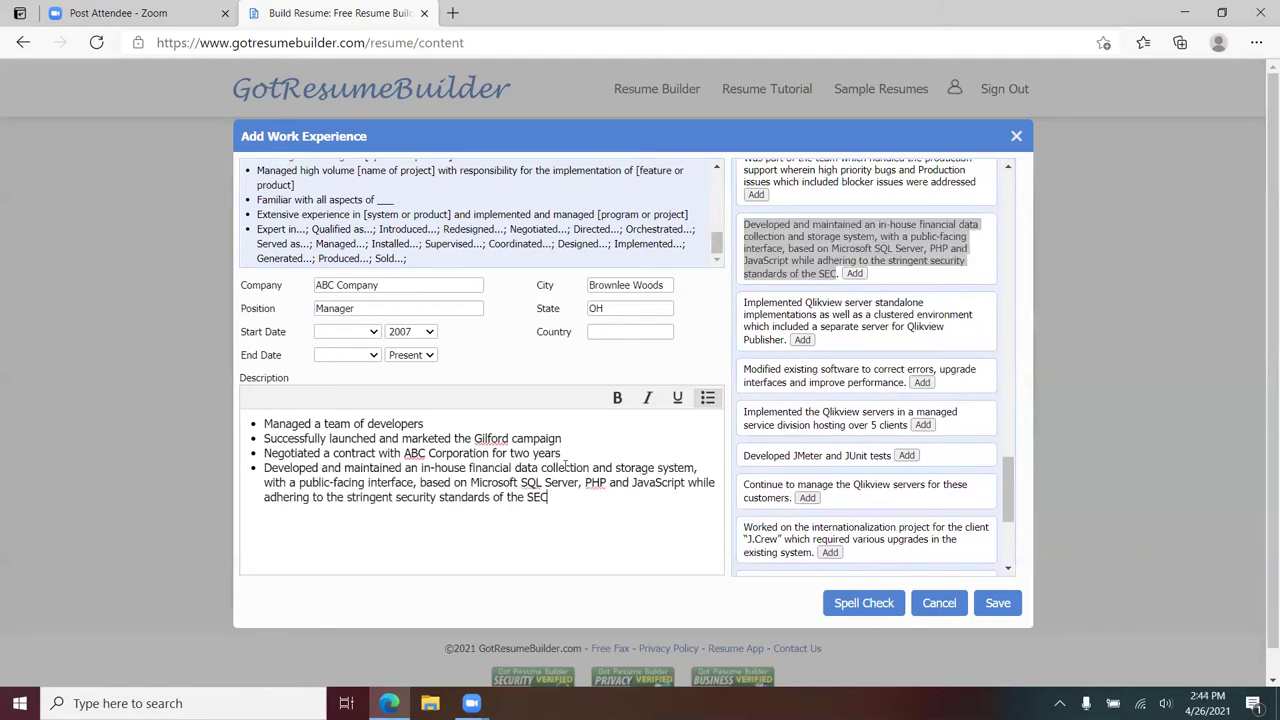
{"action": "left_click", "coordinate": [997, 603]}
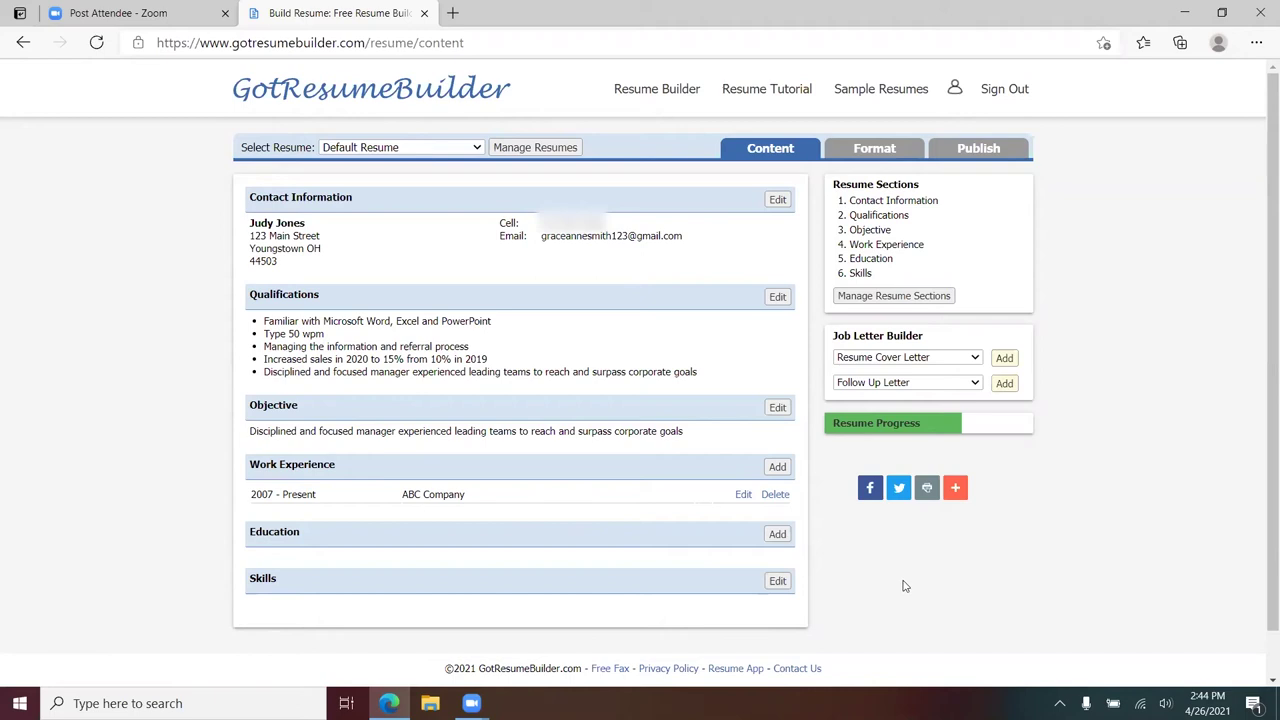
- Spell-check the ABC Company entry, ignoring Brownlee, the campaign name and JavaScript, then save
{"action": "left_click", "coordinate": [743, 496]}
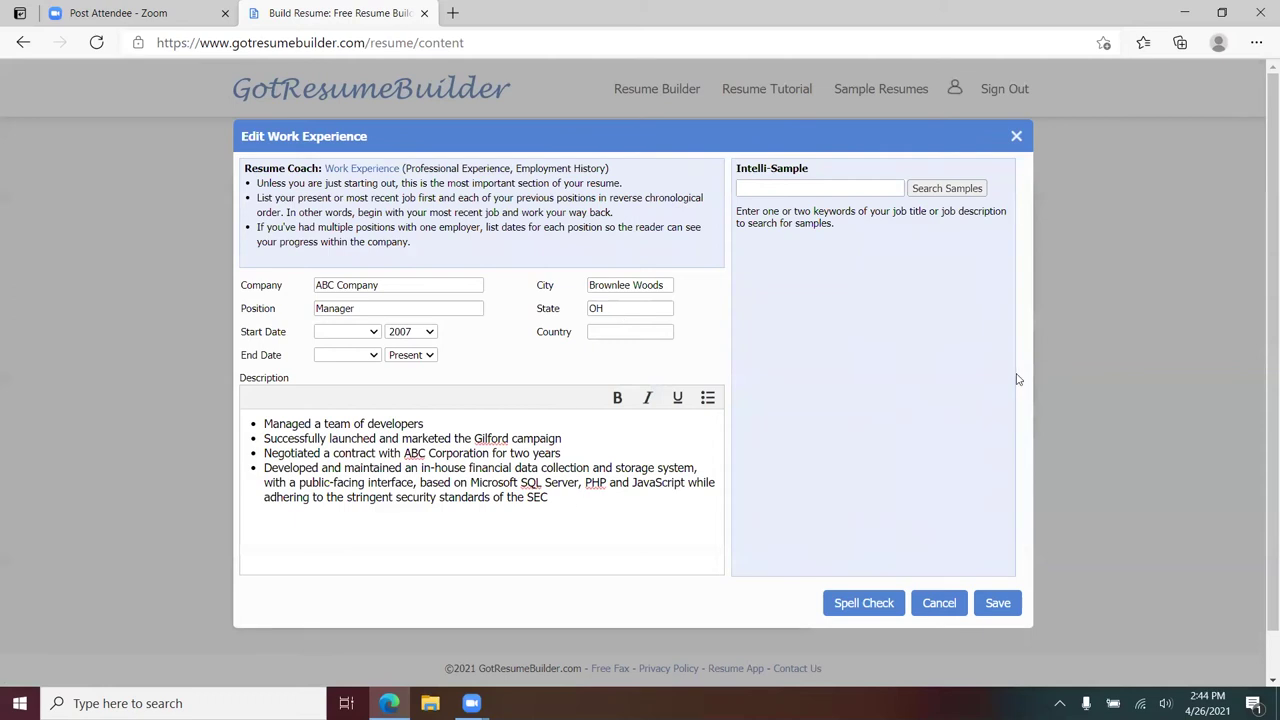
{"action": "left_click", "coordinate": [857, 604]}
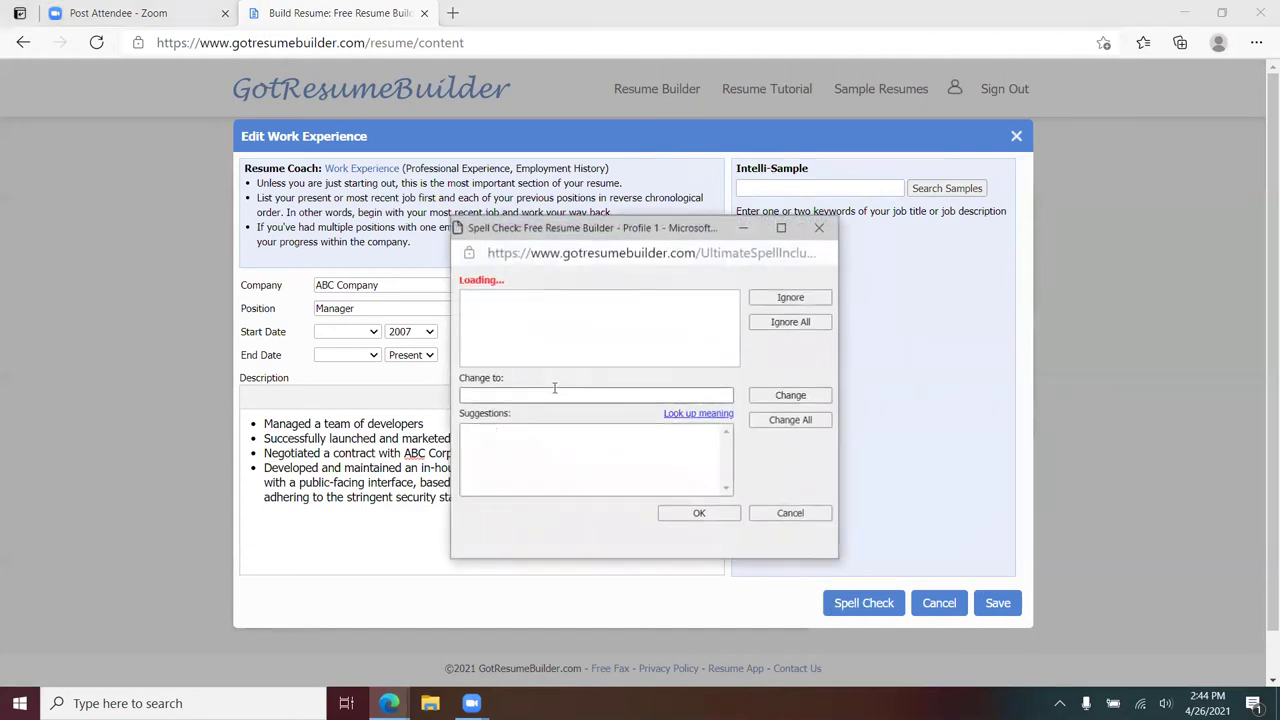
{"action": "left_click", "coordinate": [790, 298]}
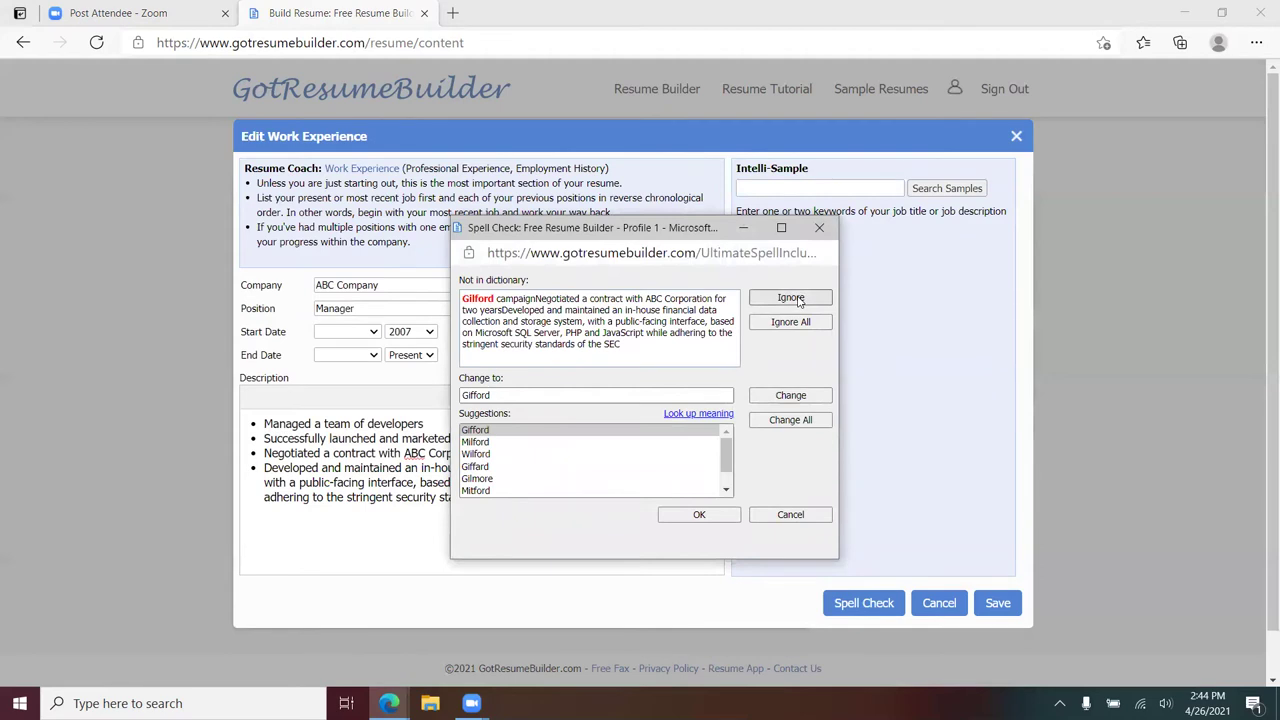
{"action": "left_click", "coordinate": [790, 298]}
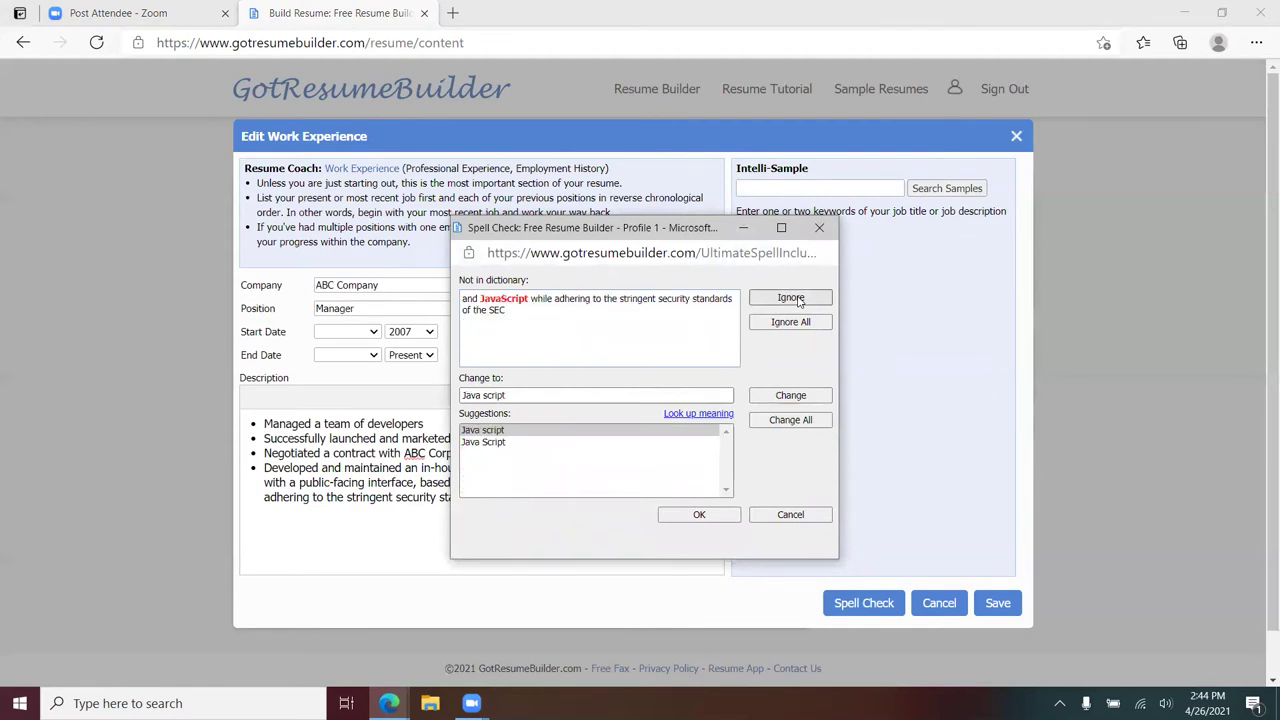
{"action": "left_click", "coordinate": [790, 298]}
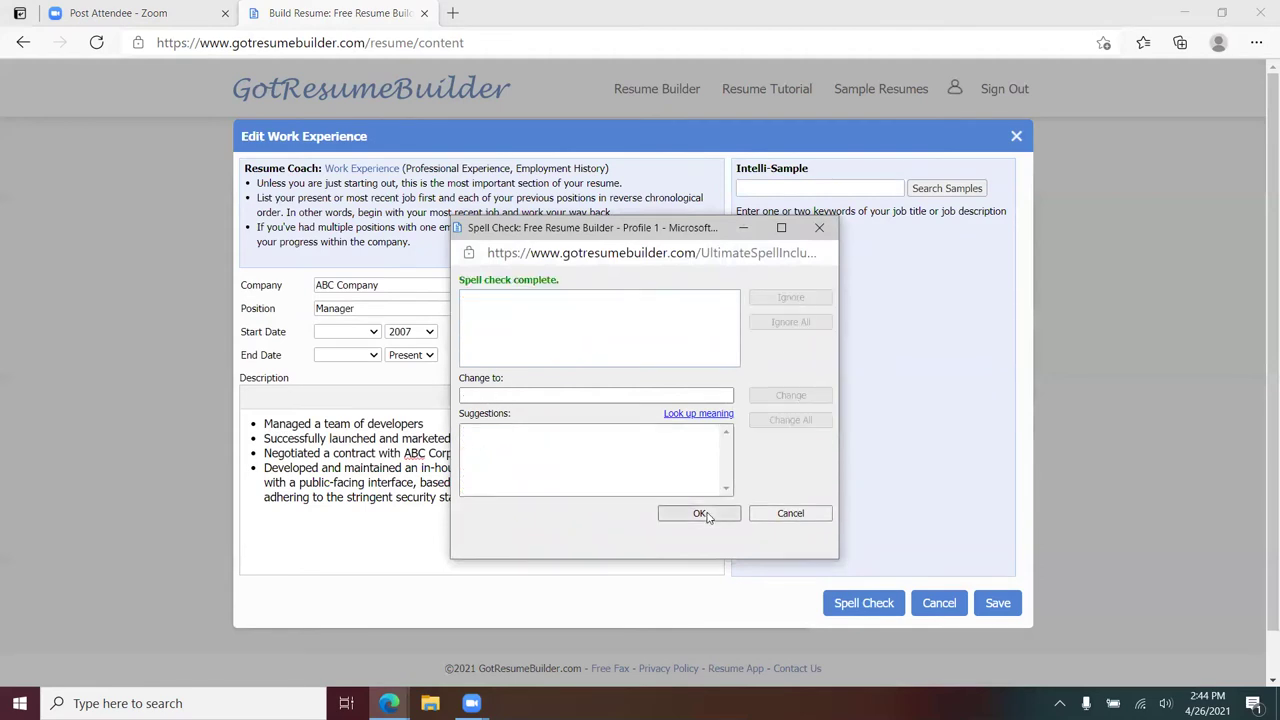
{"action": "left_click", "coordinate": [701, 514]}
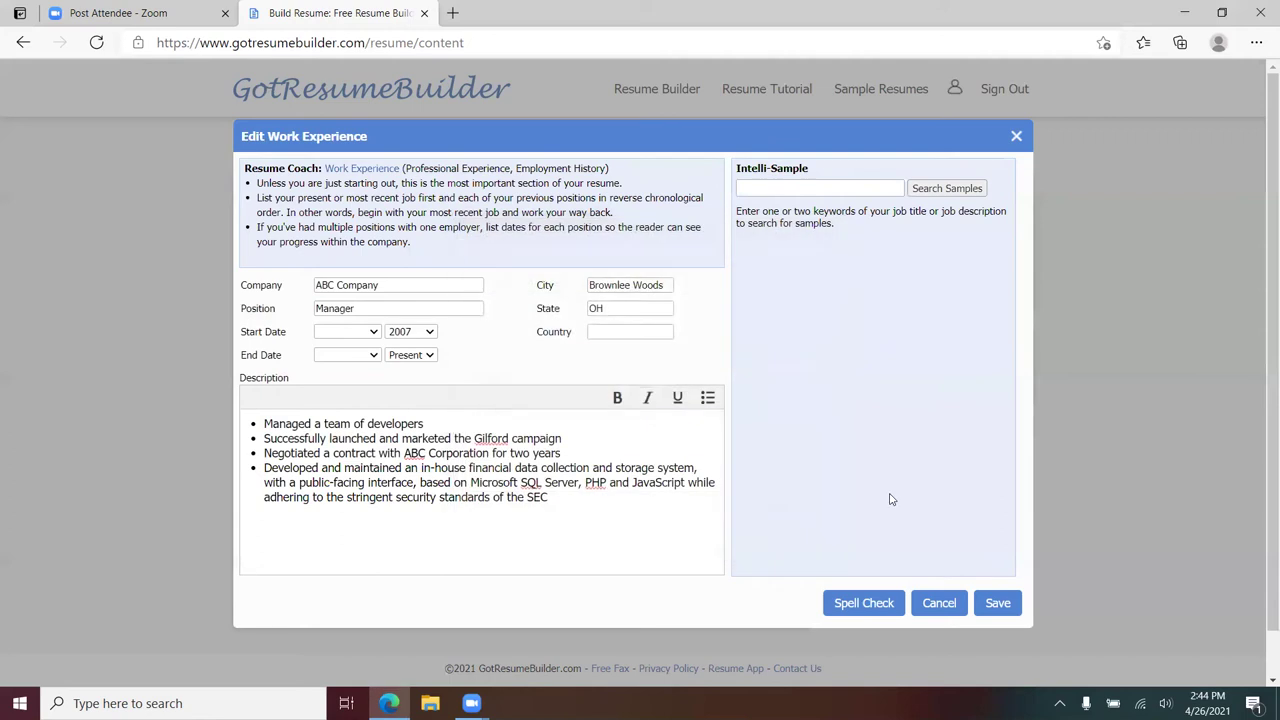
{"action": "left_click", "coordinate": [998, 603]}
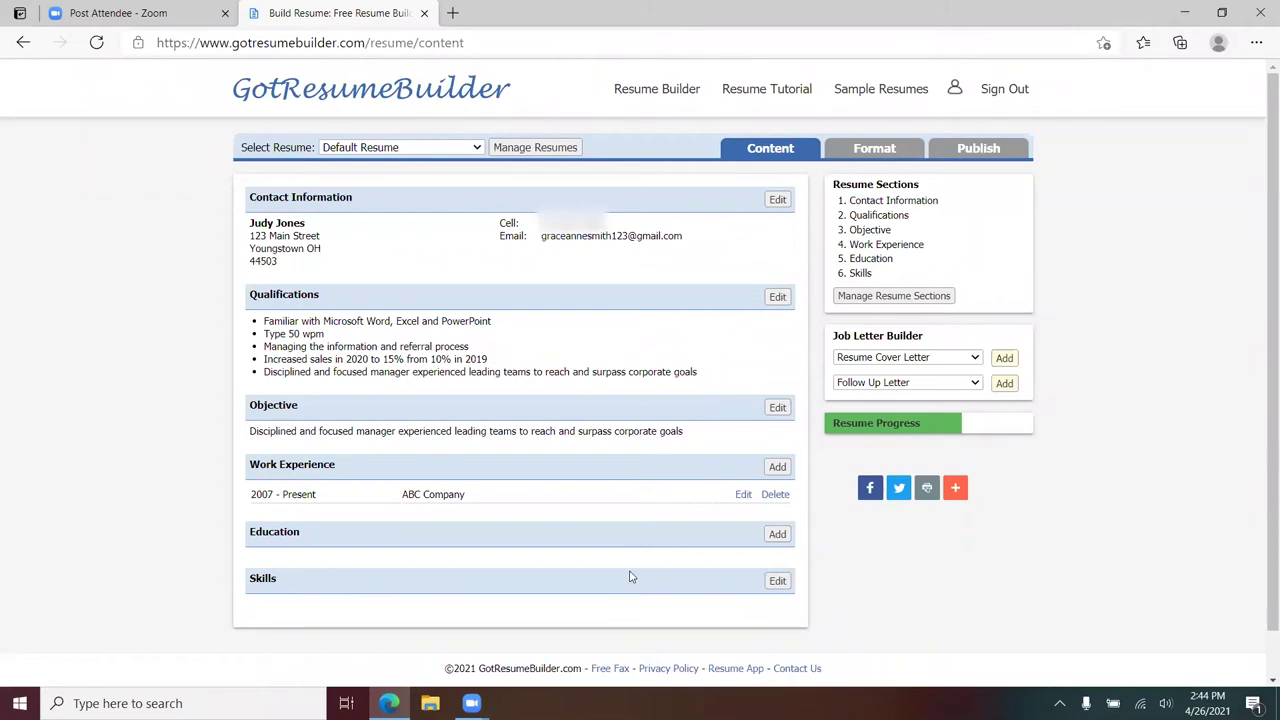
- Apply the Professional I template to the resume
{"action": "left_click", "coordinate": [886, 150]}
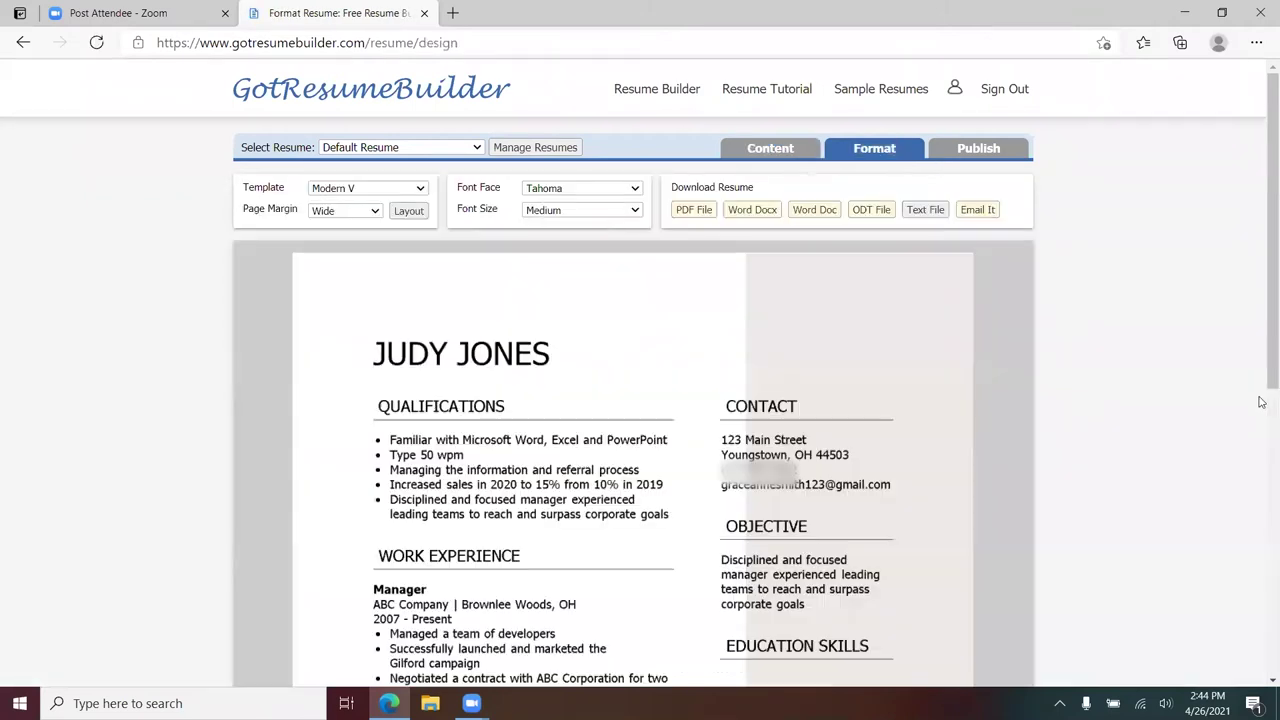
{"action": "left_click", "coordinate": [421, 192]}
{"action": "left_click", "coordinate": [371, 443]}
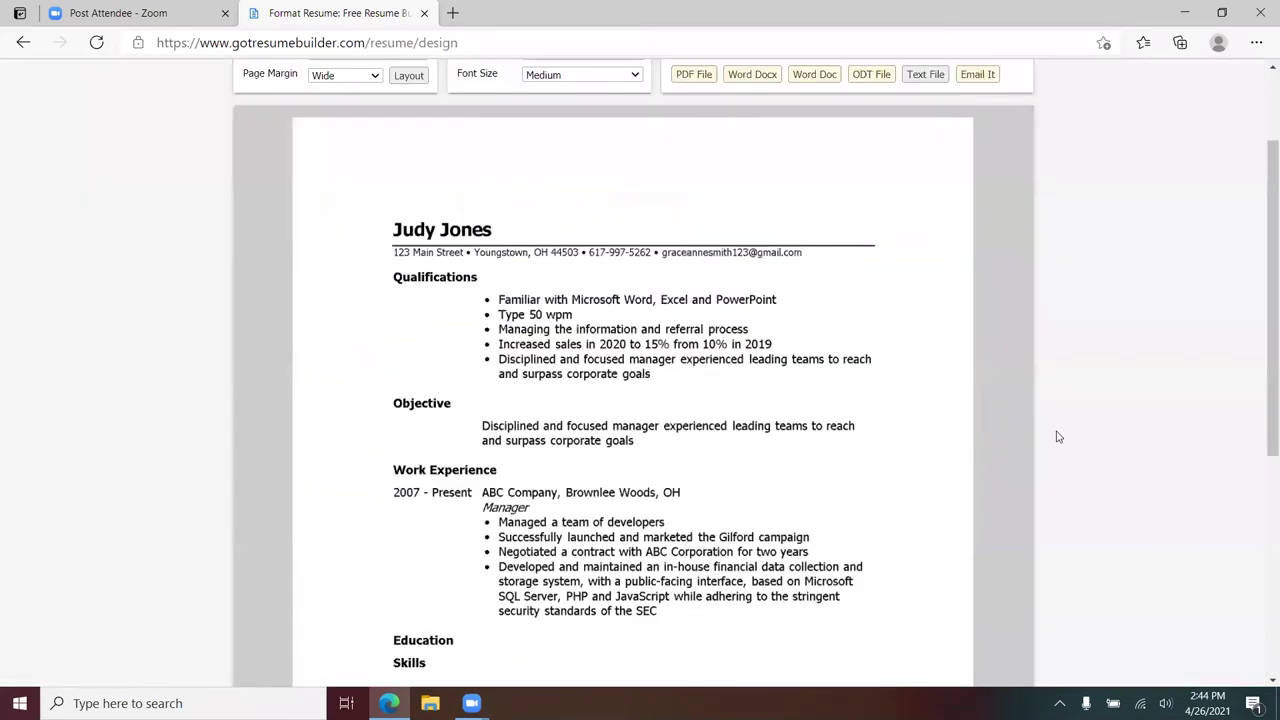
{"action": "scroll", "coordinate": [900, 443], "scroll_direction": "down", "scroll_amount": 3}
{"action": "scroll", "coordinate": [763, 449], "scroll_direction": "up", "scroll_amount": 3}
{"action": "scroll", "coordinate": [650, 382], "scroll_direction": "up", "scroll_amount": 2}
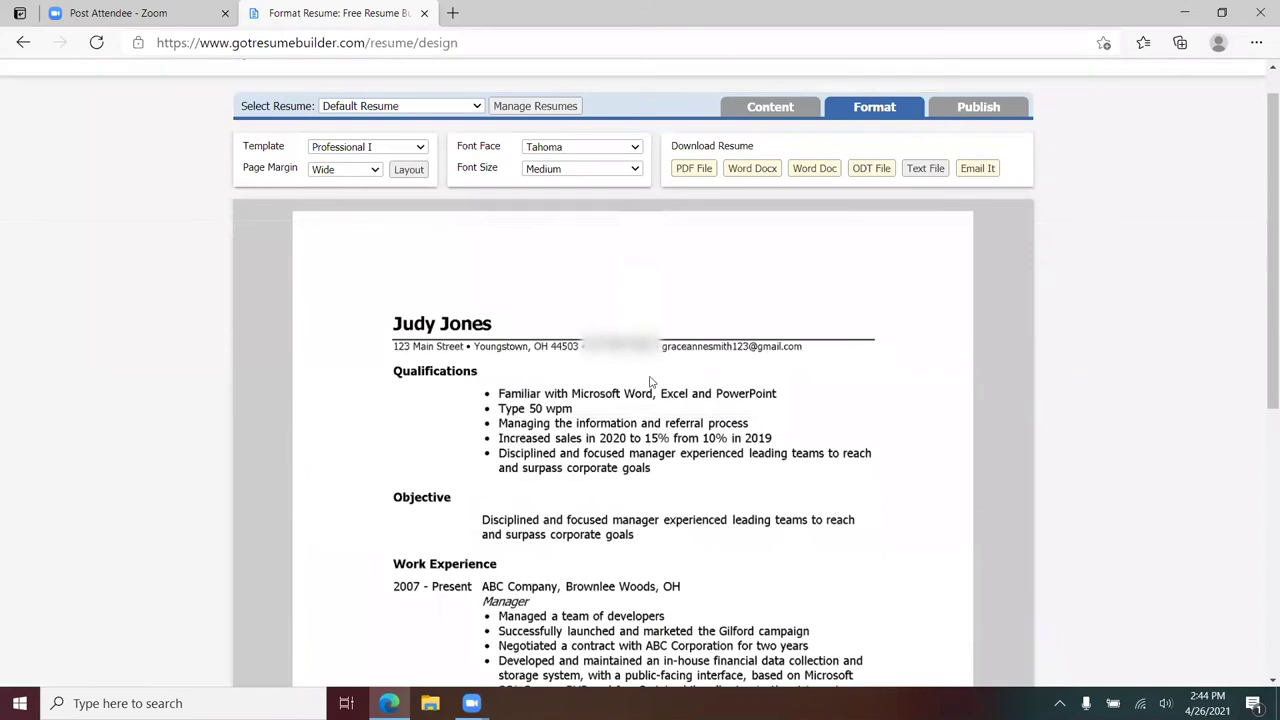
- Set the resume font to Trebuchet MS at Large size
{"action": "left_click", "coordinate": [633, 151]}
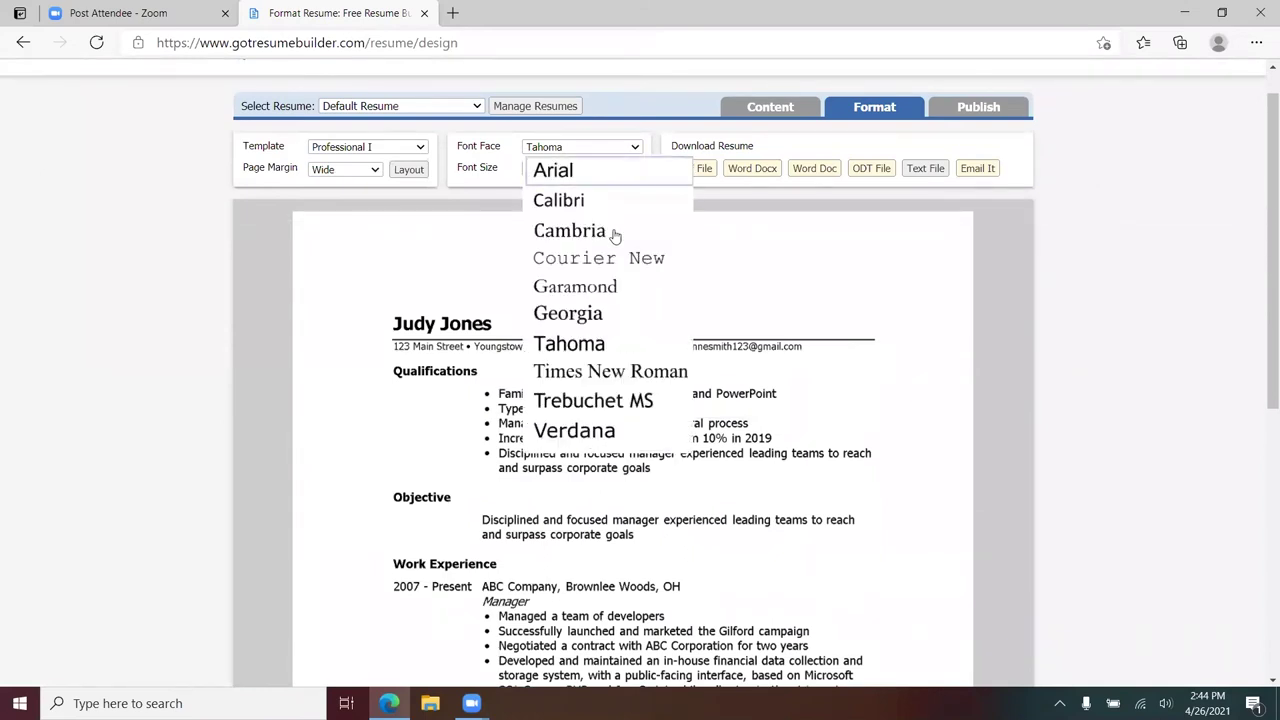
{"action": "left_click", "coordinate": [614, 398]}
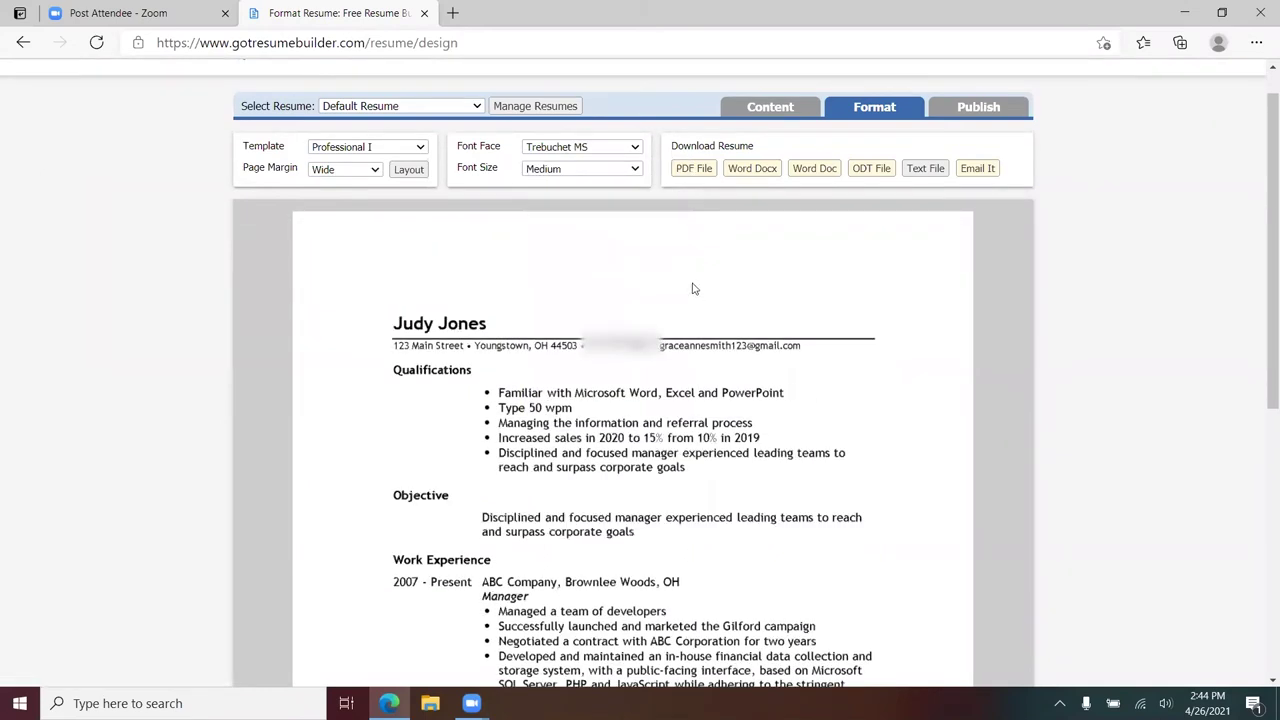
{"action": "left_click", "coordinate": [633, 170]}
{"action": "left_click", "coordinate": [567, 266]}
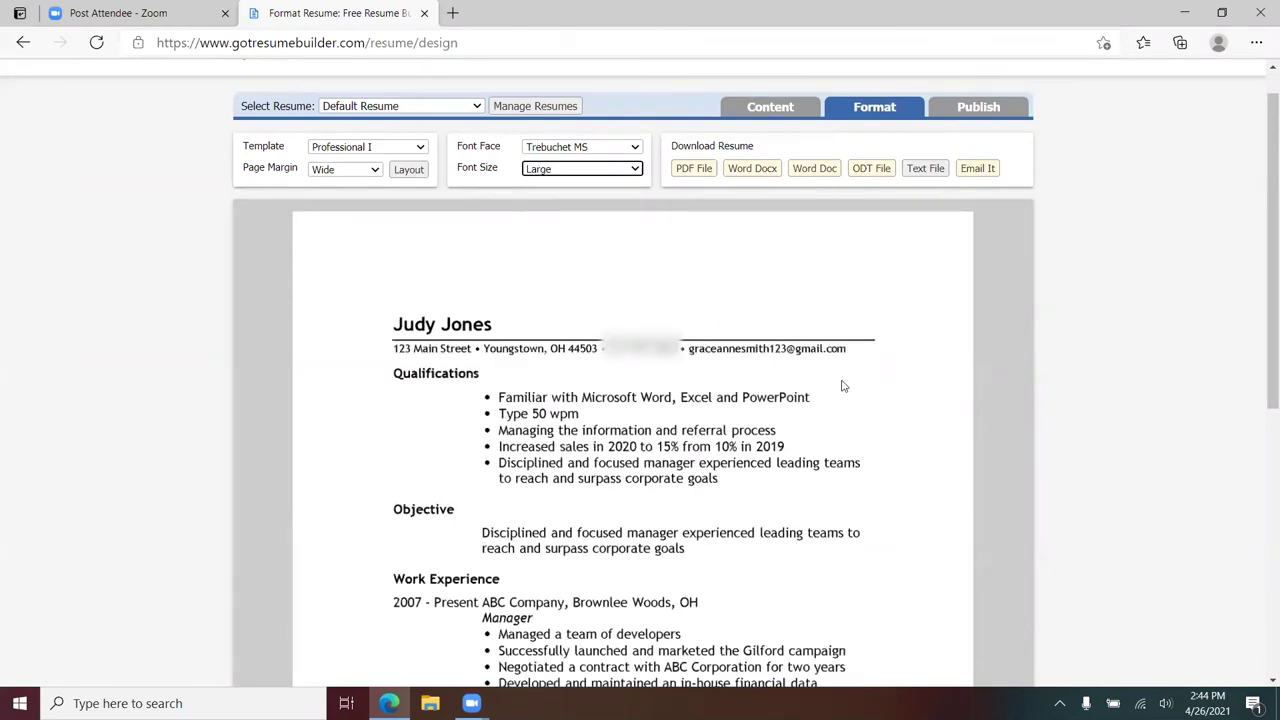
- Settle on Normal page margins after trying Narrow and Wide, then return to content editing
{"action": "scroll", "coordinate": [842, 386], "scroll_direction": "up", "scroll_amount": 1}
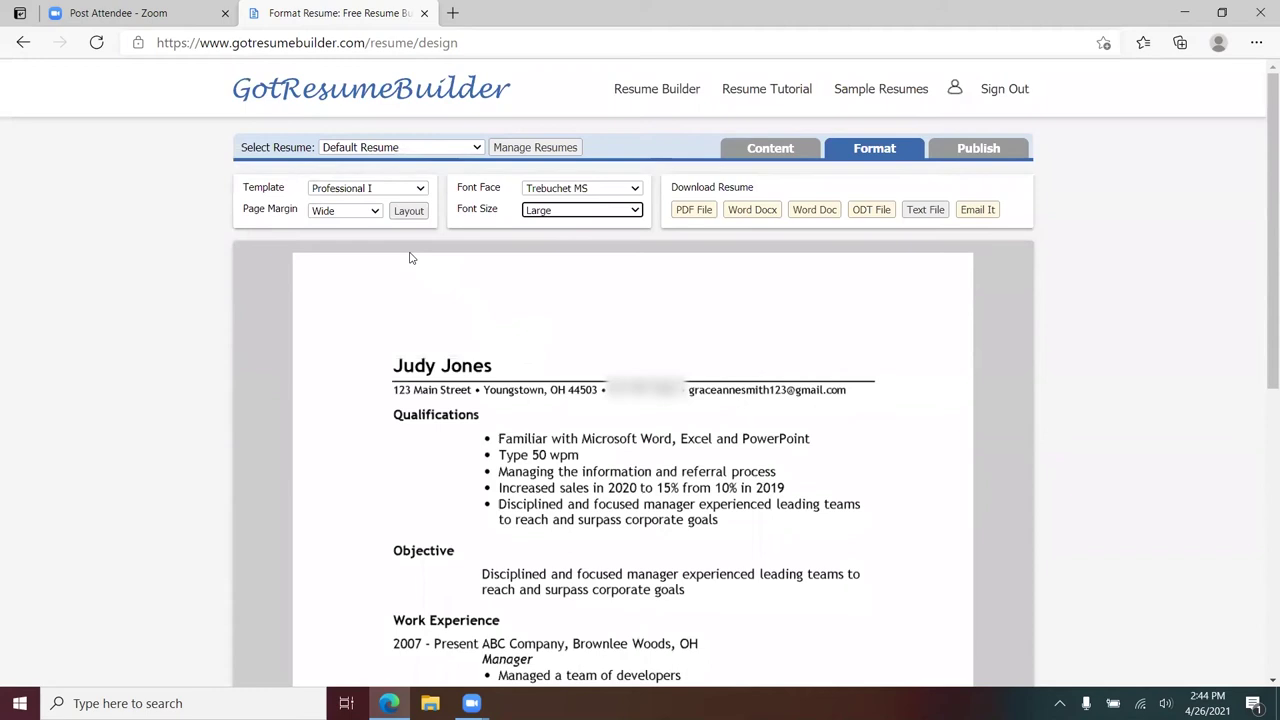
{"action": "left_click", "coordinate": [372, 210]}
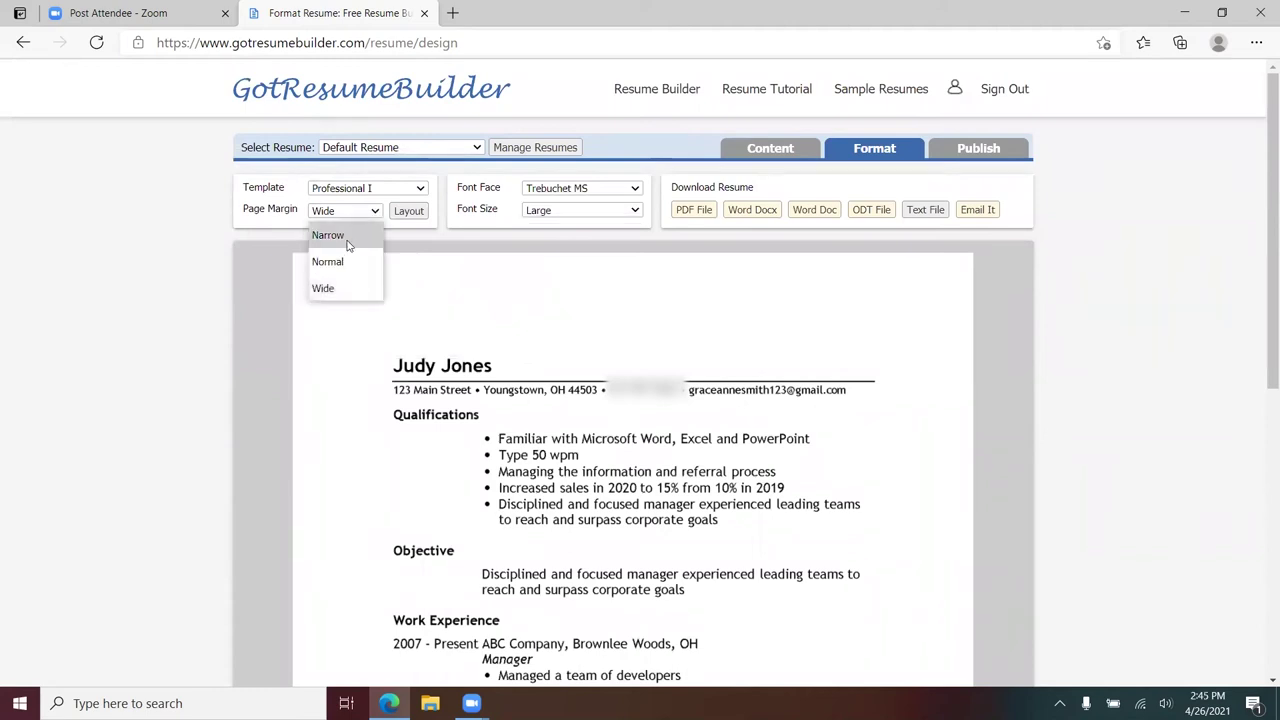
{"action": "left_click", "coordinate": [347, 240]}
{"action": "left_click", "coordinate": [365, 214]}
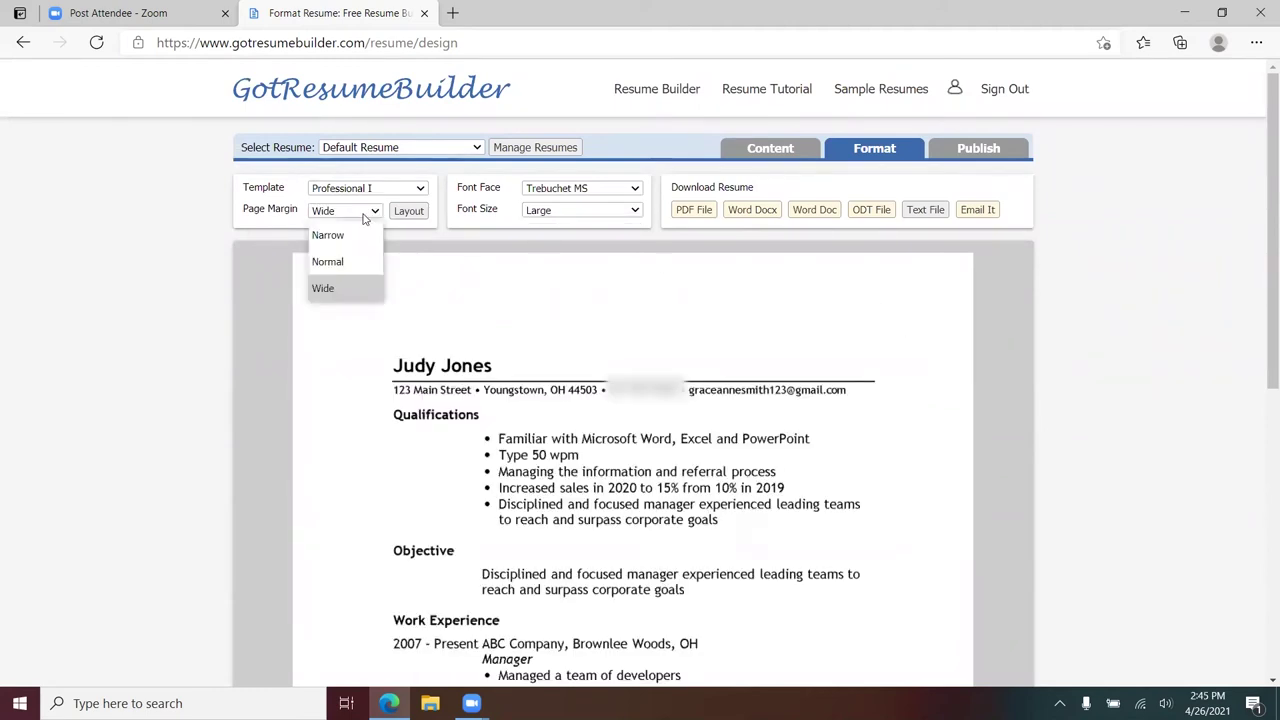
{"action": "left_click", "coordinate": [348, 242]}
{"action": "left_click", "coordinate": [378, 116]}
{"action": "left_click", "coordinate": [322, 186]}
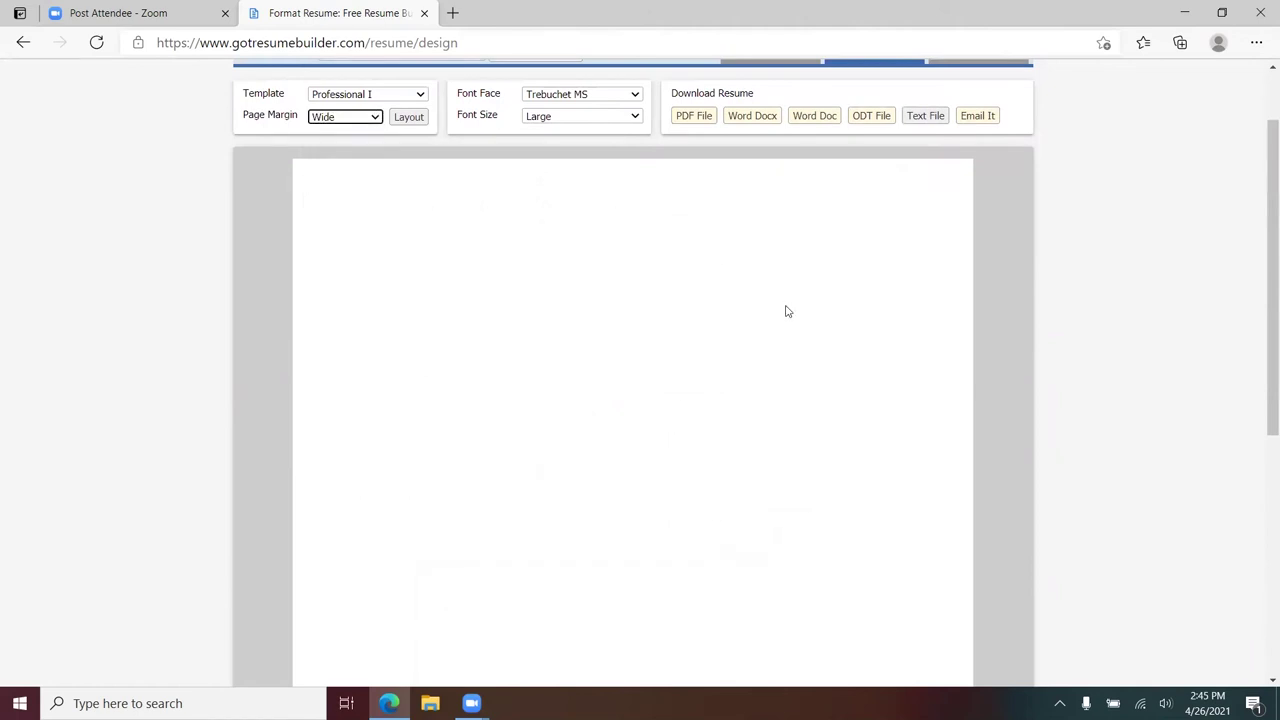
{"action": "scroll", "coordinate": [775, 360], "scroll_direction": "down", "scroll_amount": 5}
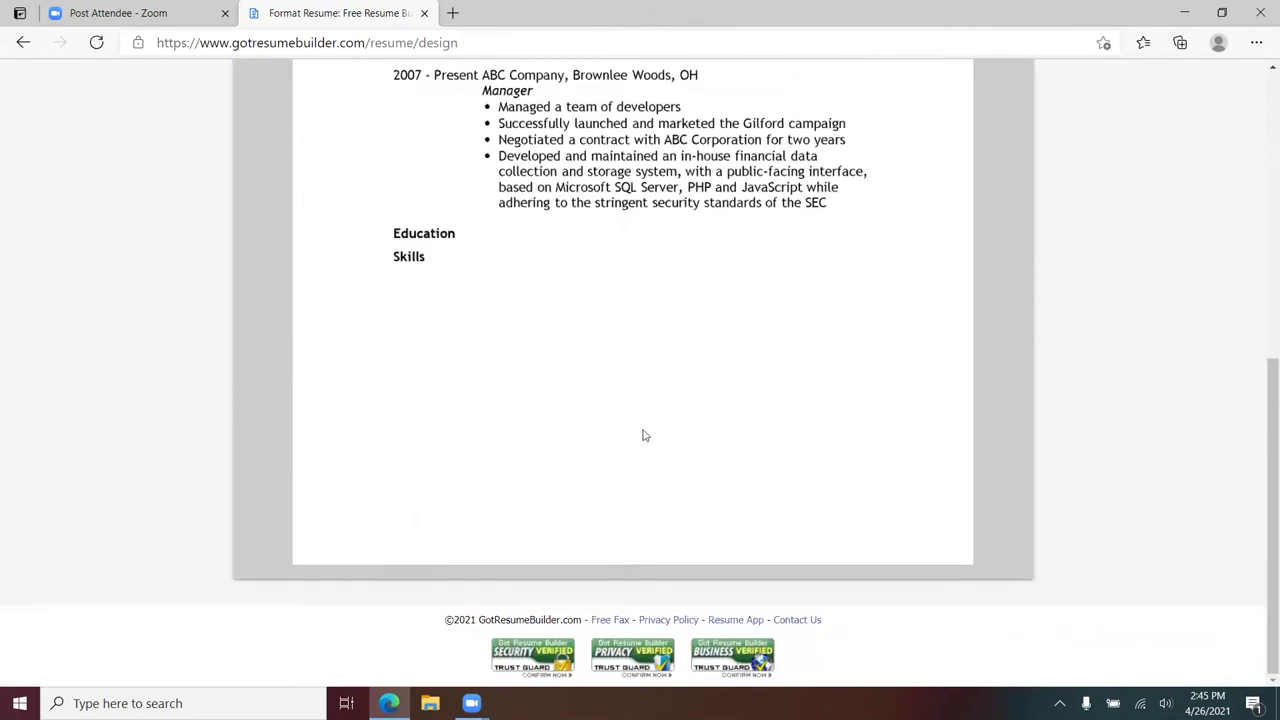
{"action": "scroll", "coordinate": [645, 435], "scroll_direction": "up", "scroll_amount": 10}
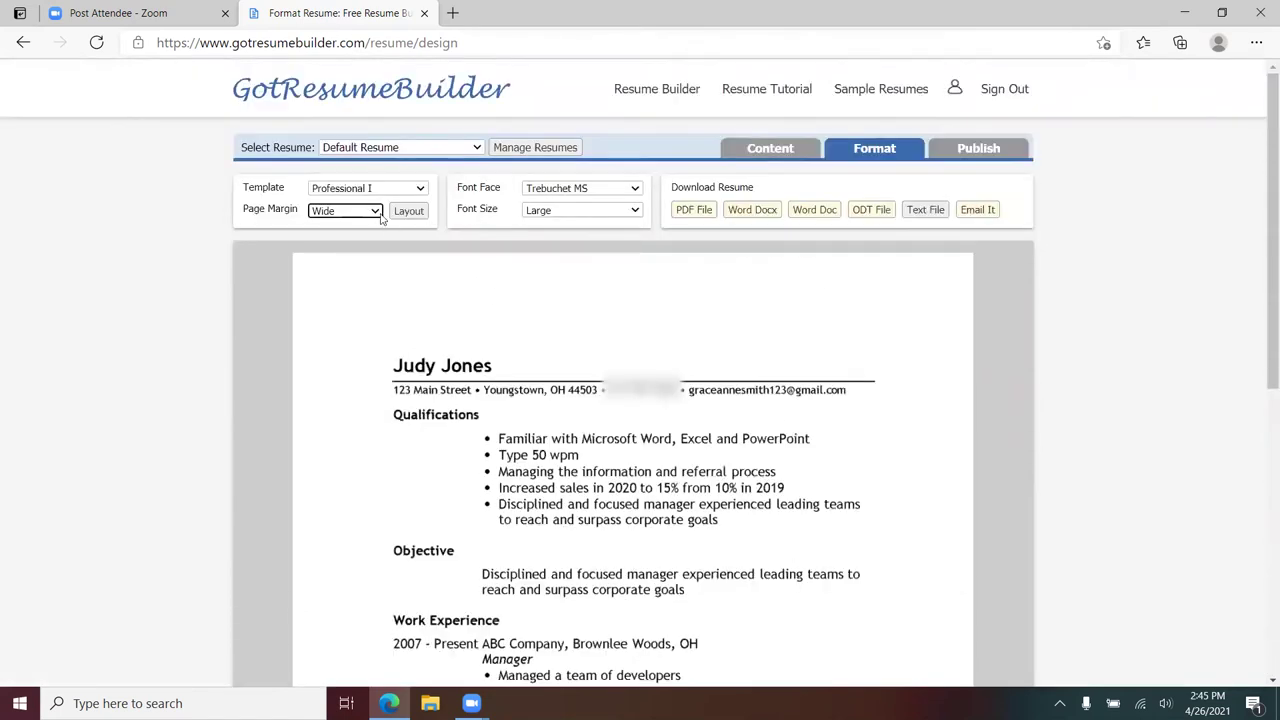
{"action": "left_click", "coordinate": [362, 216]}
{"action": "left_click", "coordinate": [340, 261]}
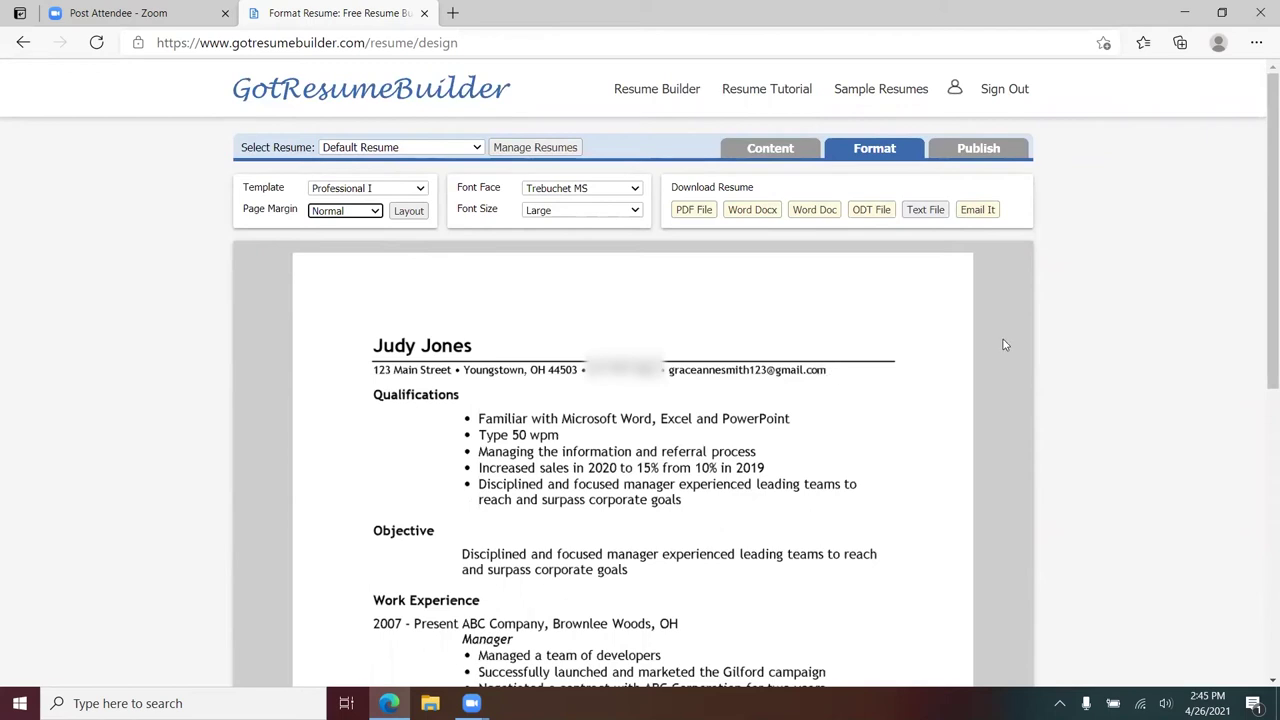
{"action": "left_click", "coordinate": [760, 150]}
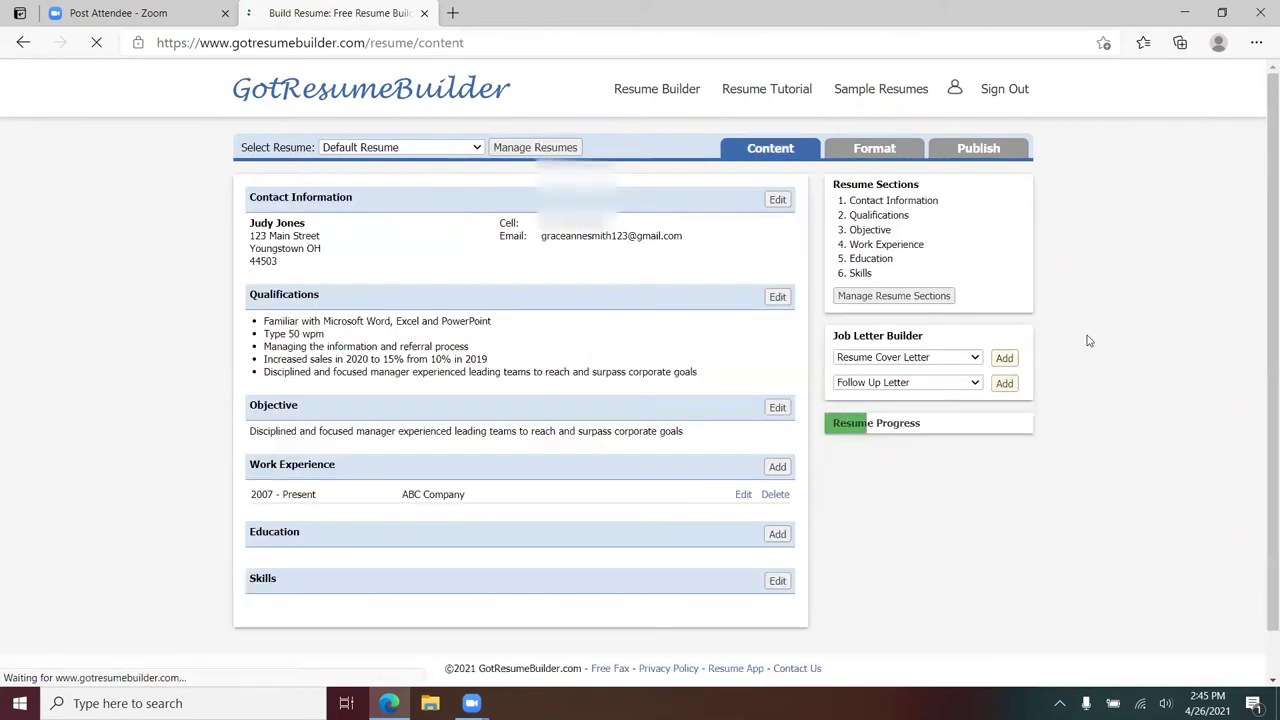
- Start a new Education entry with school name Youngstown State University
{"action": "left_click", "coordinate": [777, 534]}
{"action": "left_click", "coordinate": [344, 279]}
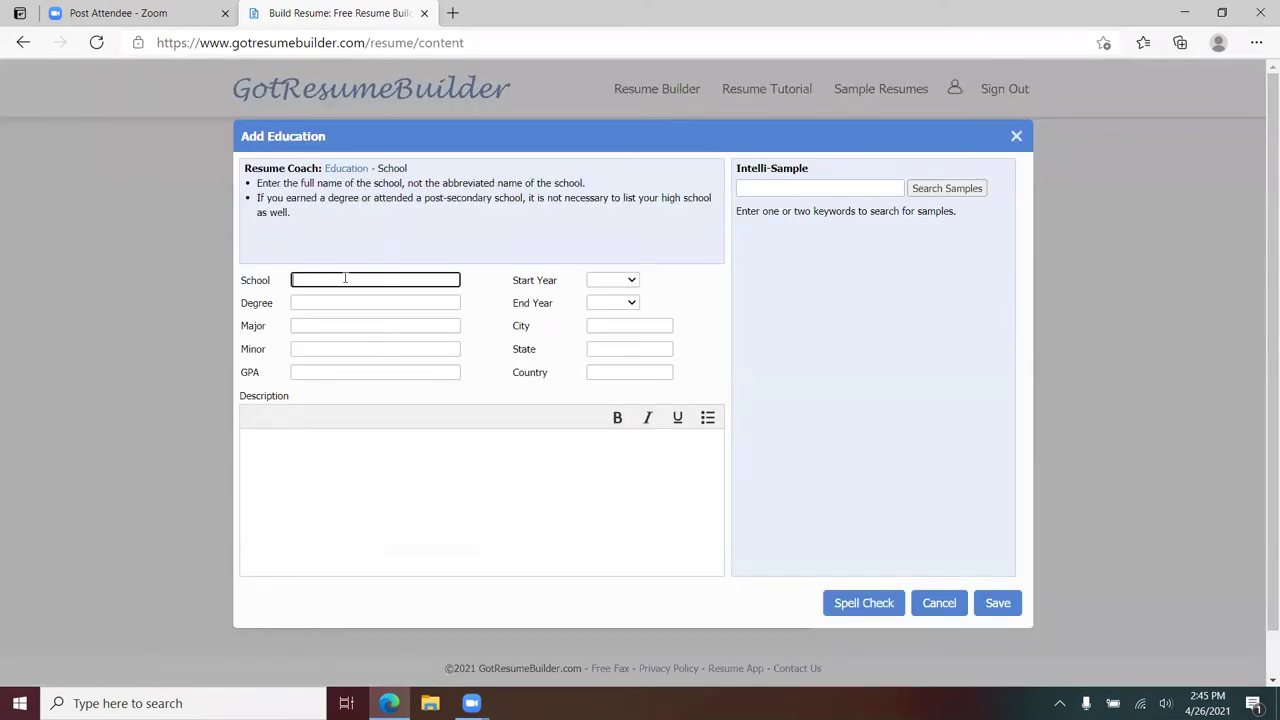
{"action": "type", "text": "Youngstown Staste U"}
{"action": "key", "text": "BackSpace"}
{"action": "key", "text": "BackSpace"}
{"action": "type", "text": "Univer"}
- Enter Bachelors Degree as the degree and Business Administration as the major
{"action": "left_click", "coordinate": [346, 299]}
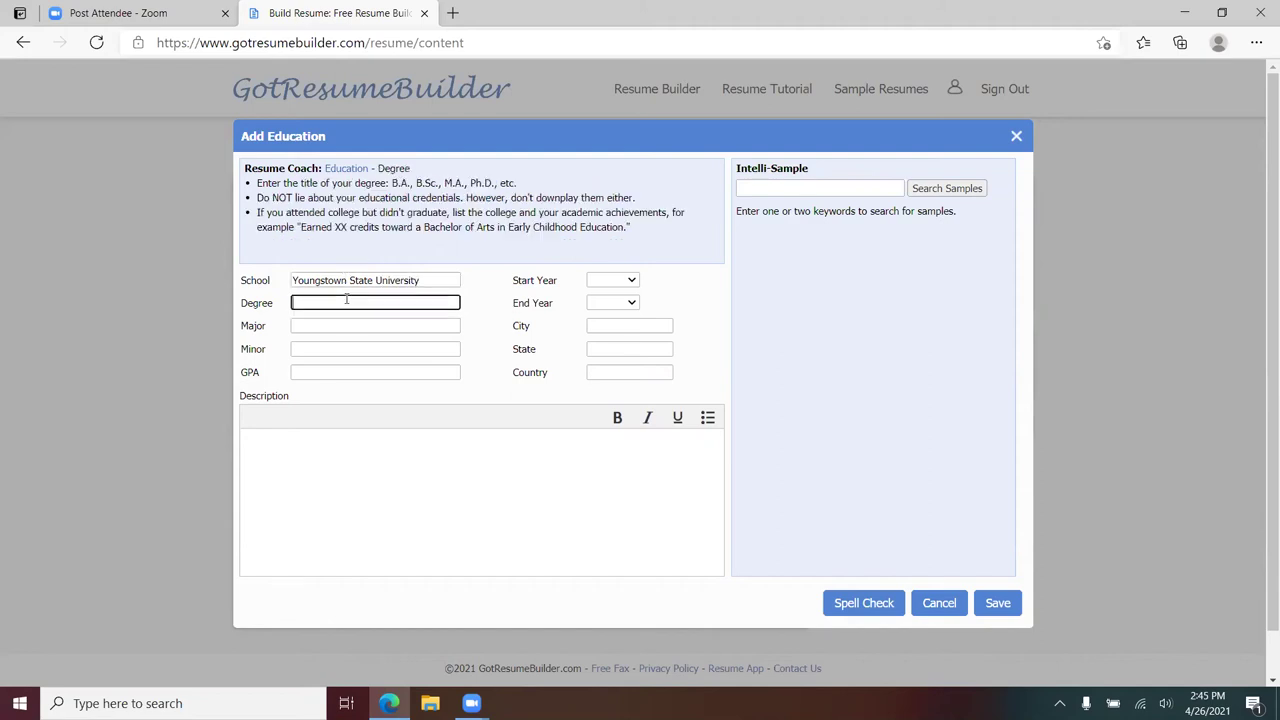
{"action": "type", "text": "Business Admini"}
{"action": "type", "text": "star"}
{"action": "type", "text": "ation"}
{"action": "left_click_drag", "start_coordinate": [398, 303], "coordinate": [238, 315]}
{"action": "key", "text": "ctrl+c"}
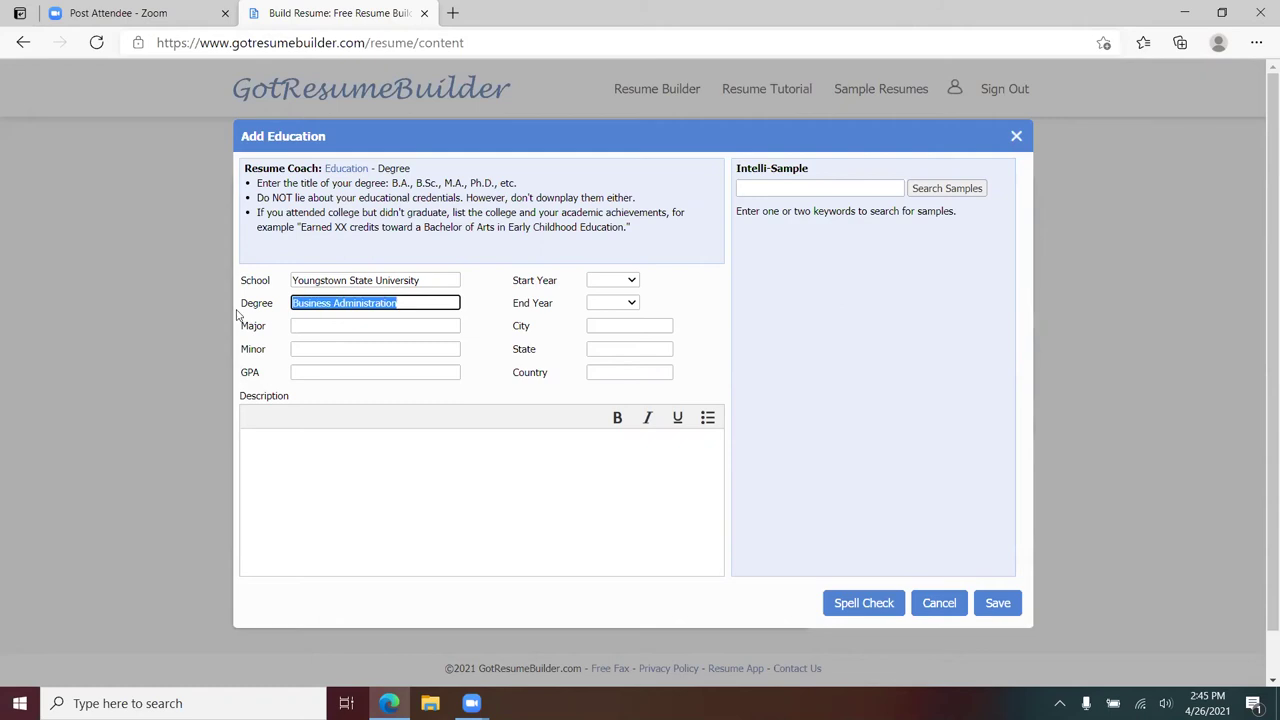
{"action": "key", "text": "BackSpace"}
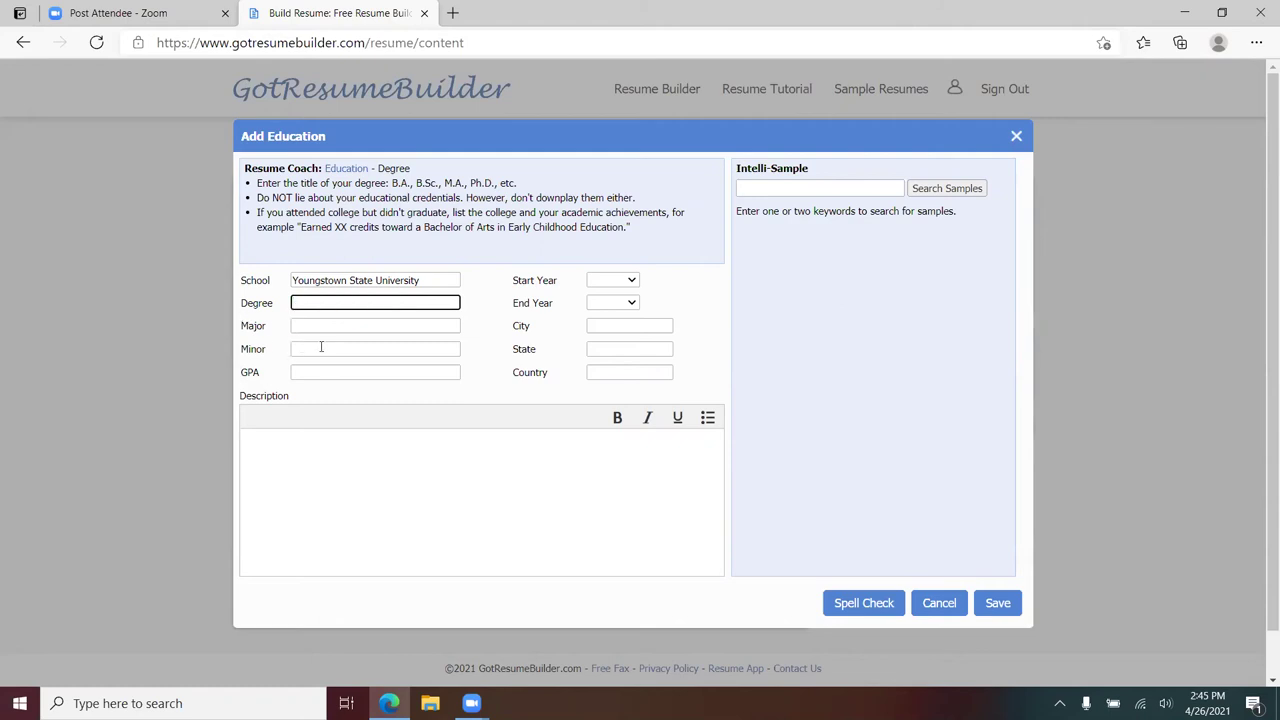
{"action": "left_click", "coordinate": [324, 328]}
{"action": "key", "text": "ctrl+v"}
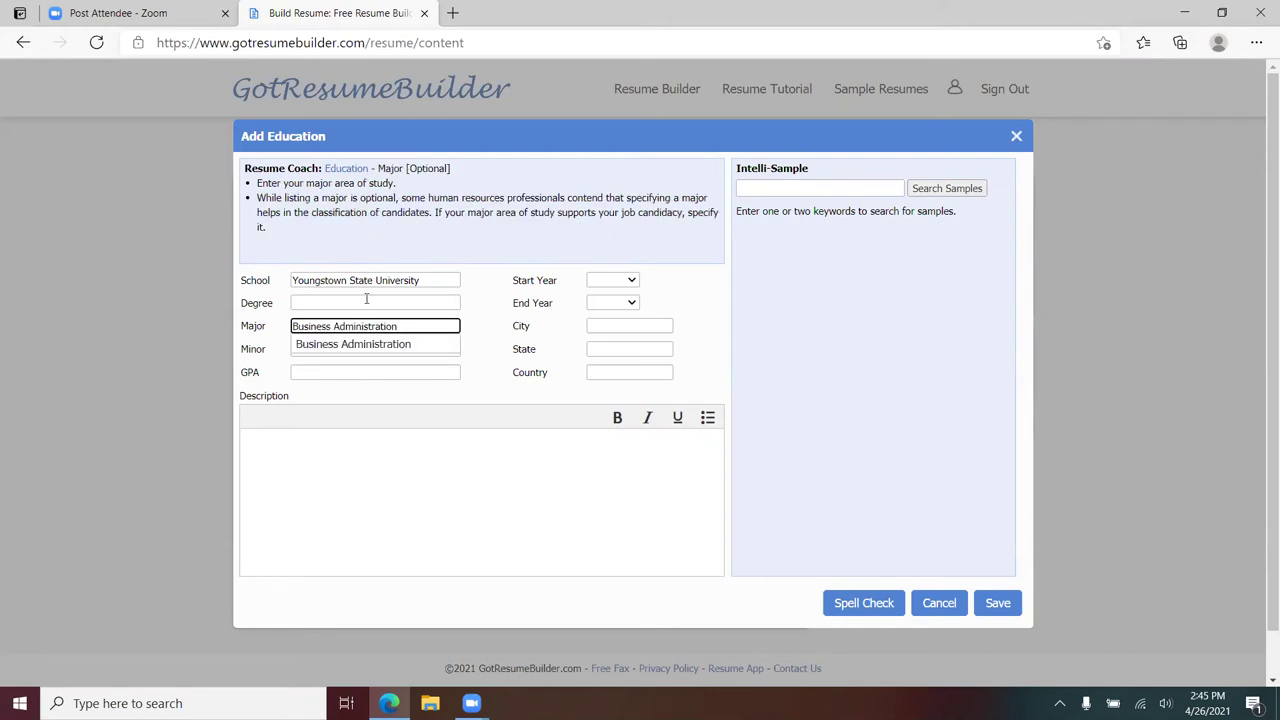
{"action": "left_click", "coordinate": [351, 302]}
{"action": "type", "text": "Bachelors de"}
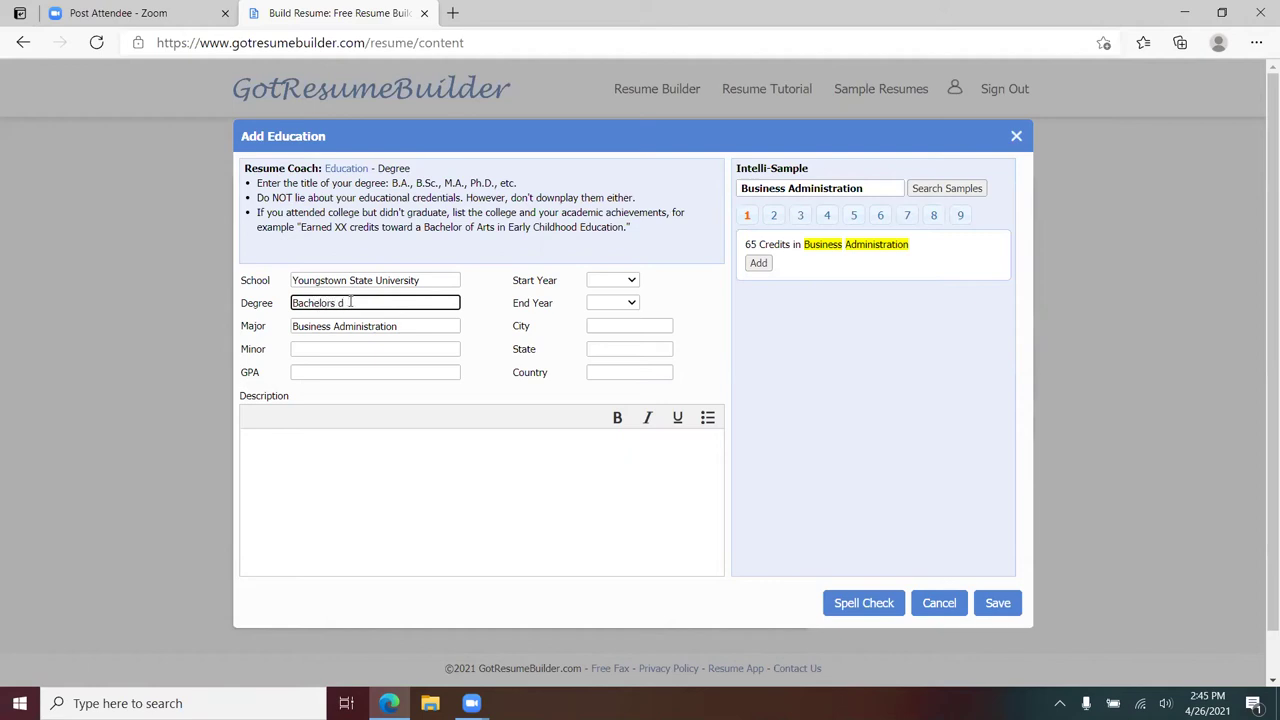
{"action": "key", "text": "BackSpace"}
{"action": "key", "text": "BackSpace"}
{"action": "type", "text": "Degree"}
- Set the city to Youngstown, OH and fill in the GPA of 3.5
{"action": "left_click", "coordinate": [608, 323]}
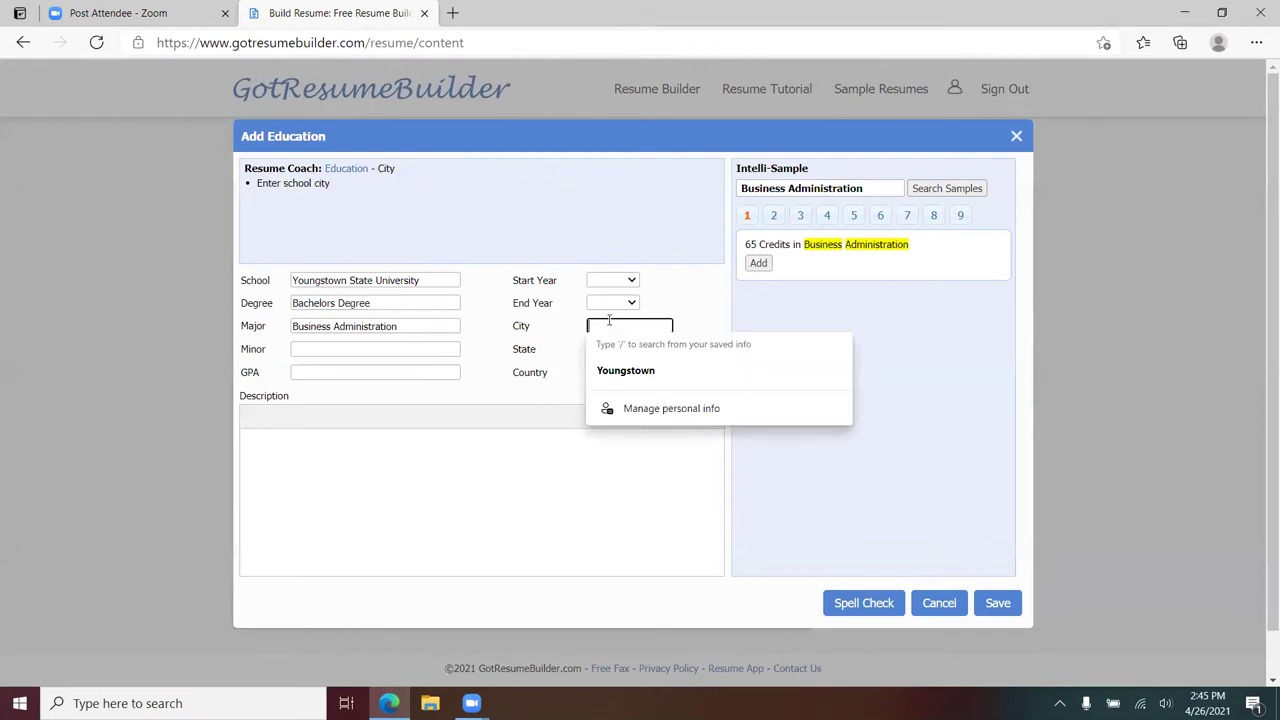
{"action": "type", "text": "Youngstown"}
{"action": "left_click", "coordinate": [645, 372]}
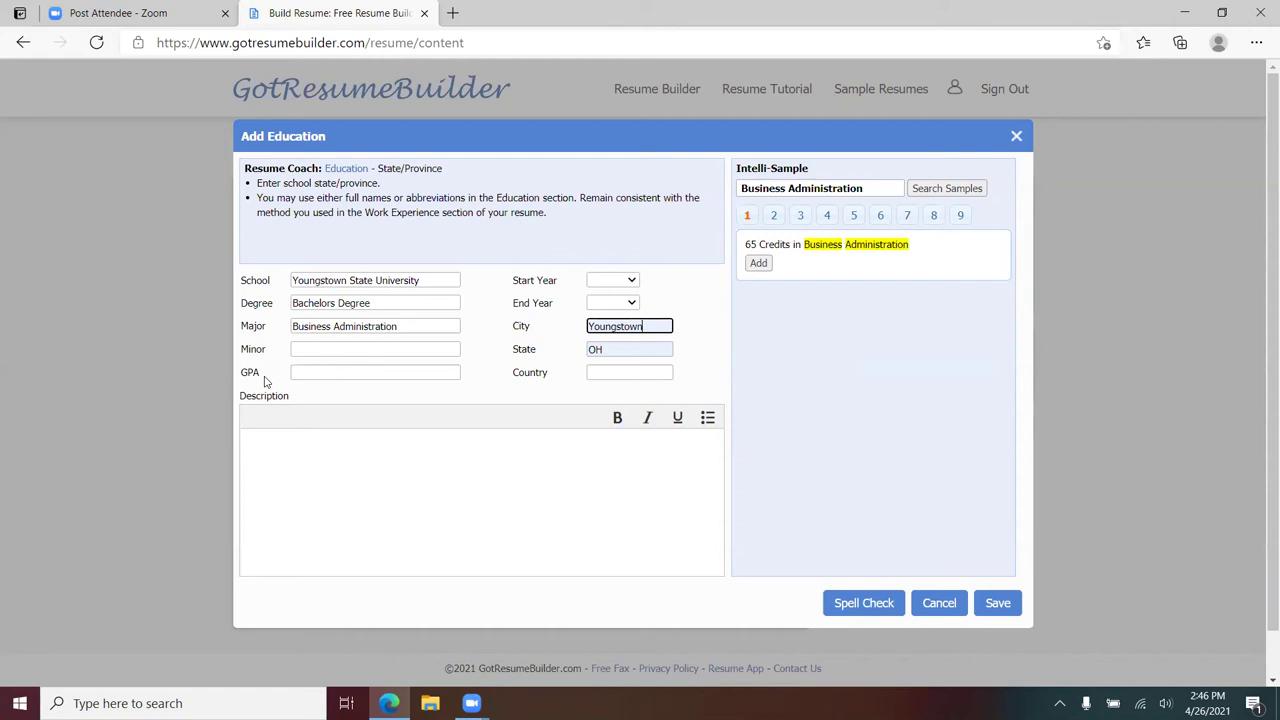
{"action": "left_click", "coordinate": [333, 373]}
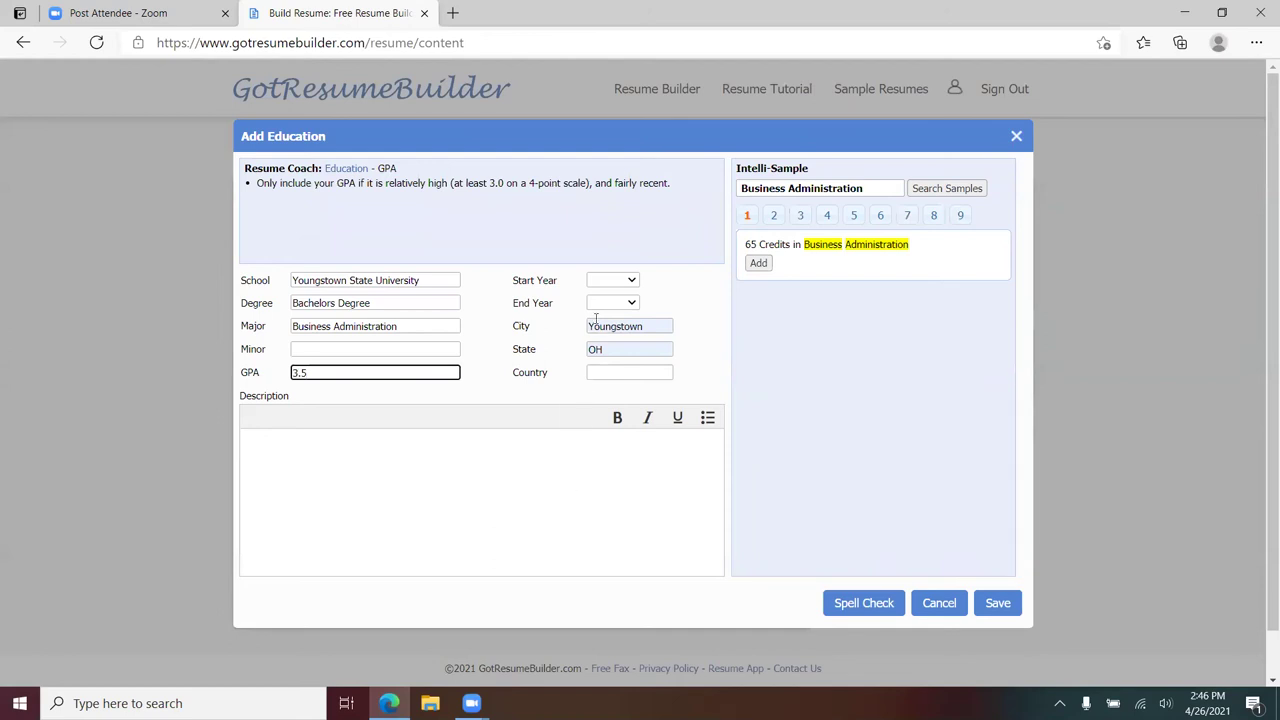
- Set the start year to 2010 and the end year to 2014
{"action": "left_click", "coordinate": [632, 305]}
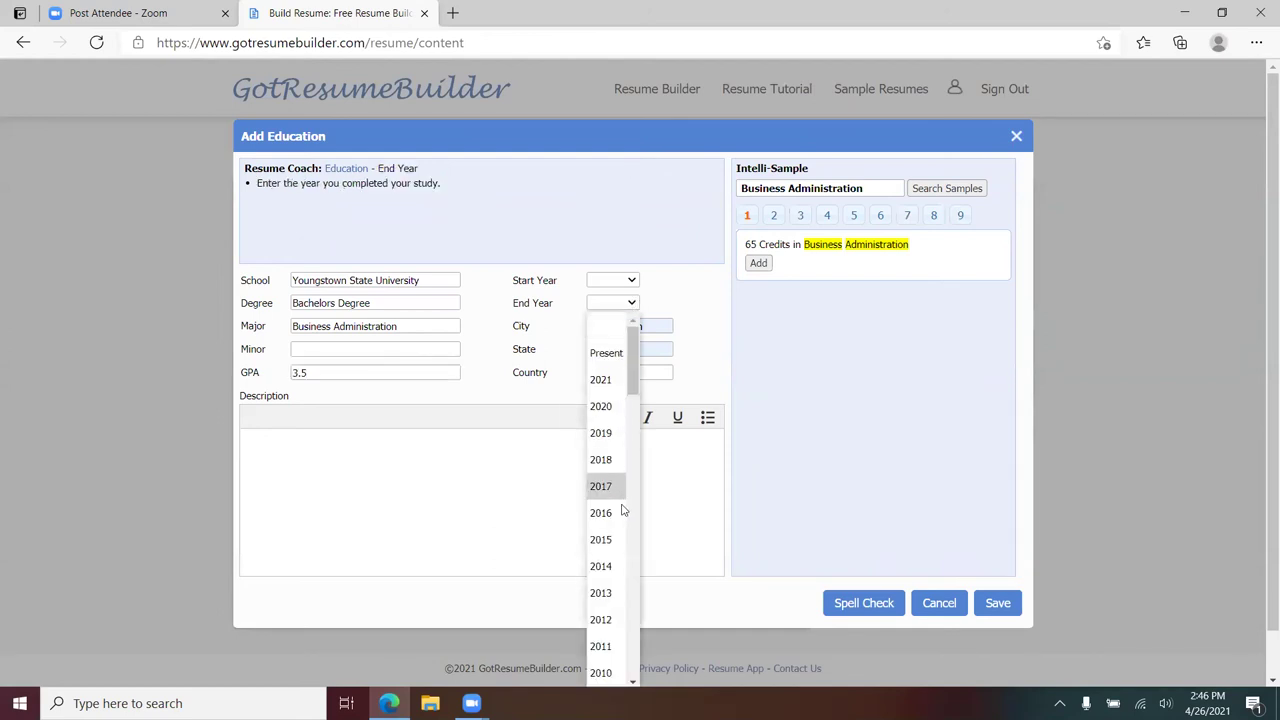
{"action": "left_click", "coordinate": [616, 566]}
{"action": "left_click", "coordinate": [631, 283]}
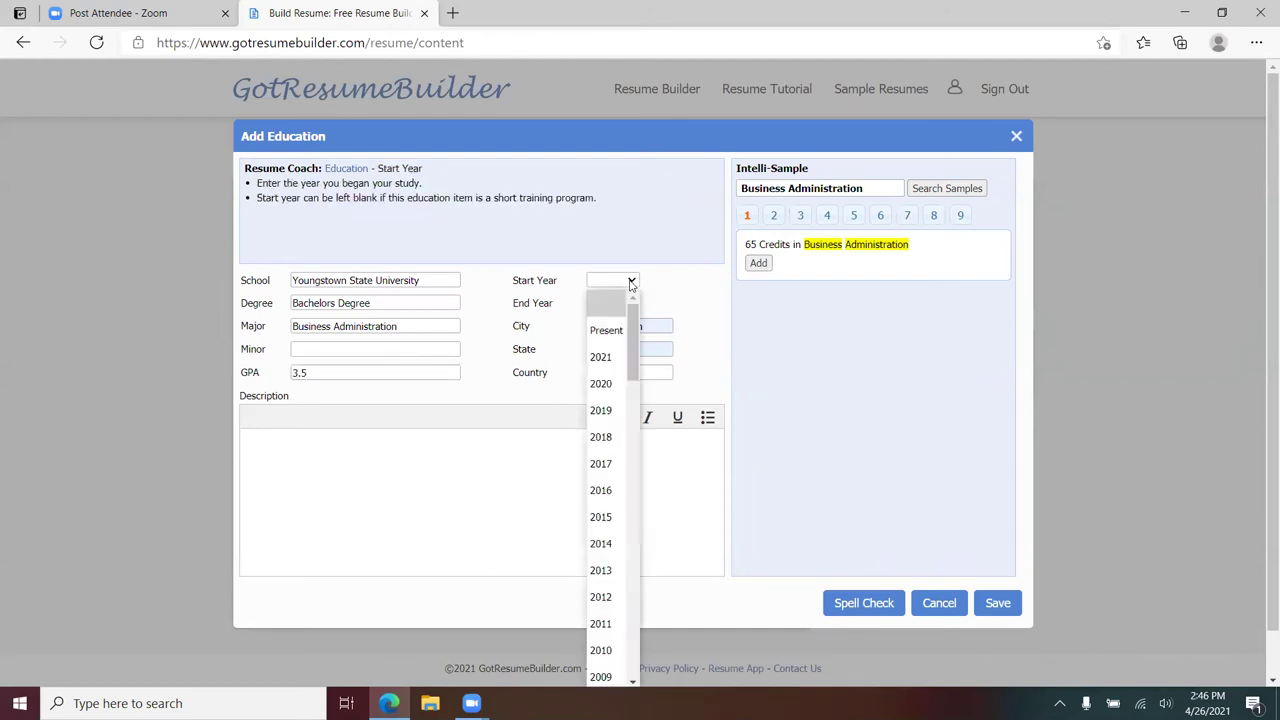
{"action": "left_click", "coordinate": [612, 654]}
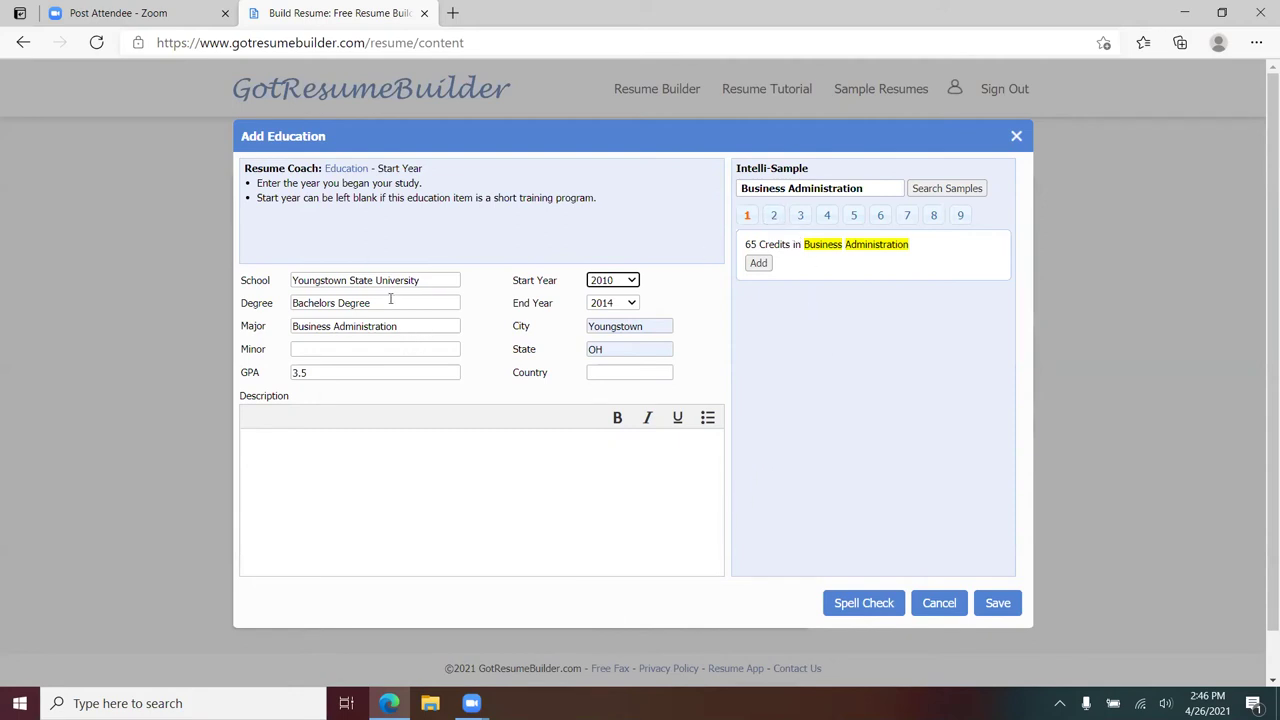
{"action": "left_click", "coordinate": [773, 215]}
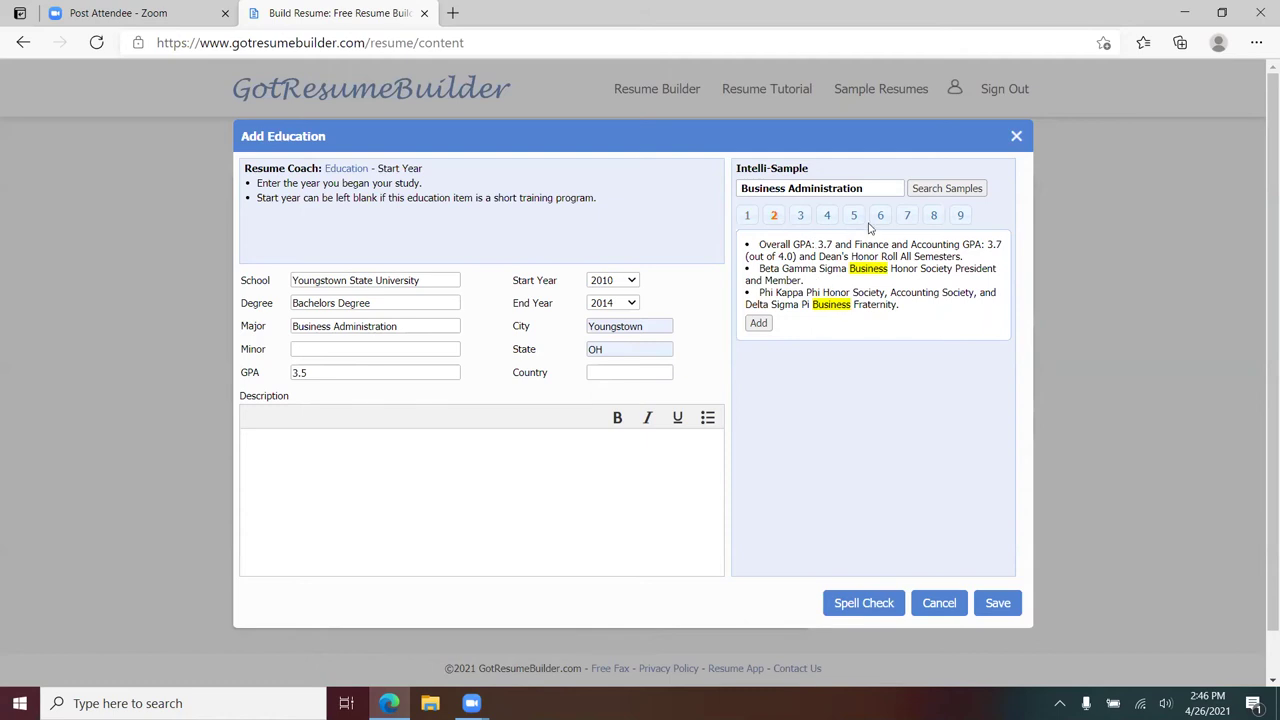
- Paste two Campus Leadership sample bullets into the description and save the education entry
{"action": "left_click", "coordinate": [880, 215]}
{"action": "left_click", "coordinate": [777, 216]}
{"action": "left_click", "coordinate": [906, 217]}
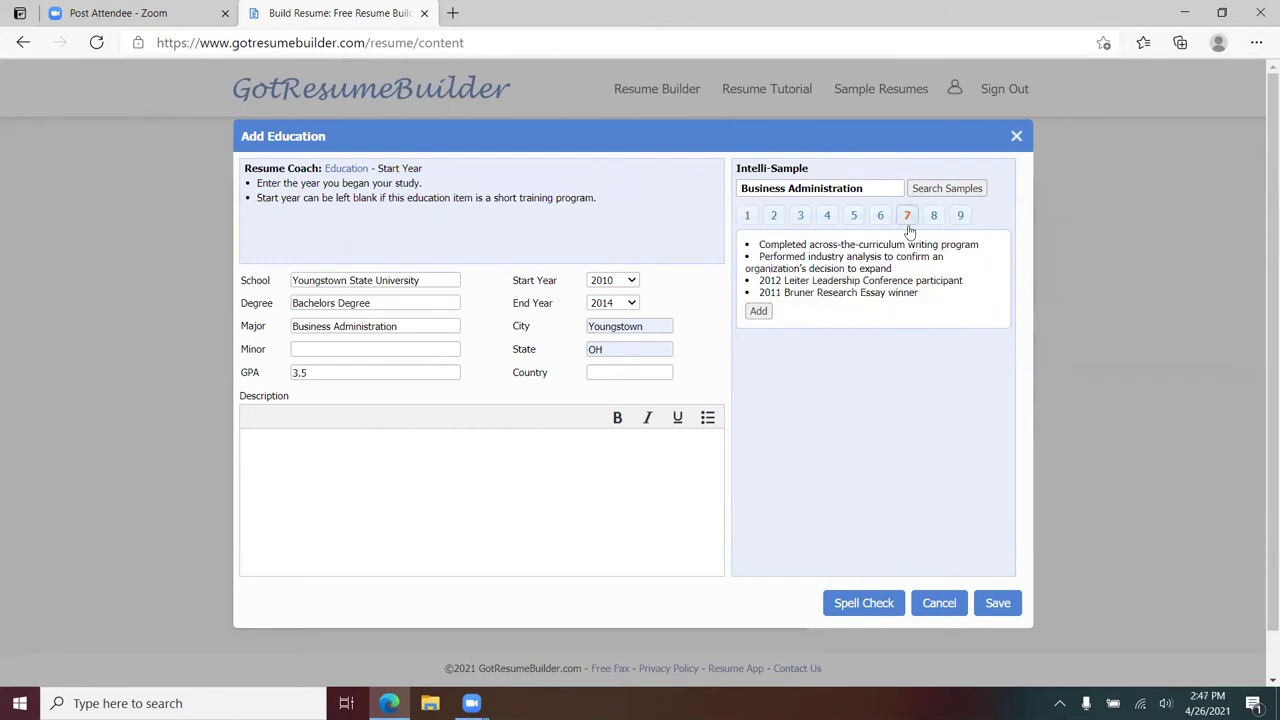
{"action": "left_click", "coordinate": [853, 216]}
{"action": "left_click", "coordinate": [343, 459]}
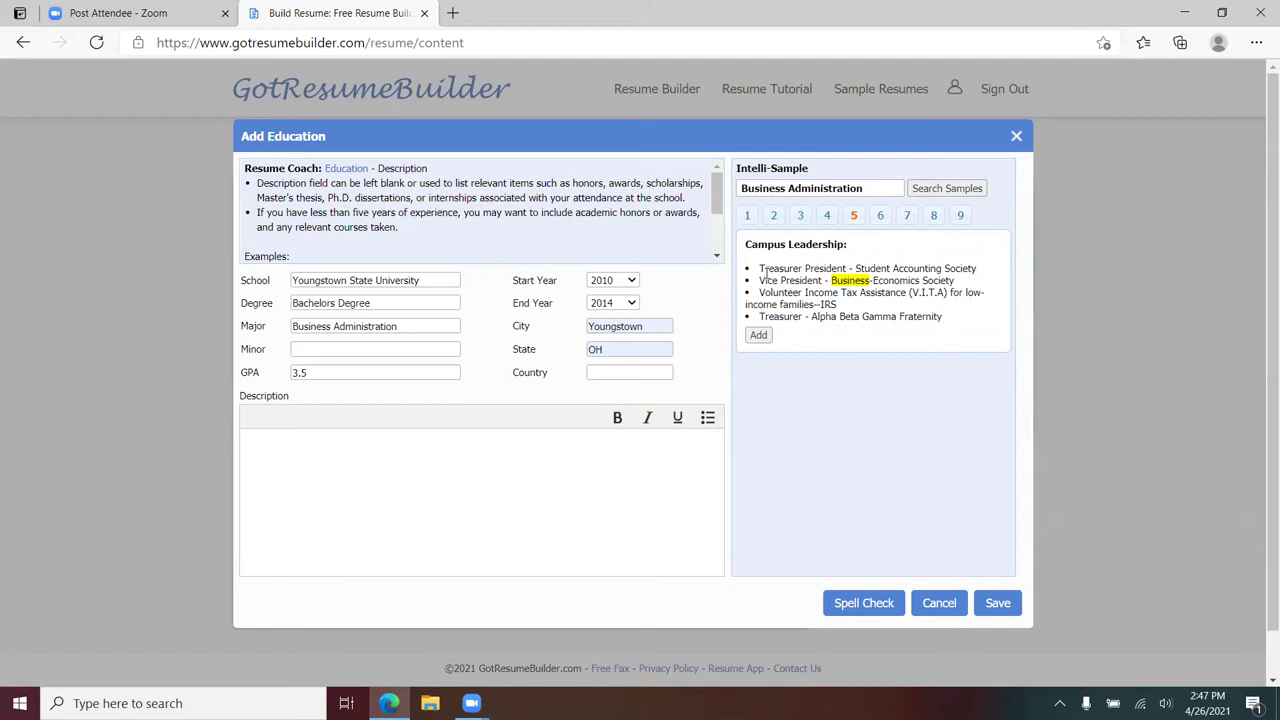
{"action": "left_click_drag", "start_coordinate": [759, 268], "coordinate": [978, 290]}
{"action": "key", "text": "ctrl+c"}
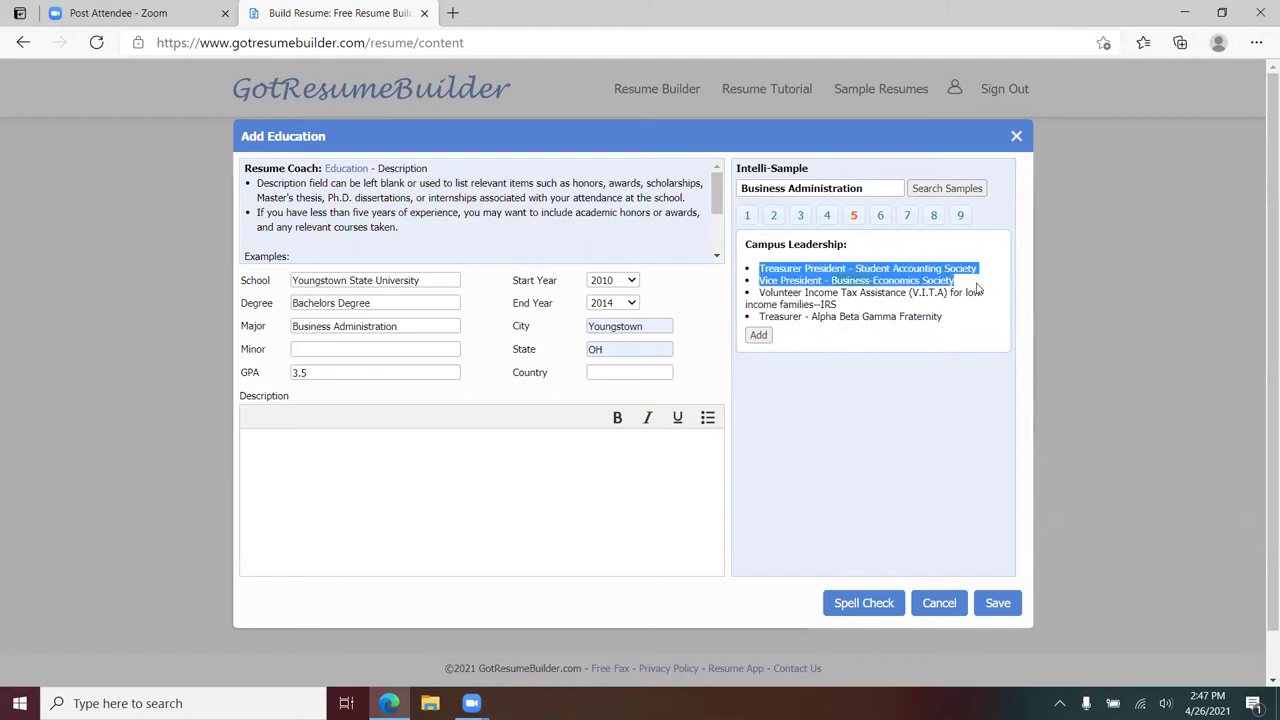
{"action": "left_click", "coordinate": [299, 448]}
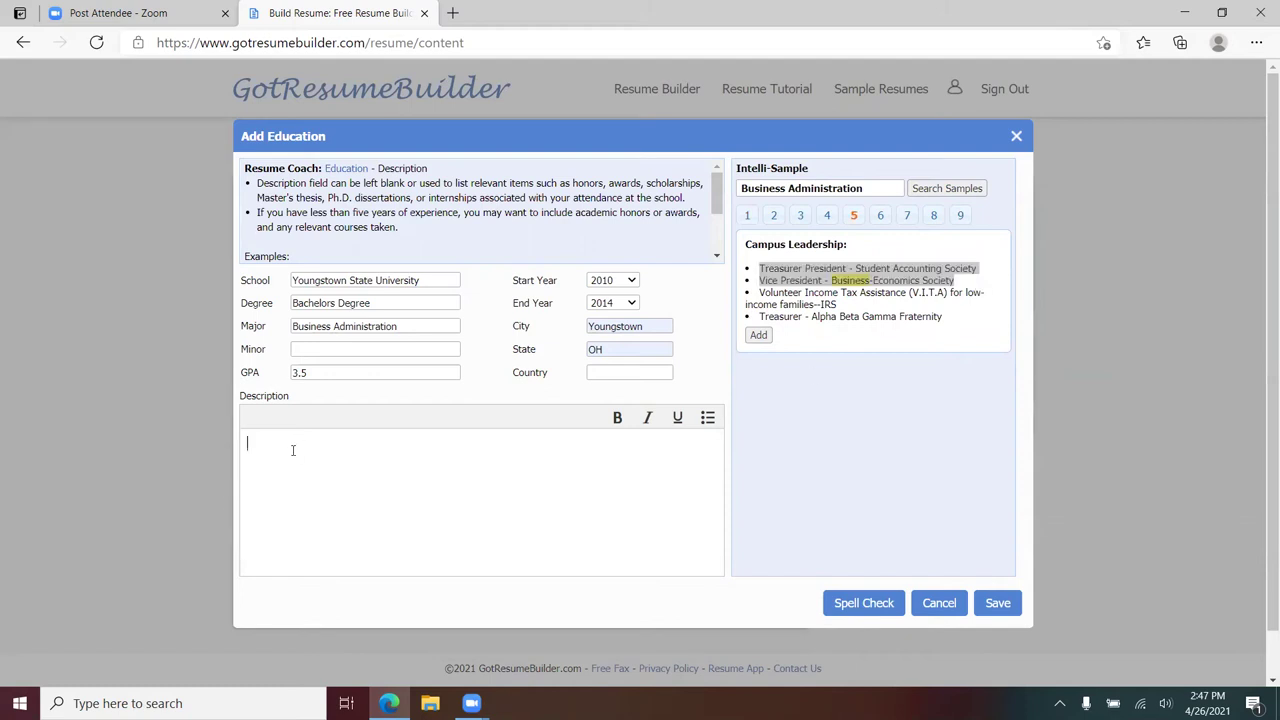
{"action": "key", "text": "ctrl+v"}
{"action": "left_click", "coordinate": [997, 603]}
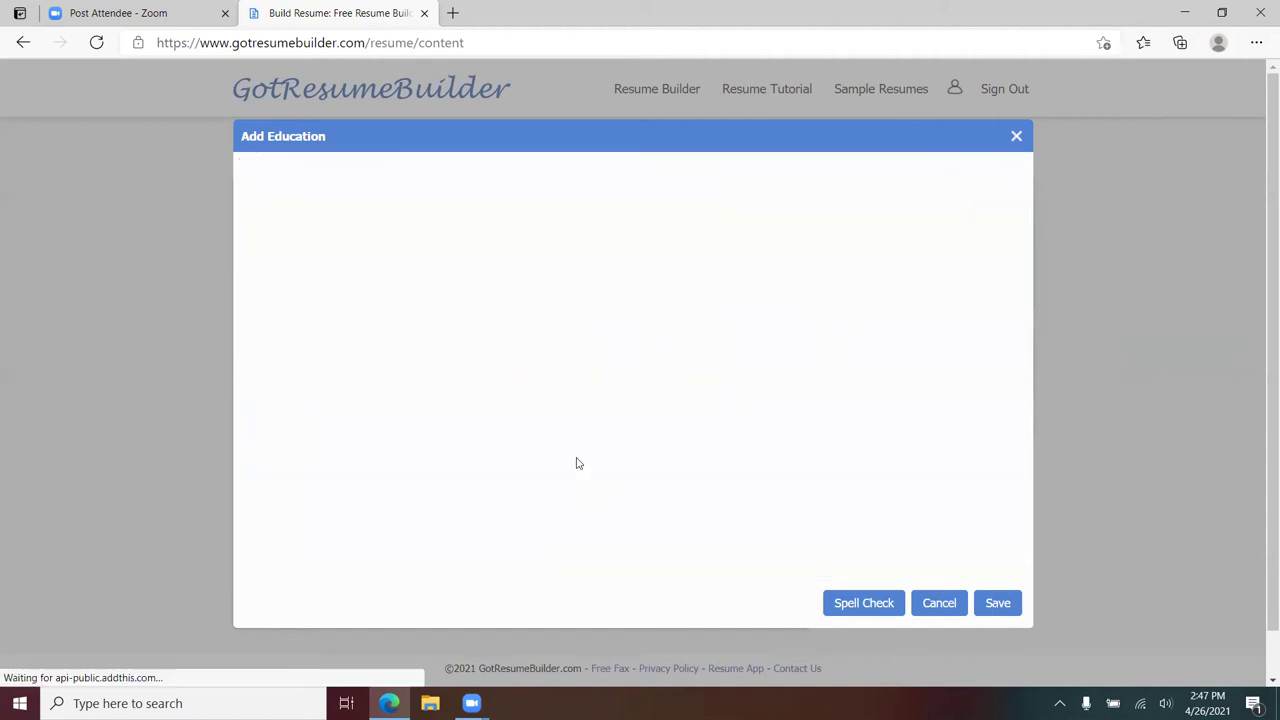
{"action": "scroll", "coordinate": [460, 450], "scroll_direction": "down", "scroll_amount": 1}
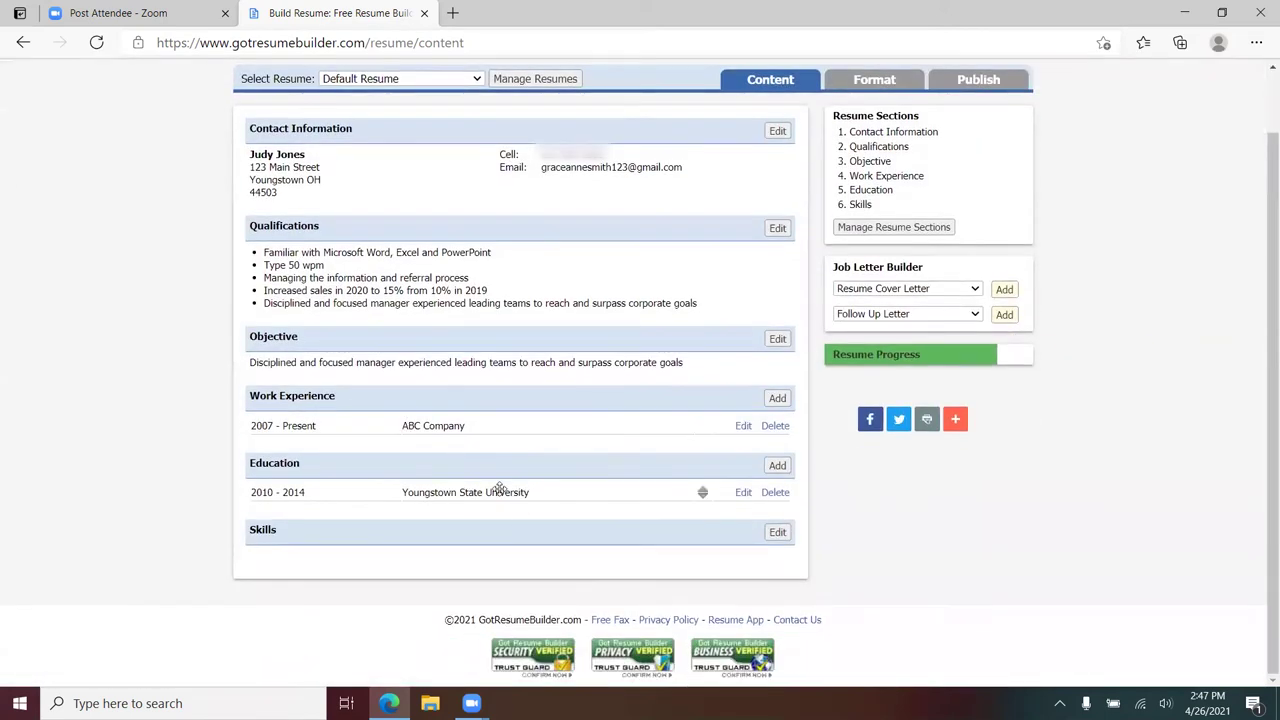
{"action": "scroll", "coordinate": [990, 430], "scroll_direction": "up", "scroll_amount": 1}
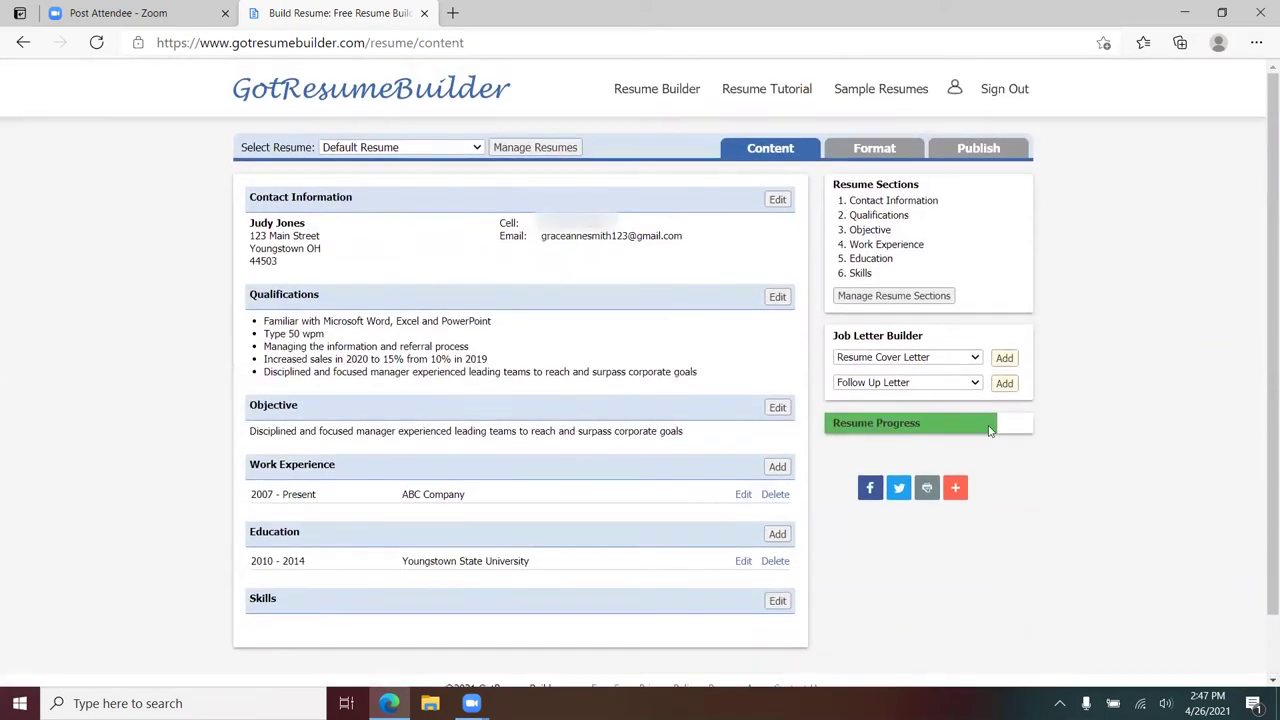
{"action": "left_click", "coordinate": [876, 150]}
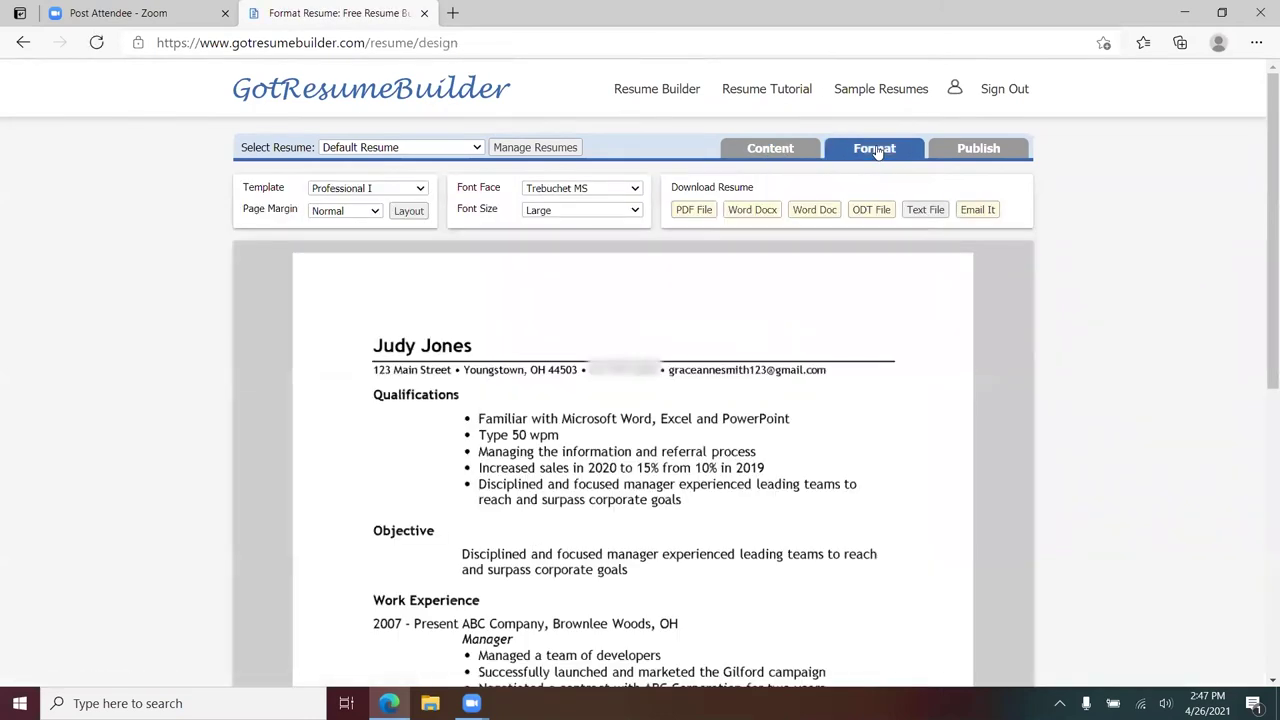
{"action": "scroll", "coordinate": [643, 279], "scroll_direction": "down", "scroll_amount": 5}
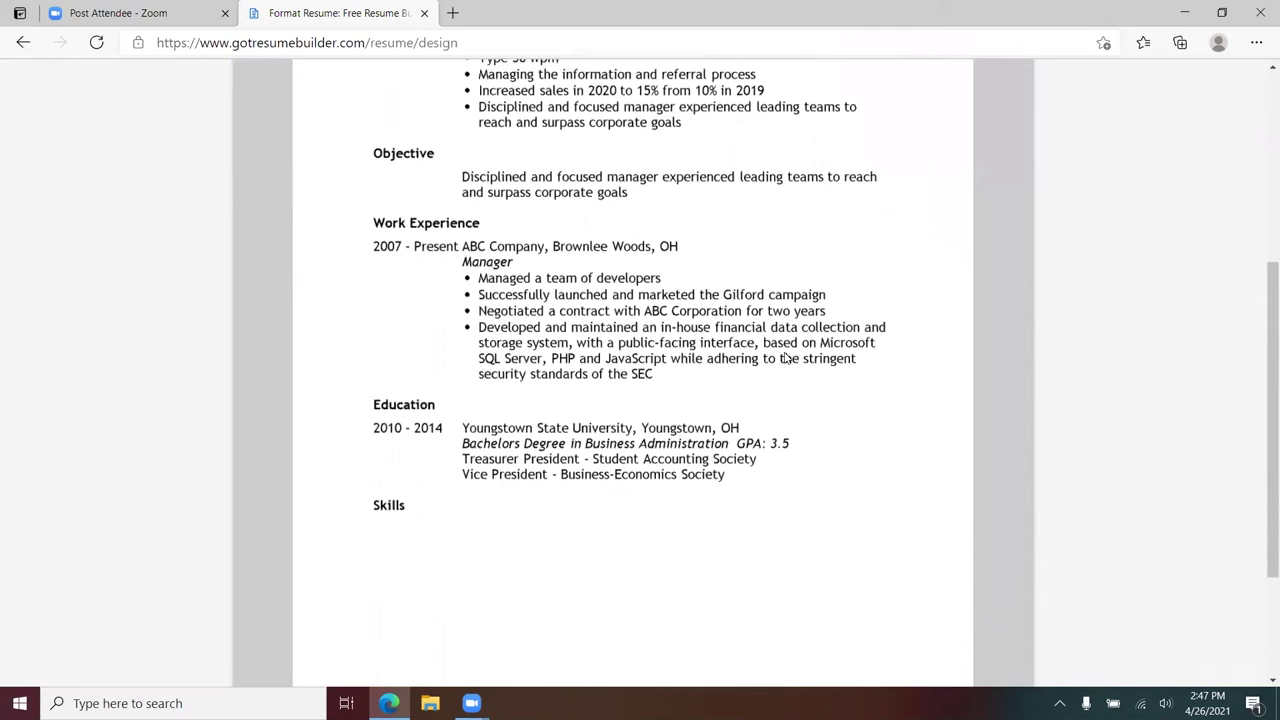
{"action": "scroll", "coordinate": [860, 451], "scroll_direction": "up", "scroll_amount": 5}
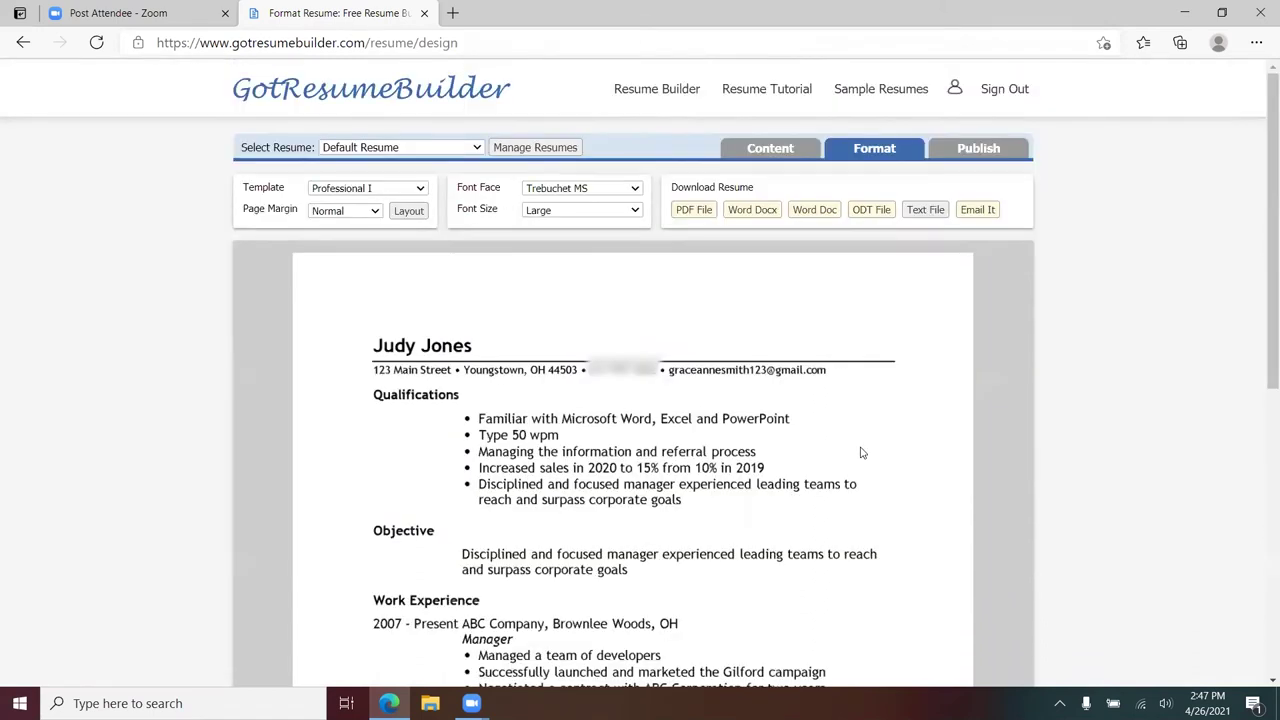
{"action": "left_click", "coordinate": [757, 155]}
{"action": "scroll", "coordinate": [1047, 383], "scroll_direction": "down", "scroll_amount": 1}
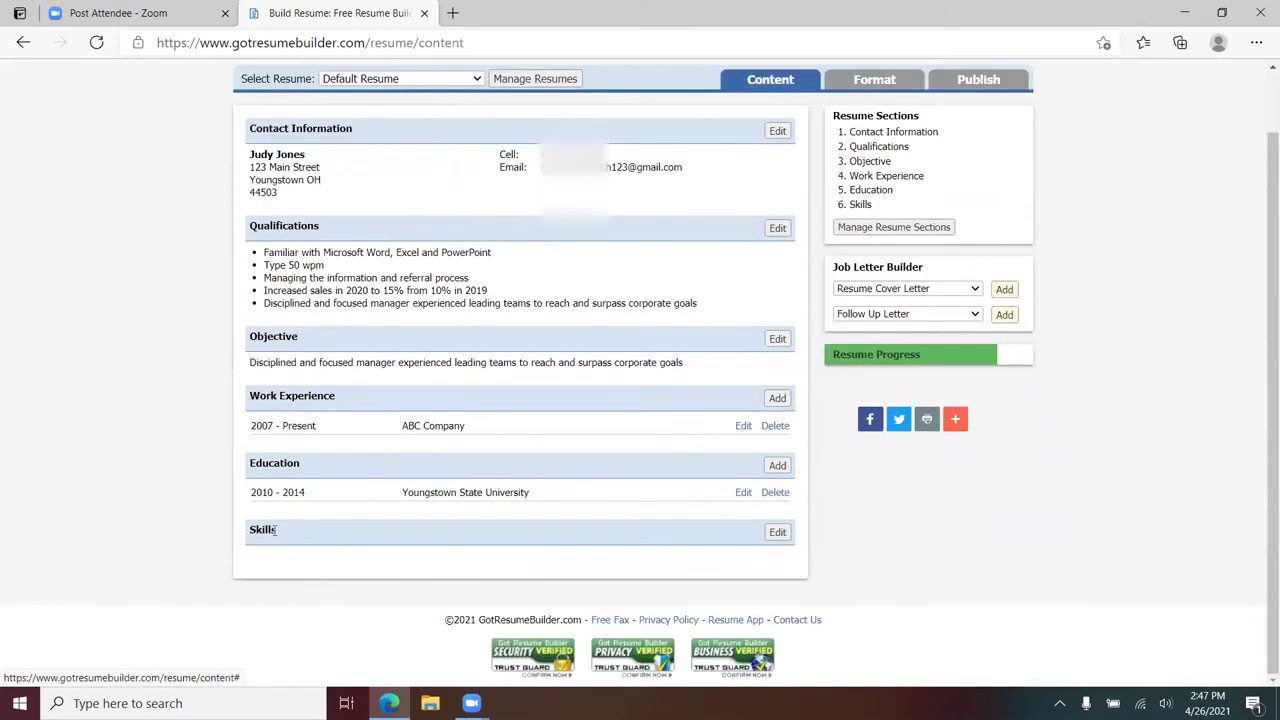
- Write 'Efficient in Photoshop' in the Skills section and save it
{"action": "left_click", "coordinate": [777, 531]}
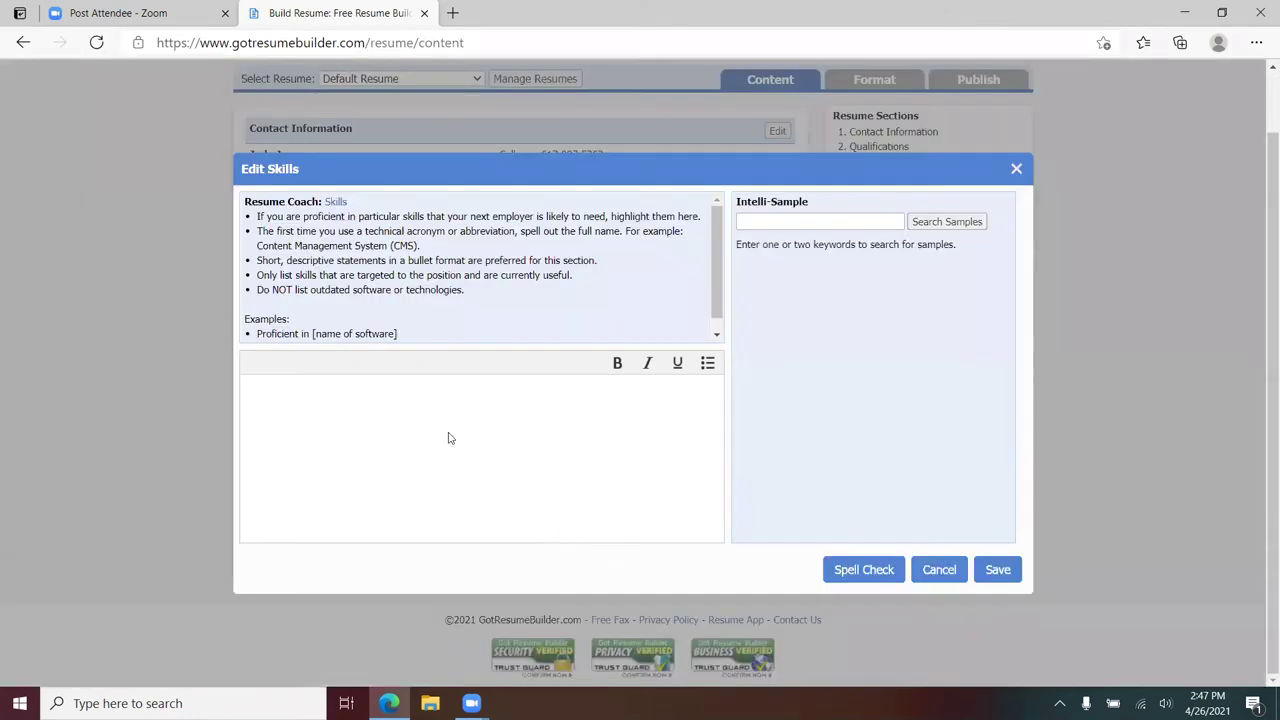
{"action": "type", "text": "cient in Photoshop"}
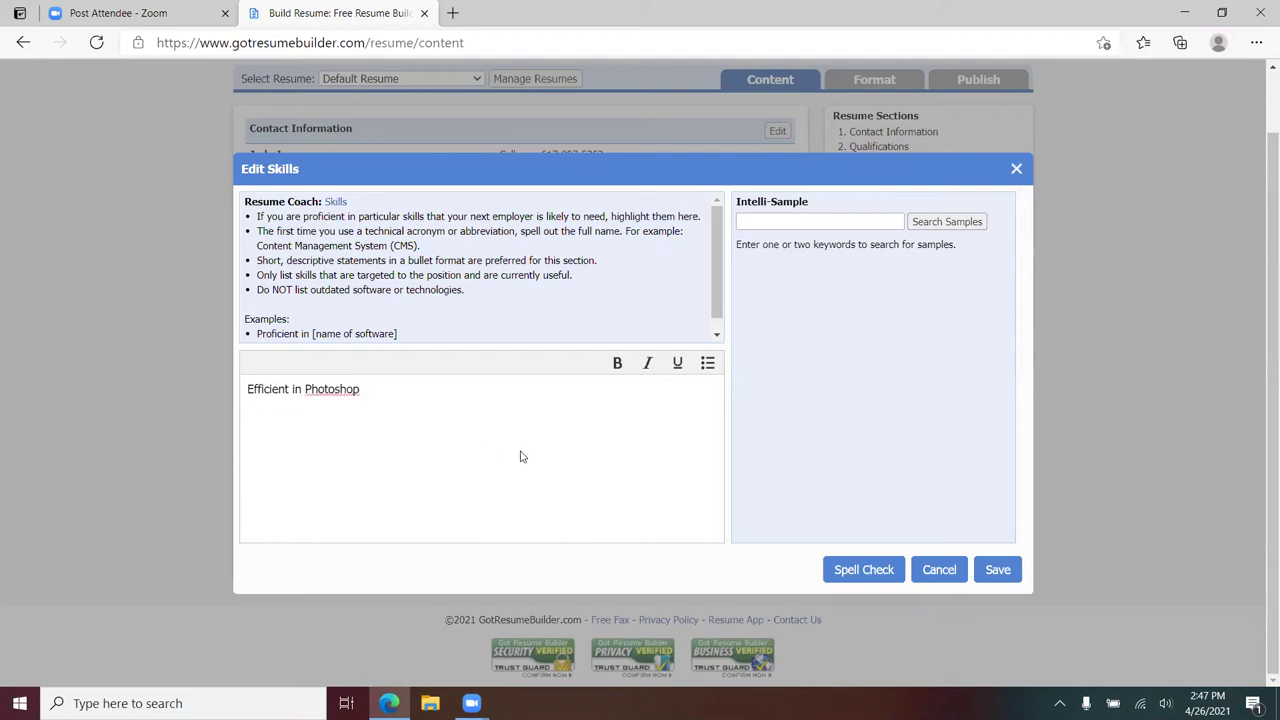
{"action": "left_click", "coordinate": [996, 570]}
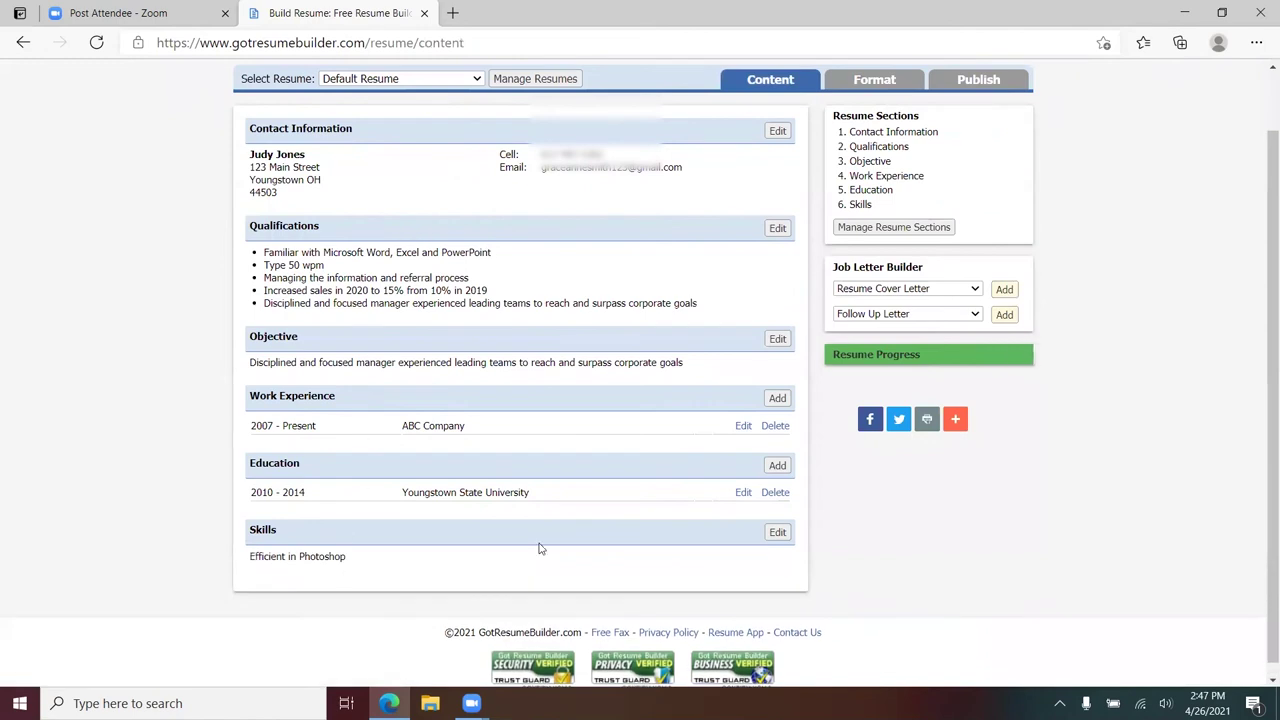
{"action": "scroll", "coordinate": [292, 598], "scroll_direction": "up", "scroll_amount": 1}
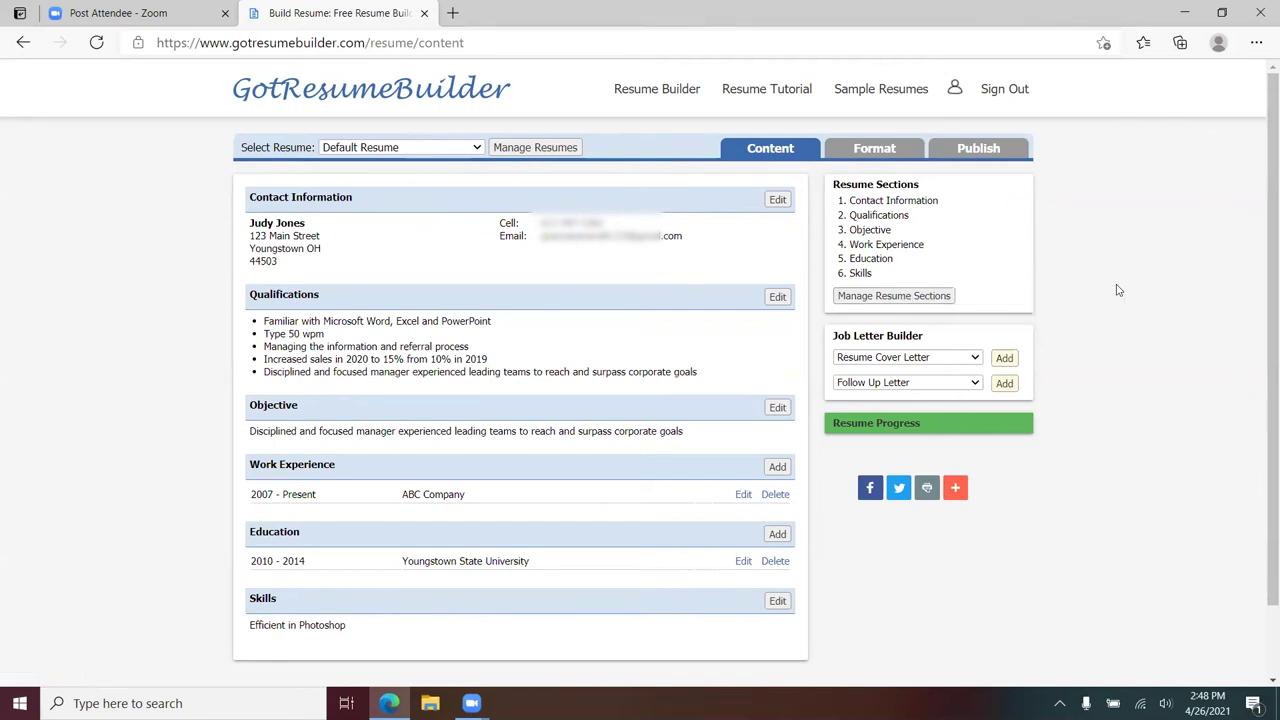
- Add the Military Experience section type through Manage Resume Sections, then close the dialog
{"action": "left_click", "coordinate": [903, 296]}
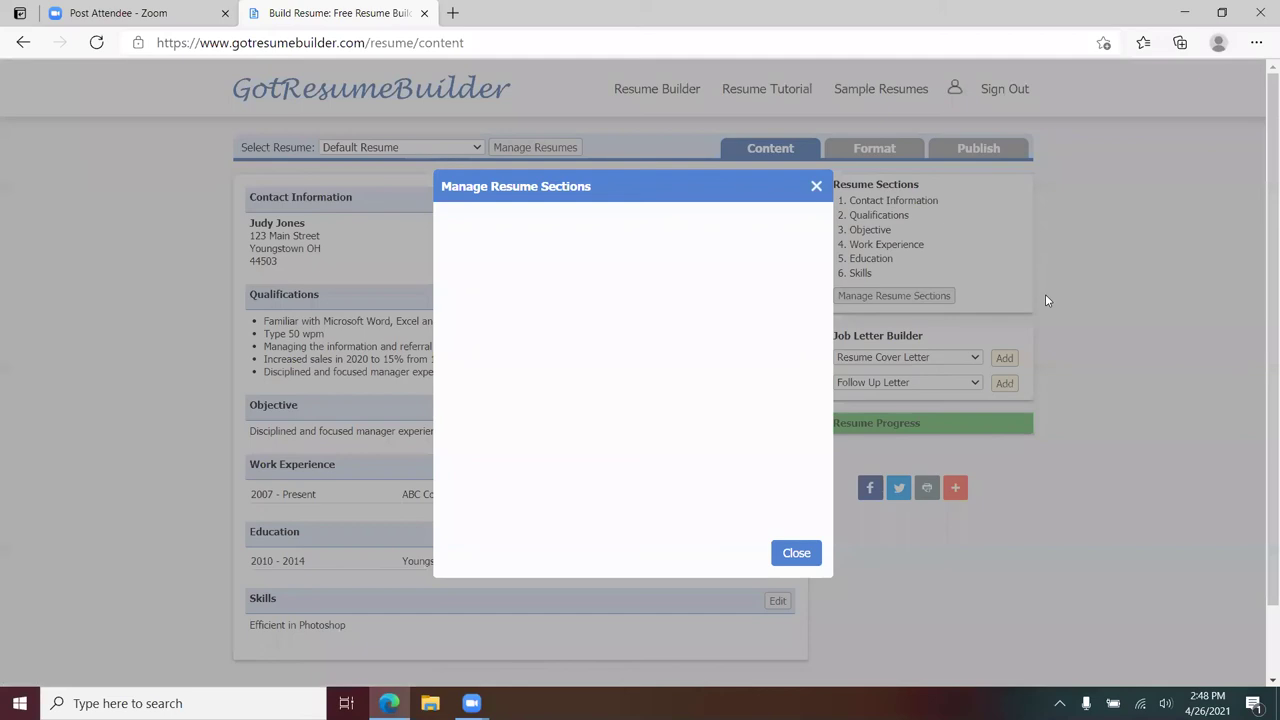
{"action": "left_click_drag", "start_coordinate": [673, 190], "coordinate": [645, 87]}
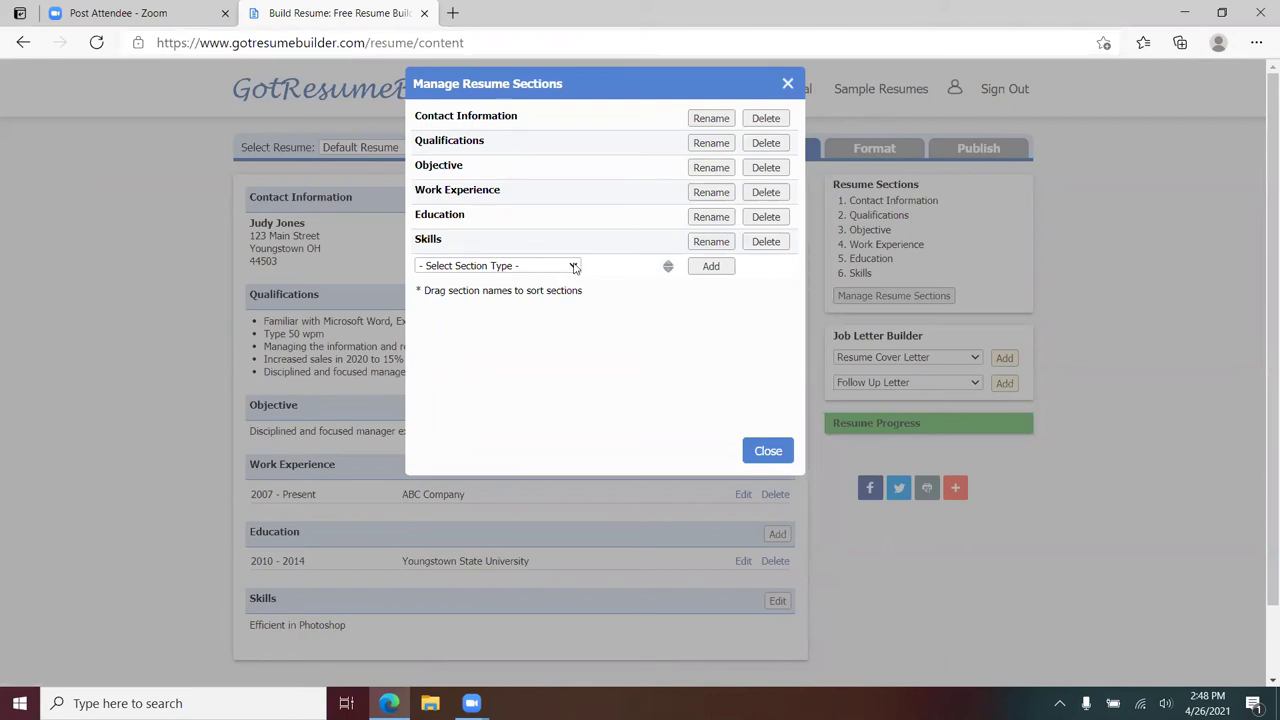
{"action": "left_click", "coordinate": [575, 267]}
{"action": "scroll", "coordinate": [532, 360], "scroll_direction": "down", "scroll_amount": 5}
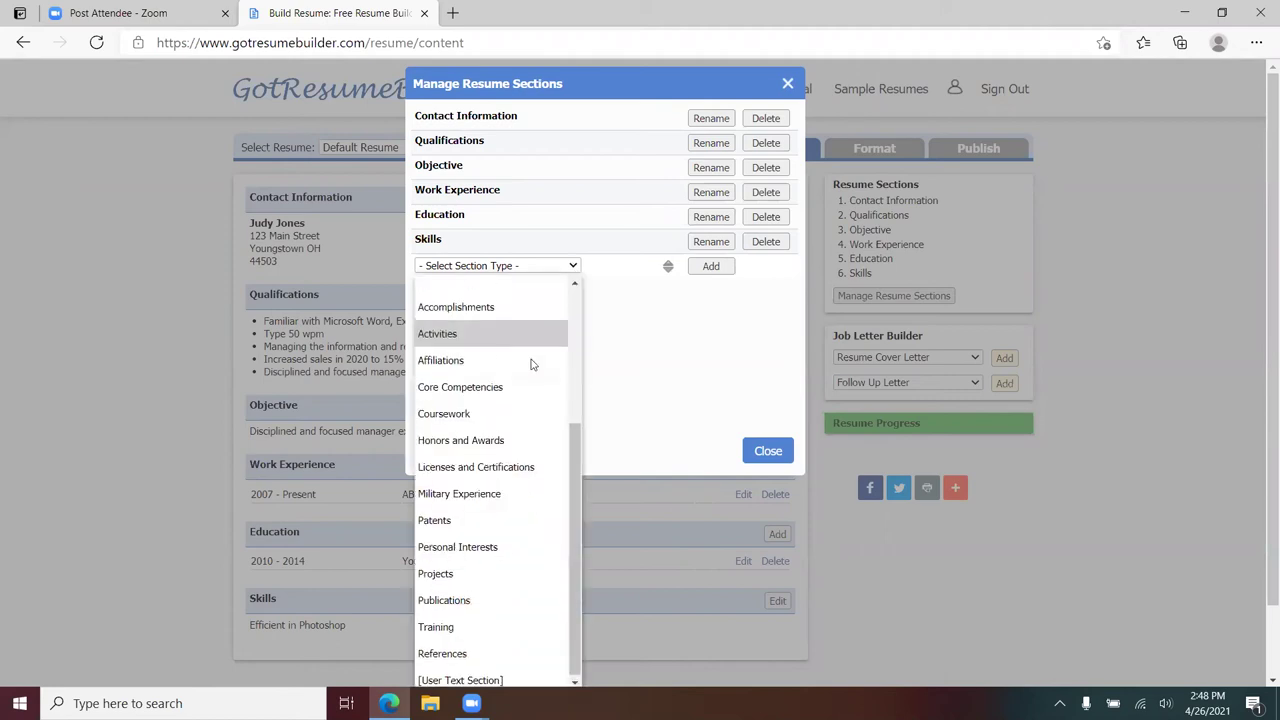
{"action": "left_click", "coordinate": [488, 492]}
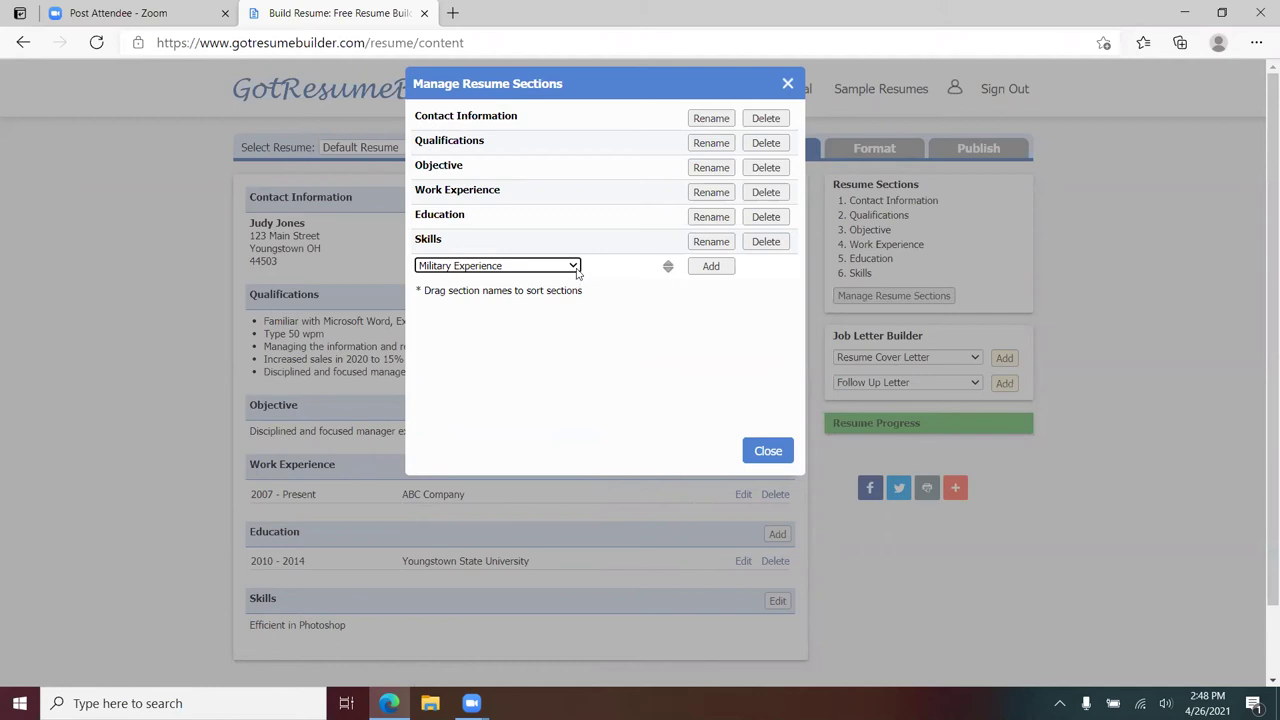
{"action": "left_click", "coordinate": [710, 266]}
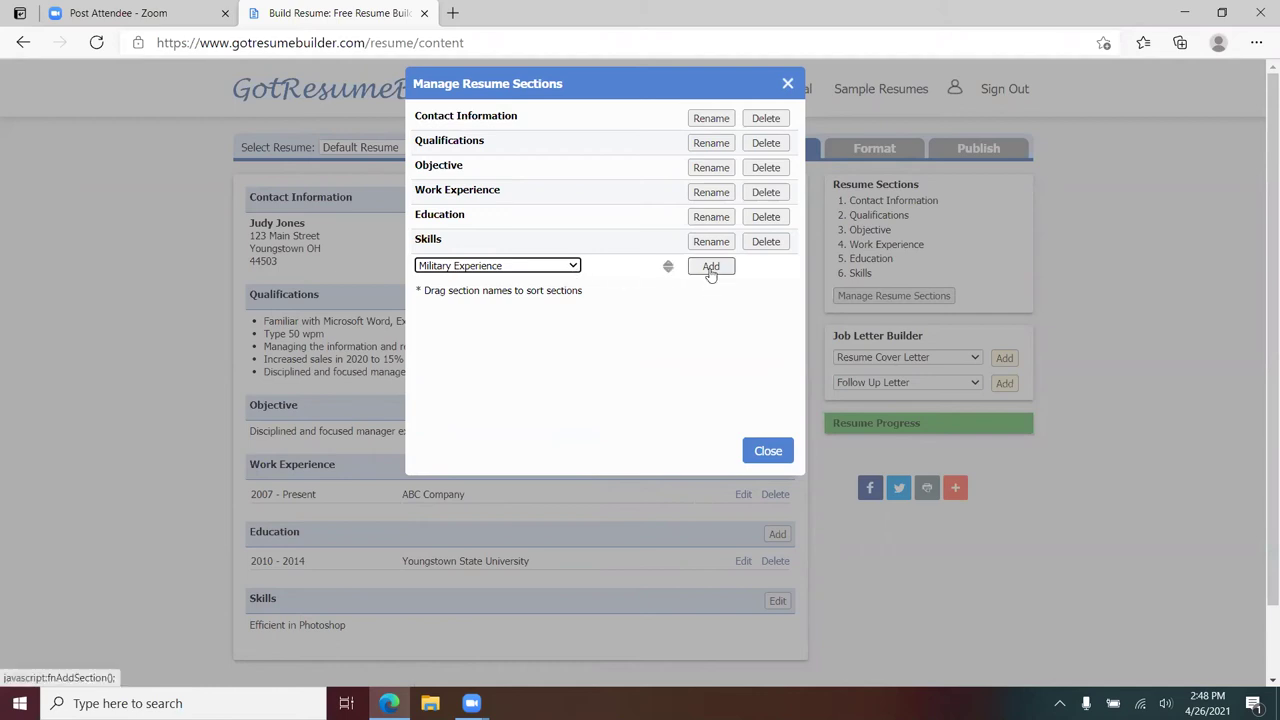
{"action": "left_click", "coordinate": [765, 452]}
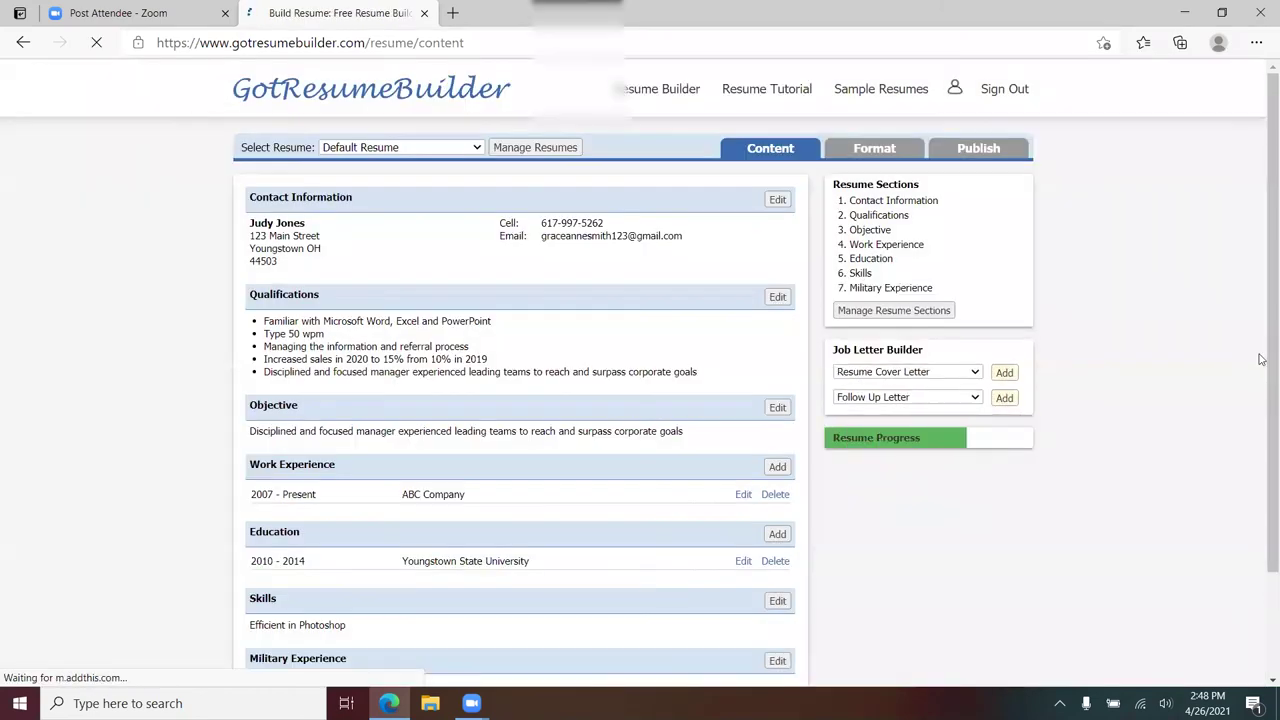
{"action": "scroll", "coordinate": [1262, 358], "scroll_direction": "down", "scroll_amount": 3}
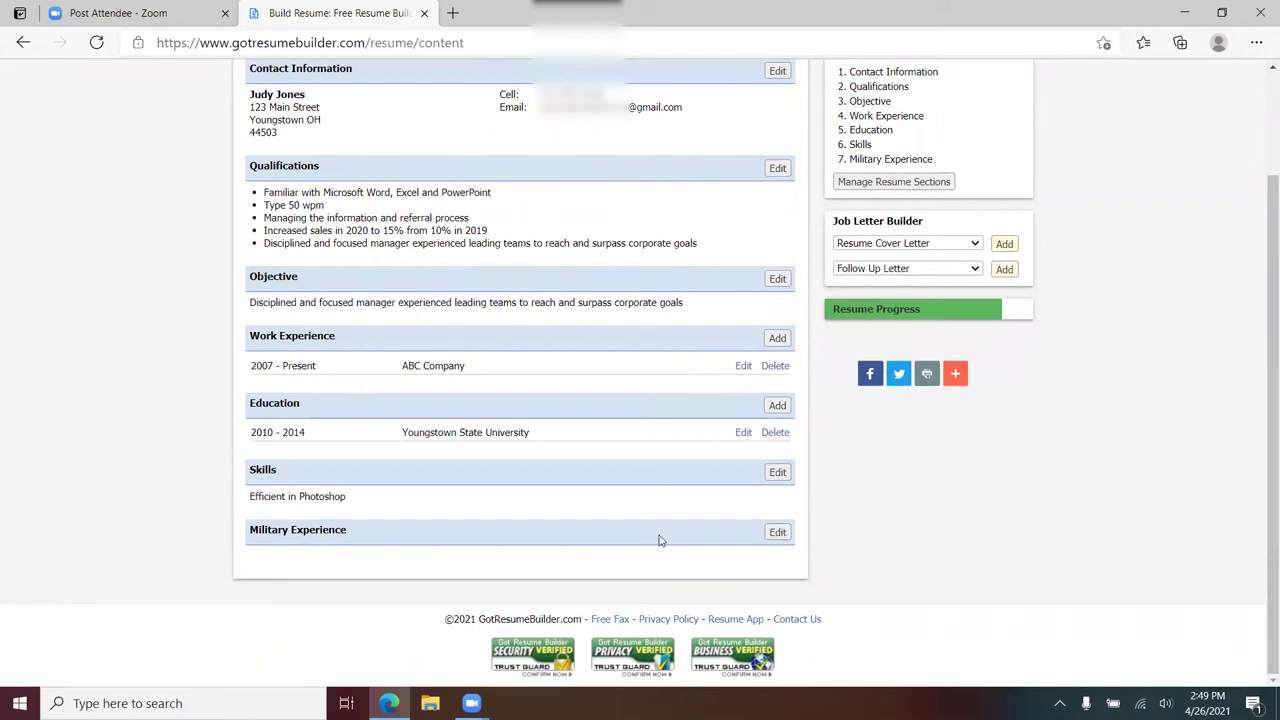
- Enter bulleted lines 'Servied in the United States Navy for 8 years' and 'Honorably discharged with an E-3 Status', then save
{"action": "left_click", "coordinate": [777, 532]}
{"action": "left_click", "coordinate": [362, 435]}
{"action": "type", "text": "Servied in the United "}
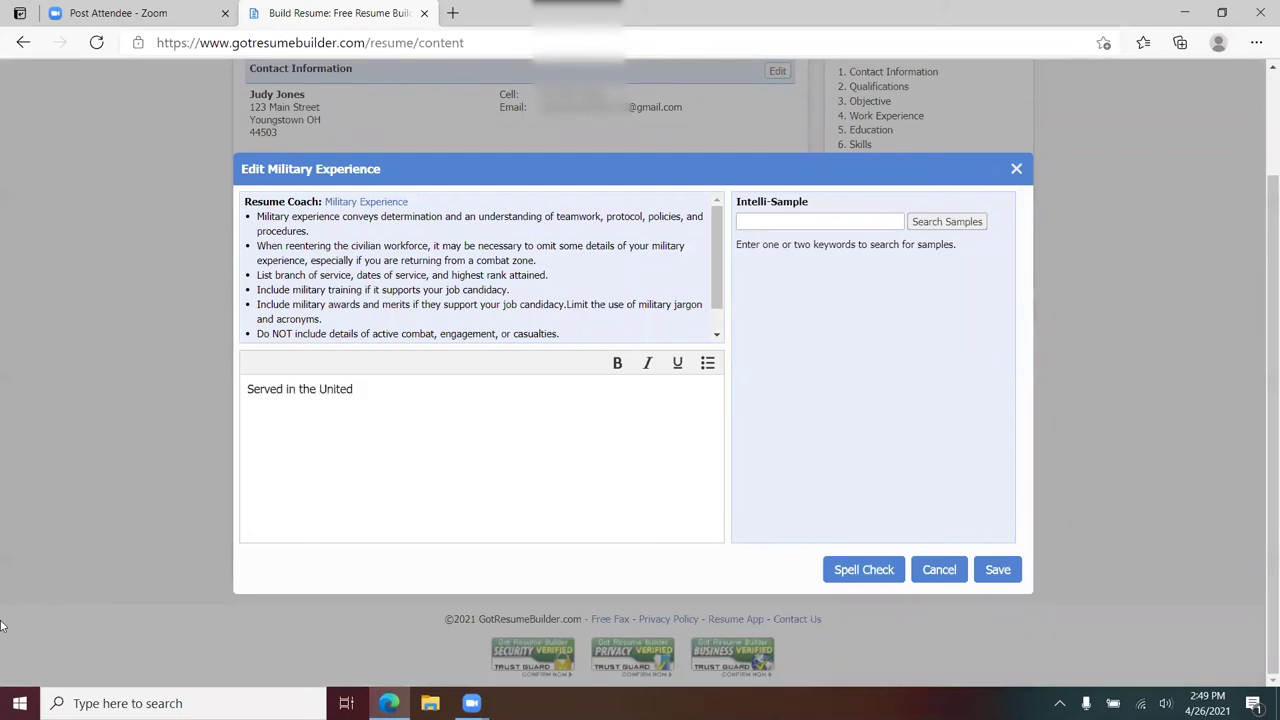
{"action": "type", "text": "States Navy for 8 years"}
{"action": "left_click", "coordinate": [707, 363]}
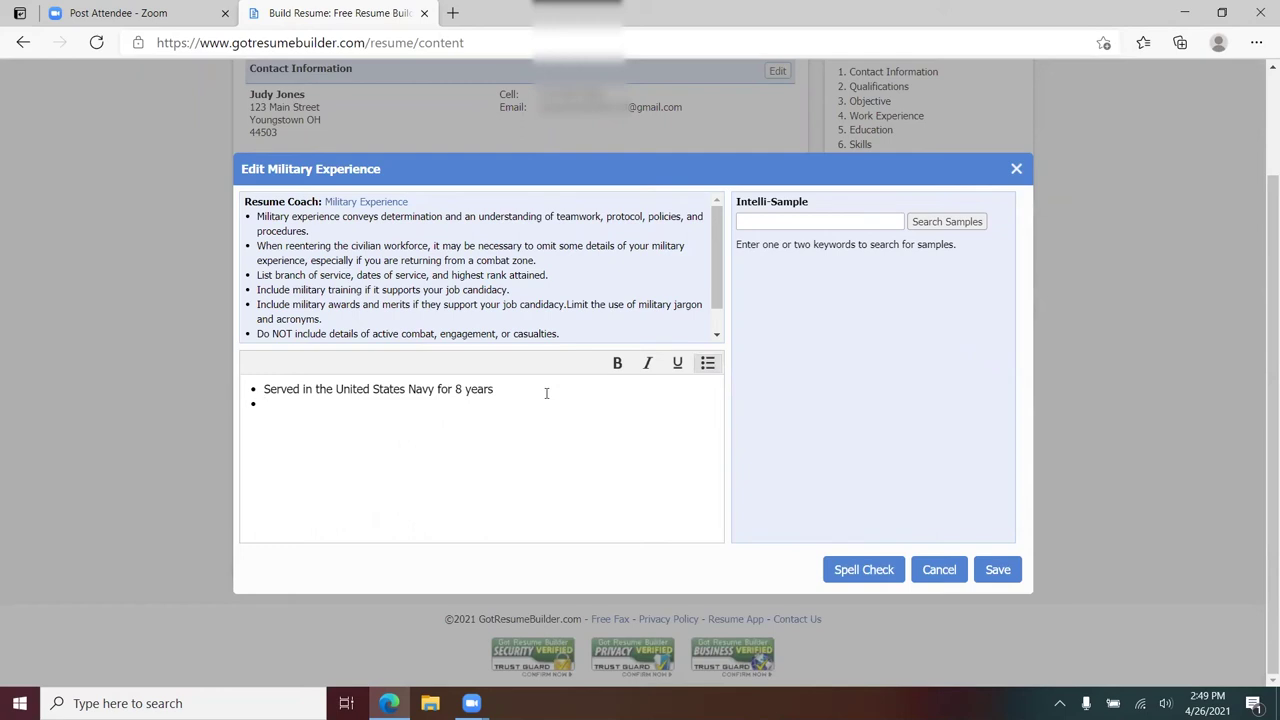
{"action": "type", "text": "H"}
{"action": "key", "text": "BackSpace"}
{"action": "type", "text": "Honorable"}
{"action": "key", "text": "BackSpace"}
{"action": "type", "text": "y discharged with "}
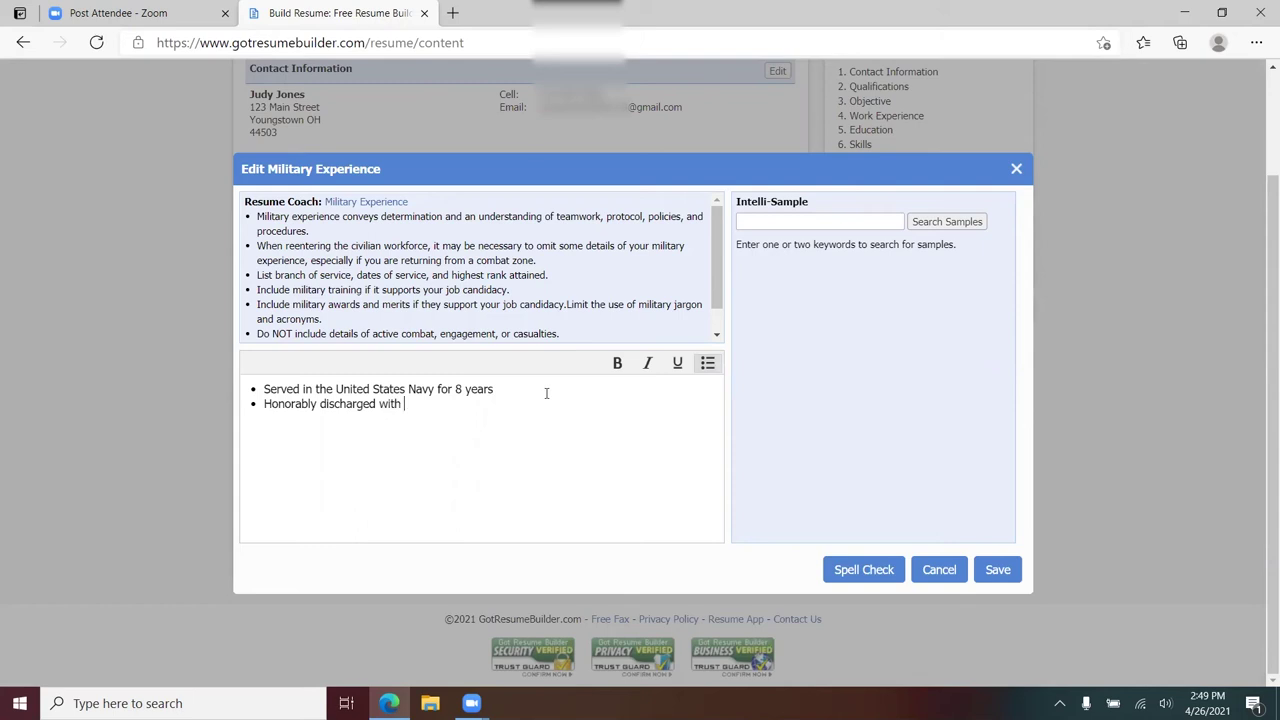
{"action": "type", "text": "an E-3 Status"}
{"action": "left_click", "coordinate": [998, 569]}
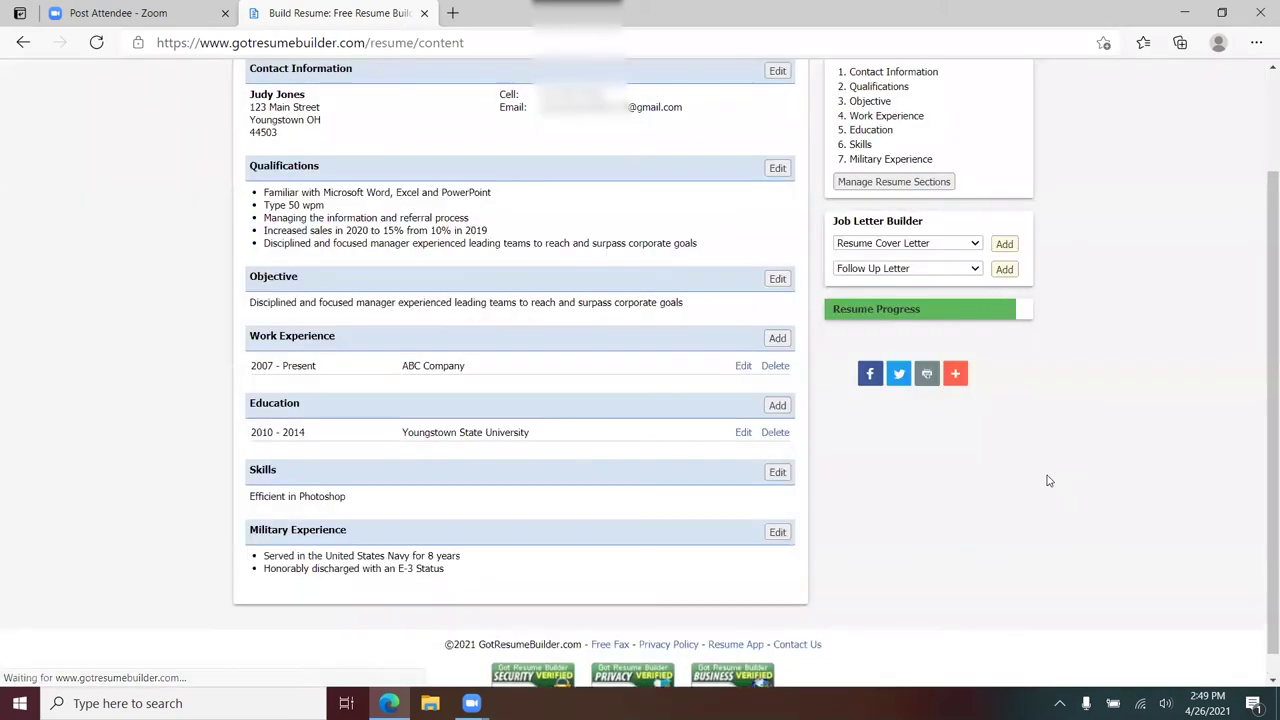
{"action": "scroll", "coordinate": [1243, 190], "scroll_direction": "up", "scroll_amount": 3}
{"action": "left_click", "coordinate": [873, 147]}
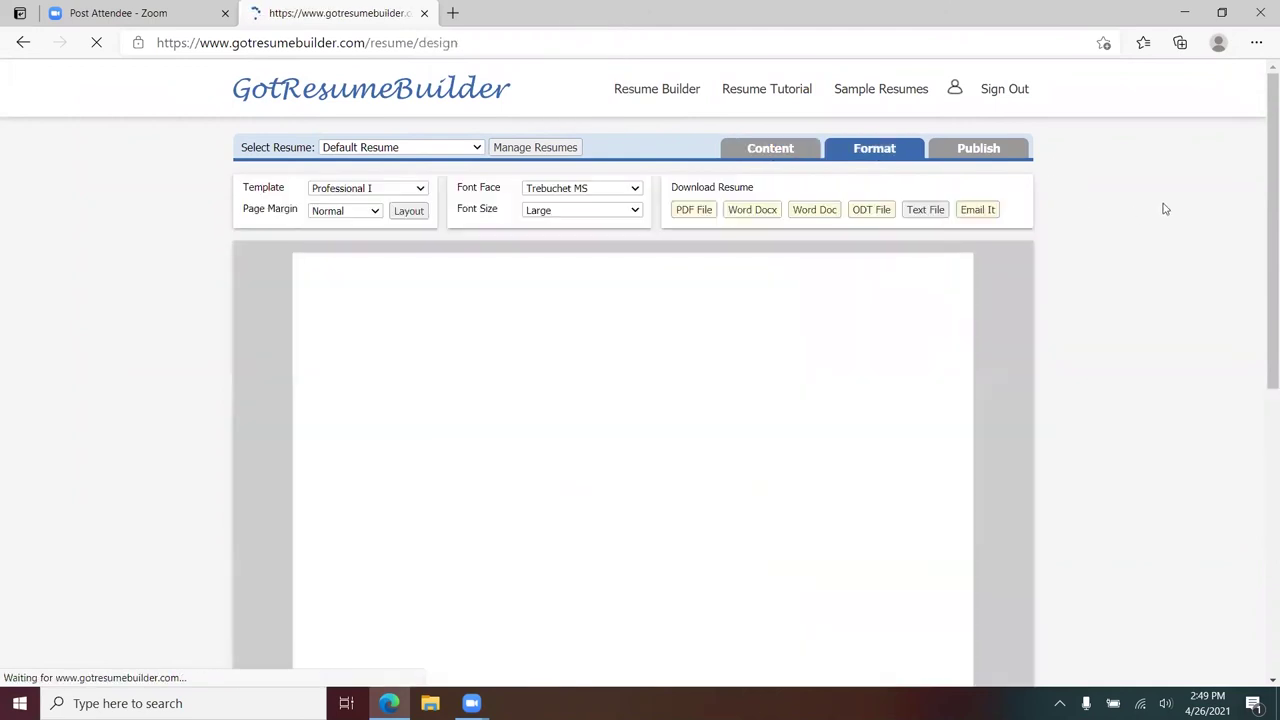
{"action": "scroll", "coordinate": [899, 247], "scroll_direction": "down", "scroll_amount": 3}
{"action": "scroll", "coordinate": [899, 247], "scroll_direction": "down", "scroll_amount": 3}
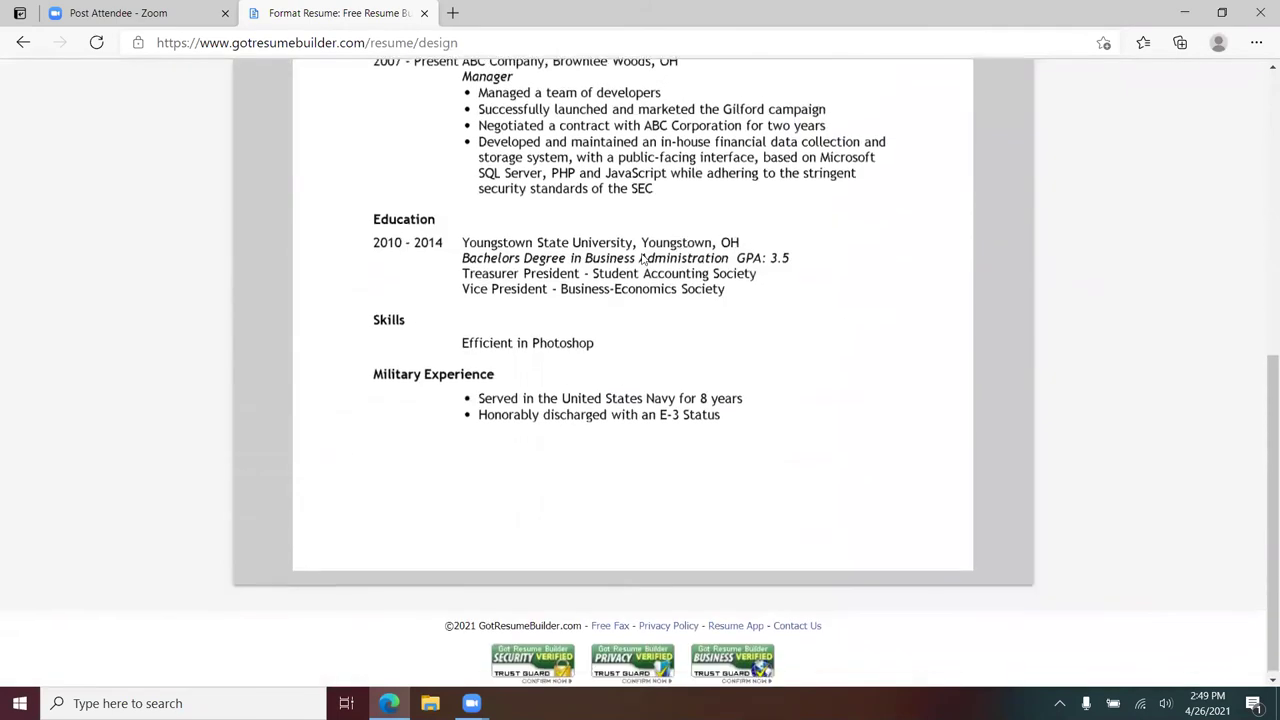
{"action": "scroll", "coordinate": [766, 374], "scroll_direction": "up", "scroll_amount": 7}
{"action": "left_click", "coordinate": [775, 158]}
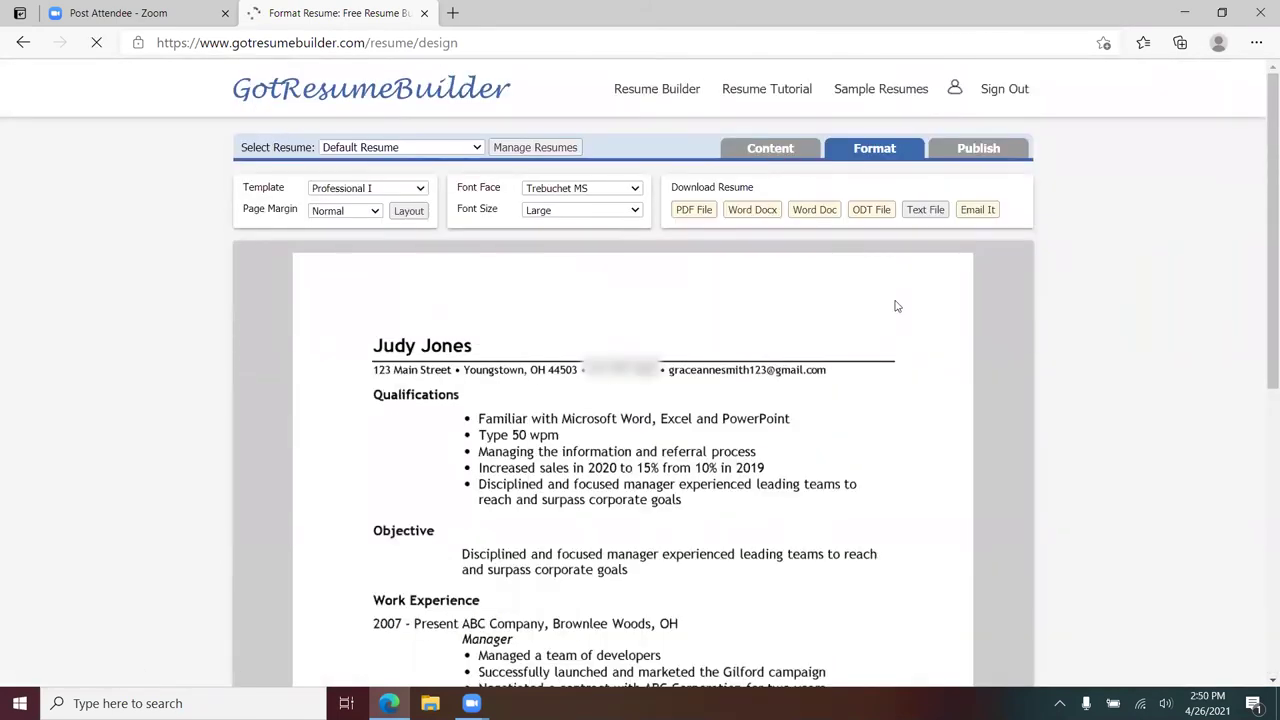
{"action": "left_click", "coordinate": [766, 156]}
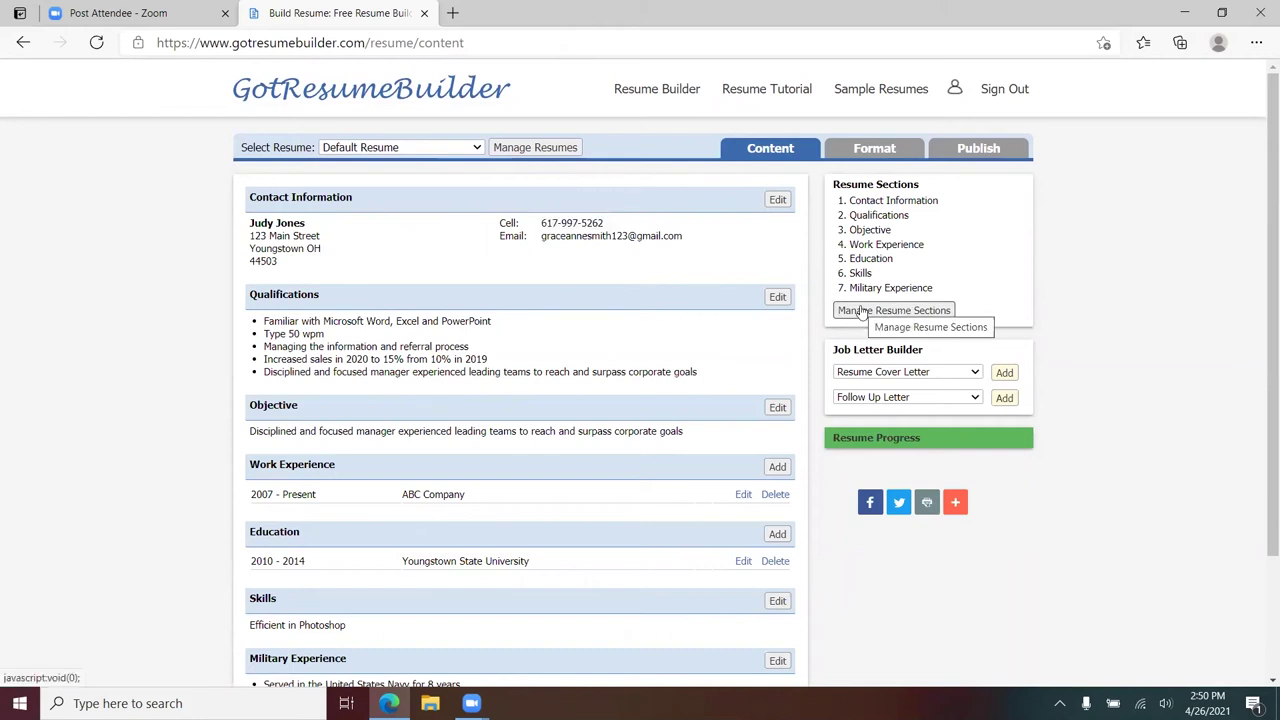
- Reopen Manage Resume Sections and scroll through the Select Section Type options
{"action": "left_click", "coordinate": [861, 311]}
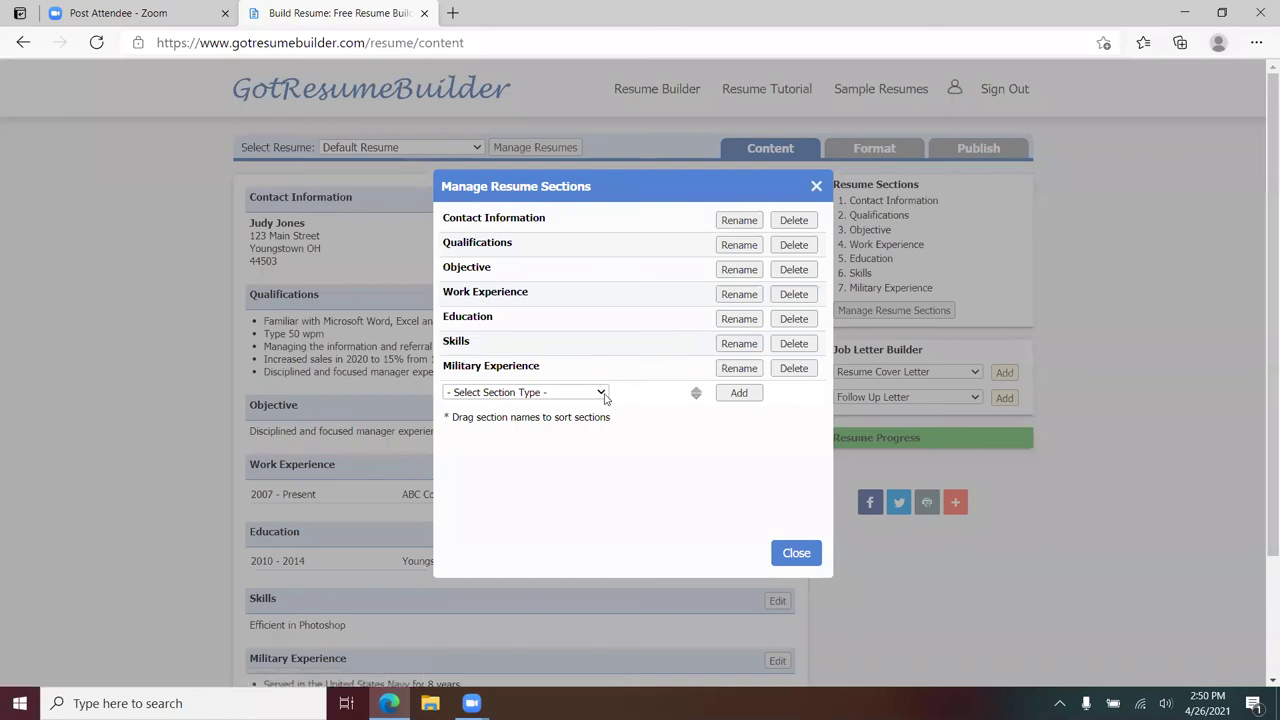
{"action": "left_click", "coordinate": [604, 394]}
{"action": "scroll", "coordinate": [587, 380], "scroll_direction": "down", "scroll_amount": 1}
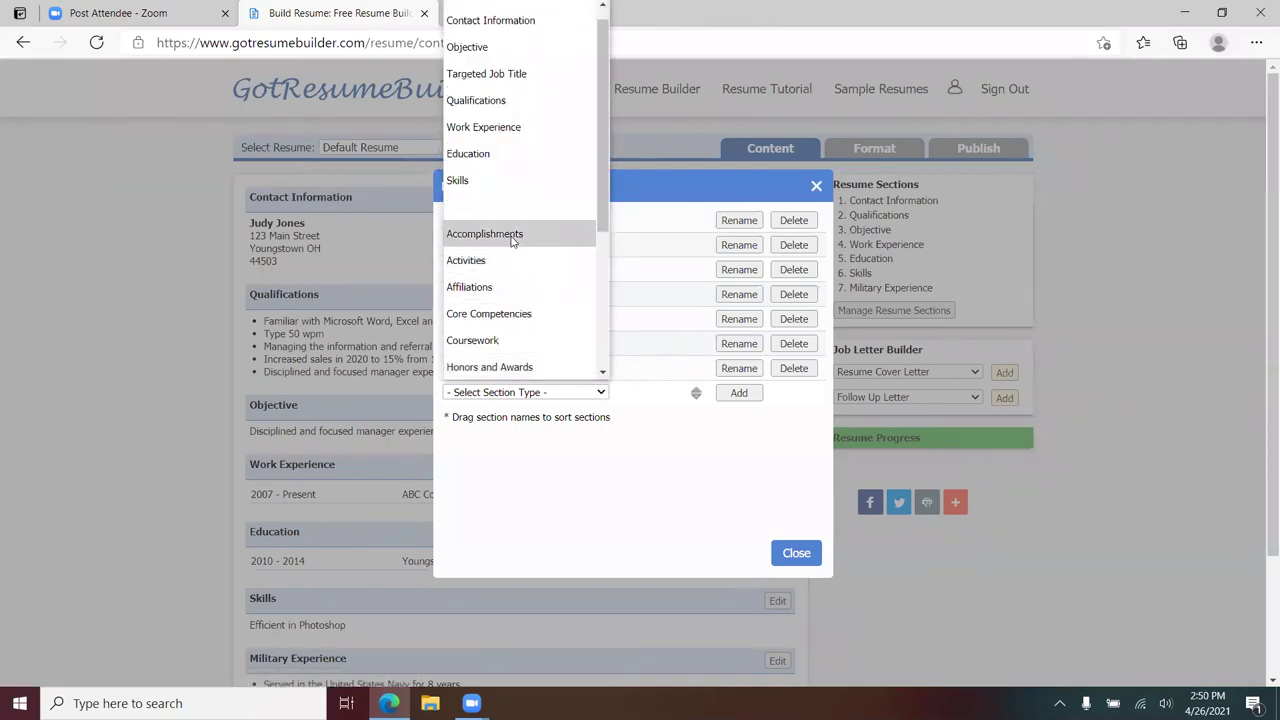
{"action": "scroll", "coordinate": [522, 272], "scroll_direction": "down", "scroll_amount": 1}
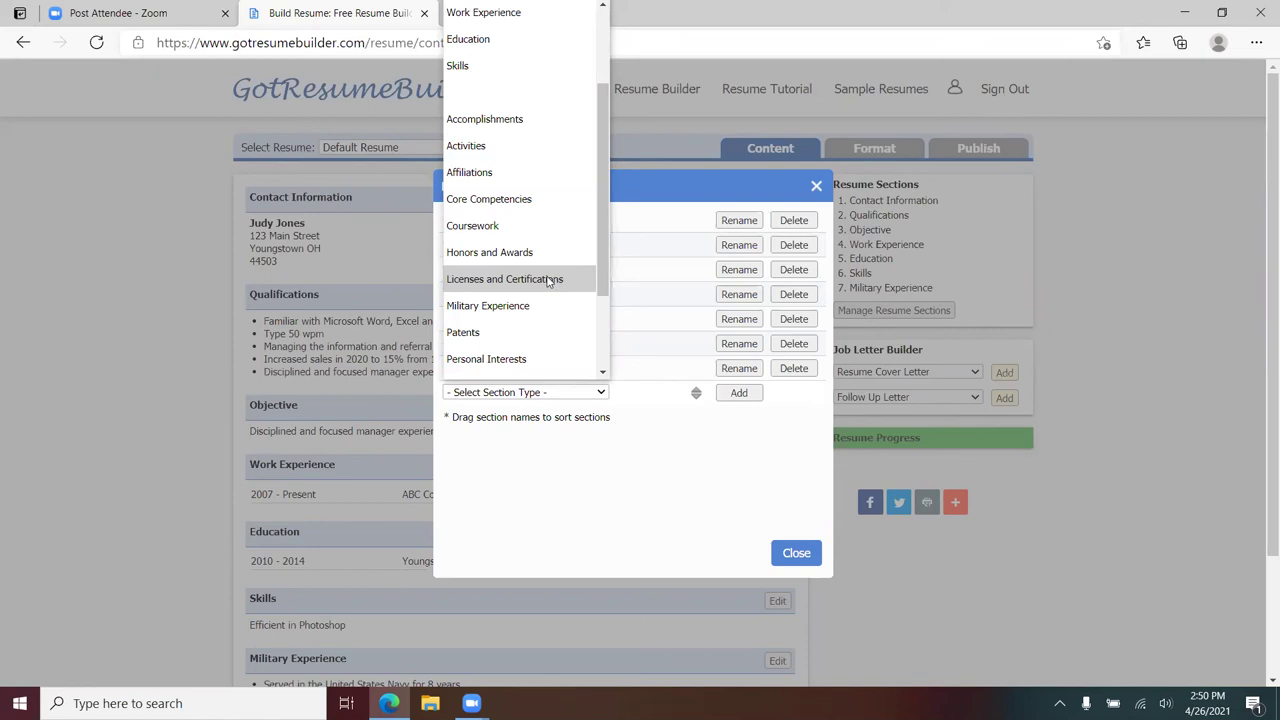
{"action": "scroll", "coordinate": [547, 282], "scroll_direction": "down", "scroll_amount": 3}
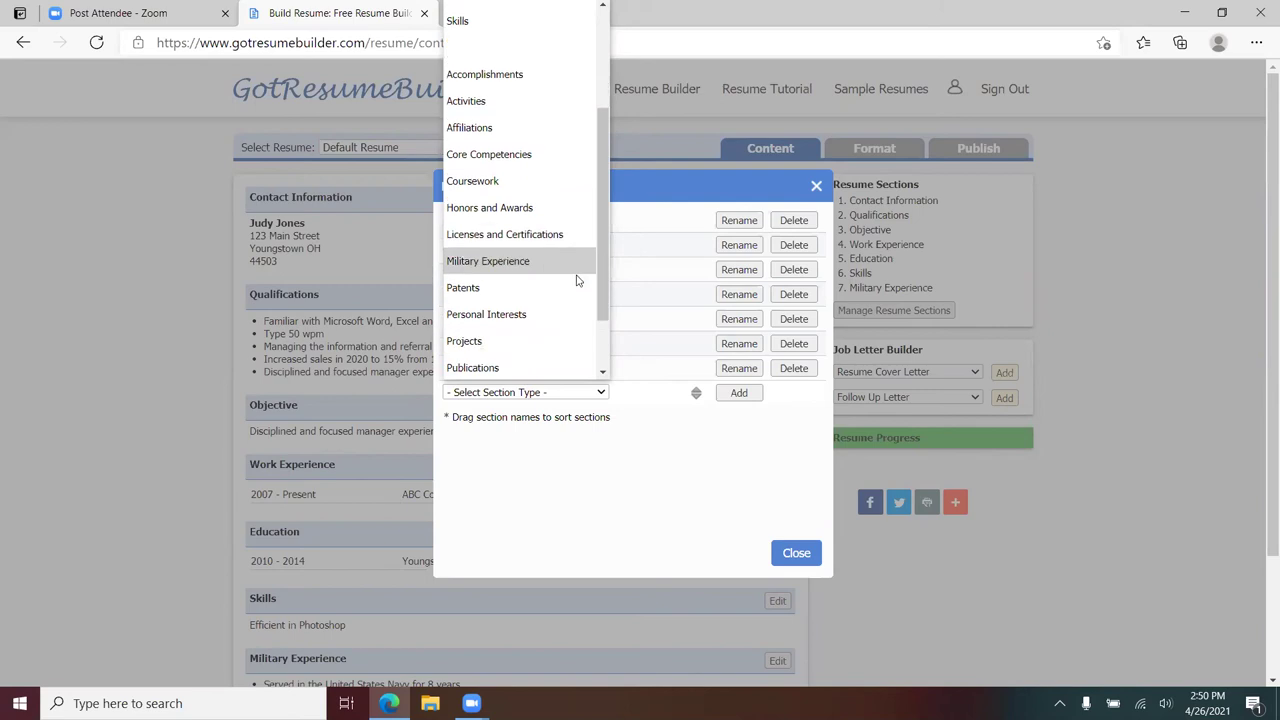
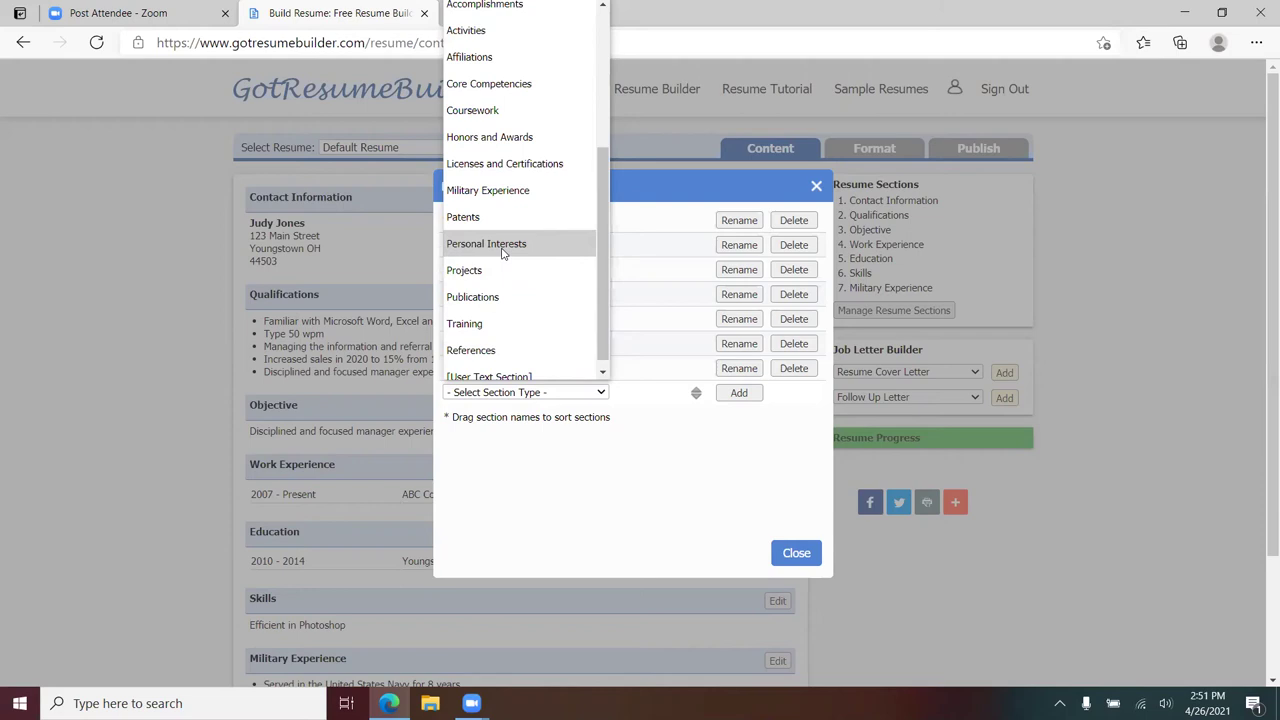
- Browse the section types, then close Manage Resume Sections without adding a section
{"action": "scroll", "coordinate": [502, 252], "scroll_direction": "down", "scroll_amount": 1}
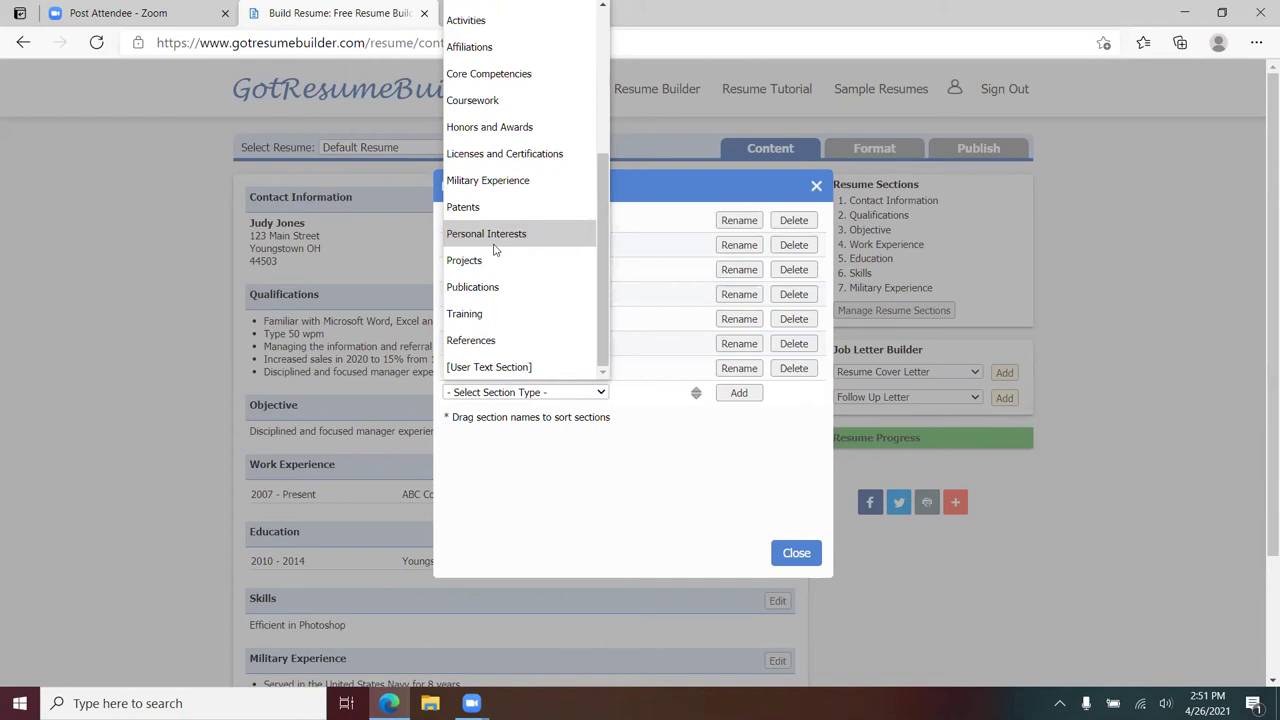
{"action": "scroll", "coordinate": [500, 248], "scroll_direction": "up", "scroll_amount": 3}
{"action": "scroll", "coordinate": [500, 248], "scroll_direction": "up", "scroll_amount": 1}
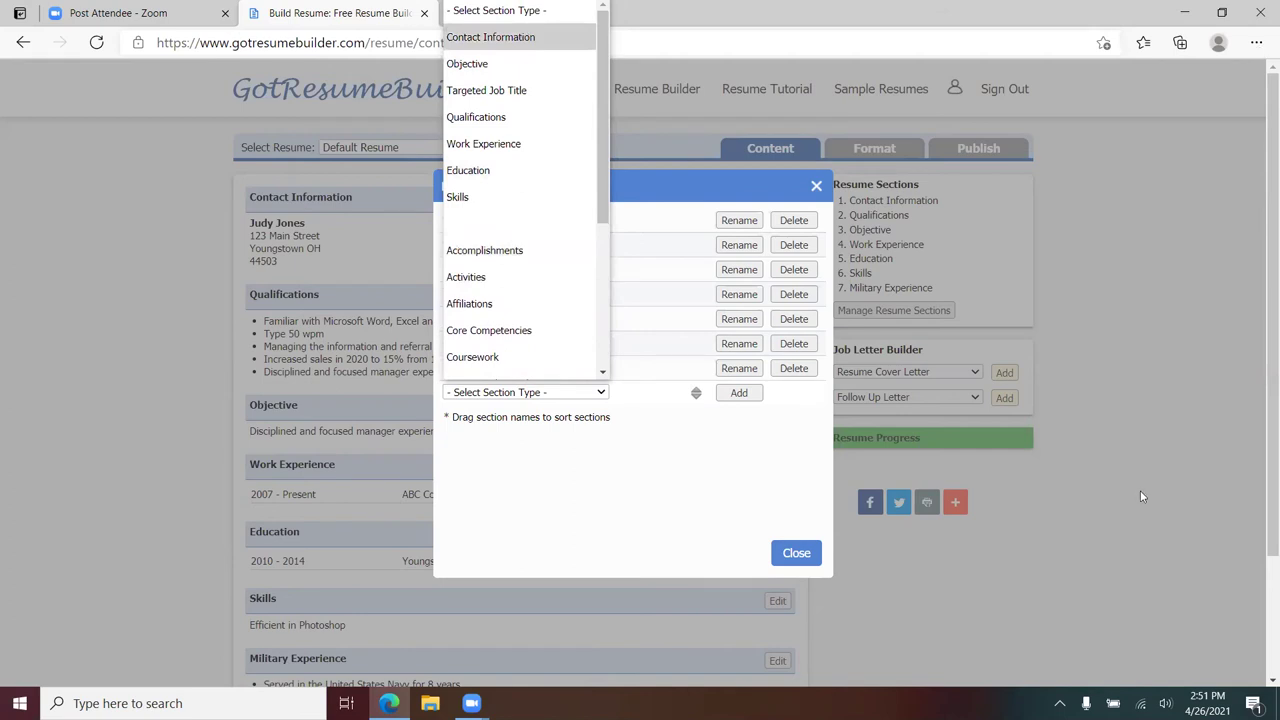
{"action": "left_click", "coordinate": [796, 555]}
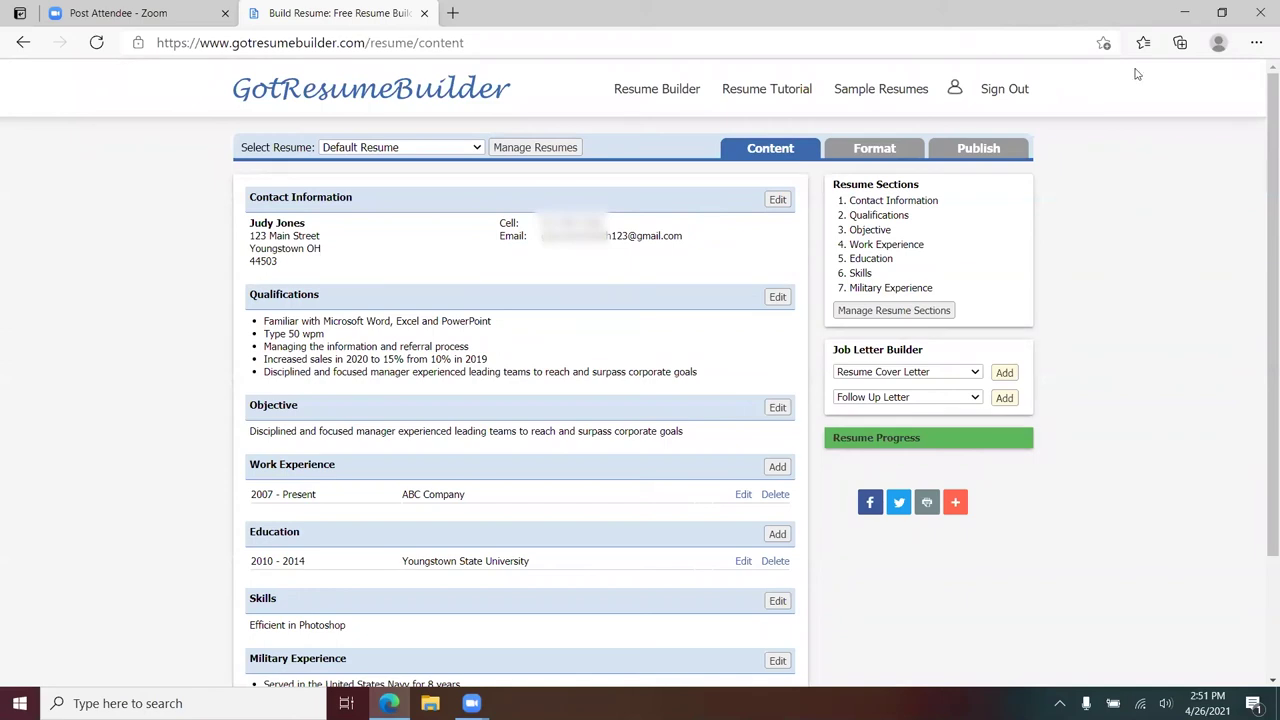
- Choose Experienced Cover Letter in Job Letter Builder and try adding it, which brings up the premium offer
{"action": "left_click", "coordinate": [974, 373]}
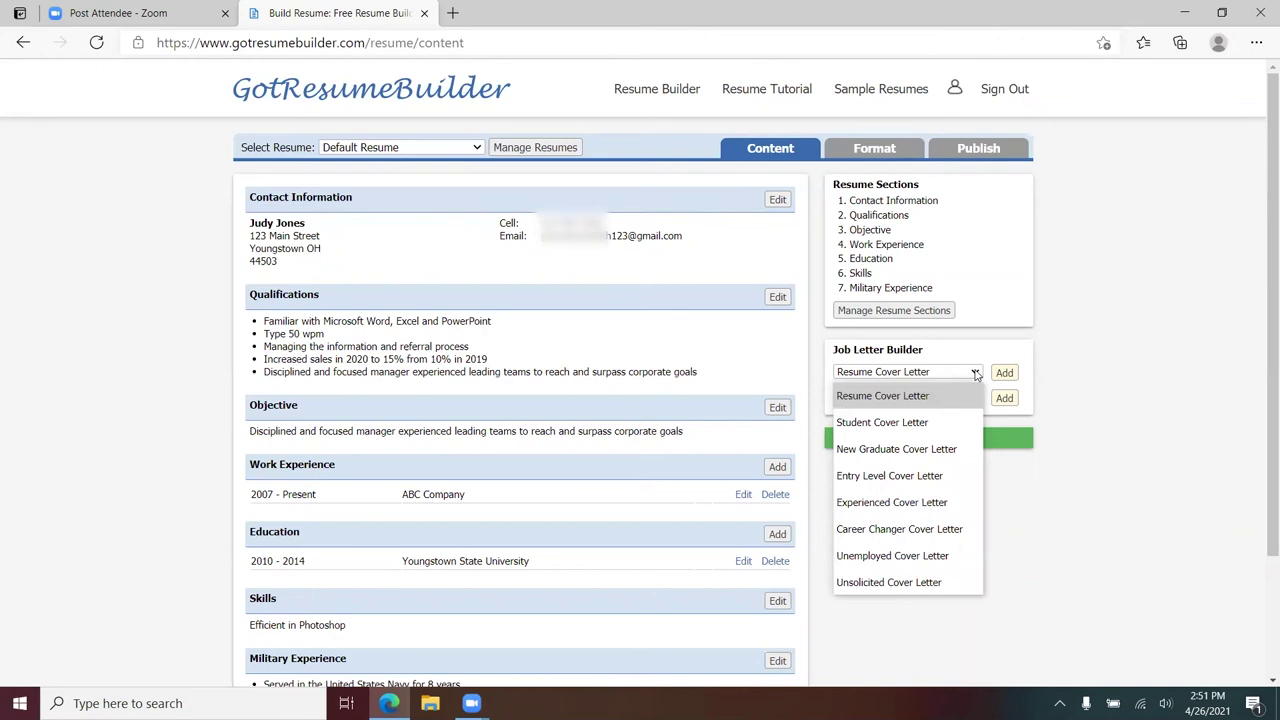
{"action": "left_click", "coordinate": [975, 373]}
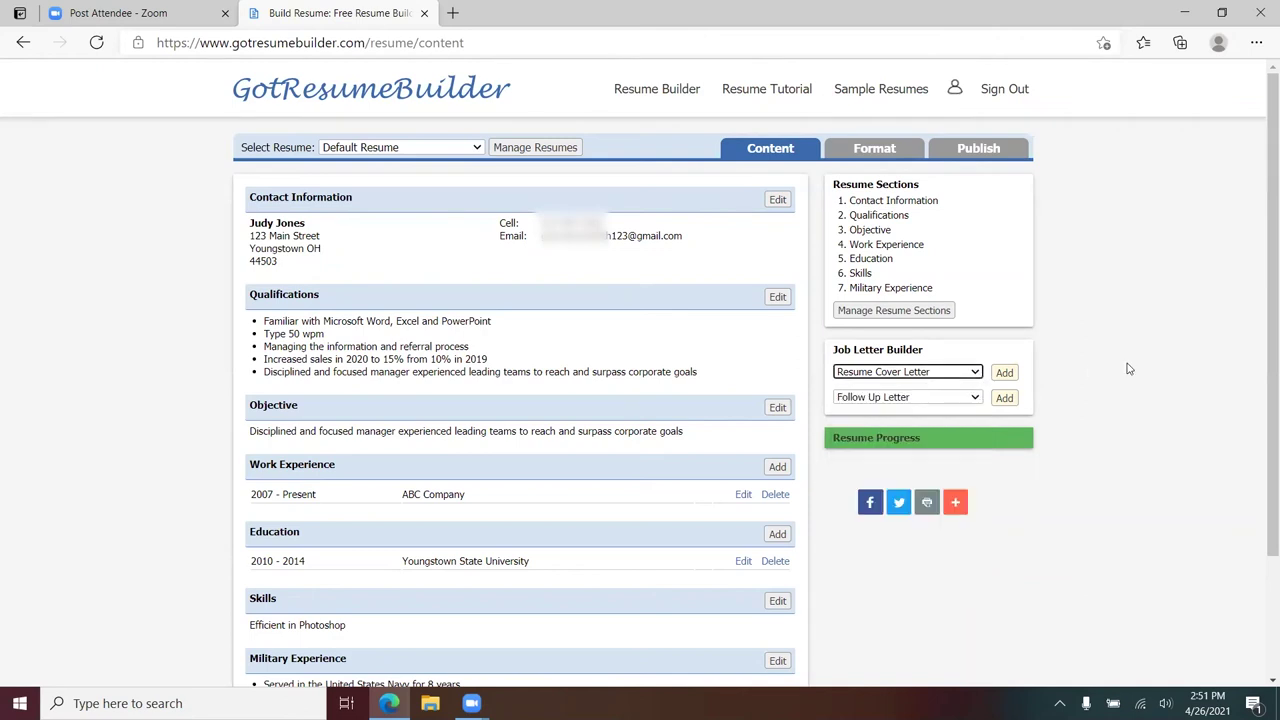
{"action": "left_click", "coordinate": [975, 373]}
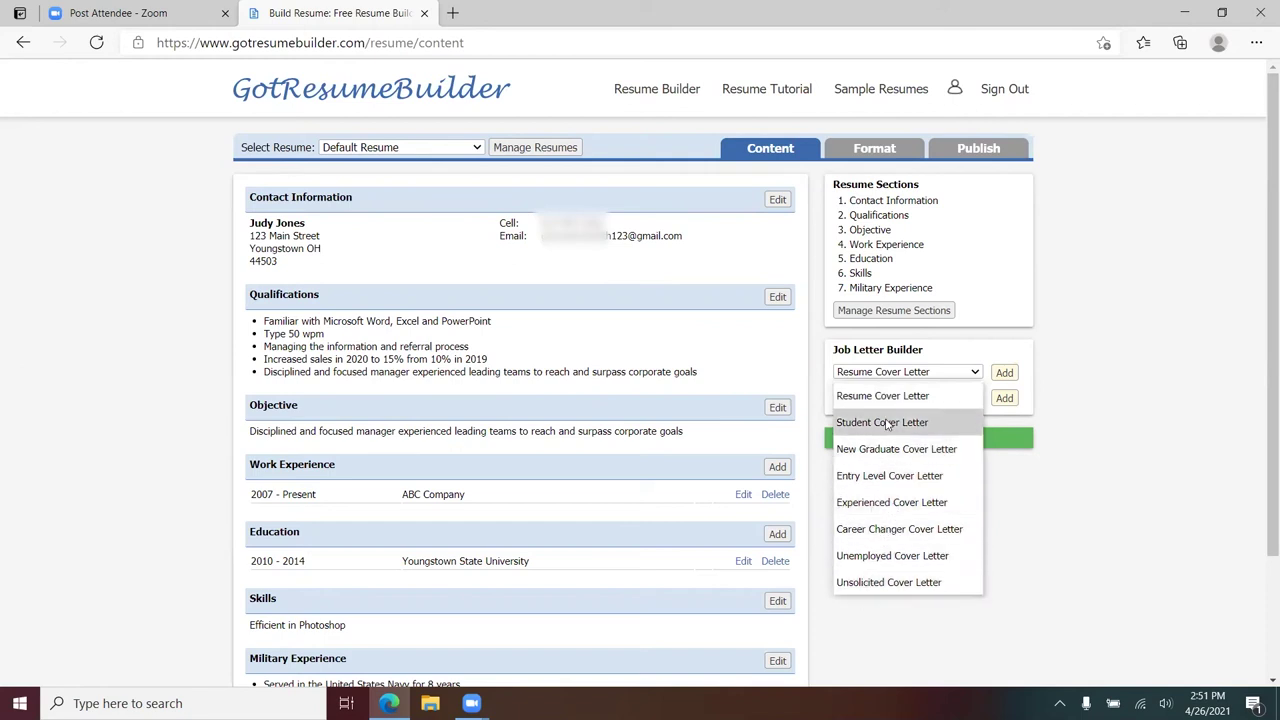
{"action": "left_click", "coordinate": [890, 506]}
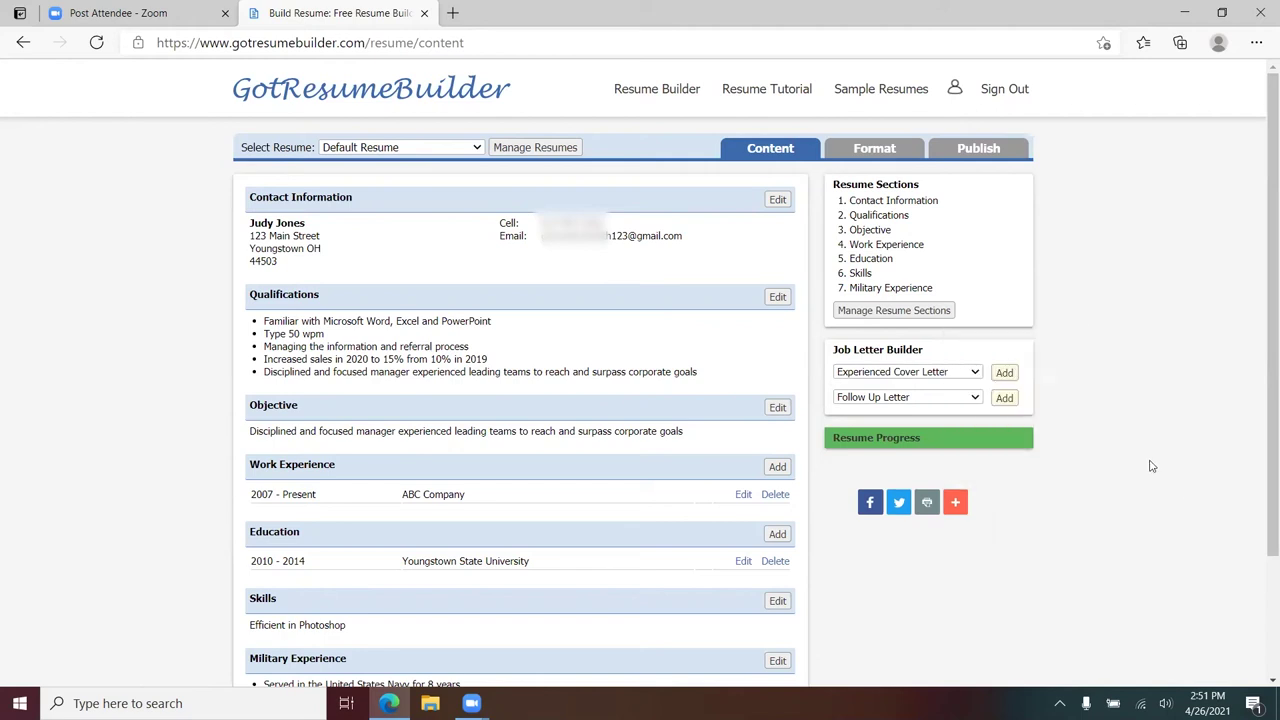
{"action": "left_click", "coordinate": [1004, 372]}
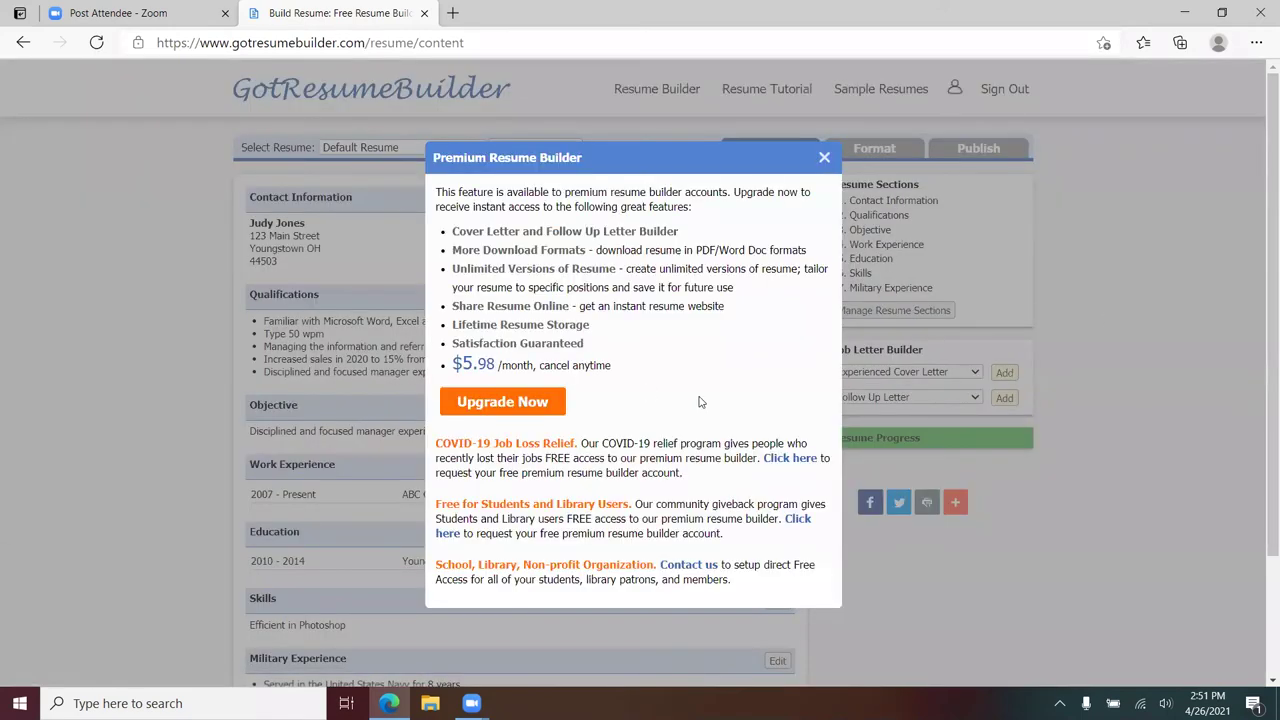
{"action": "scroll", "coordinate": [737, 382], "scroll_direction": "down", "scroll_amount": 3}
{"action": "scroll", "coordinate": [737, 382], "scroll_direction": "up", "scroll_amount": 3}
- Open the Free for Students and Library Users request form and view its Request Type options
{"action": "left_click", "coordinate": [797, 519]}
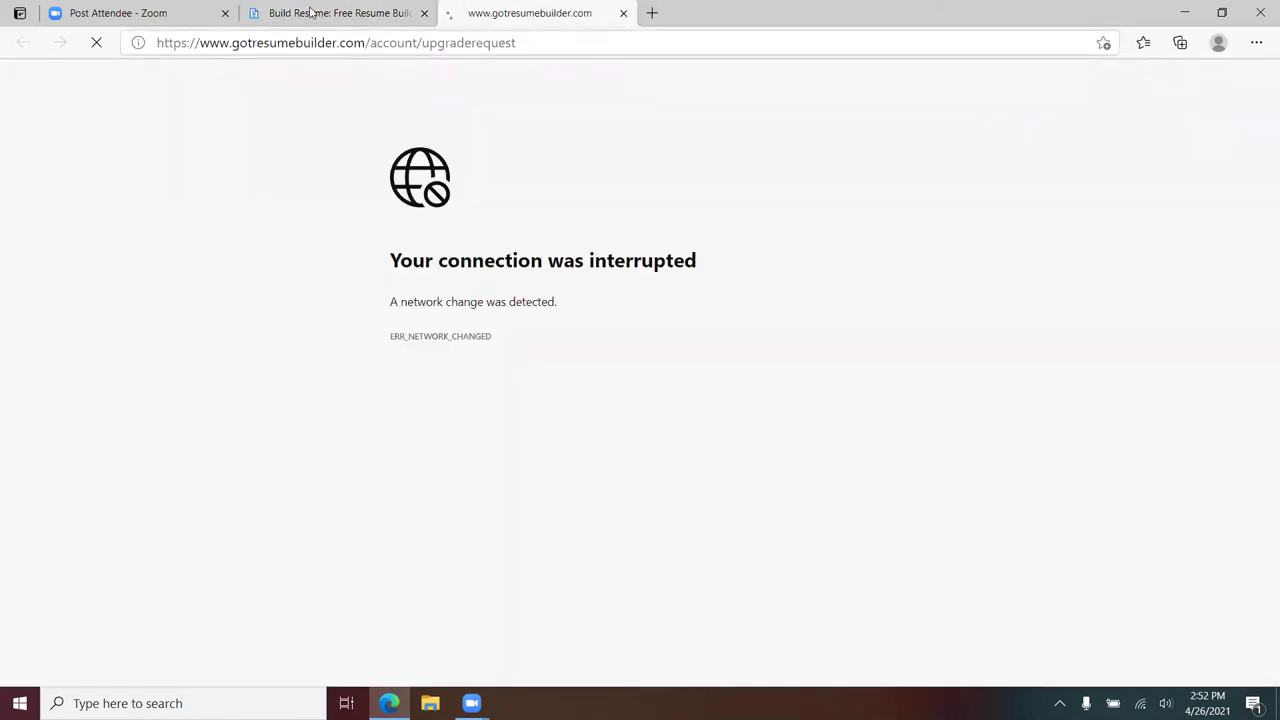
{"action": "left_click", "coordinate": [436, 294]}
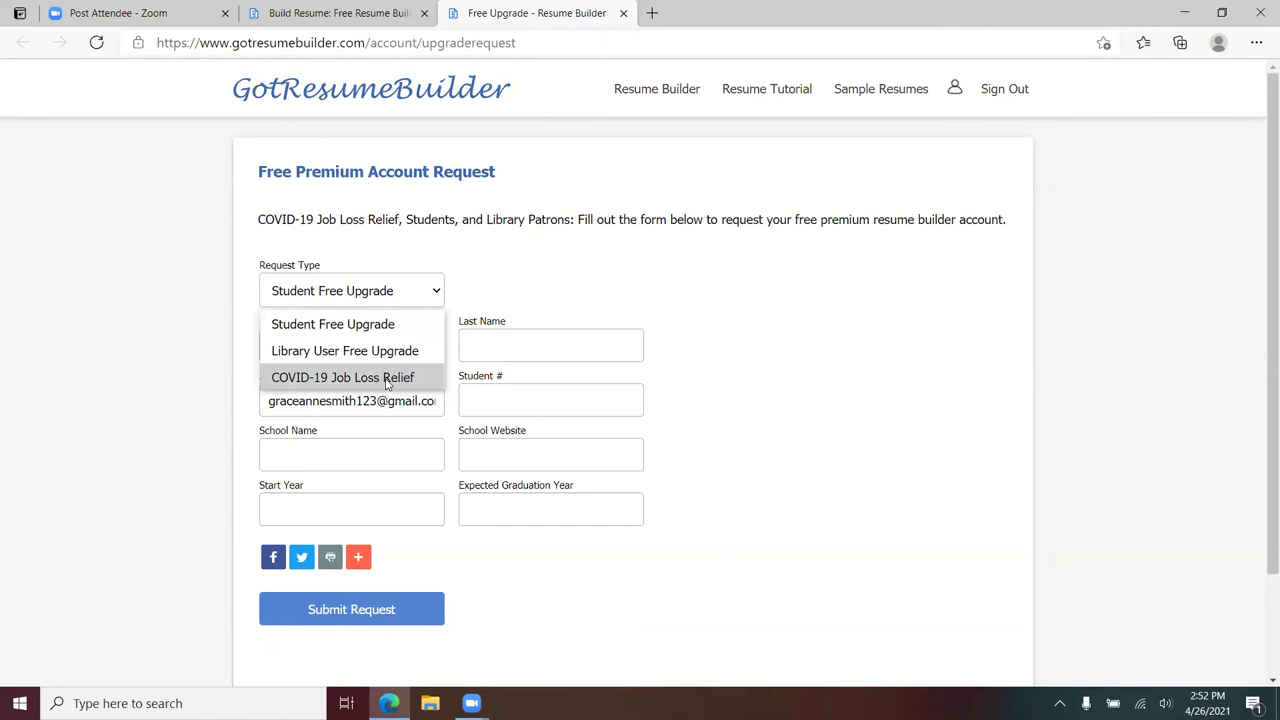
- Set Request Type to Library User Free Upgrade and enter the applicant's first and last name
{"action": "left_click", "coordinate": [388, 381]}
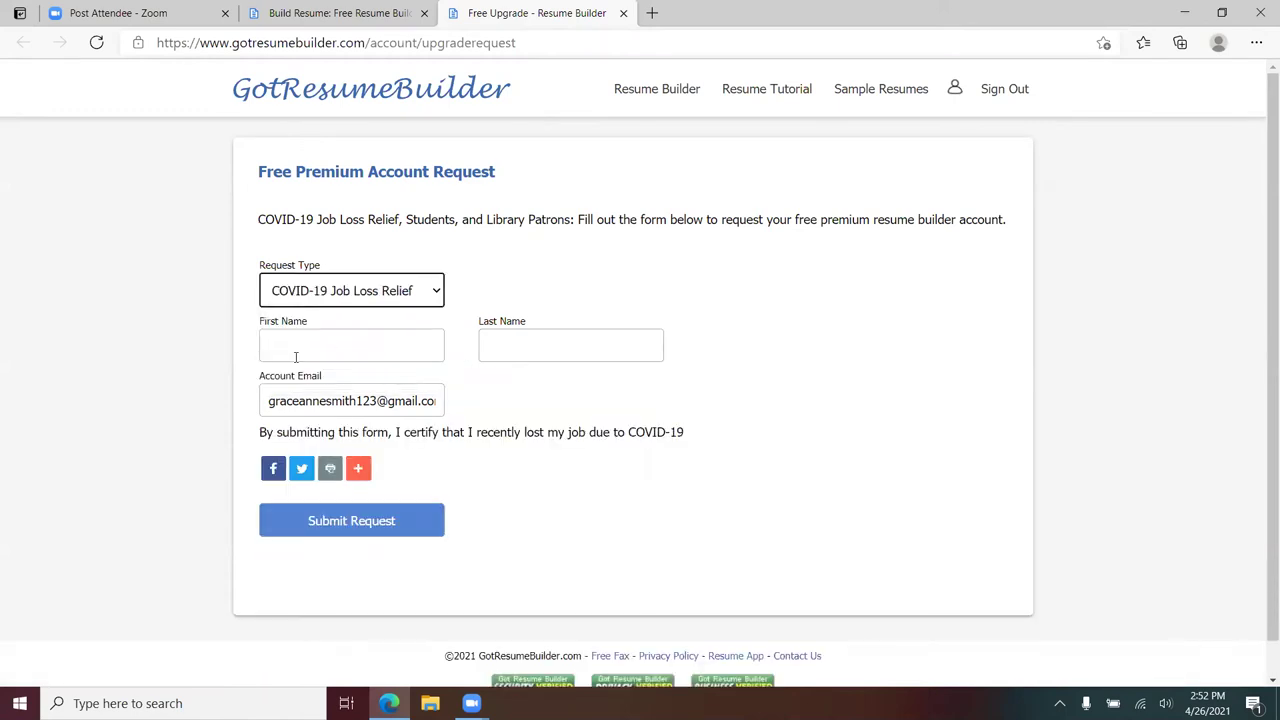
{"action": "left_click", "coordinate": [437, 293]}
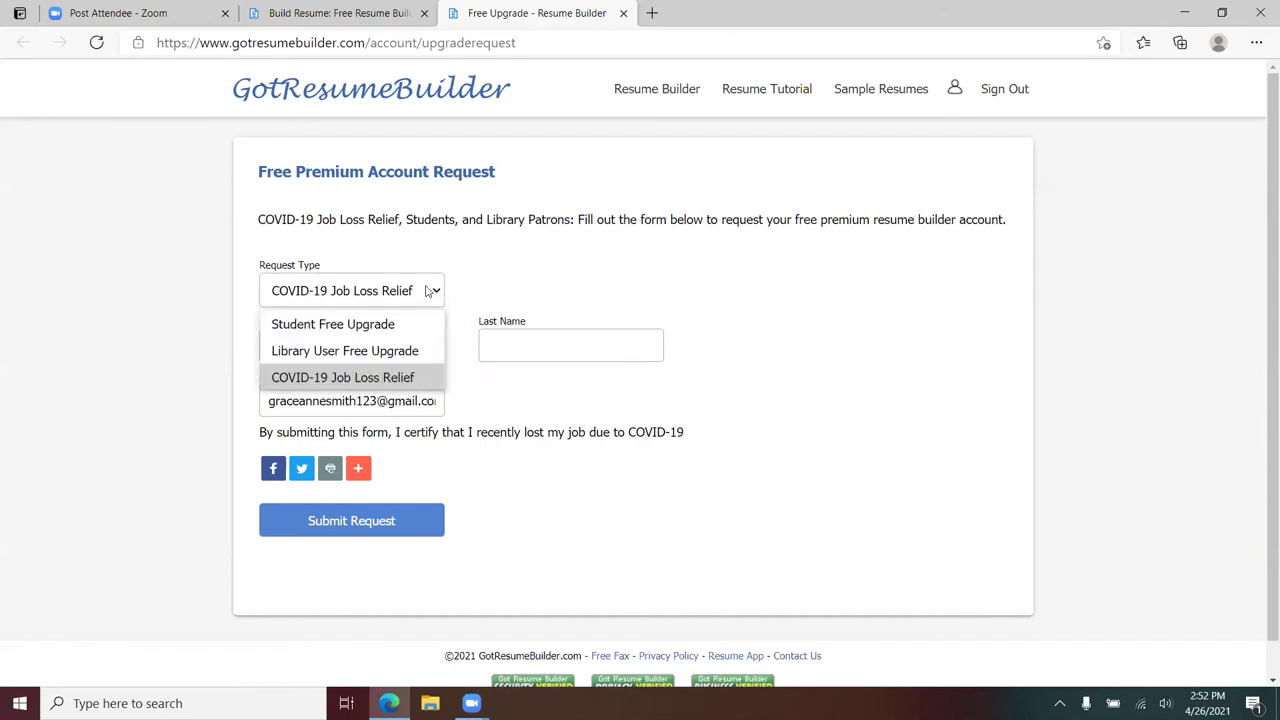
{"action": "left_click", "coordinate": [346, 357]}
{"action": "left_click", "coordinate": [337, 340]}
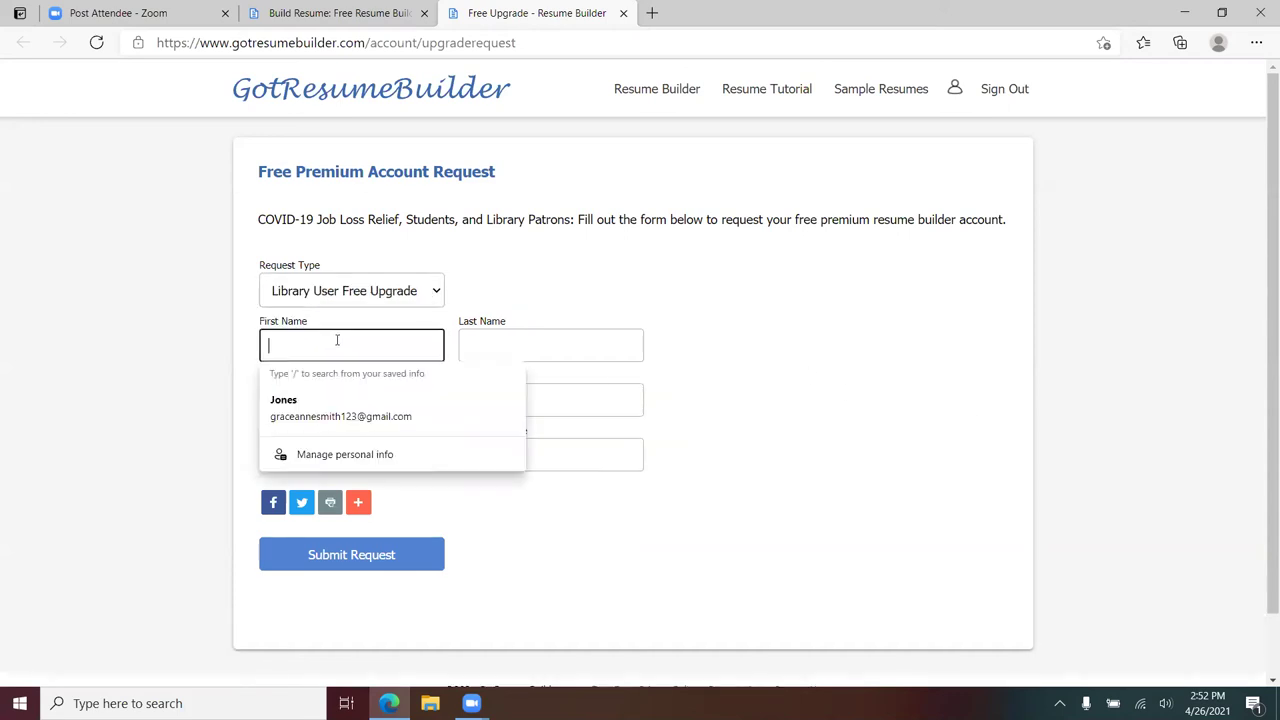
{"action": "key", "text": "Tab"}
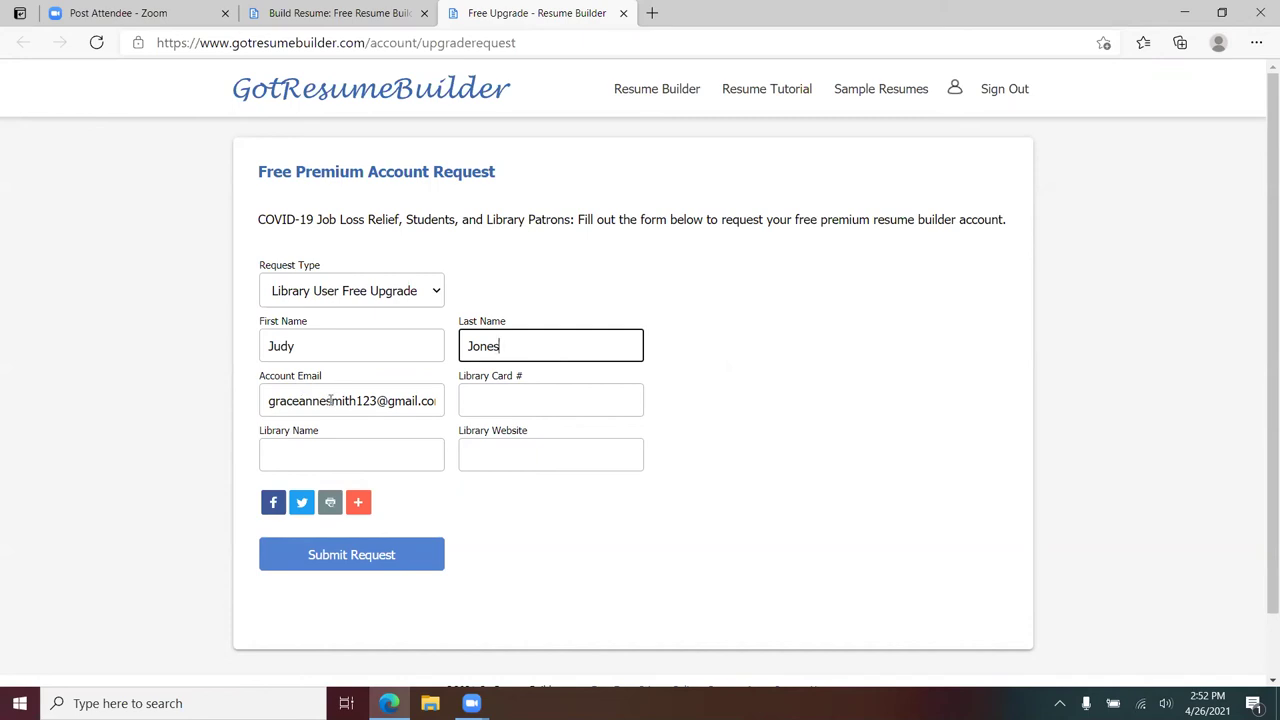
{"action": "left_click", "coordinate": [526, 393]}
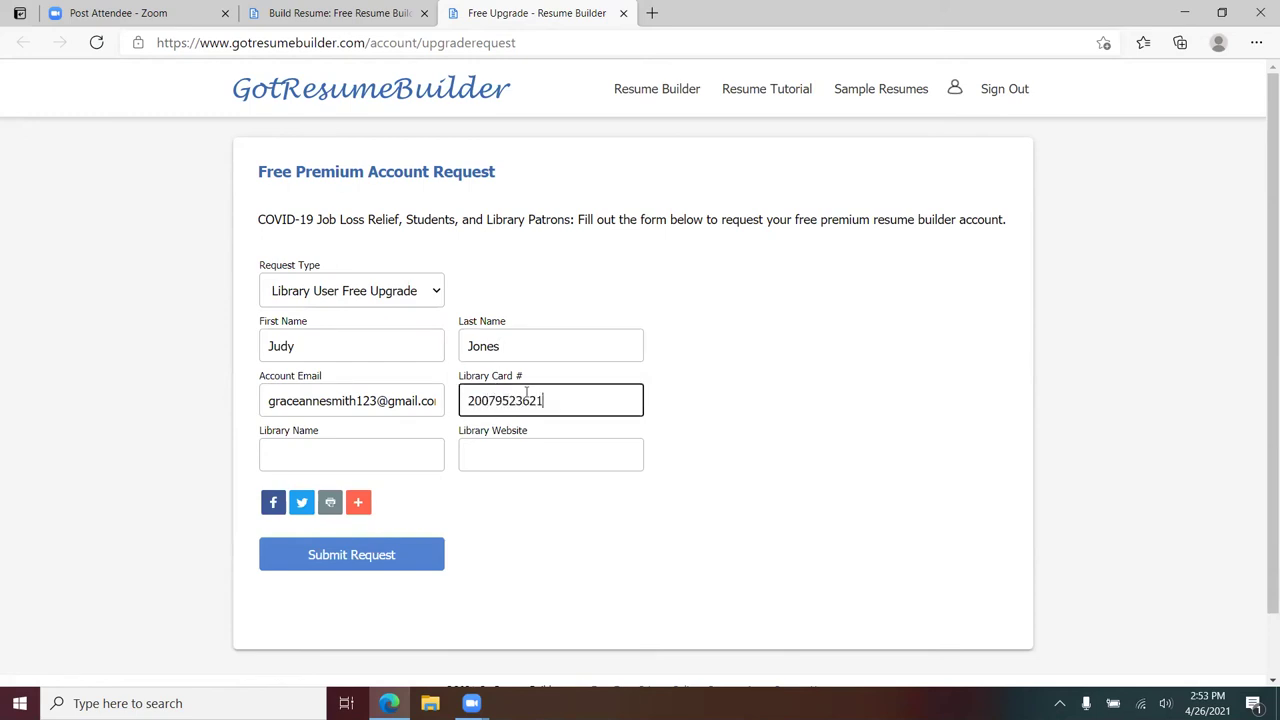
{"action": "left_click", "coordinate": [346, 455]}
{"action": "type", "text": "Youngstown Public Library"}
{"action": "key", "text": "Tab"}
{"action": "type", "text": "www.libraryvisit.org"}
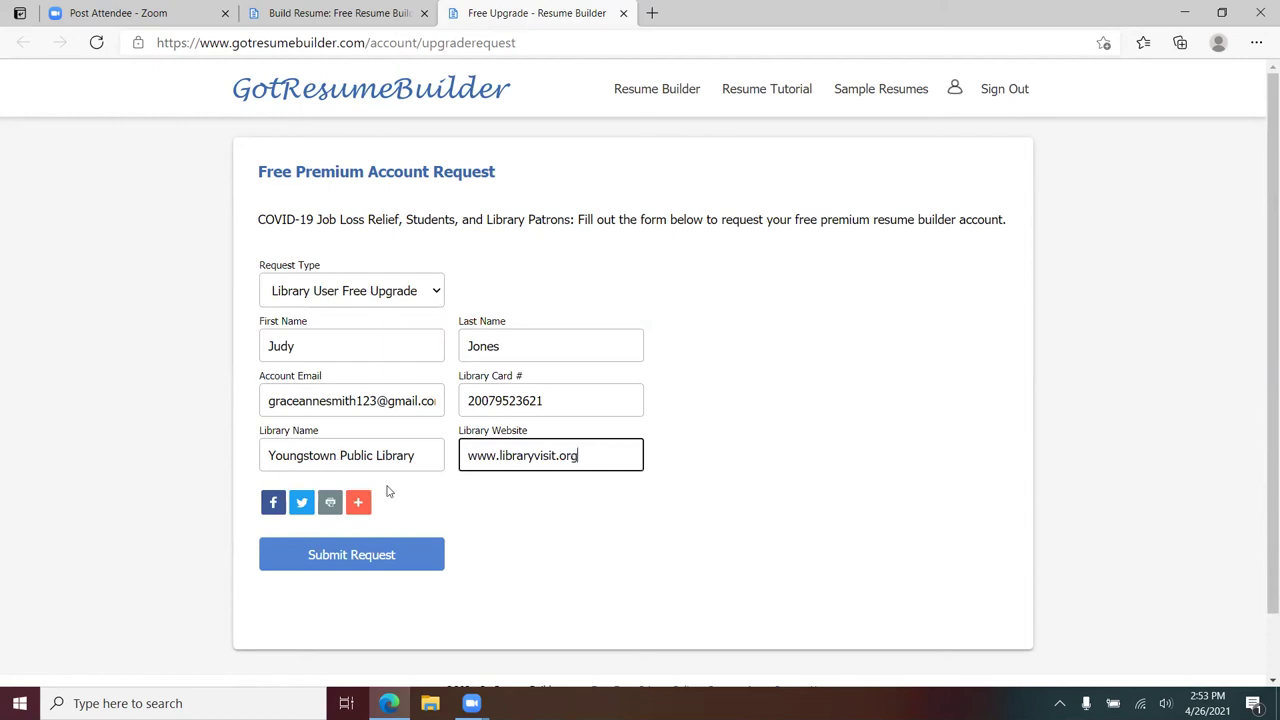
{"action": "left_click", "coordinate": [353, 562]}
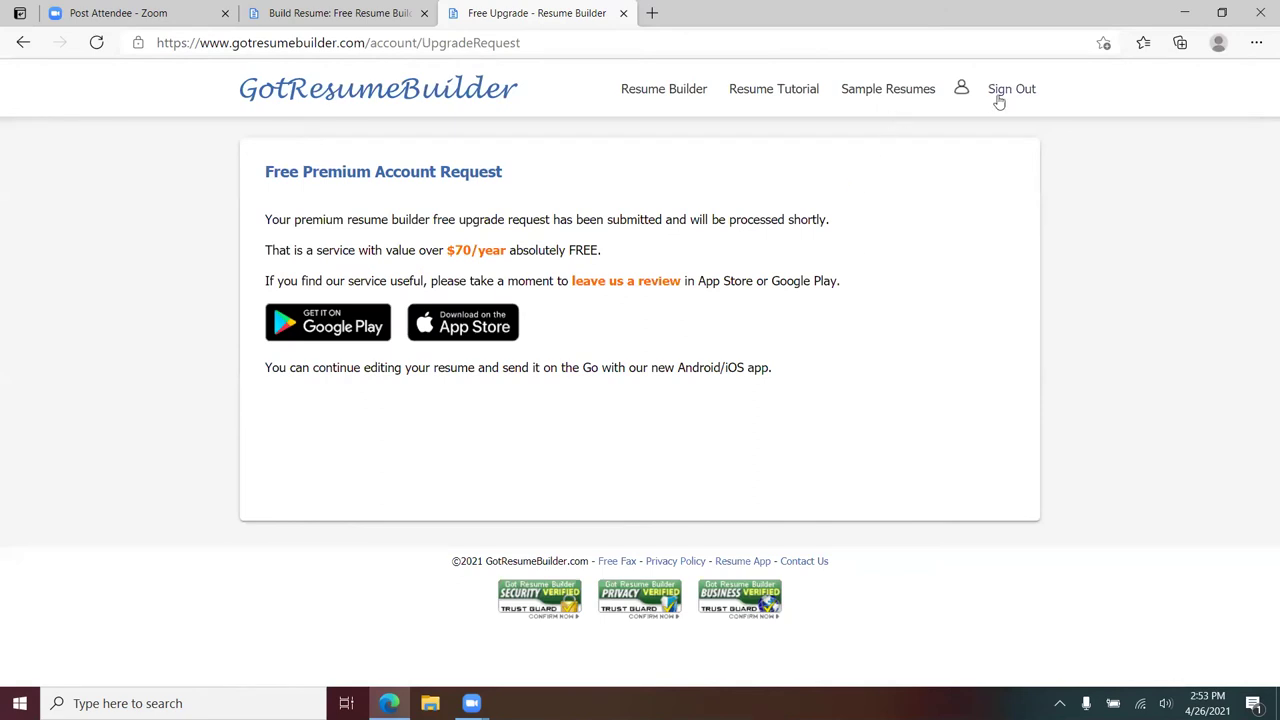
- Return to Resume Builder and add a Resume Cover Letter through Manage Job Letters
{"action": "left_click", "coordinate": [663, 88]}
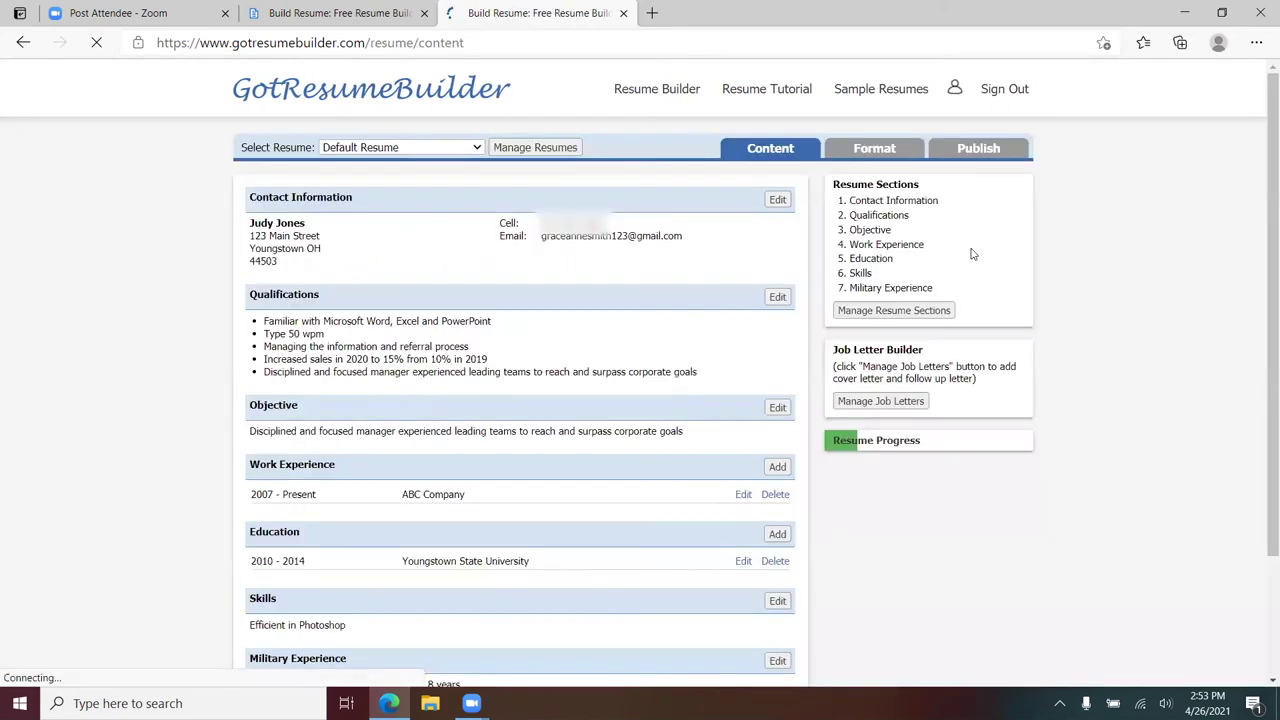
{"action": "scroll", "coordinate": [1102, 267], "scroll_direction": "down", "scroll_amount": 3}
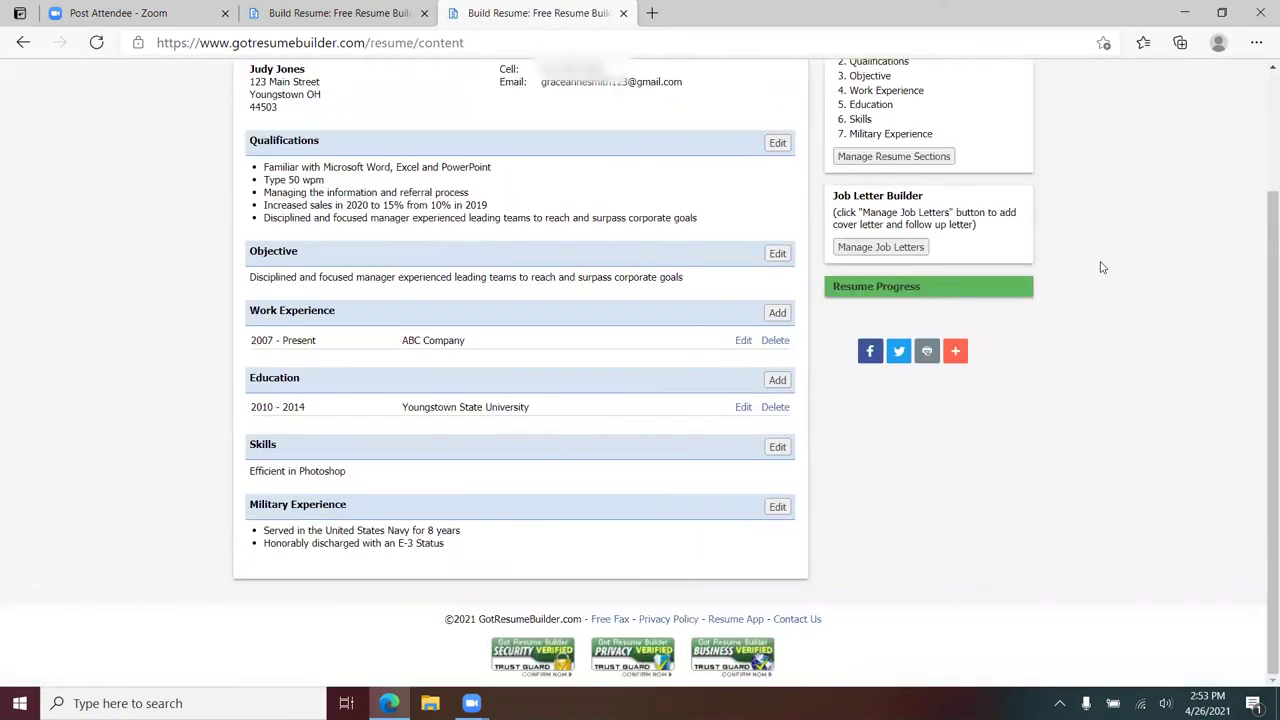
{"action": "left_click", "coordinate": [884, 249]}
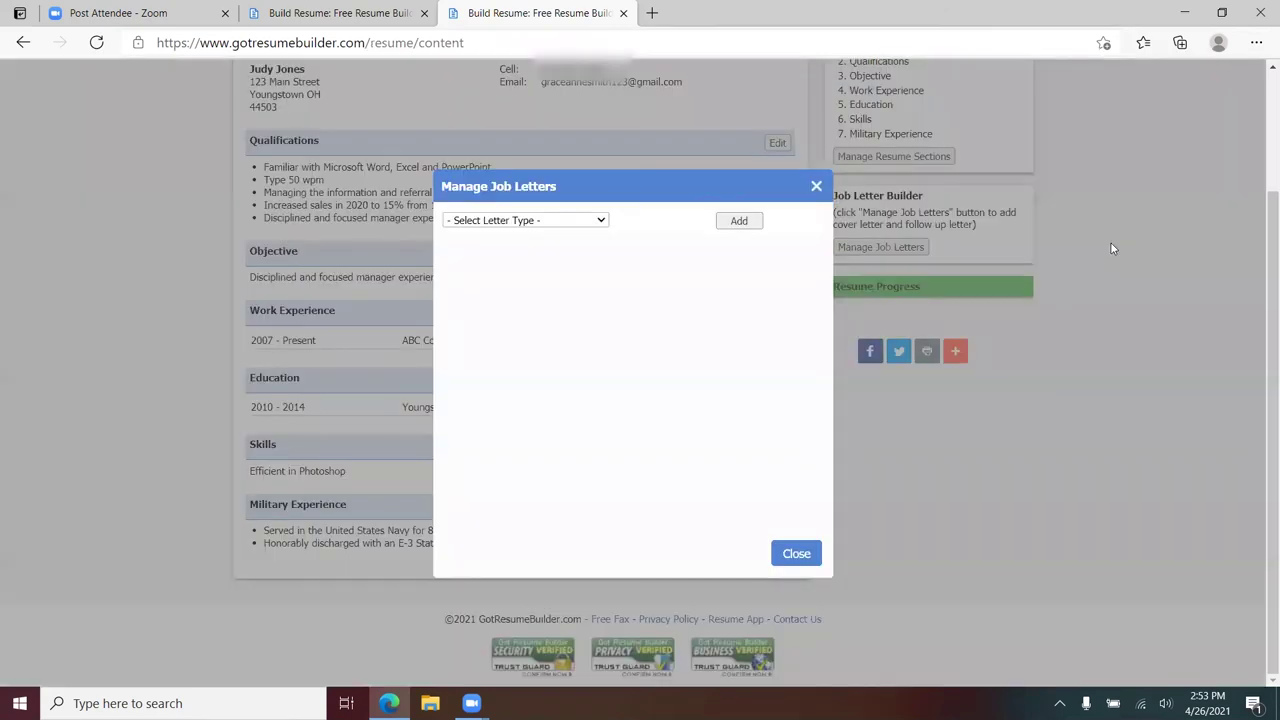
{"action": "left_click", "coordinate": [600, 222]}
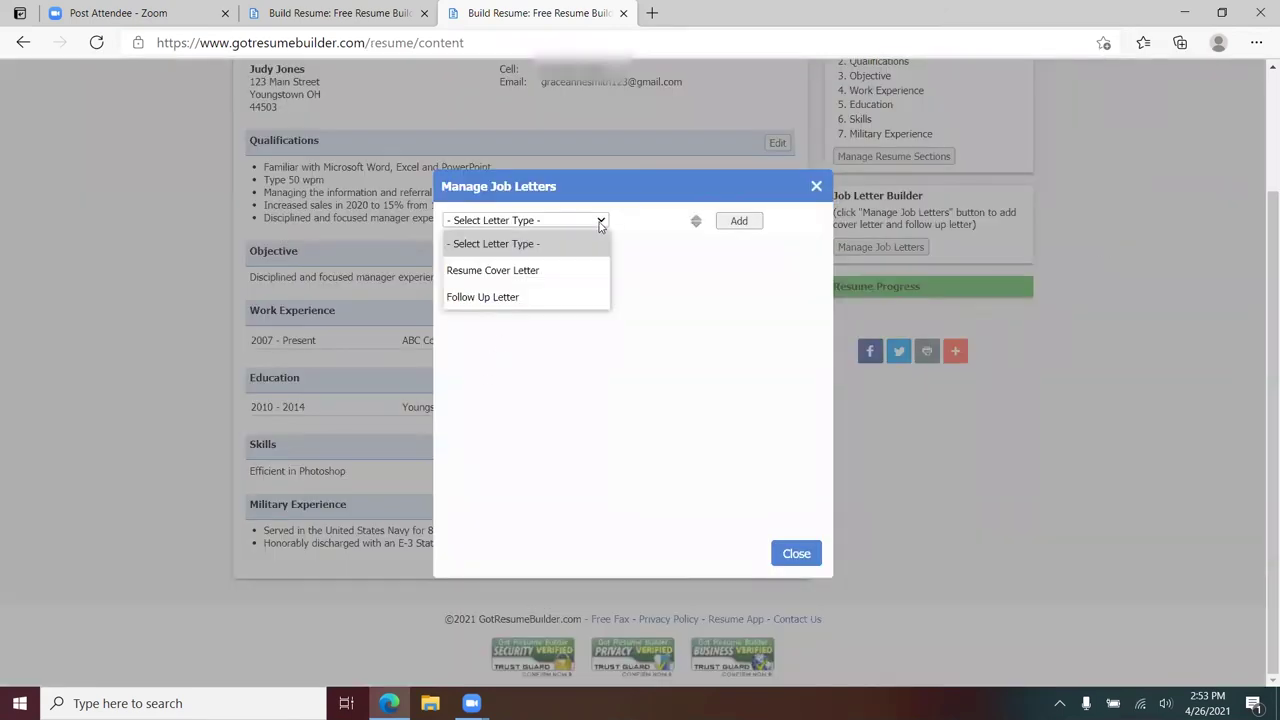
{"action": "left_click", "coordinate": [551, 273]}
{"action": "left_click", "coordinate": [736, 223]}
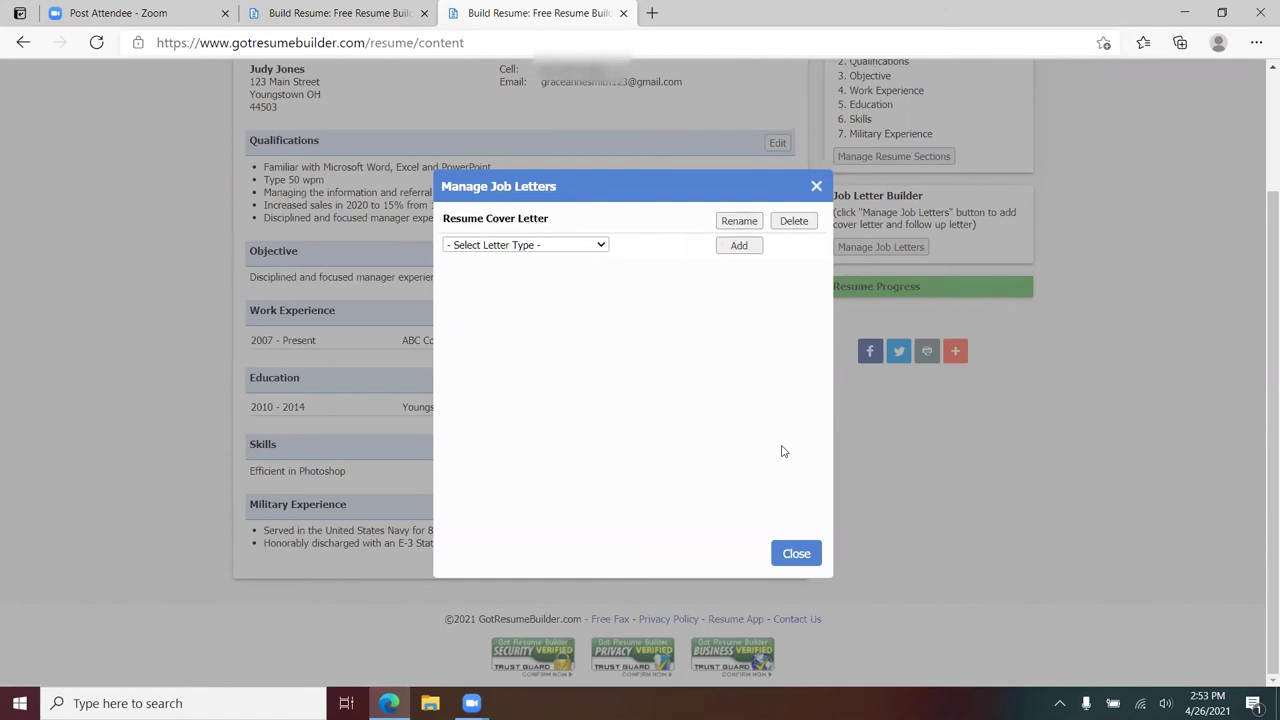
{"action": "left_click", "coordinate": [796, 553]}
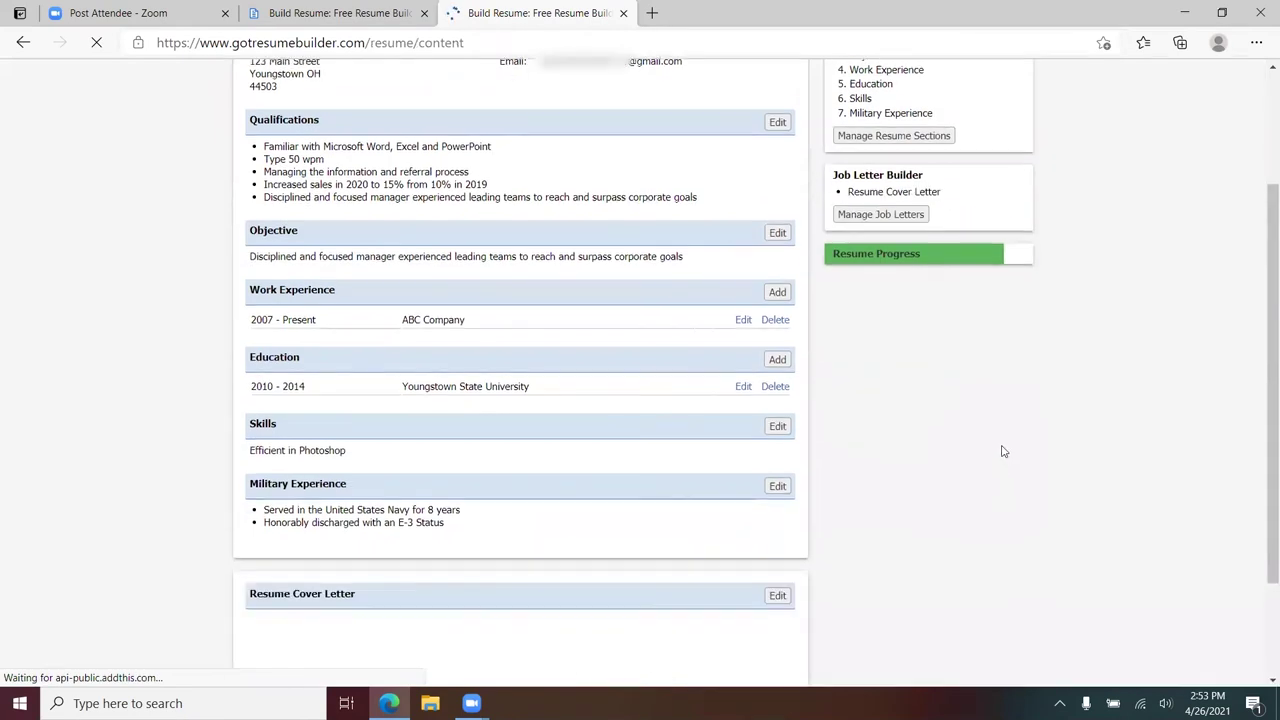
{"action": "scroll", "coordinate": [398, 530], "scroll_direction": "down", "scroll_amount": 2}
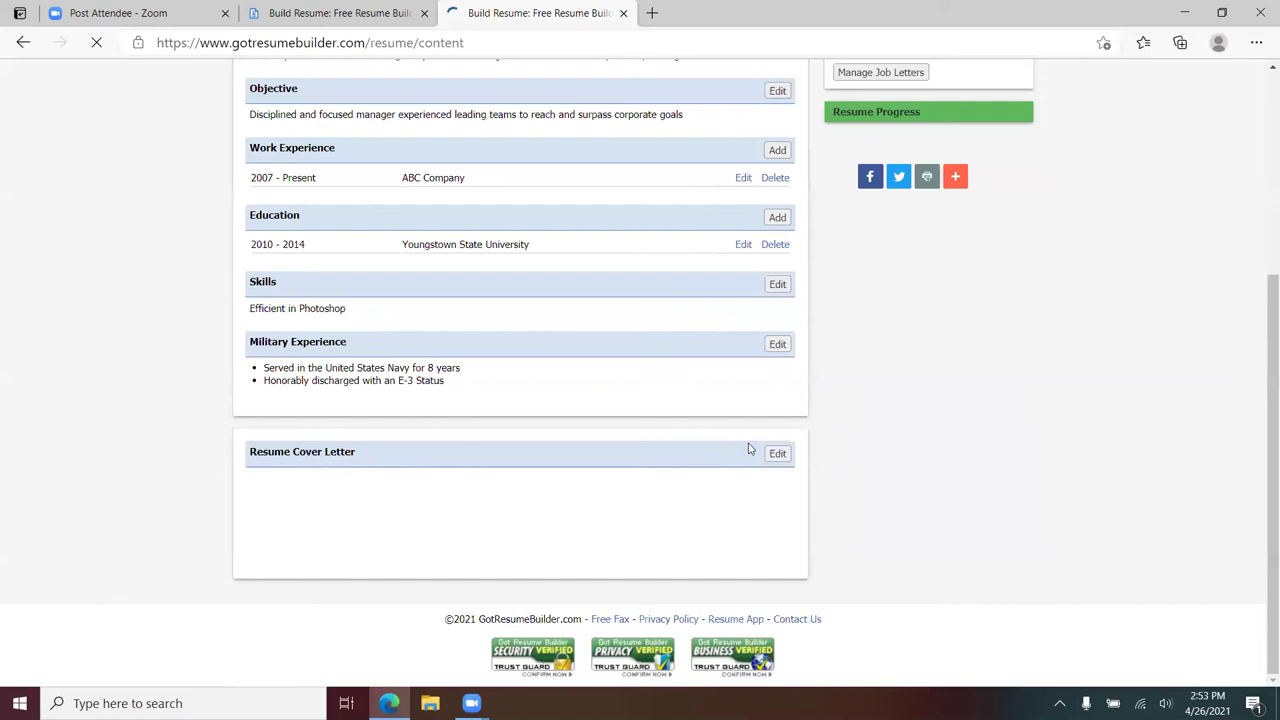
- Edit the Resume Cover Letter and load the Experienced Cover Letter 1 template
{"action": "left_click", "coordinate": [778, 454]}
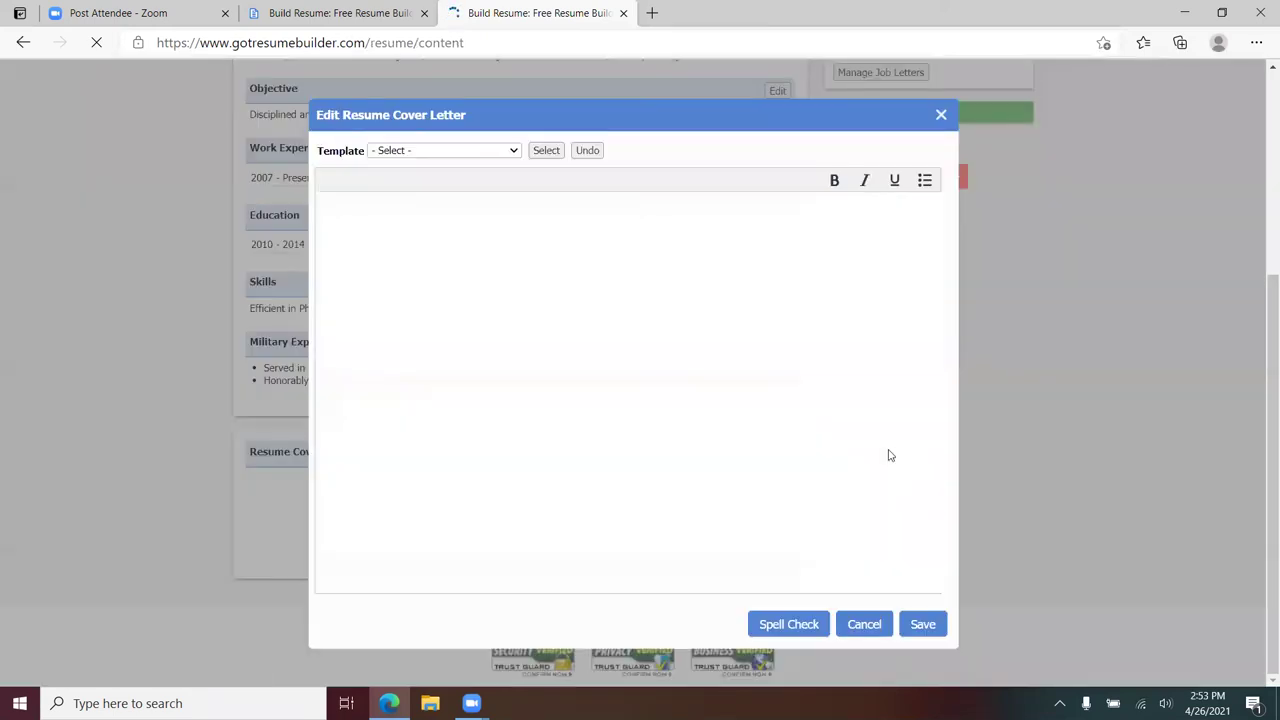
{"action": "left_click", "coordinate": [513, 152]}
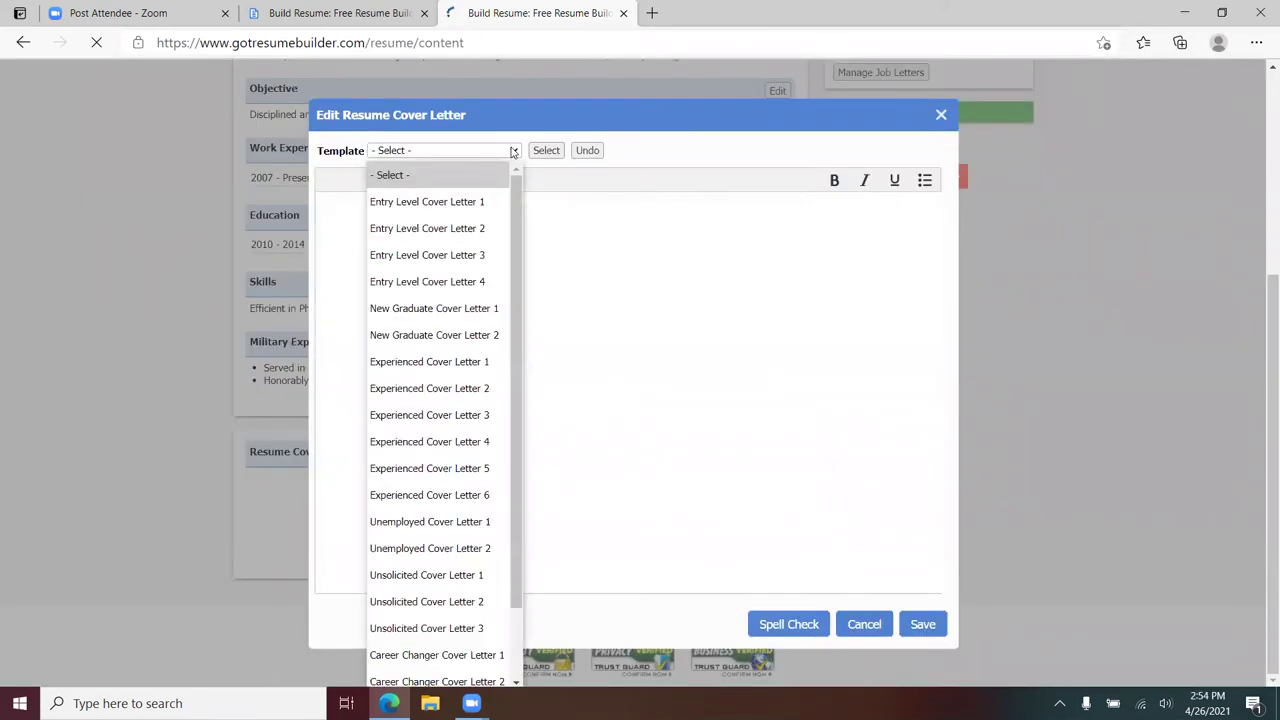
{"action": "scroll", "coordinate": [460, 243], "scroll_direction": "down", "scroll_amount": 2}
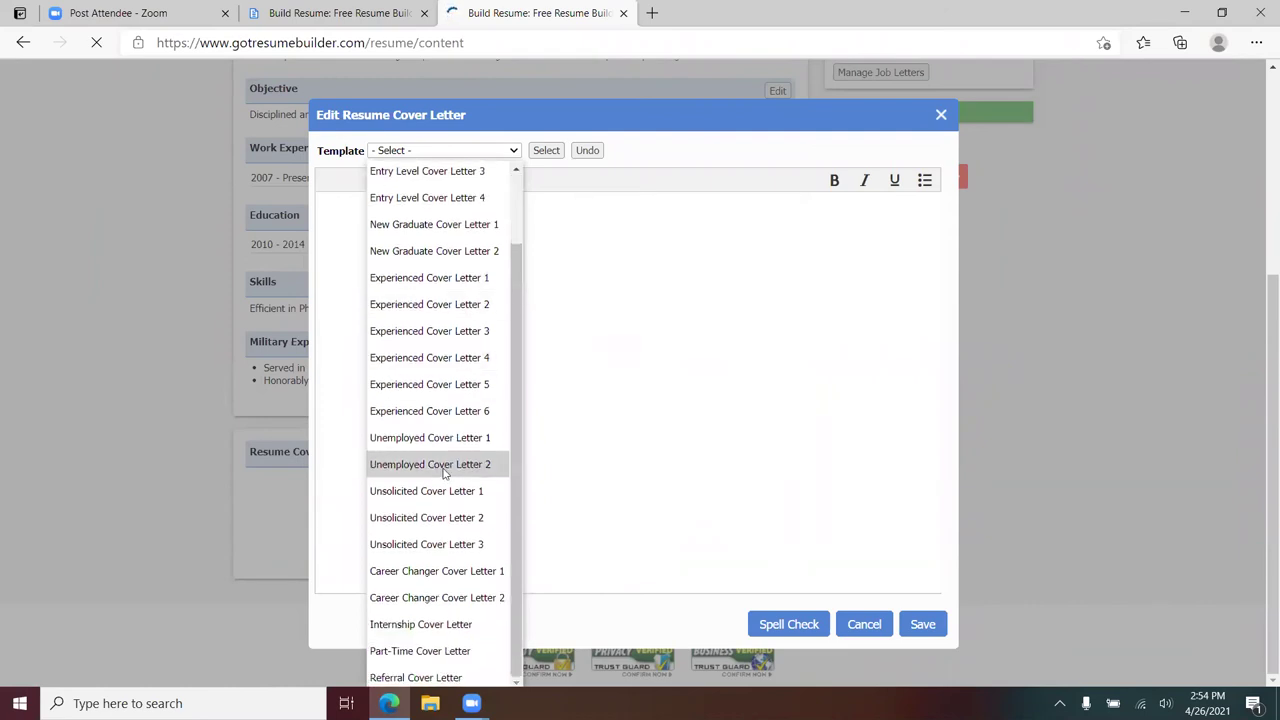
{"action": "scroll", "coordinate": [443, 526], "scroll_direction": "up", "scroll_amount": 3}
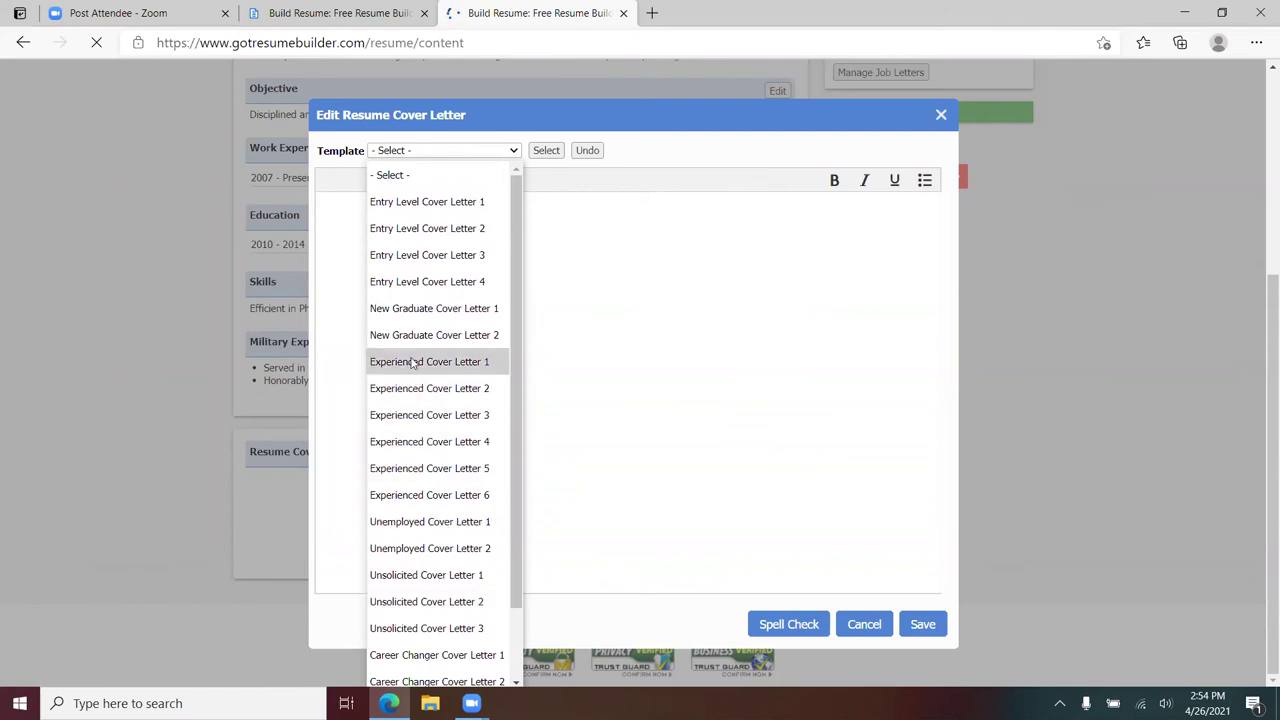
{"action": "left_click", "coordinate": [546, 150]}
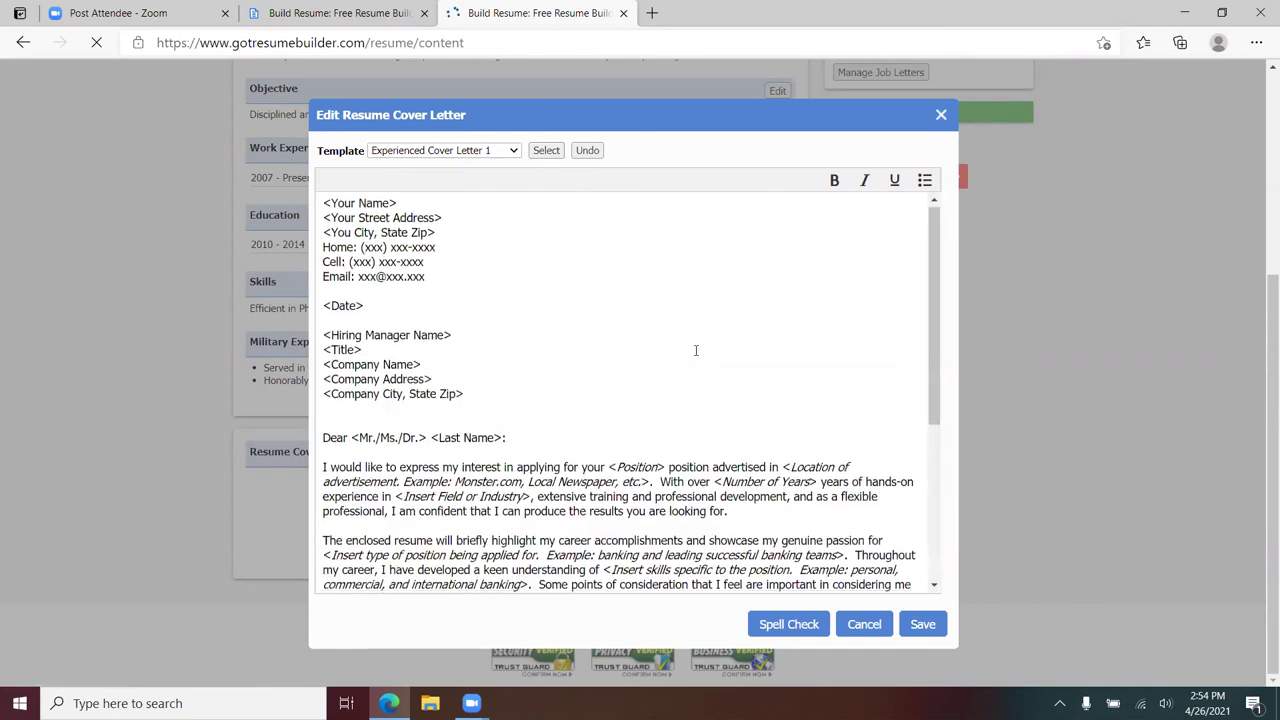
- Scroll through the Experienced Cover Letter 1 placeholder text to review it
{"action": "scroll", "coordinate": [694, 351], "scroll_direction": "down", "scroll_amount": 3}
{"action": "scroll", "coordinate": [690, 350], "scroll_direction": "up", "scroll_amount": 3}
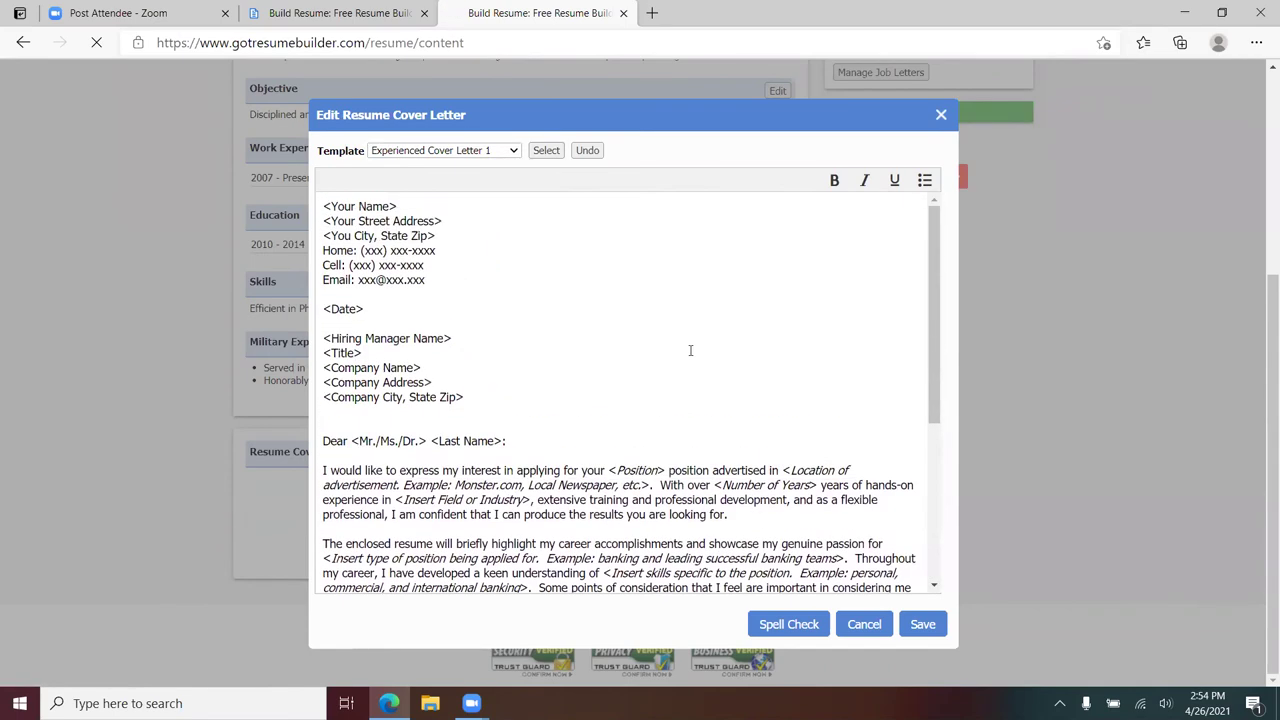
{"action": "scroll", "coordinate": [690, 350], "scroll_direction": "up", "scroll_amount": 1}
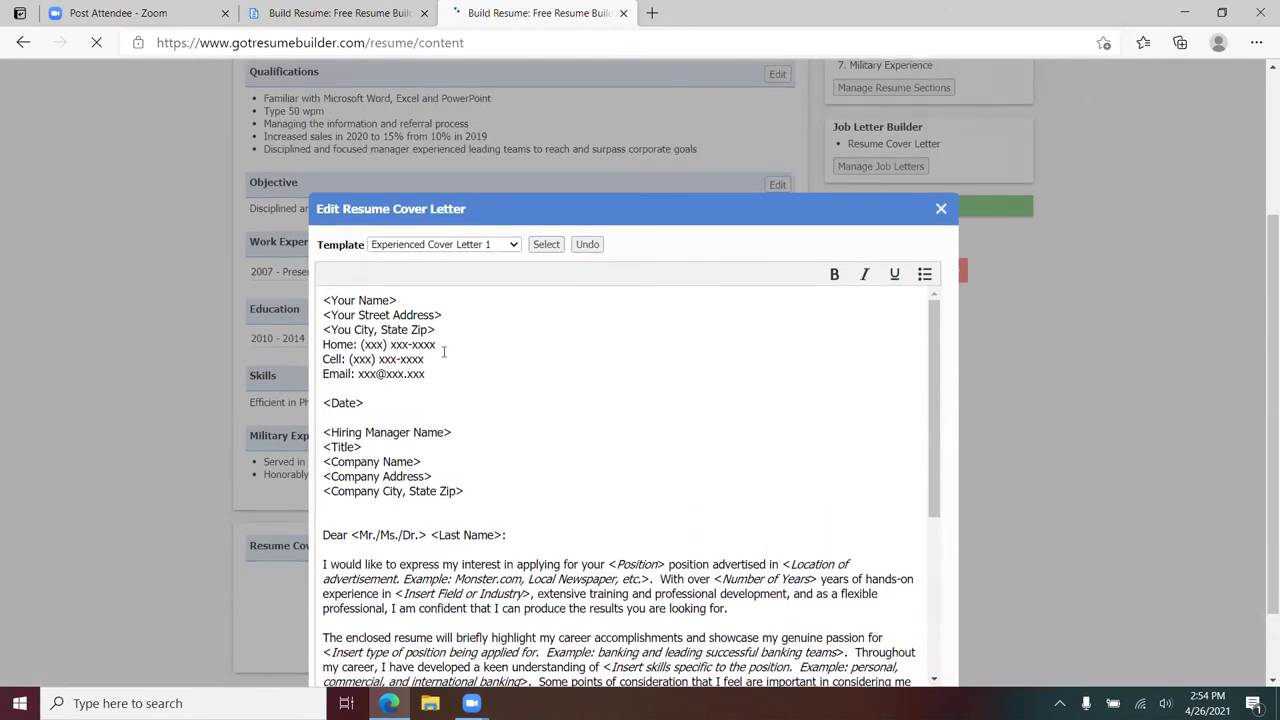
{"action": "scroll", "coordinate": [520, 380], "scroll_direction": "down", "scroll_amount": 1}
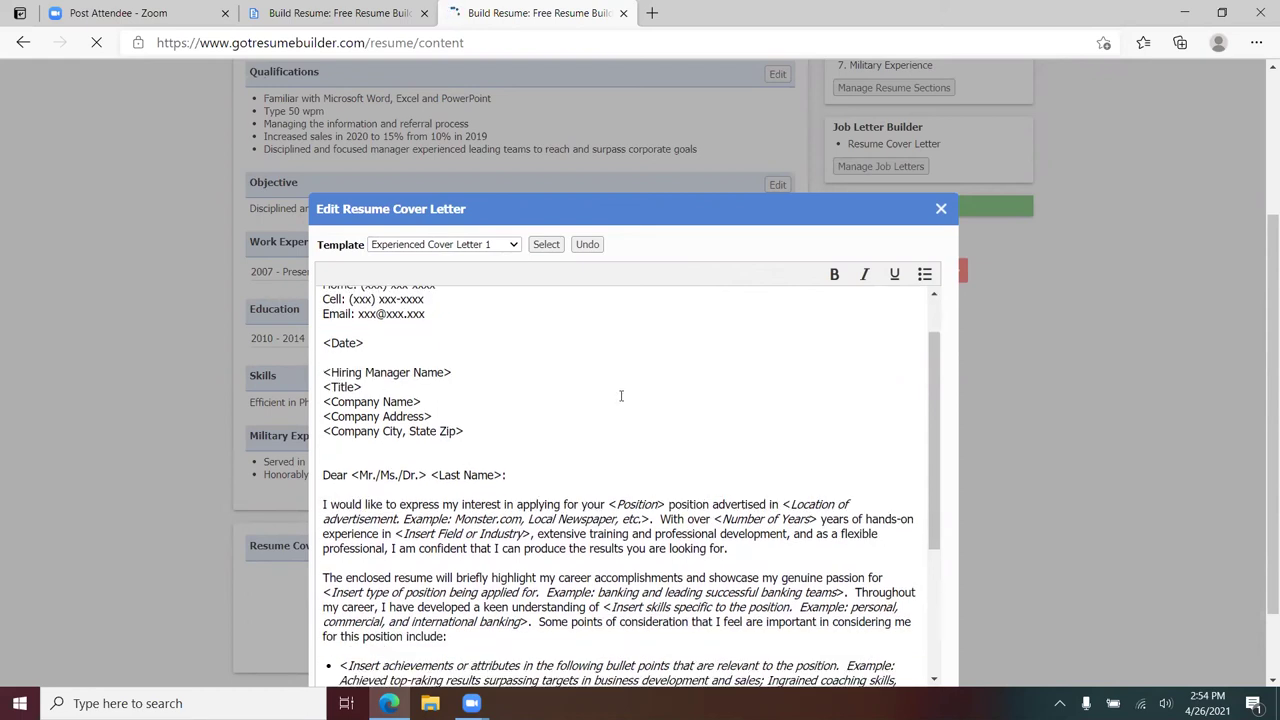
{"action": "scroll", "coordinate": [620, 396], "scroll_direction": "down", "scroll_amount": 3}
{"action": "scroll", "coordinate": [620, 397], "scroll_direction": "up", "scroll_amount": 1}
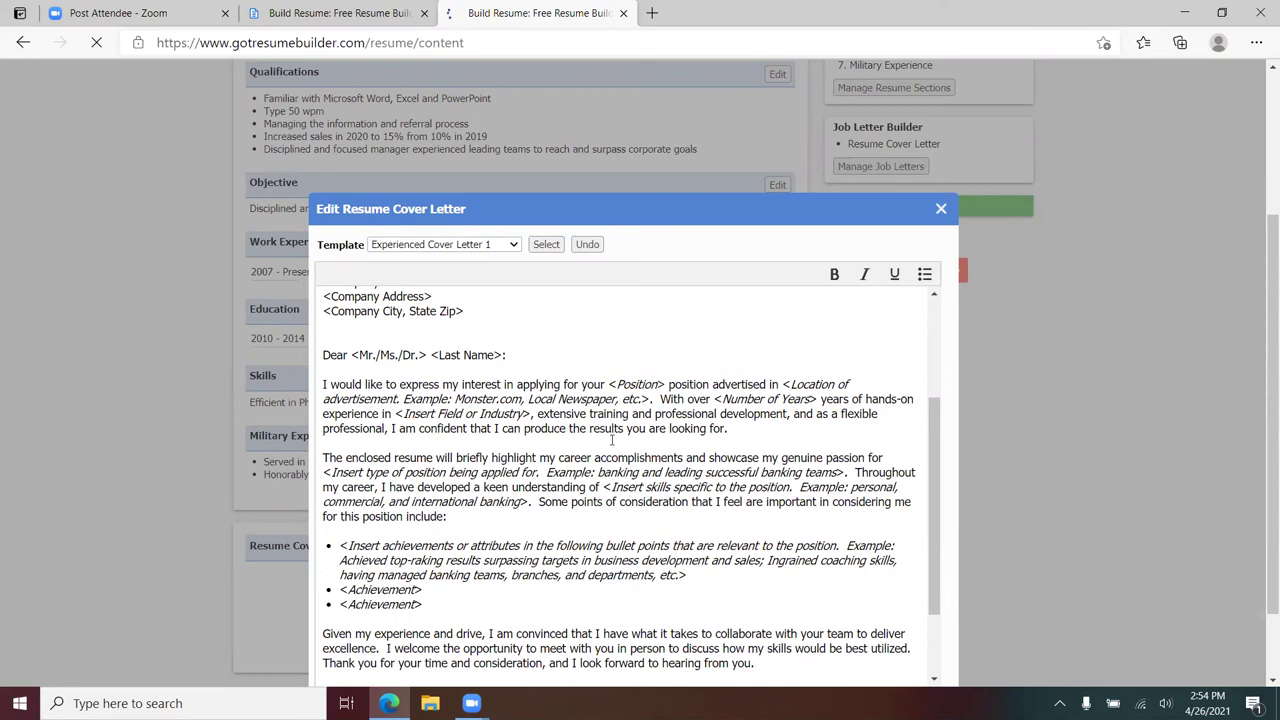
{"action": "scroll", "coordinate": [627, 452], "scroll_direction": "down", "scroll_amount": 1}
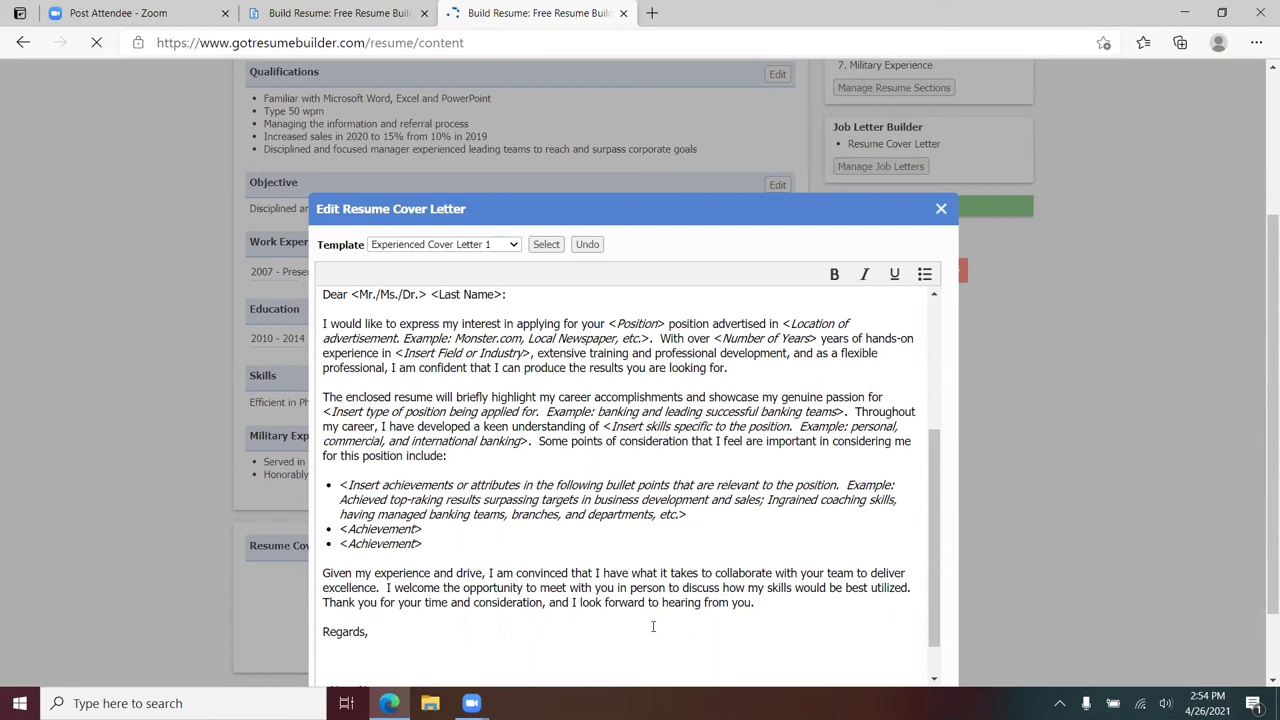
{"action": "scroll", "coordinate": [645, 533], "scroll_direction": "up", "scroll_amount": 2}
{"action": "scroll", "coordinate": [600, 450], "scroll_direction": "down", "scroll_amount": 3}
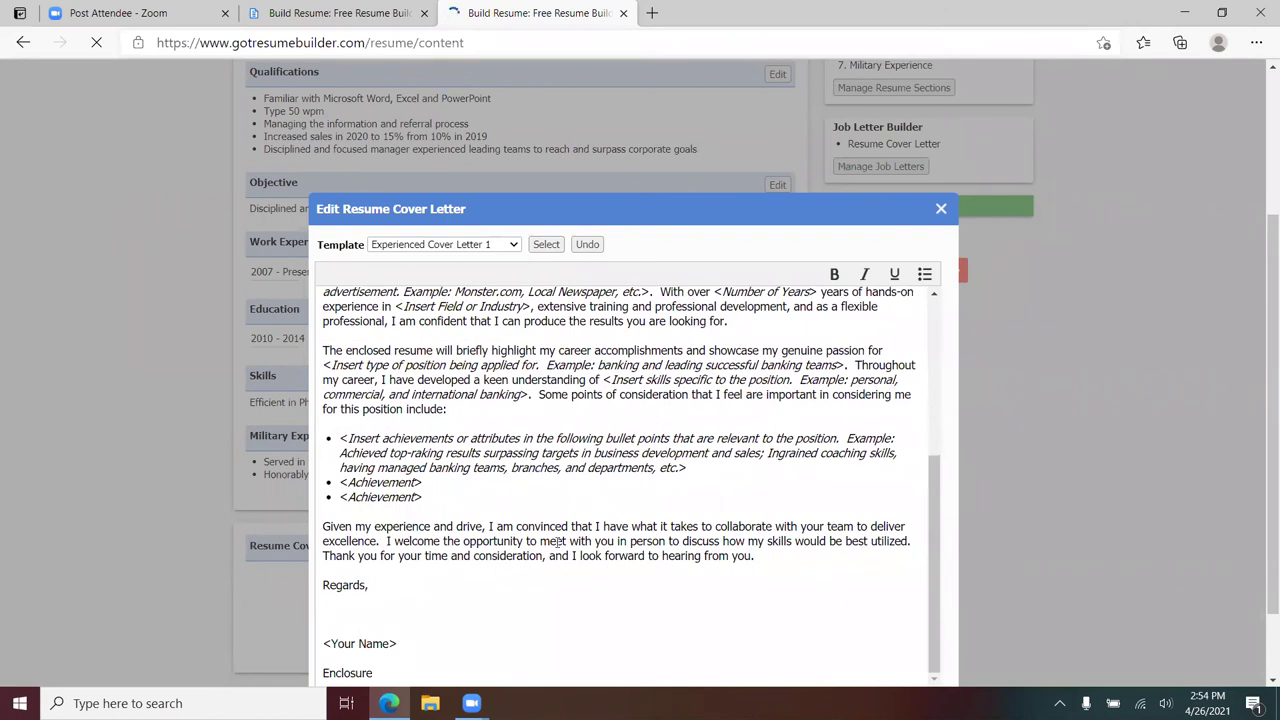
{"action": "scroll", "coordinate": [787, 553], "scroll_direction": "down", "scroll_amount": 1}
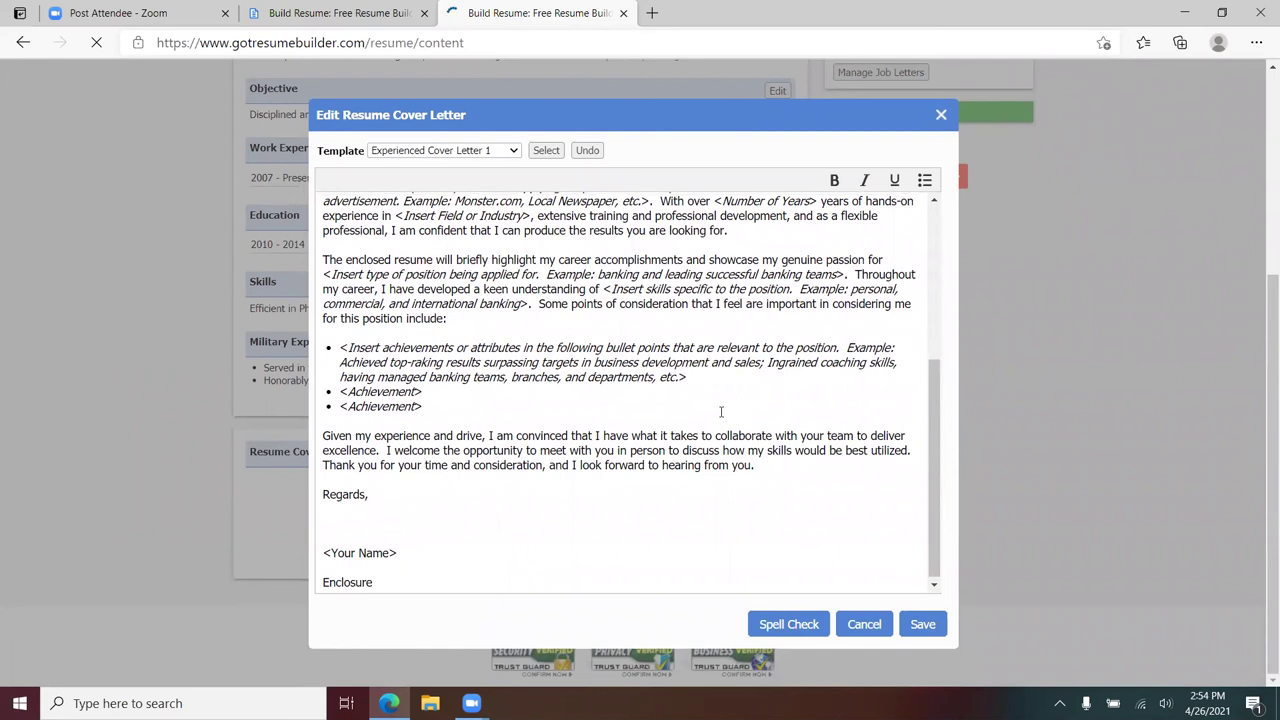
{"action": "scroll", "coordinate": [720, 410], "scroll_direction": "up", "scroll_amount": 3}
- Save the cover letter text to the resume
{"action": "left_click", "coordinate": [922, 624]}
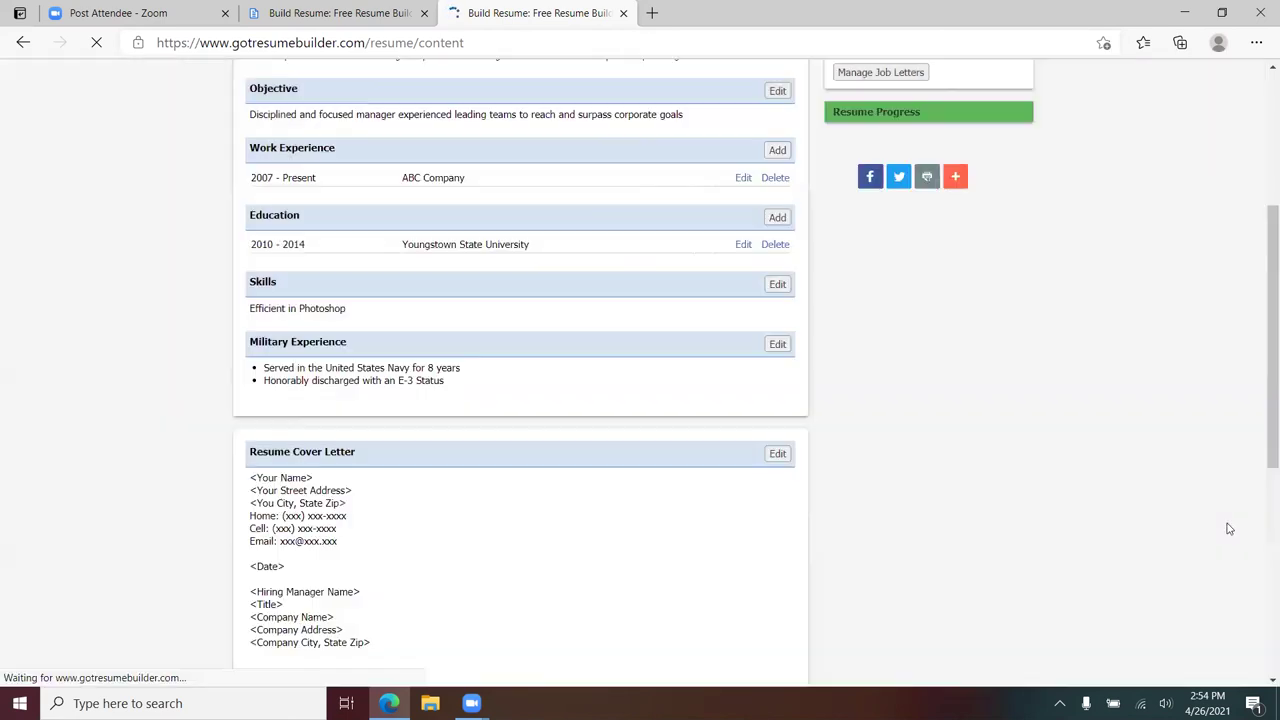
{"action": "scroll", "coordinate": [1090, 405], "scroll_direction": "down", "scroll_amount": 4}
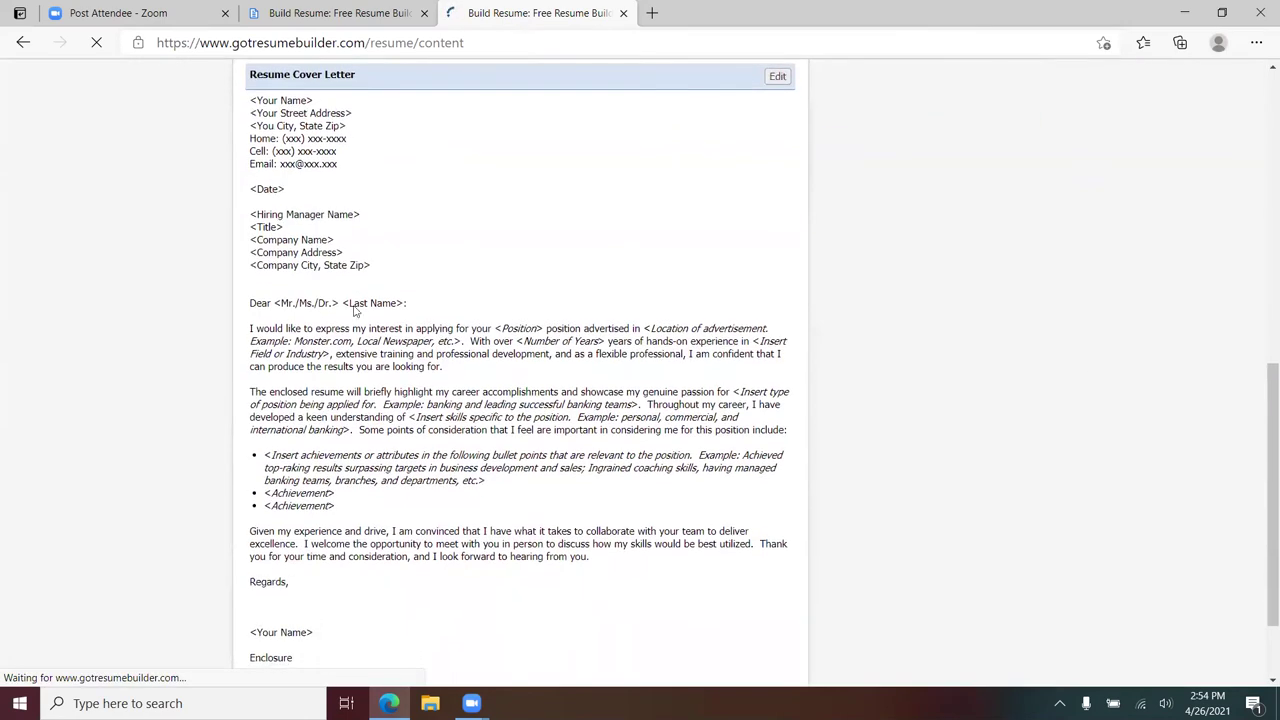
{"action": "scroll", "coordinate": [690, 558], "scroll_direction": "down", "scroll_amount": 1}
{"action": "scroll", "coordinate": [690, 558], "scroll_direction": "up", "scroll_amount": 1}
{"action": "scroll", "coordinate": [688, 558], "scroll_direction": "up", "scroll_amount": 5}
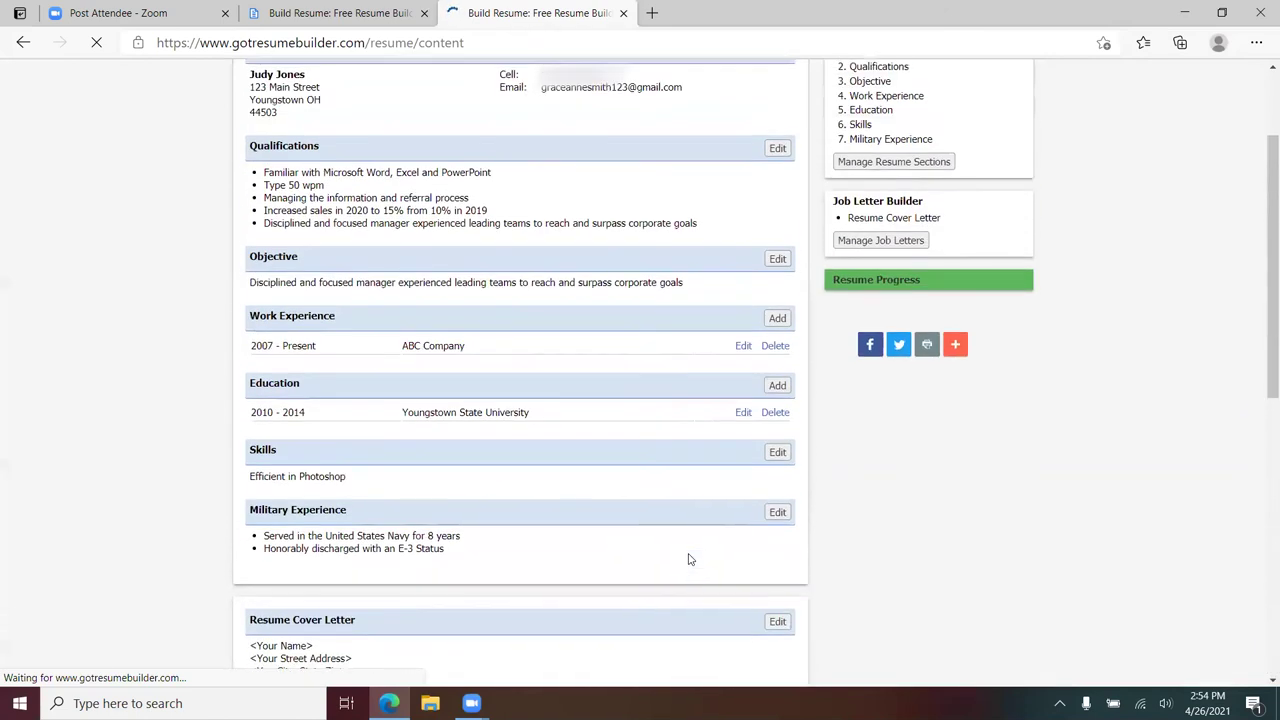
- Add a Follow Up Letter to the resume's job letters
{"action": "left_click", "coordinate": [889, 243]}
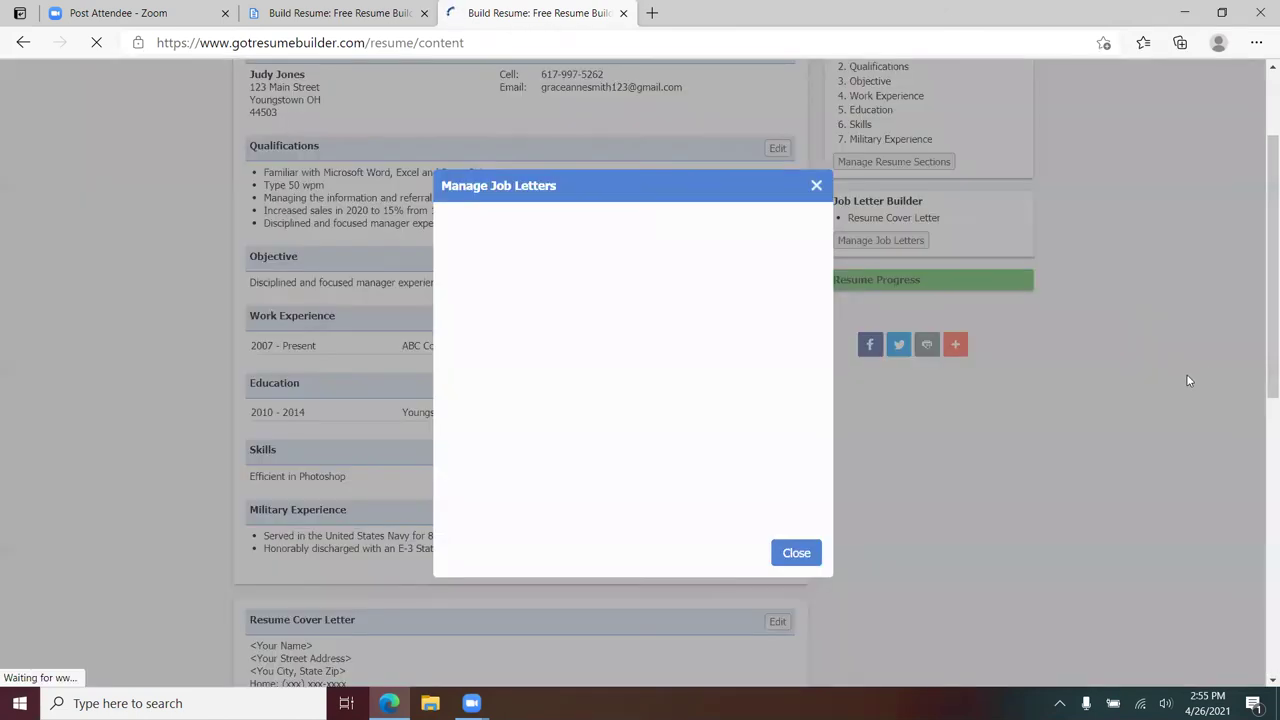
{"action": "left_click", "coordinate": [595, 245]}
{"action": "left_click", "coordinate": [490, 321]}
{"action": "left_click", "coordinate": [797, 648]}
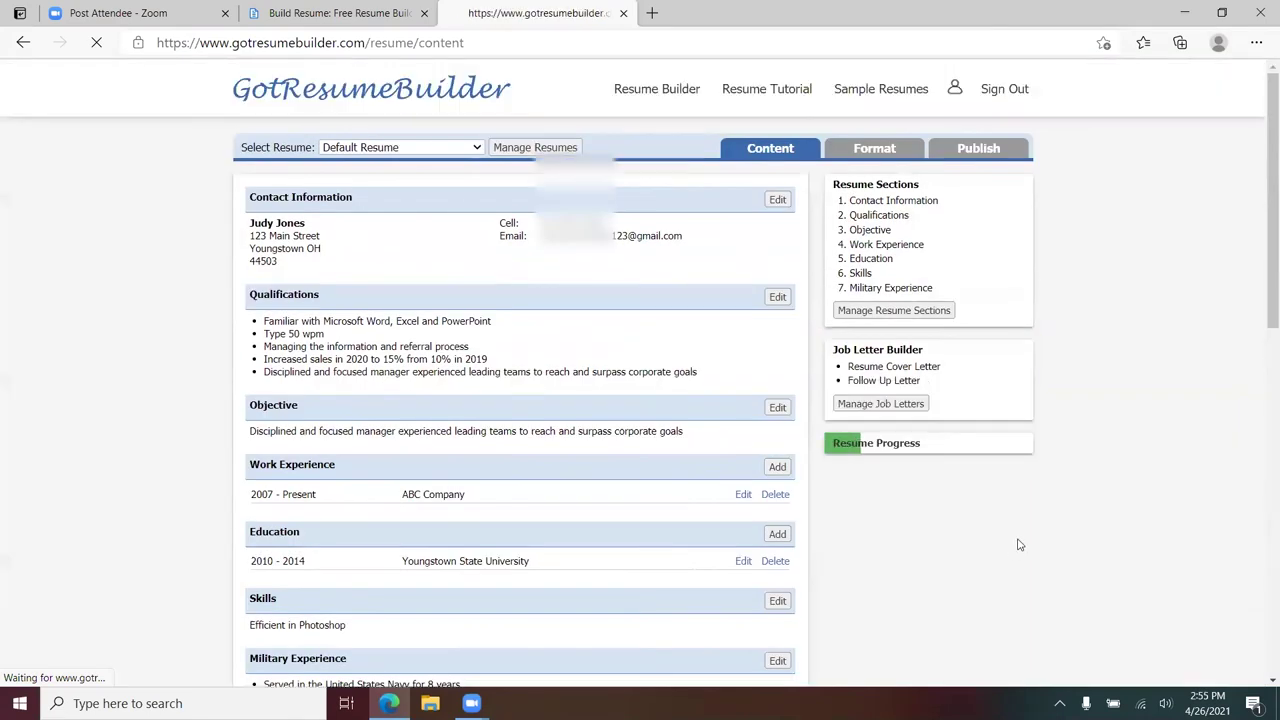
{"action": "scroll", "coordinate": [1140, 497], "scroll_direction": "down", "scroll_amount": 2}
{"action": "scroll", "coordinate": [1140, 497], "scroll_direction": "down", "scroll_amount": 6}
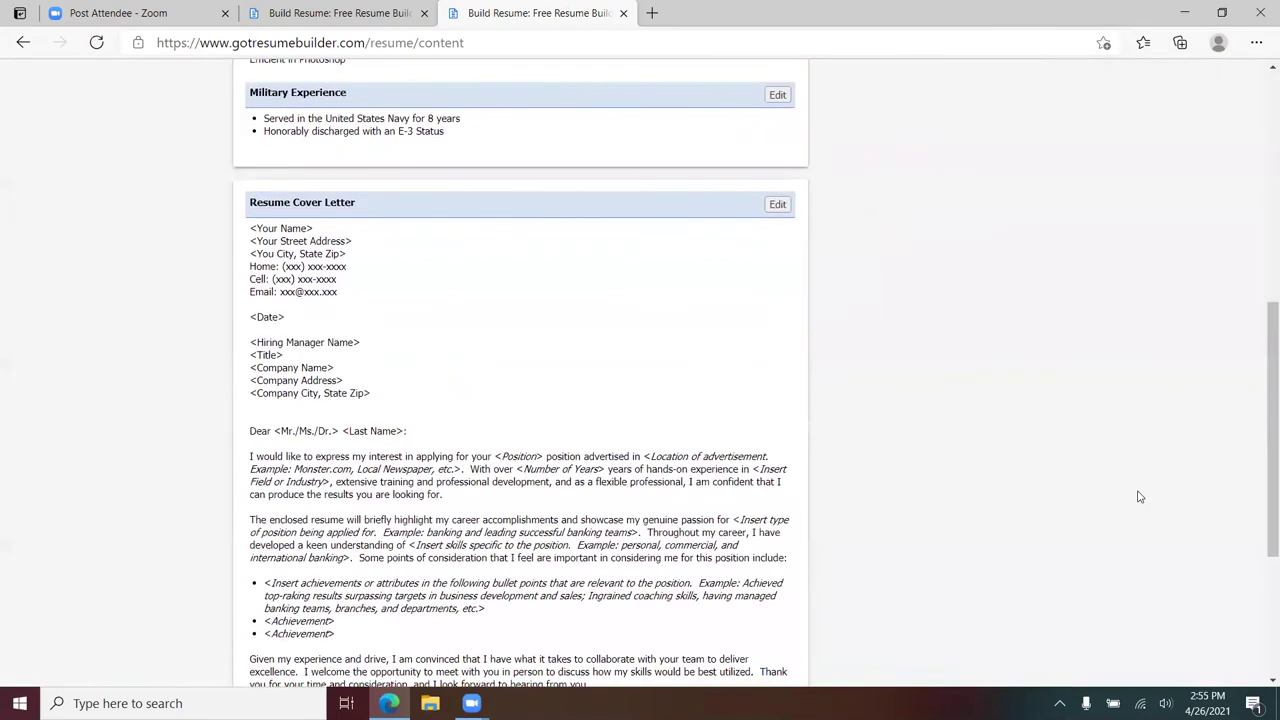
- Load the Experienced Follow Up Letter 2 template into the follow-up letter
{"action": "left_click", "coordinate": [776, 533]}
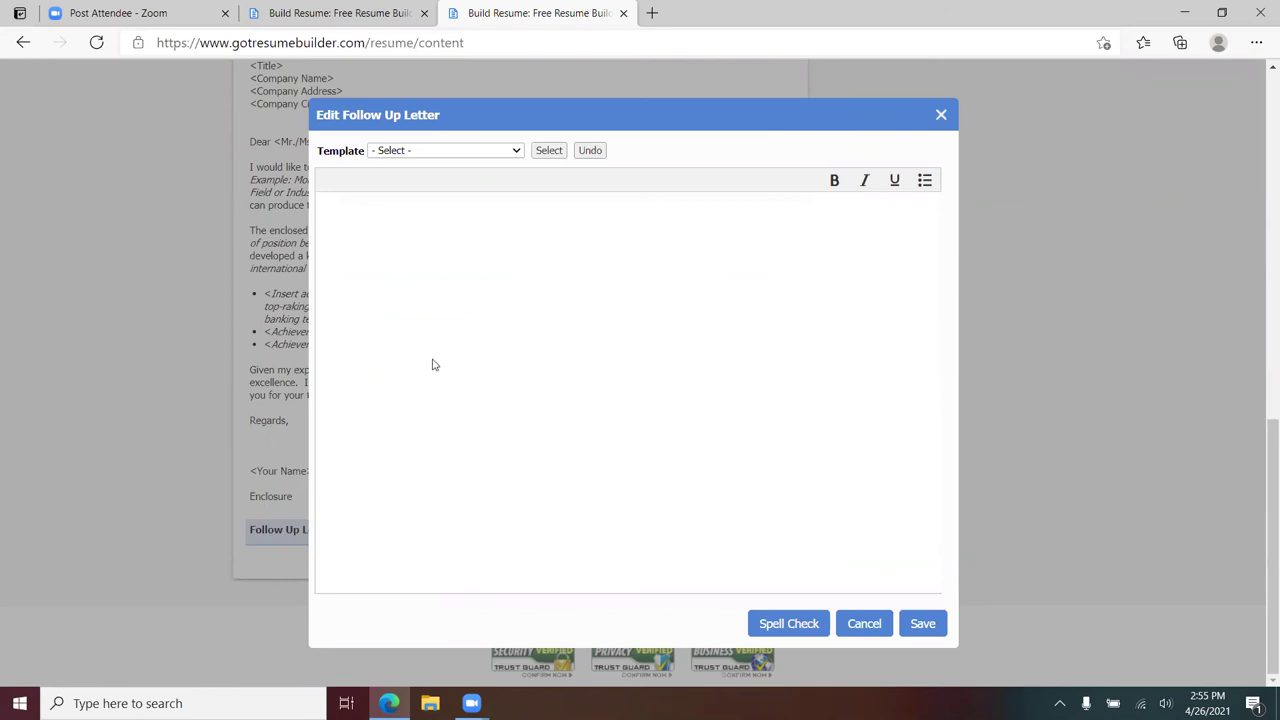
{"action": "left_click", "coordinate": [515, 152]}
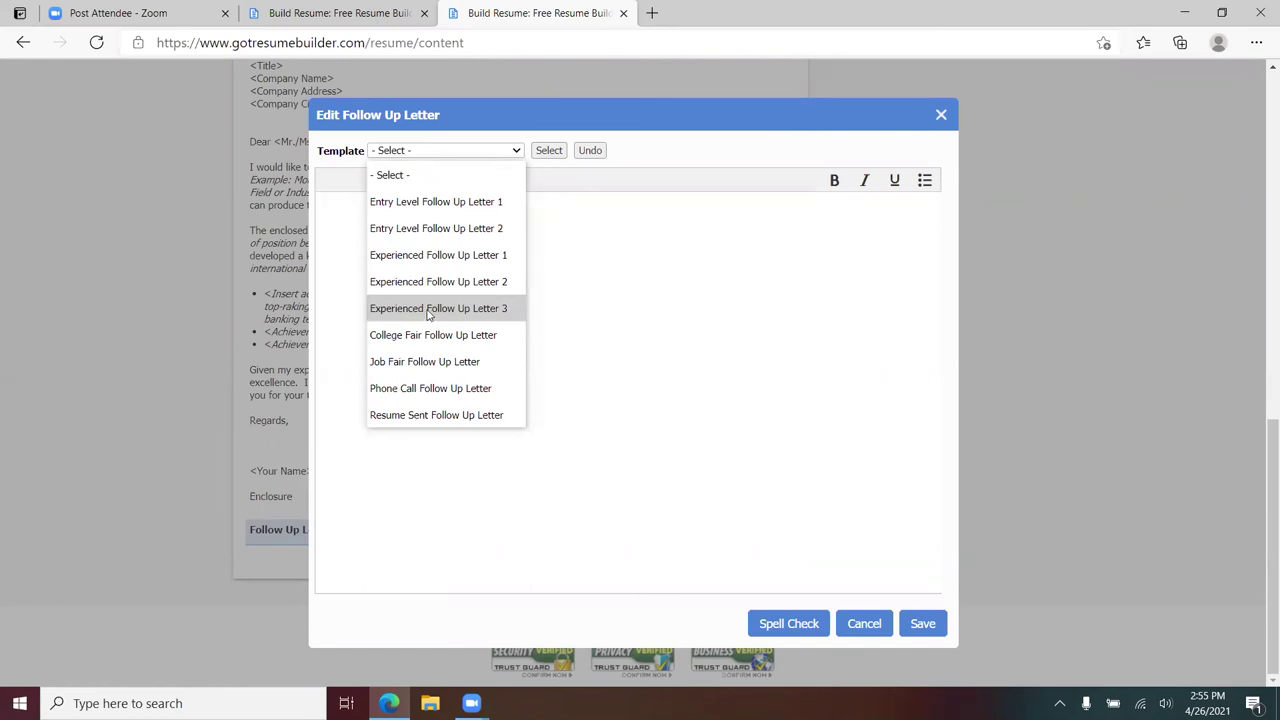
{"action": "left_click", "coordinate": [422, 283]}
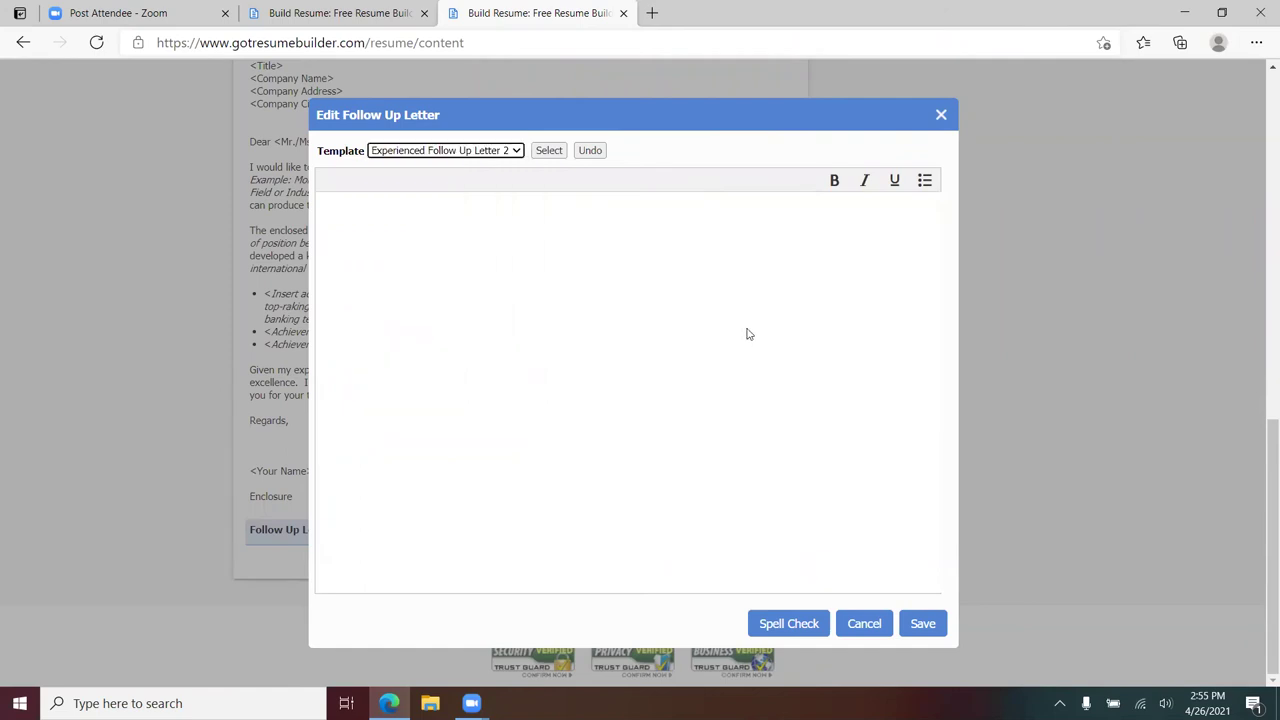
{"action": "left_click", "coordinate": [548, 156]}
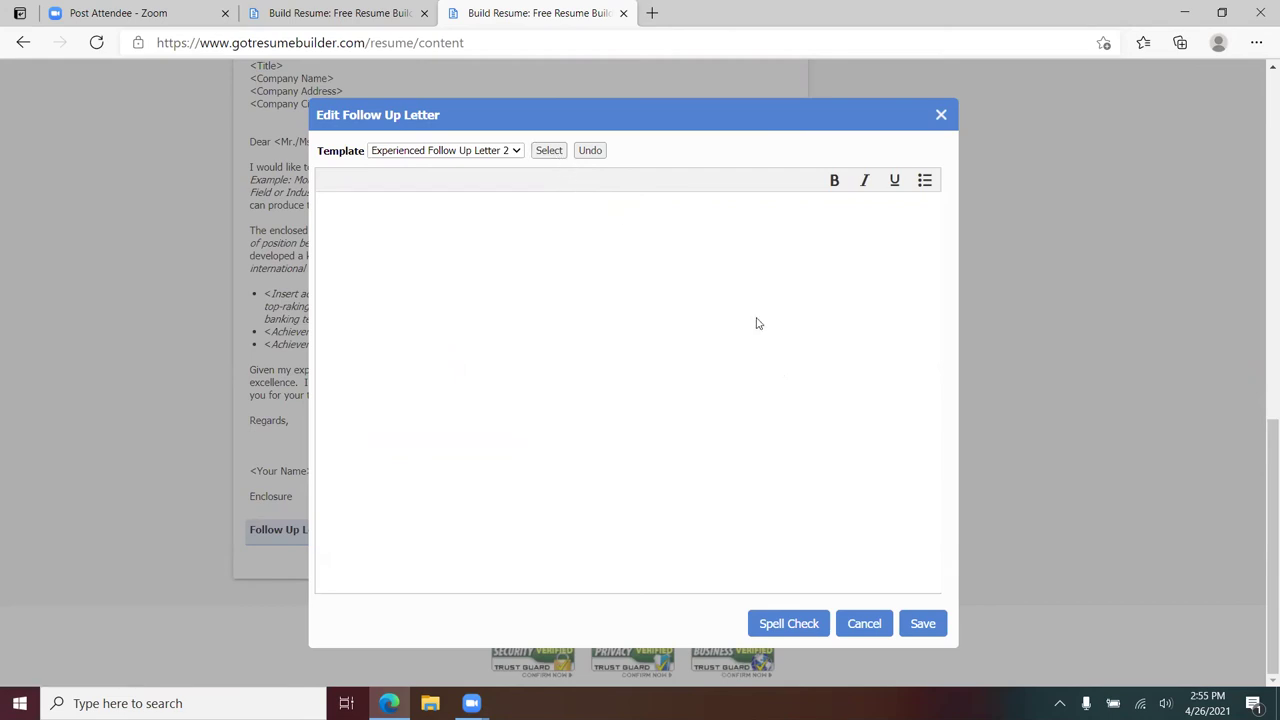
- Review the follow-up letter text, selecting its opening words, and save it
{"action": "scroll", "coordinate": [746, 380], "scroll_direction": "down", "scroll_amount": 3}
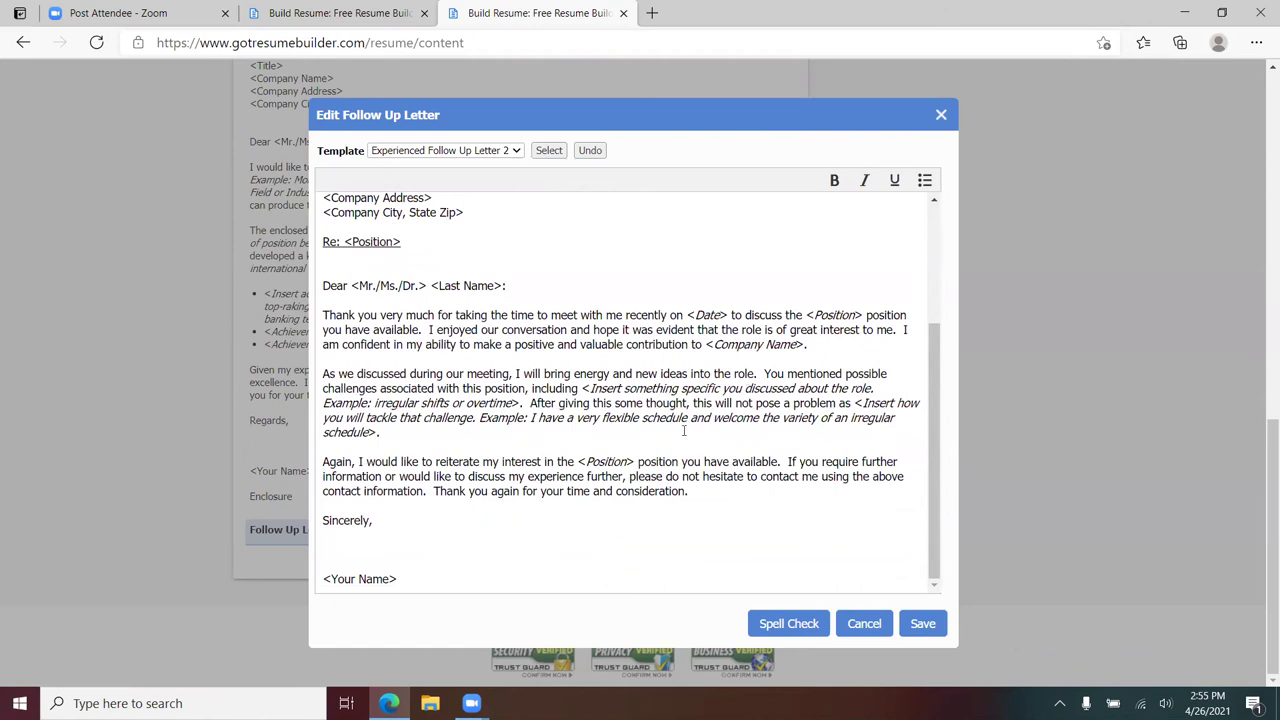
{"action": "scroll", "coordinate": [719, 425], "scroll_direction": "up", "scroll_amount": 2}
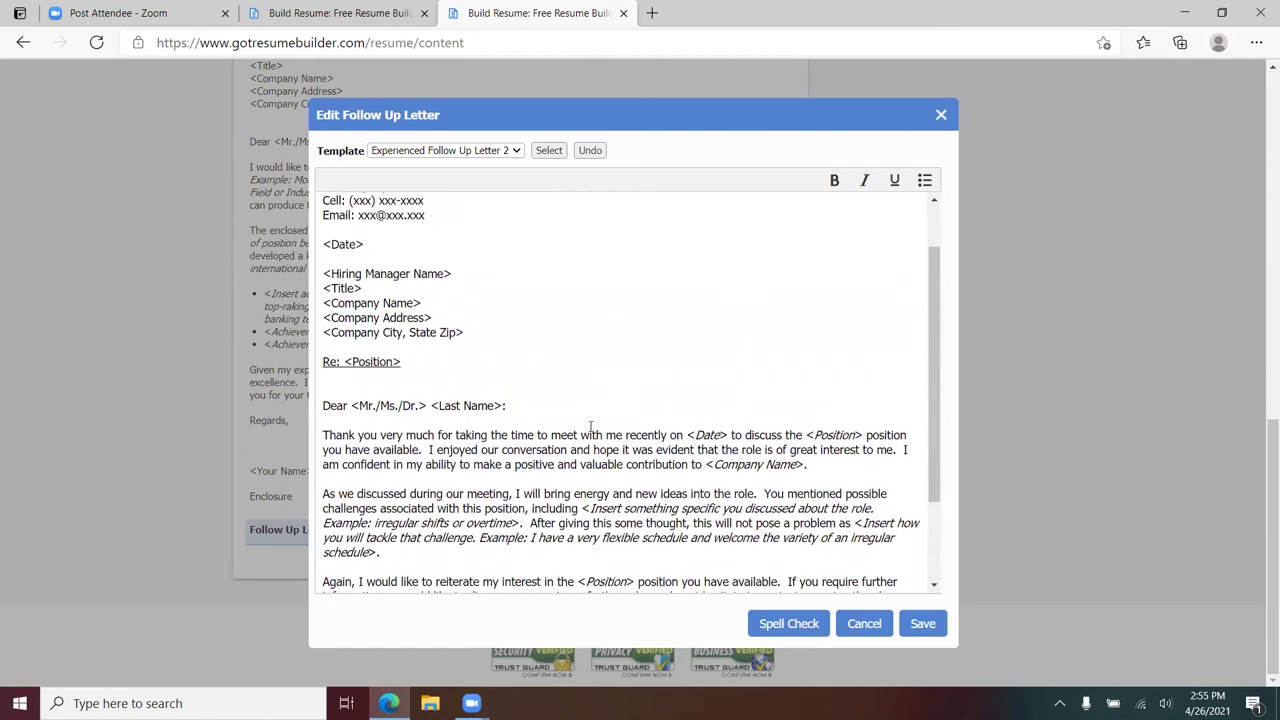
{"action": "scroll", "coordinate": [681, 399], "scroll_direction": "down", "scroll_amount": 2}
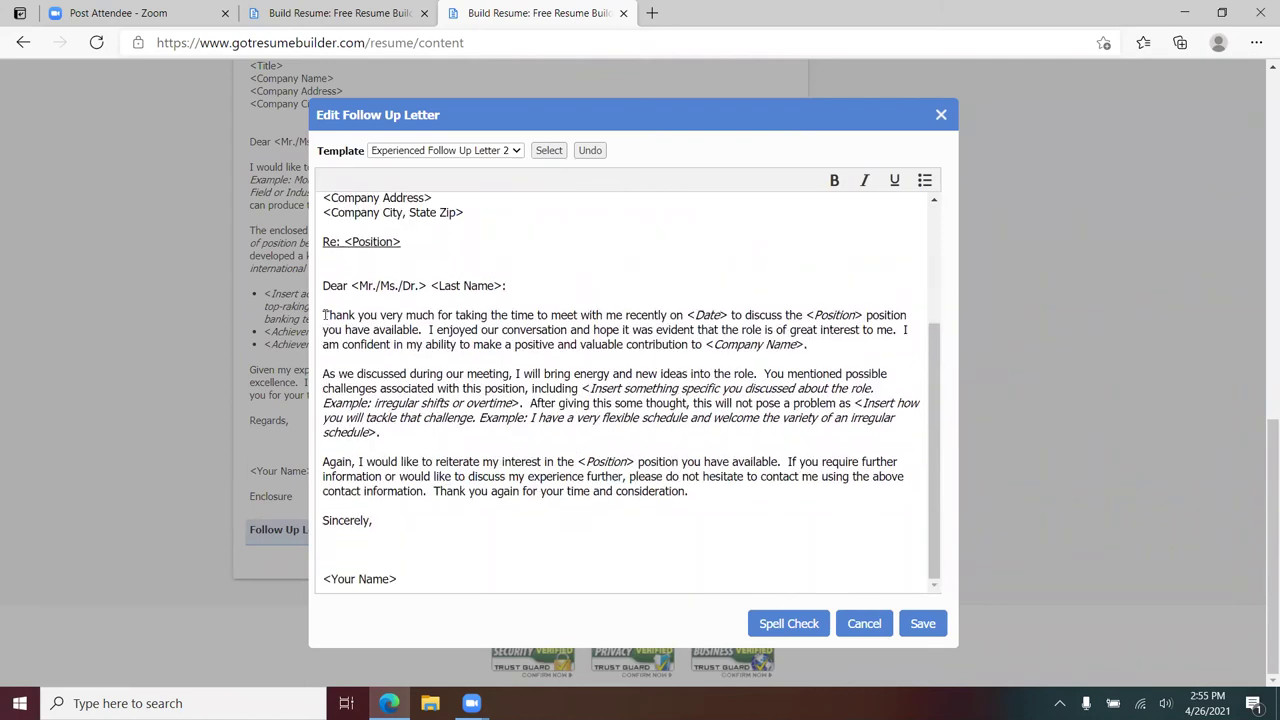
{"action": "left_click_drag", "start_coordinate": [324, 314], "coordinate": [733, 316]}
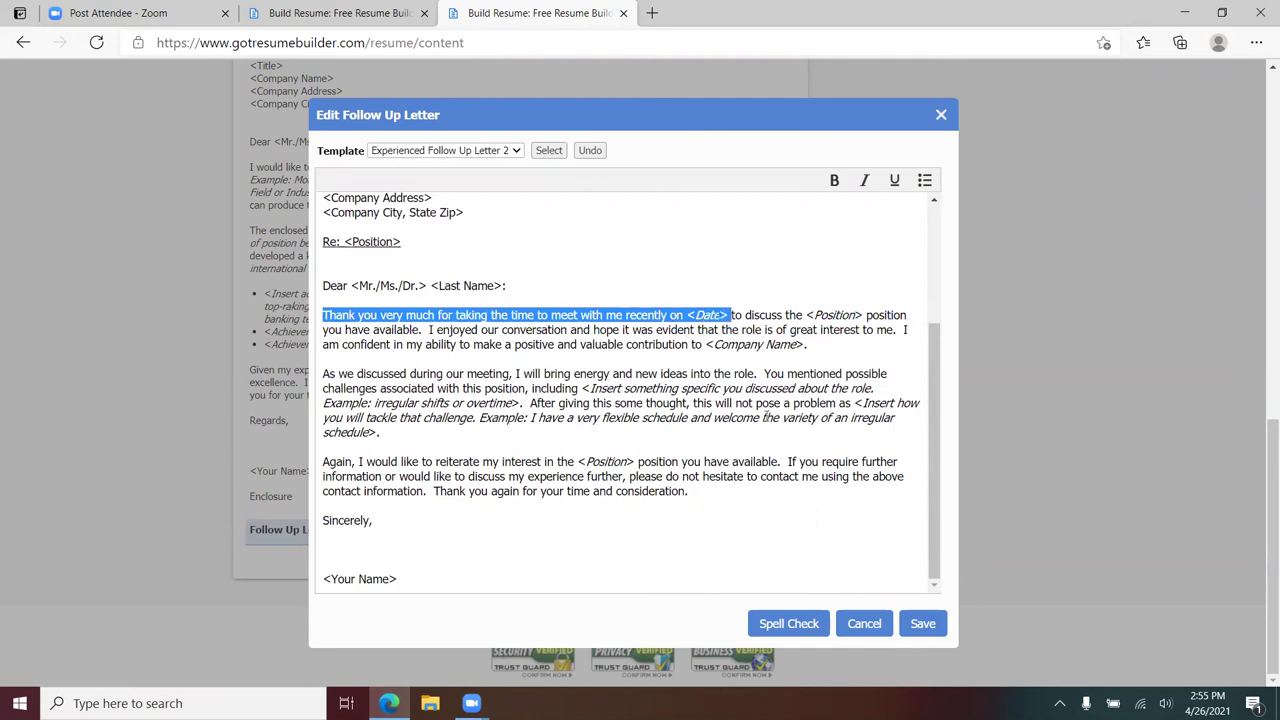
{"action": "scroll", "coordinate": [725, 446], "scroll_direction": "up", "scroll_amount": 6}
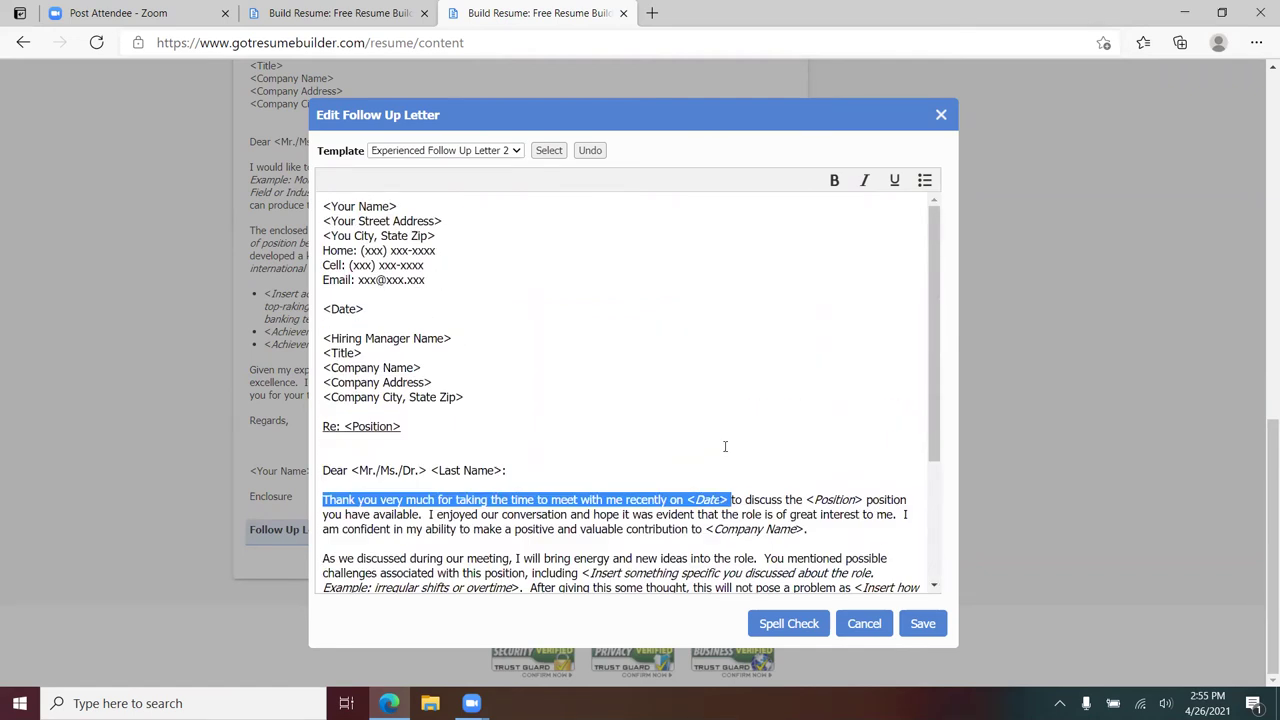
{"action": "scroll", "coordinate": [730, 455], "scroll_direction": "down", "scroll_amount": 3}
{"action": "scroll", "coordinate": [738, 466], "scroll_direction": "down", "scroll_amount": 2}
{"action": "left_click", "coordinate": [922, 623]}
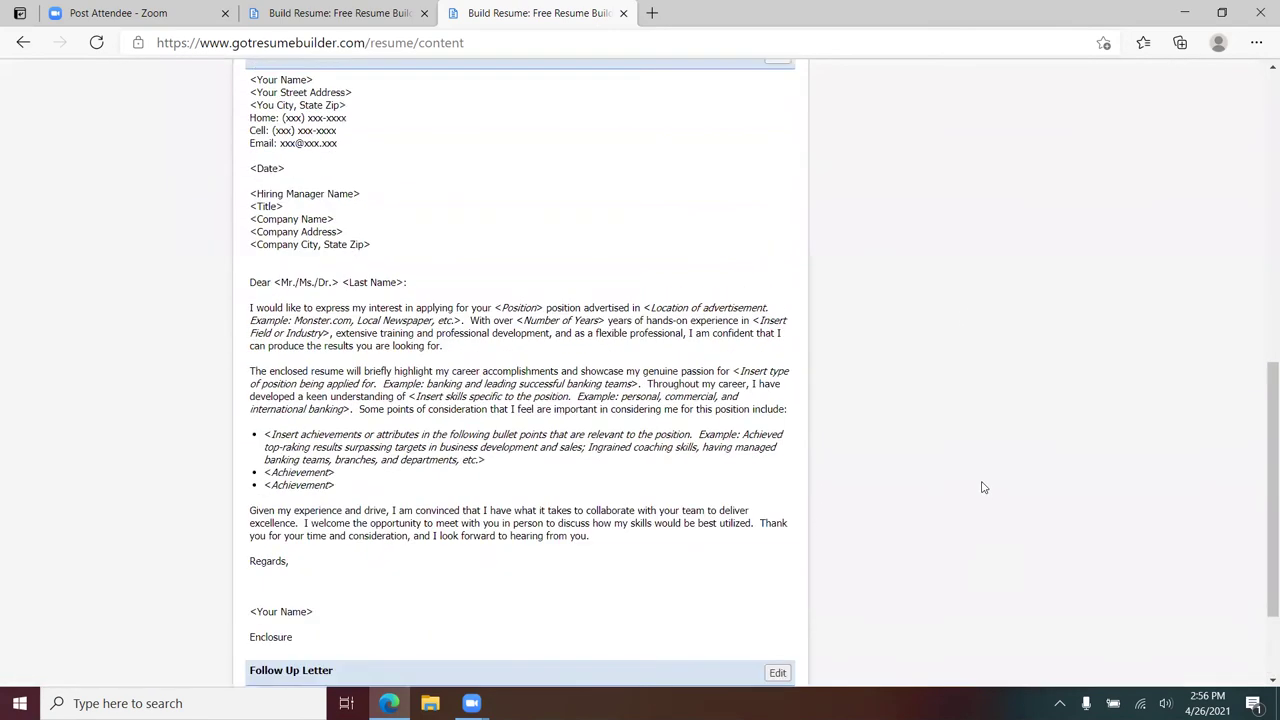
- Switch to the Format tab to preview the resume in the Professional I template
{"action": "scroll", "coordinate": [982, 487], "scroll_direction": "up", "scroll_amount": 15}
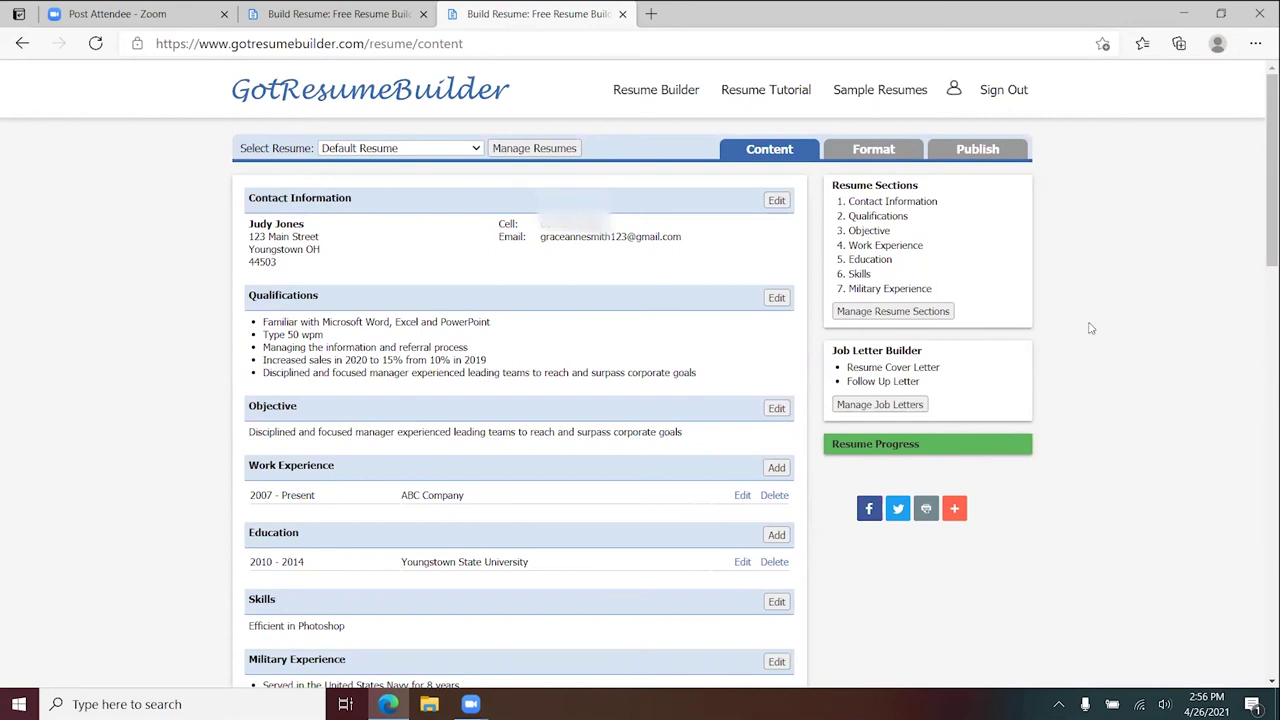
{"action": "left_click", "coordinate": [874, 150]}
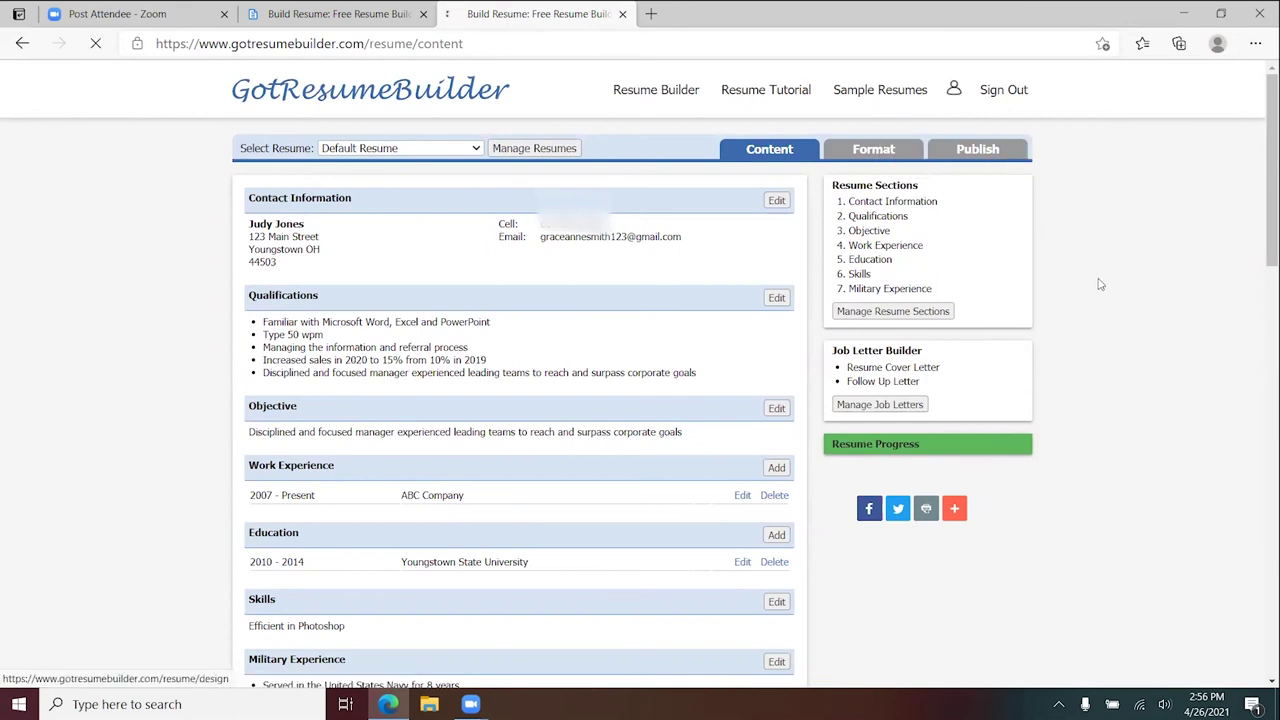
{"action": "scroll", "coordinate": [1152, 322], "scroll_direction": "down", "scroll_amount": 4}
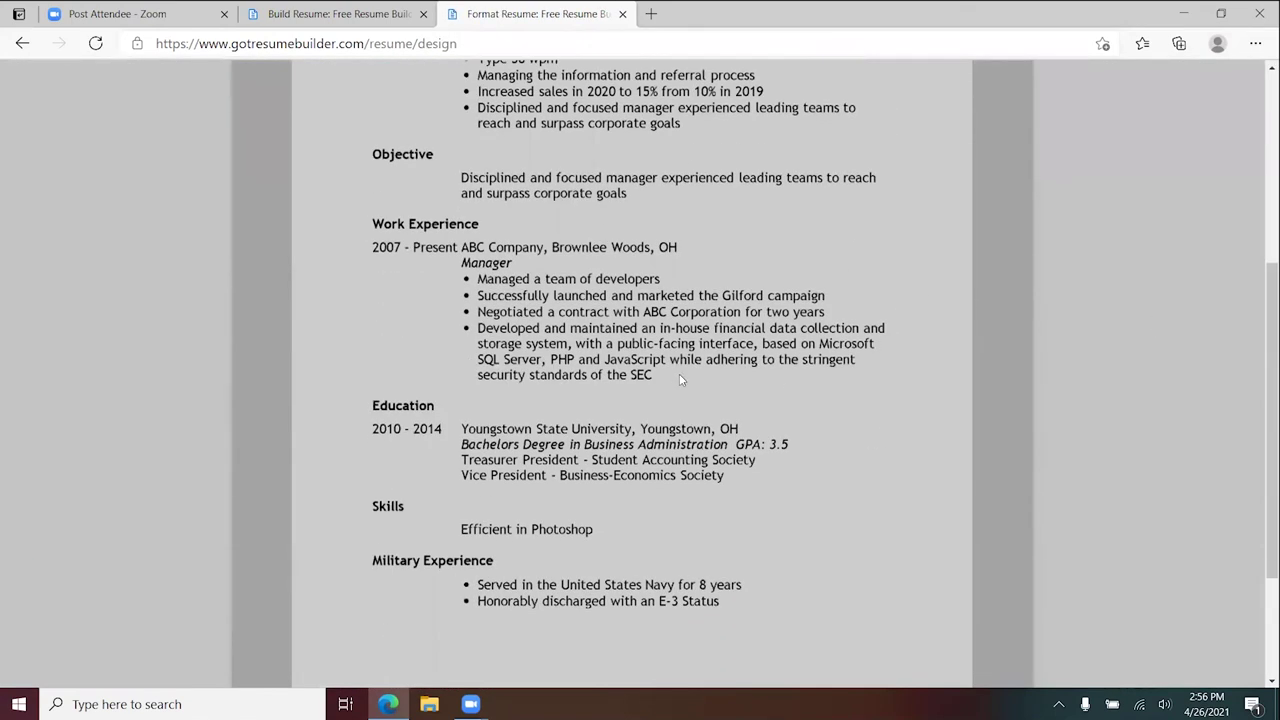
{"action": "scroll", "coordinate": [793, 306], "scroll_direction": "up", "scroll_amount": 4}
- Dismiss the tip popup and apply the Elegant template from the Template gallery
{"action": "left_click", "coordinate": [634, 220]}
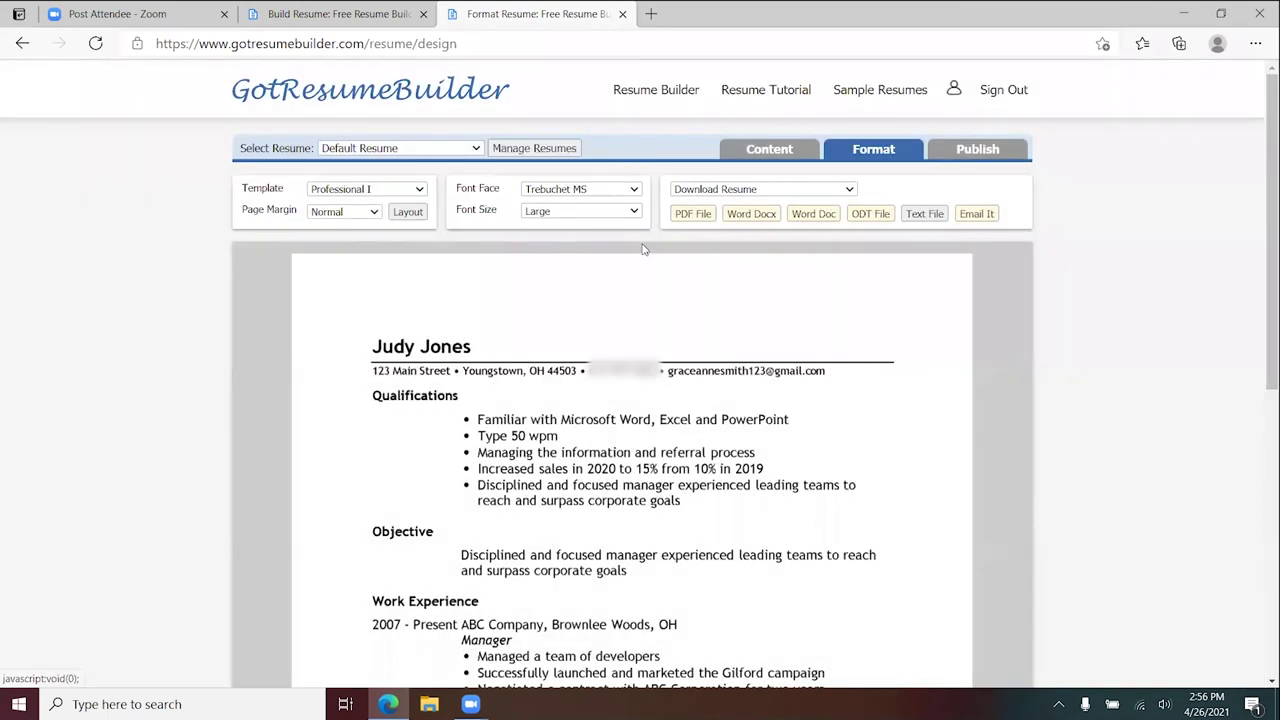
{"action": "scroll", "coordinate": [850, 365], "scroll_direction": "down", "scroll_amount": 1}
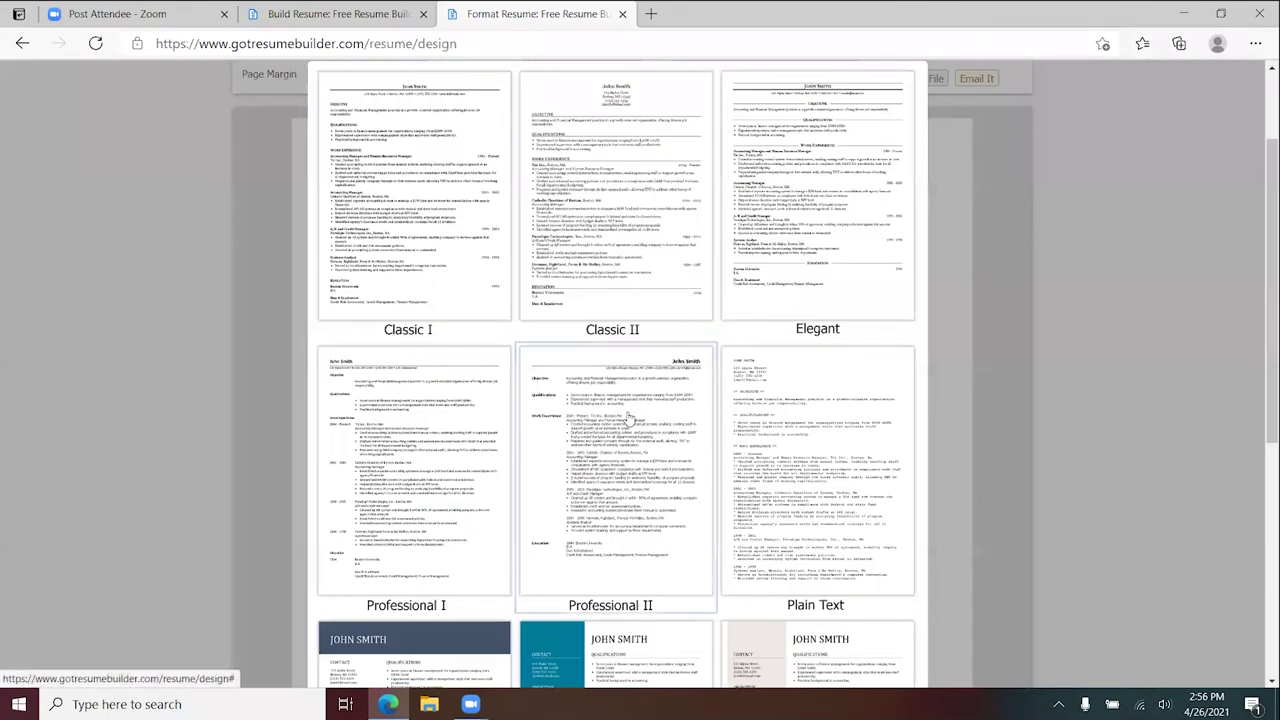
{"action": "left_click", "coordinate": [551, 221]}
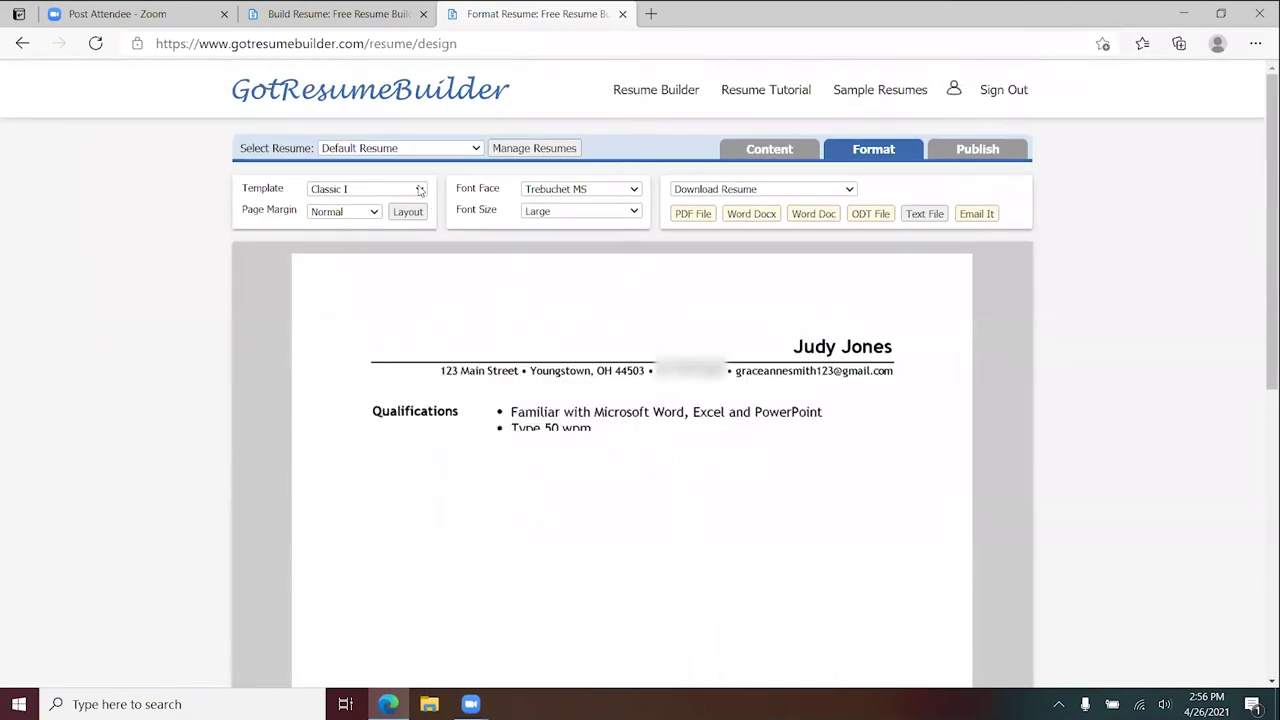
{"action": "left_click", "coordinate": [420, 189]}
{"action": "left_click", "coordinate": [860, 230]}
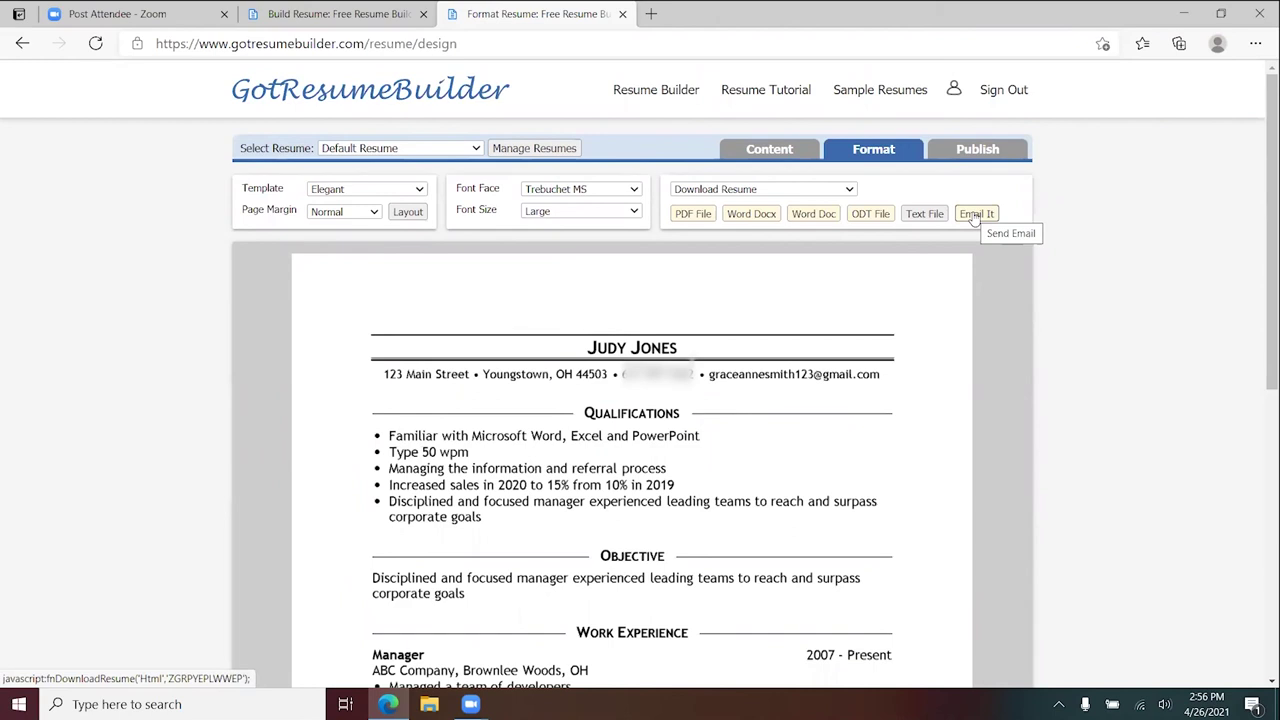
{"action": "left_click", "coordinate": [975, 214]}
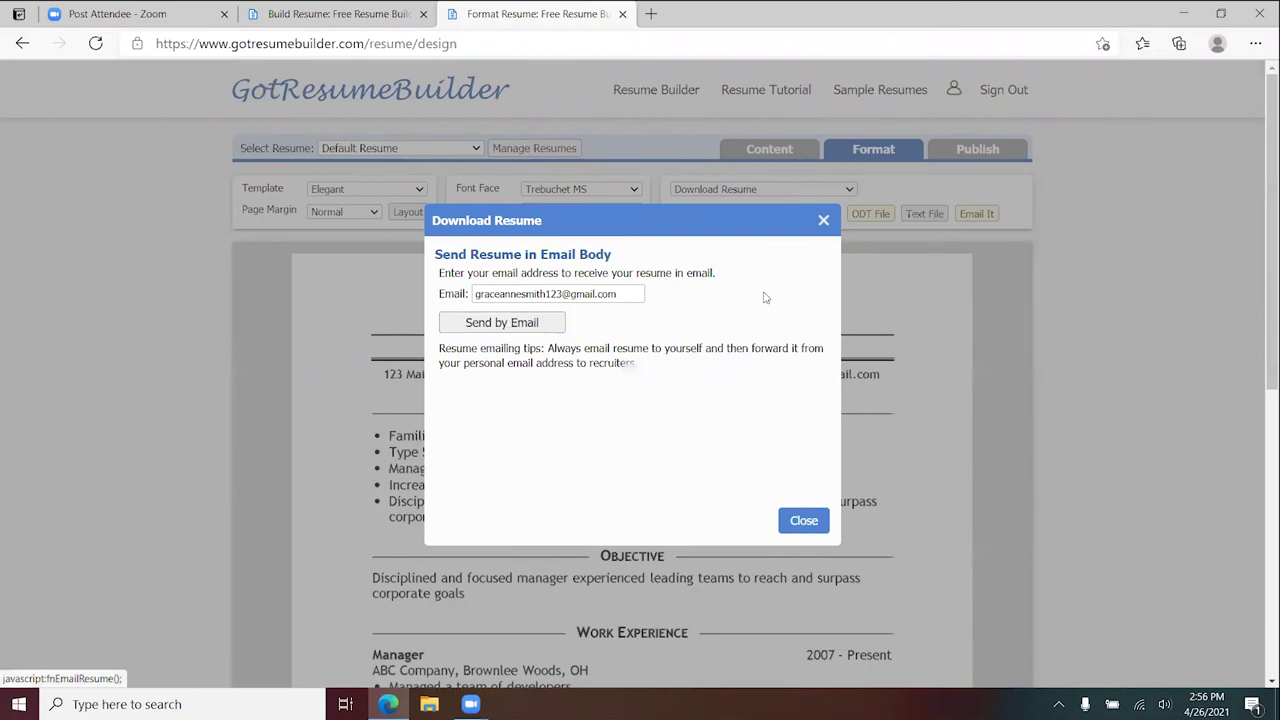
{"action": "left_click", "coordinate": [823, 220]}
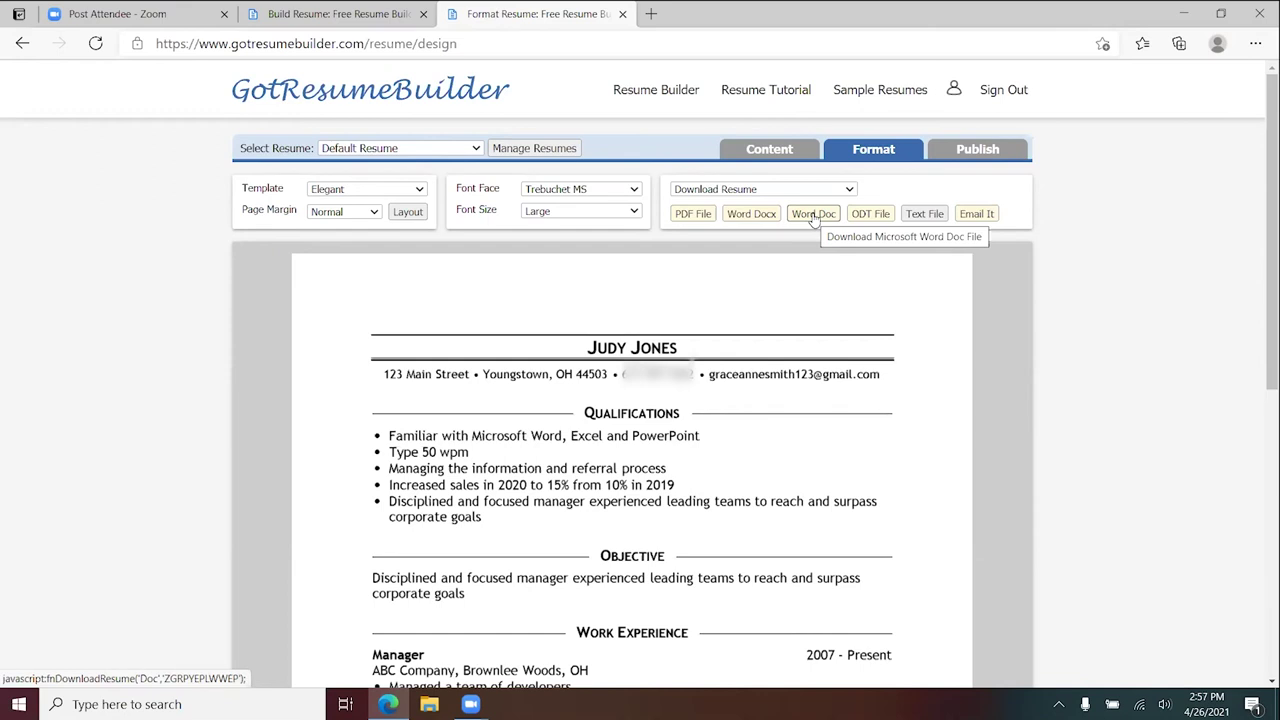
- Download the resume as a Word Doc (Resume.doc), open it in Word and enable editing
{"action": "left_click", "coordinate": [813, 215]}
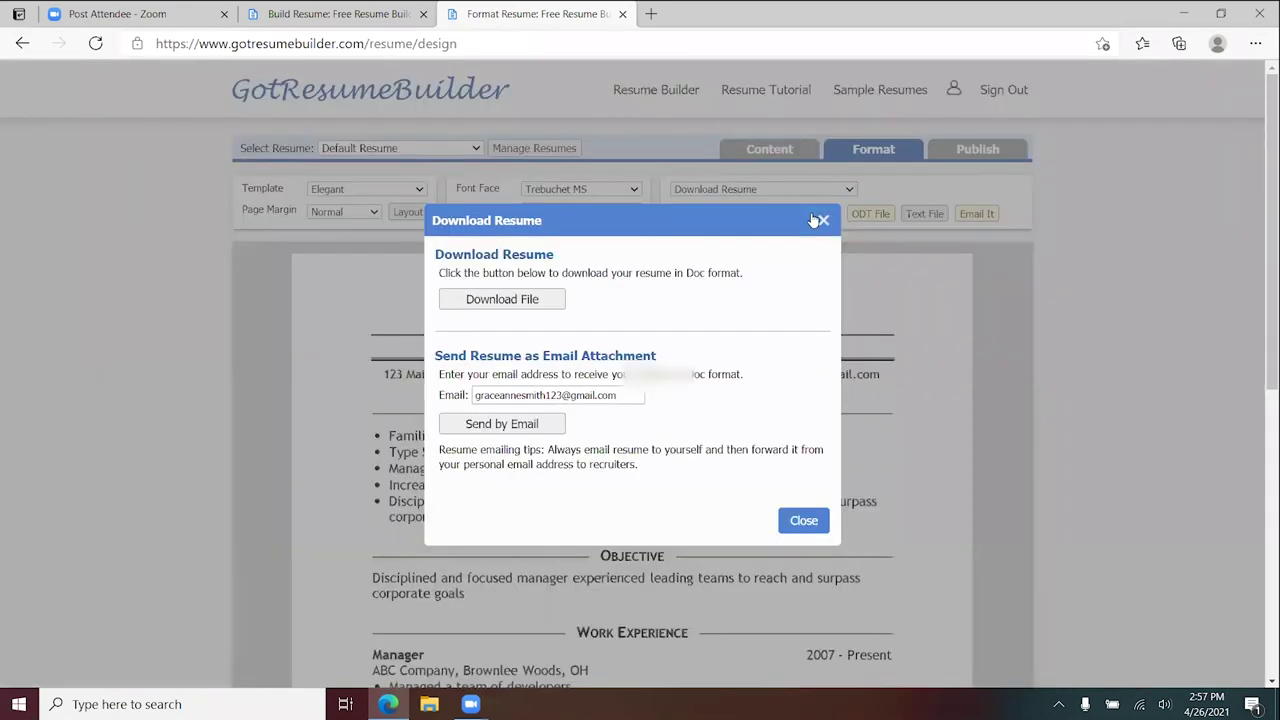
{"action": "left_click", "coordinate": [450, 304]}
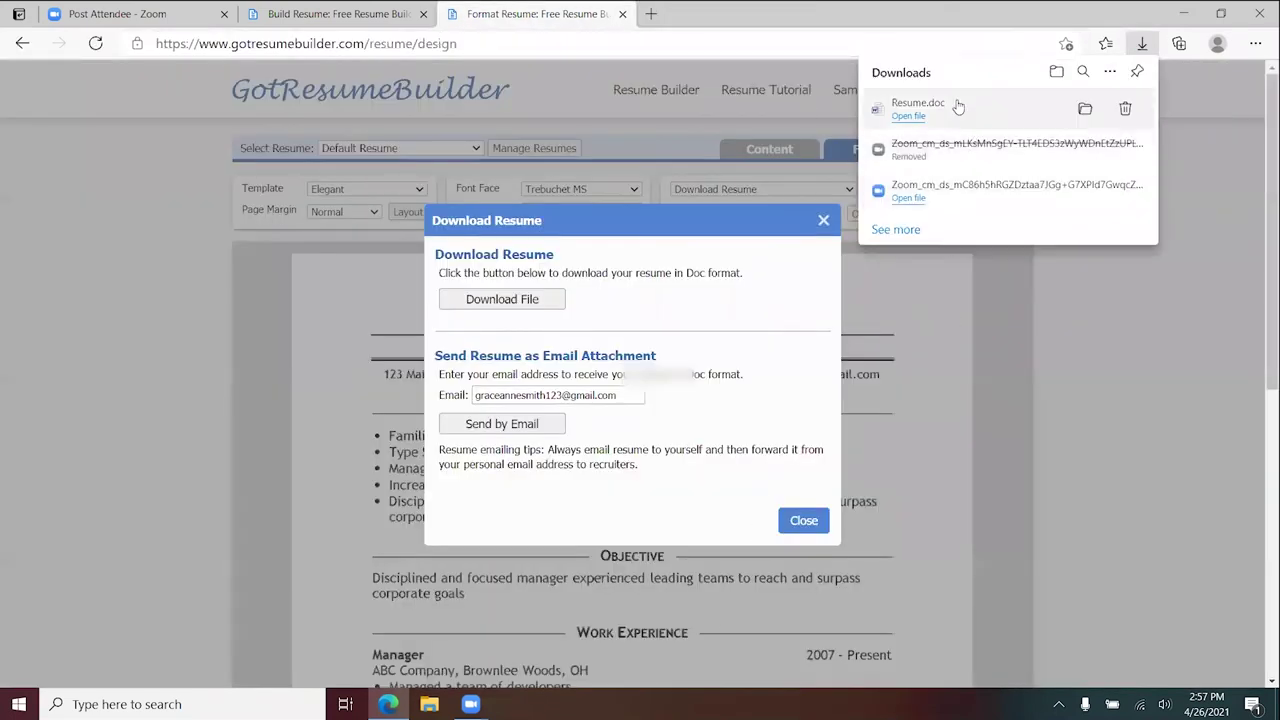
{"action": "left_click", "coordinate": [955, 112]}
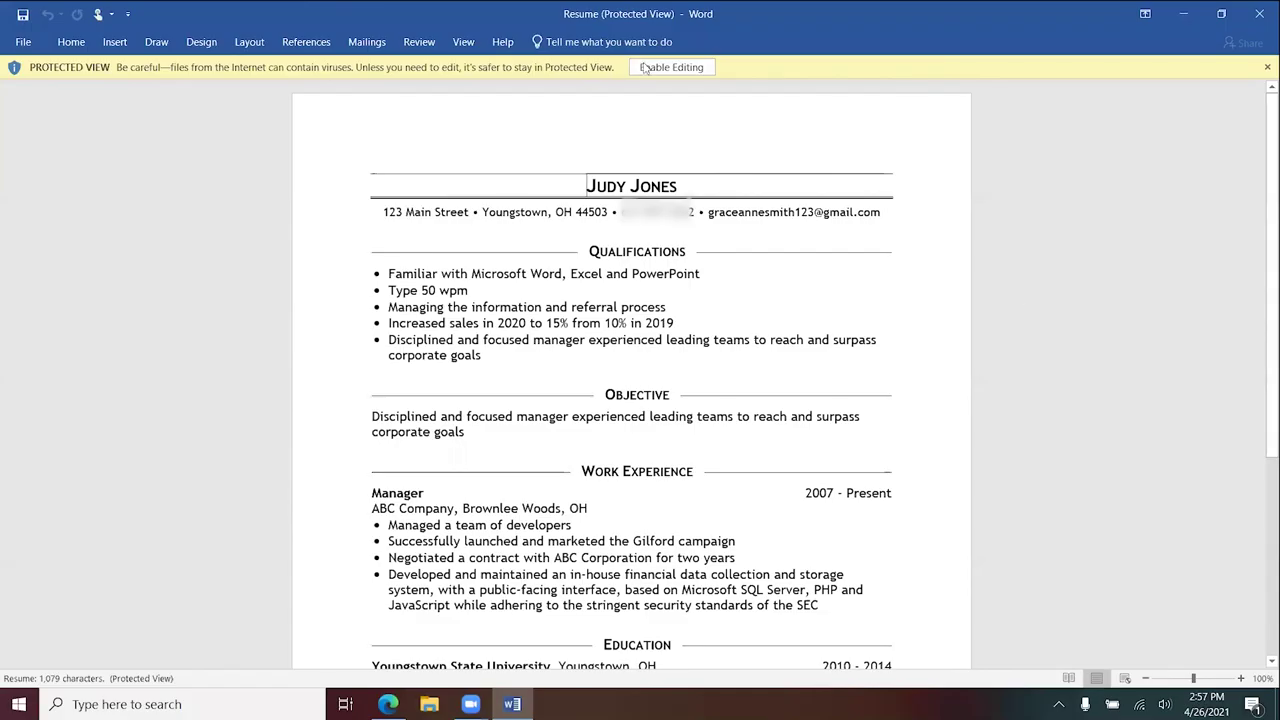
{"action": "left_click", "coordinate": [645, 67]}
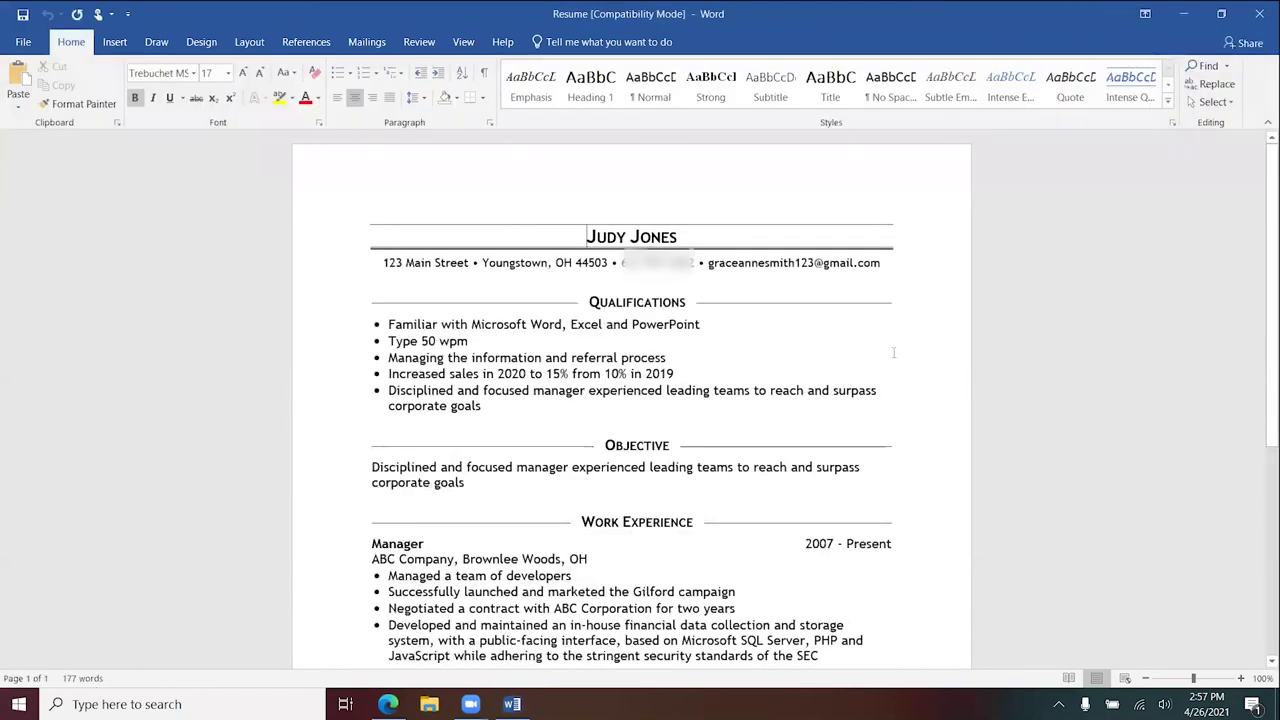
- Replace 'developers' with 'secretaries' in the first Manager bullet of the Word resume
{"action": "scroll", "coordinate": [839, 283], "scroll_direction": "down", "scroll_amount": 3}
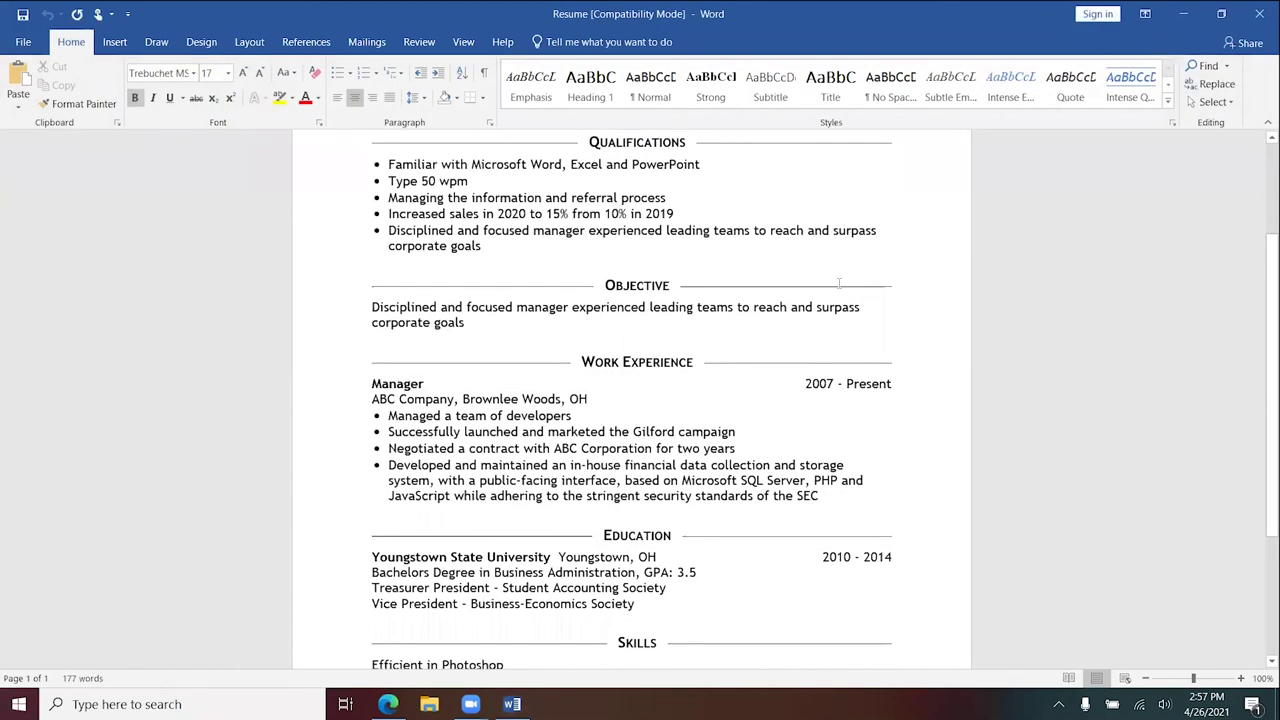
{"action": "scroll", "coordinate": [839, 283], "scroll_direction": "down", "scroll_amount": 4}
{"action": "scroll", "coordinate": [828, 293], "scroll_direction": "up", "scroll_amount": 6}
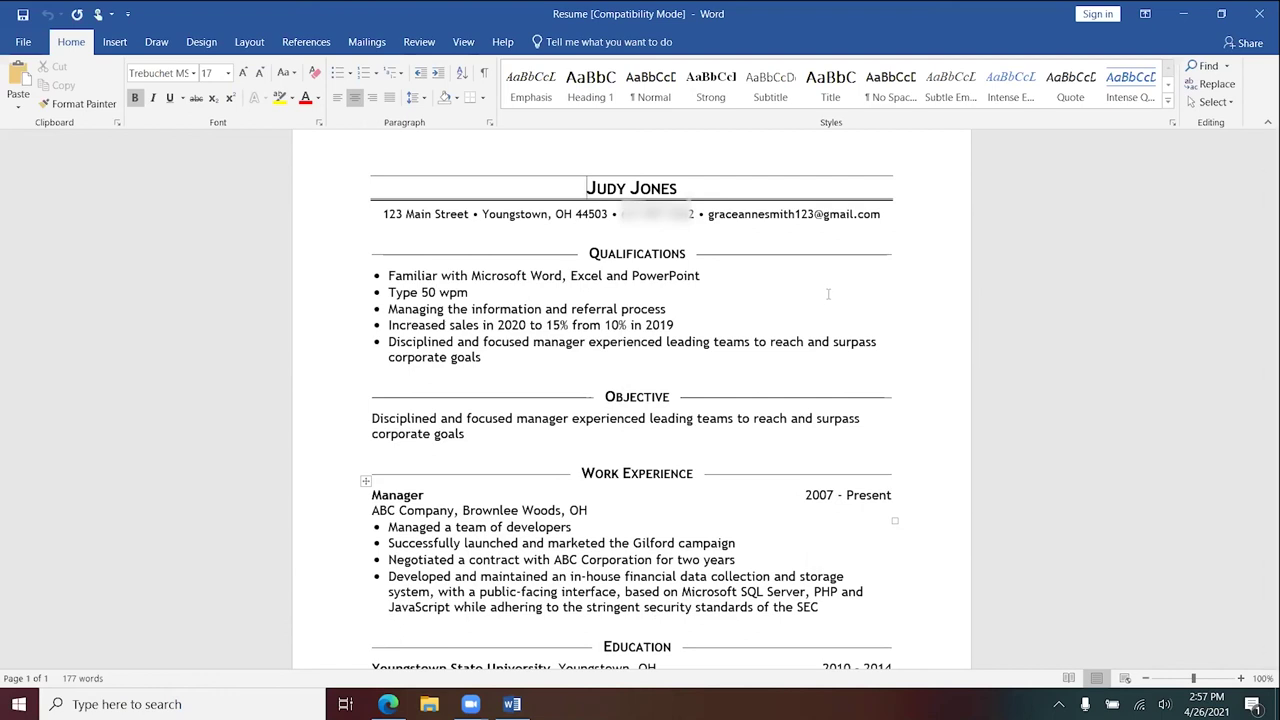
{"action": "scroll", "coordinate": [828, 294], "scroll_direction": "down", "scroll_amount": 4}
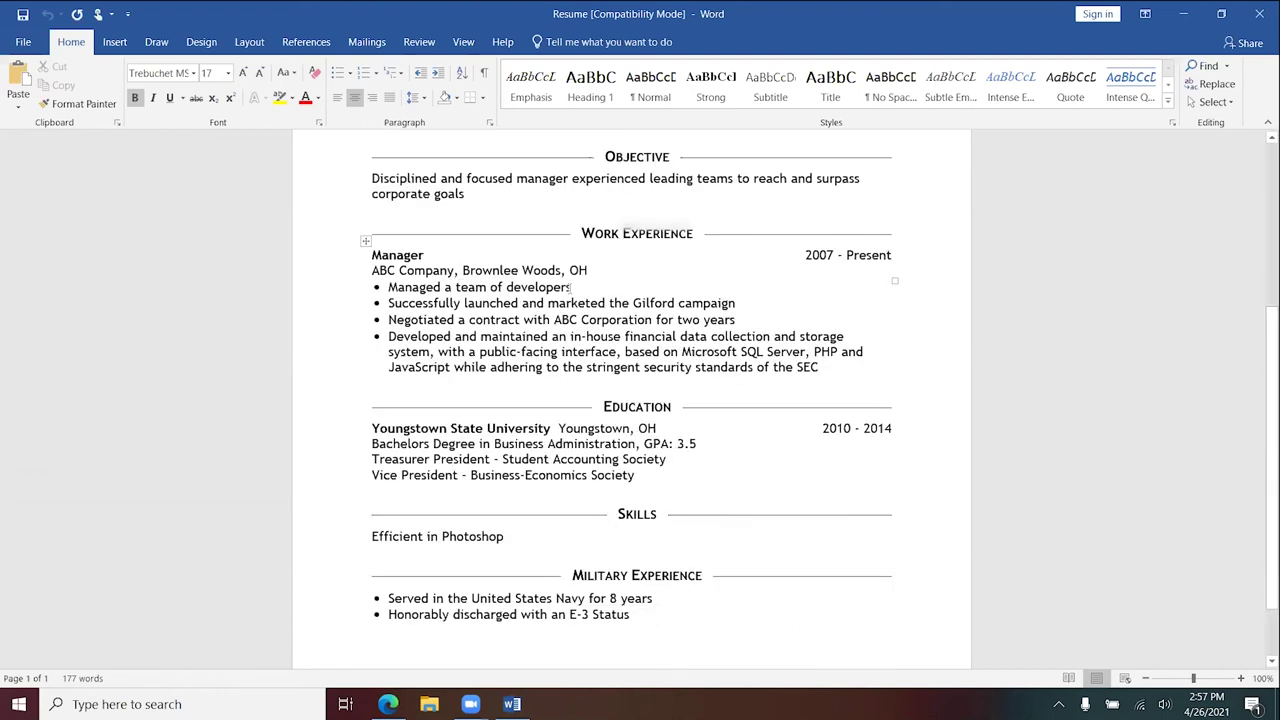
{"action": "left_click", "coordinate": [710, 287]}
{"action": "key", "text": "BackSpace"}
{"action": "key", "text": "BackSpace"}
{"action": "key", "text": "BackSpace"}
{"action": "key", "text": "BackSpace"}
{"action": "key", "text": "BackSpace"}
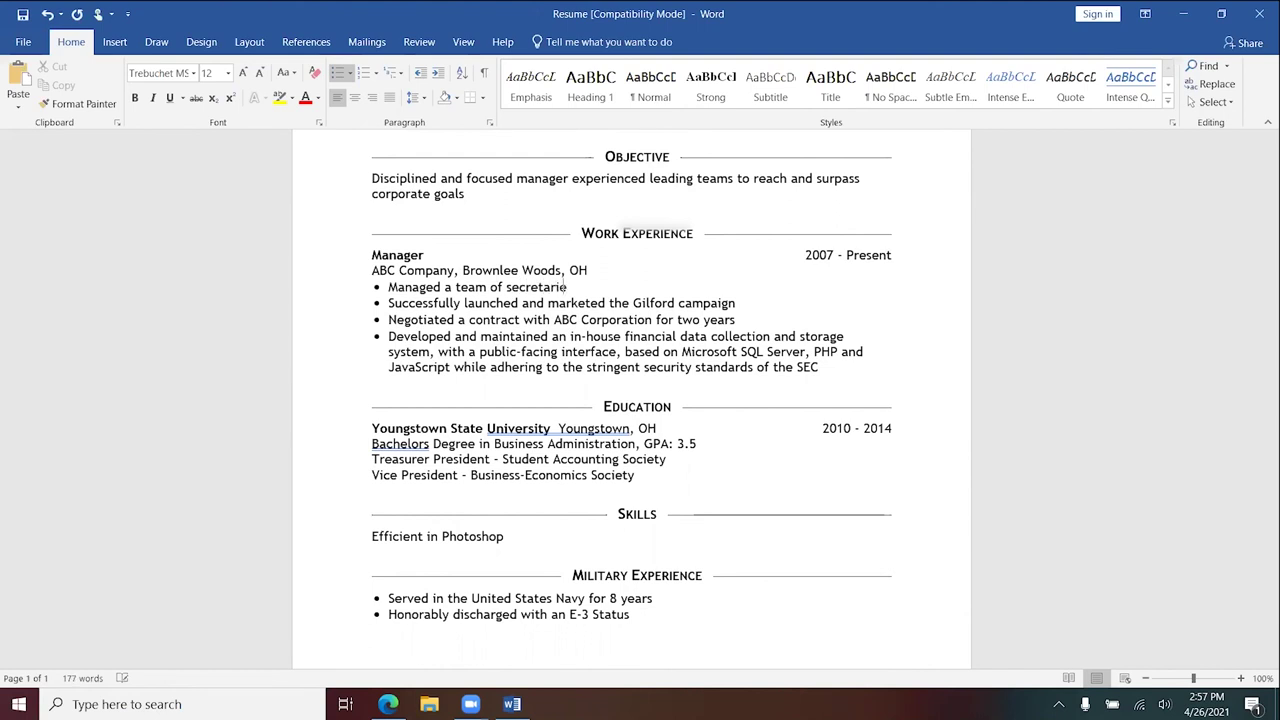
{"action": "scroll", "coordinate": [725, 365], "scroll_direction": "up", "scroll_amount": 3}
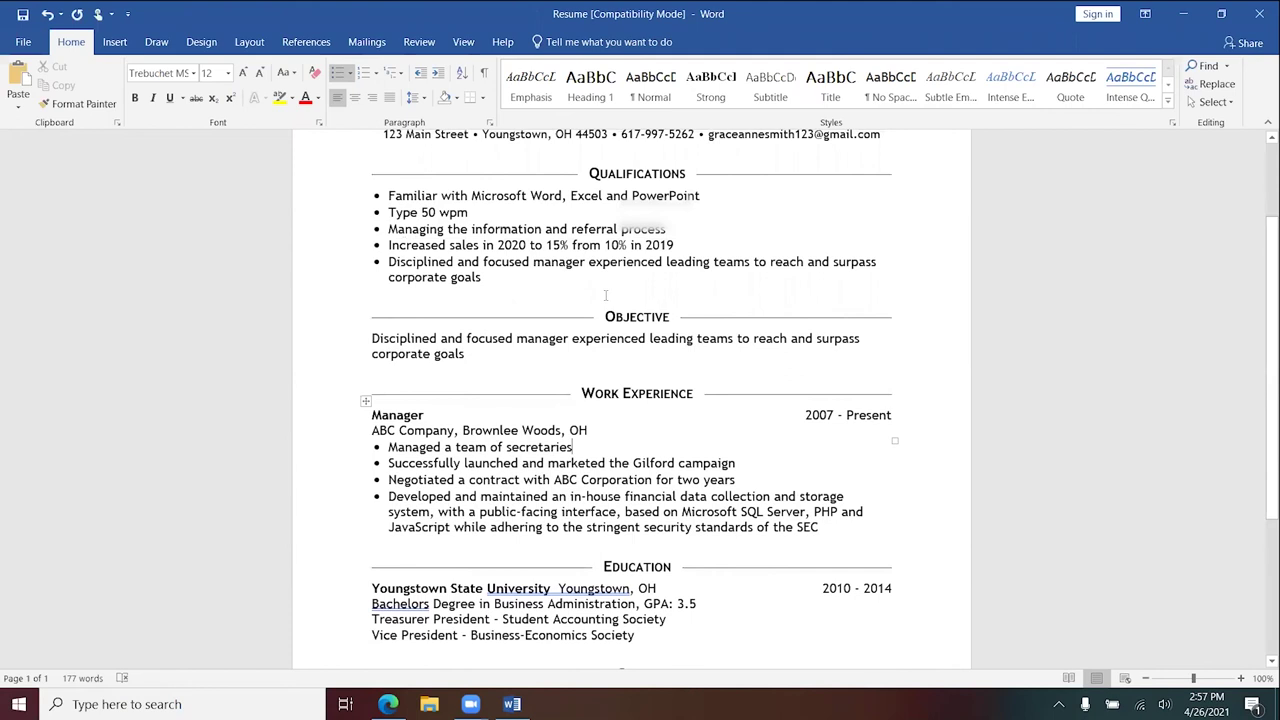
{"action": "scroll", "coordinate": [605, 295], "scroll_direction": "up", "scroll_amount": 3}
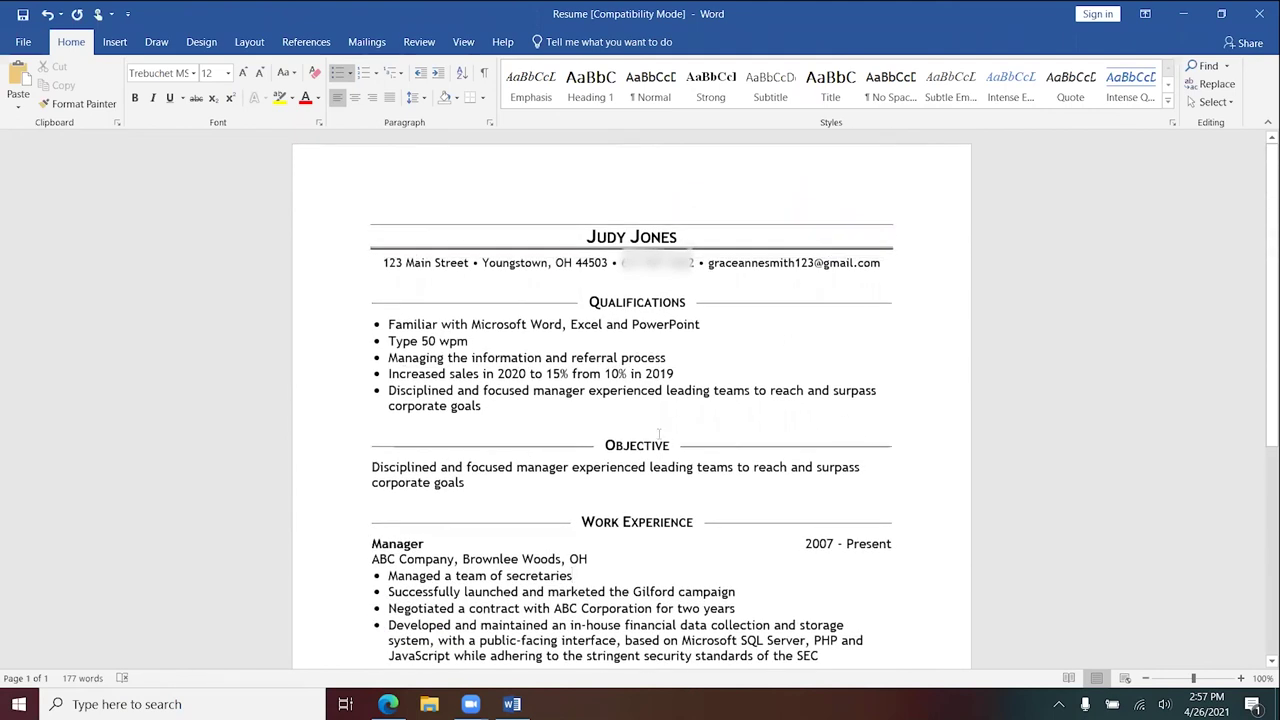
- Return to the browser's online resume content page, clearing an accidental text selection
{"action": "mouse_move", "coordinate": [470, 704]}
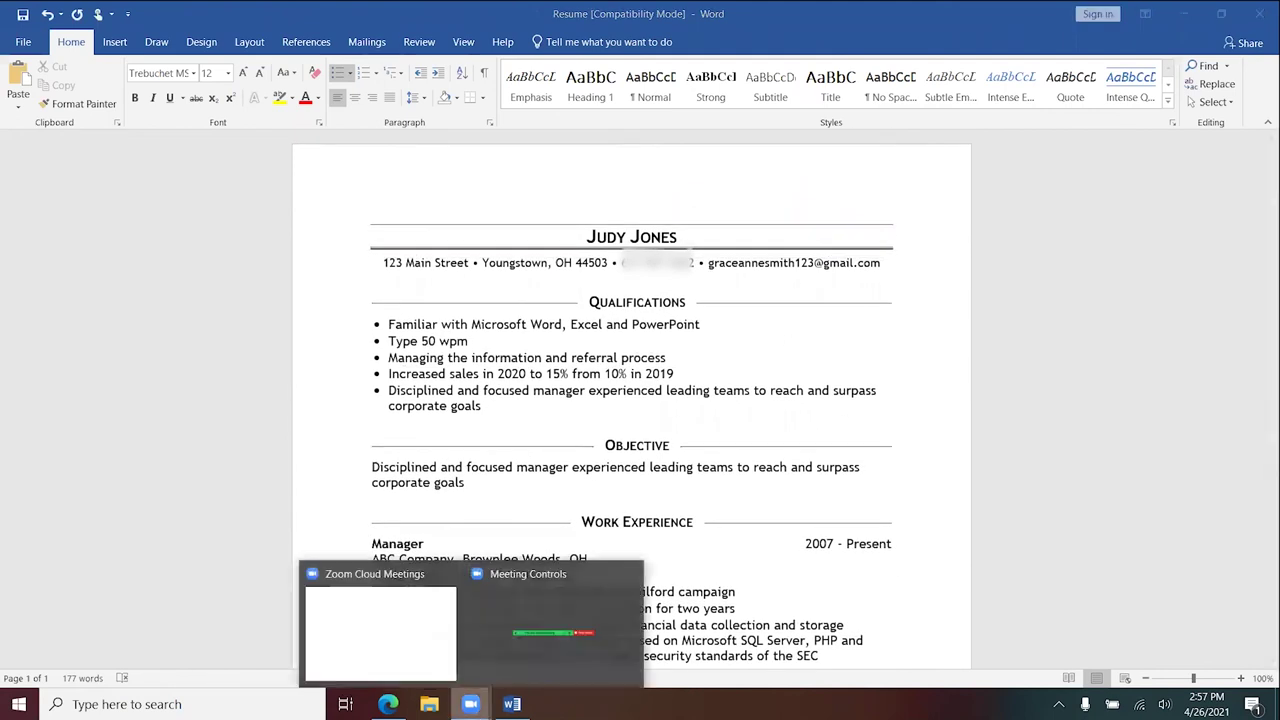
{"action": "left_click", "coordinate": [430, 665]}
{"action": "left_click", "coordinate": [388, 704]}
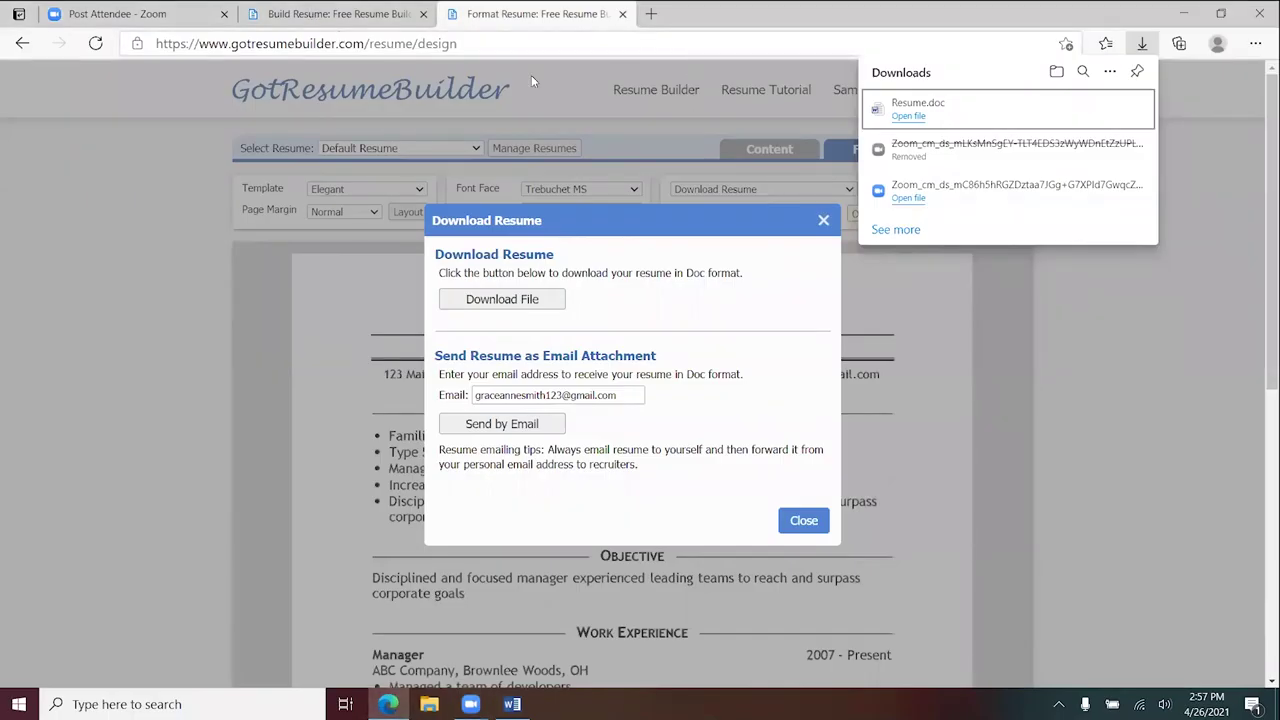
{"action": "key", "text": "ctrl+shift+Tab"}
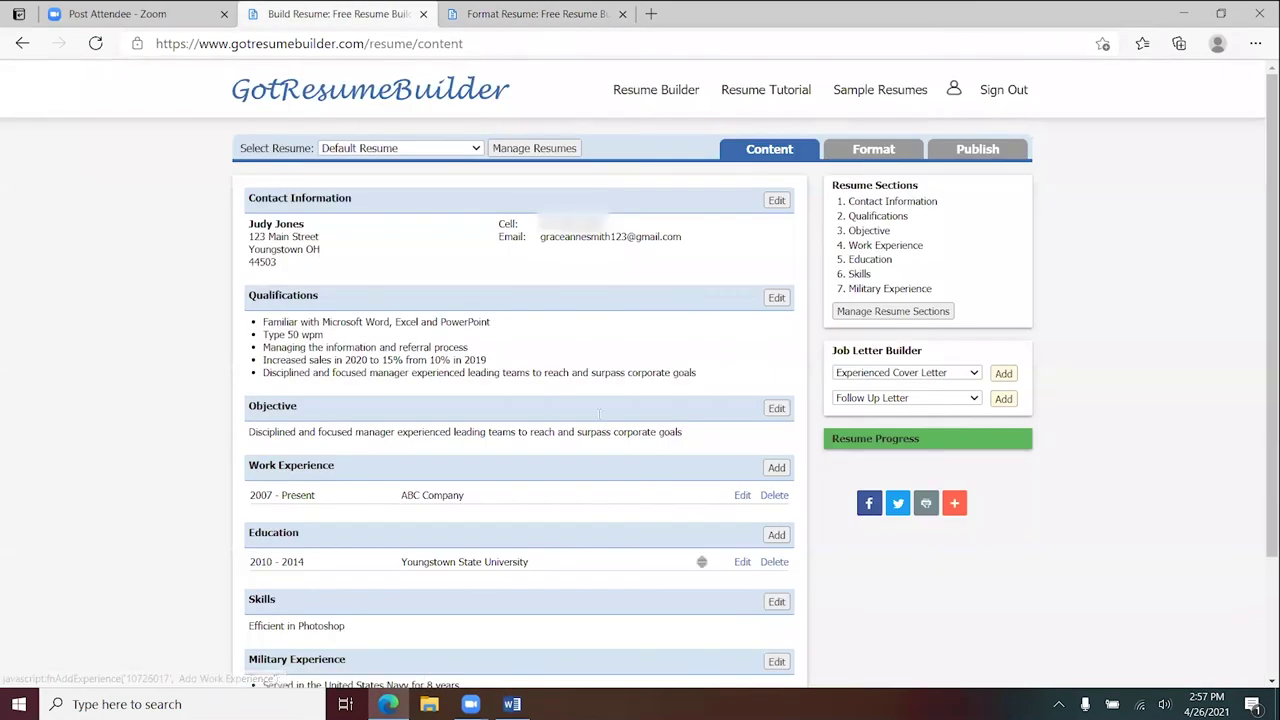
{"action": "left_click_drag", "start_coordinate": [600, 413], "coordinate": [591, 580]}
{"action": "left_click", "coordinate": [709, 350]}
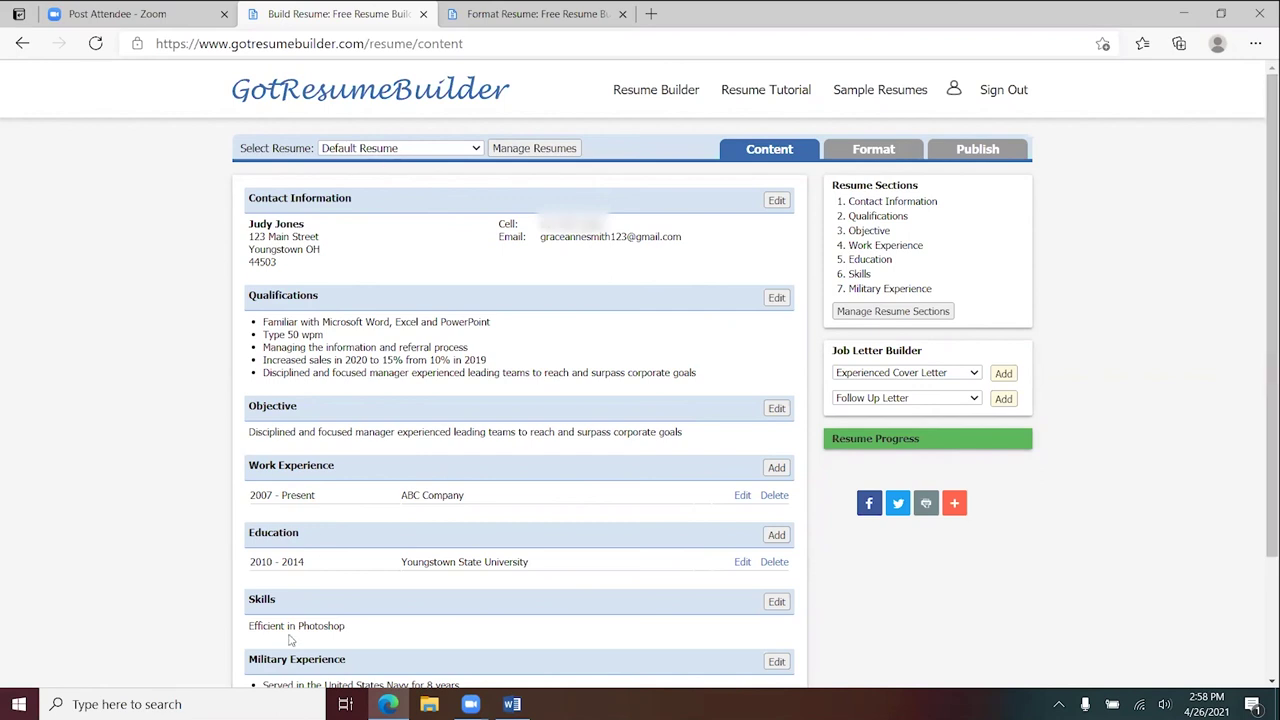
- Compare the Word resume with the online version, ending on the Publish page
{"action": "left_click", "coordinate": [512, 704]}
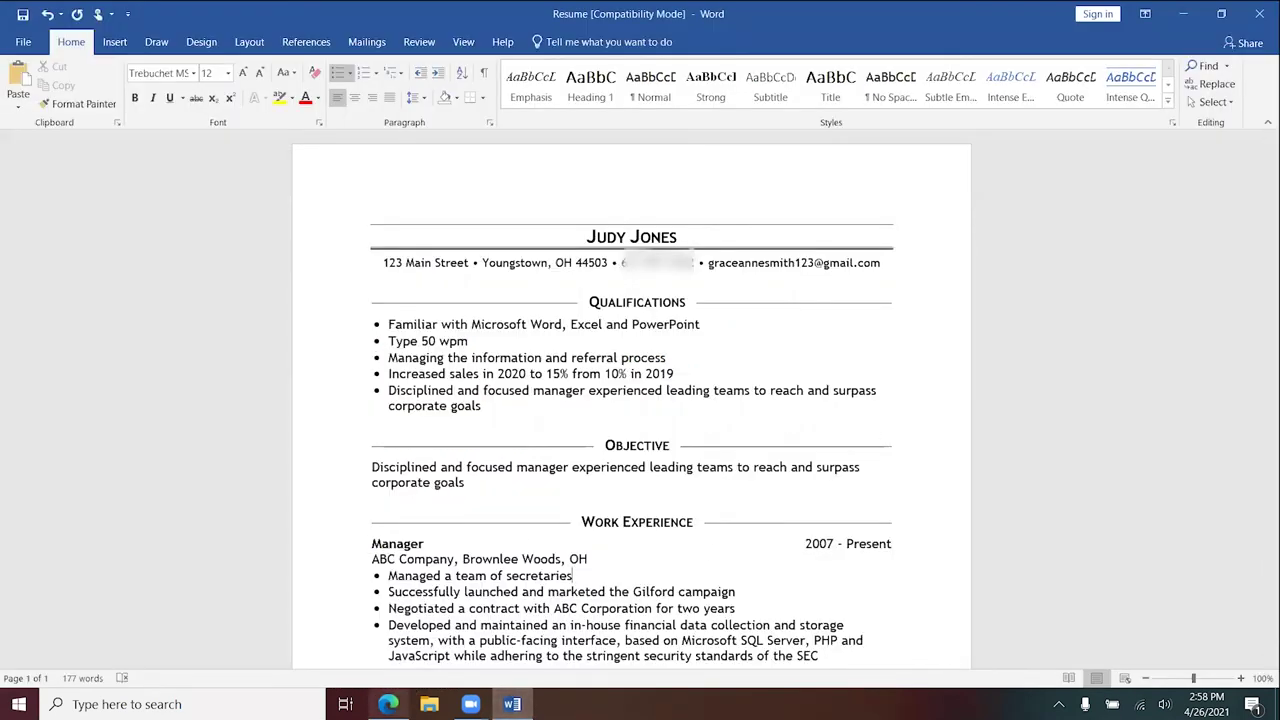
{"action": "left_click", "coordinate": [388, 704]}
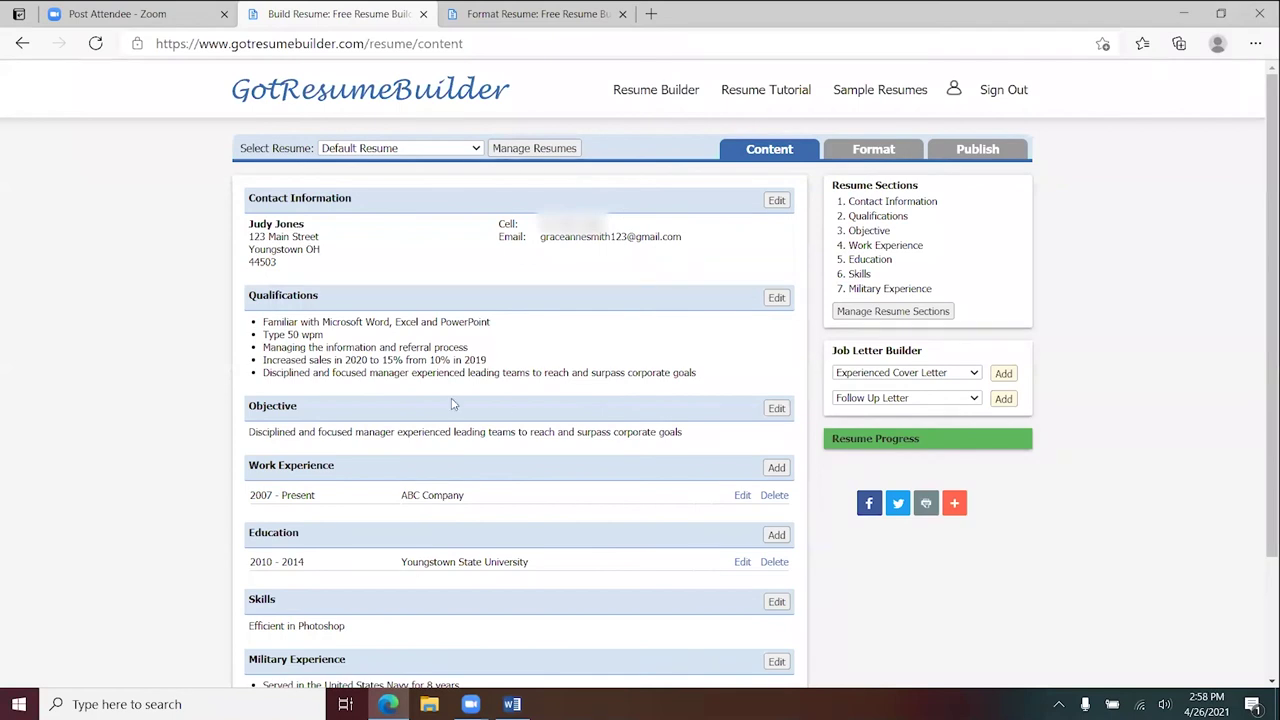
{"action": "left_click", "coordinate": [512, 704]}
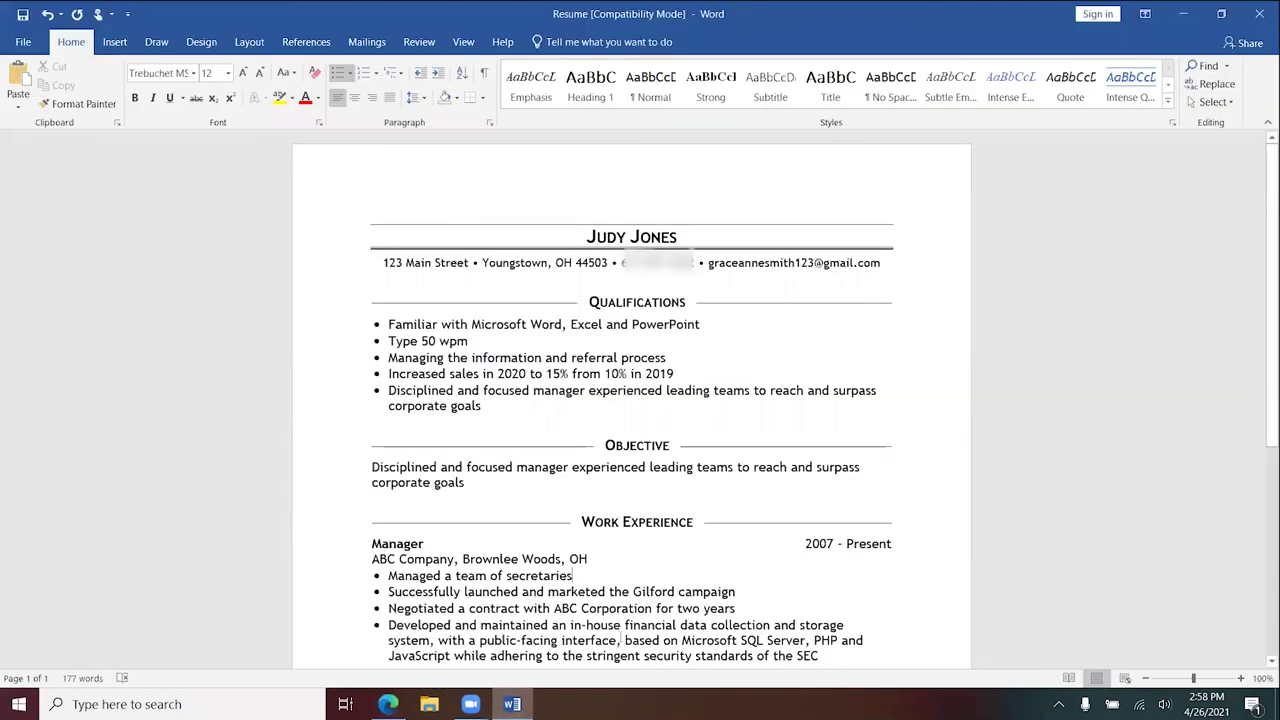
{"action": "left_click", "coordinate": [388, 704]}
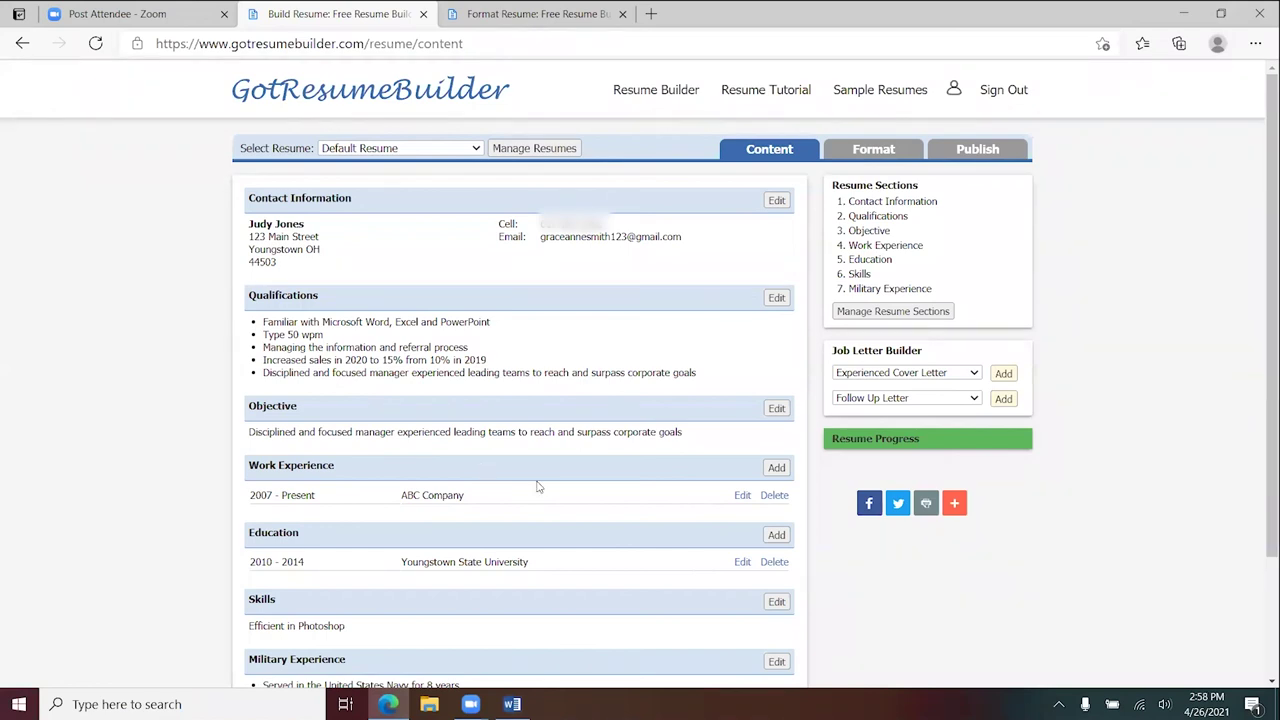
{"action": "left_click", "coordinate": [512, 704]}
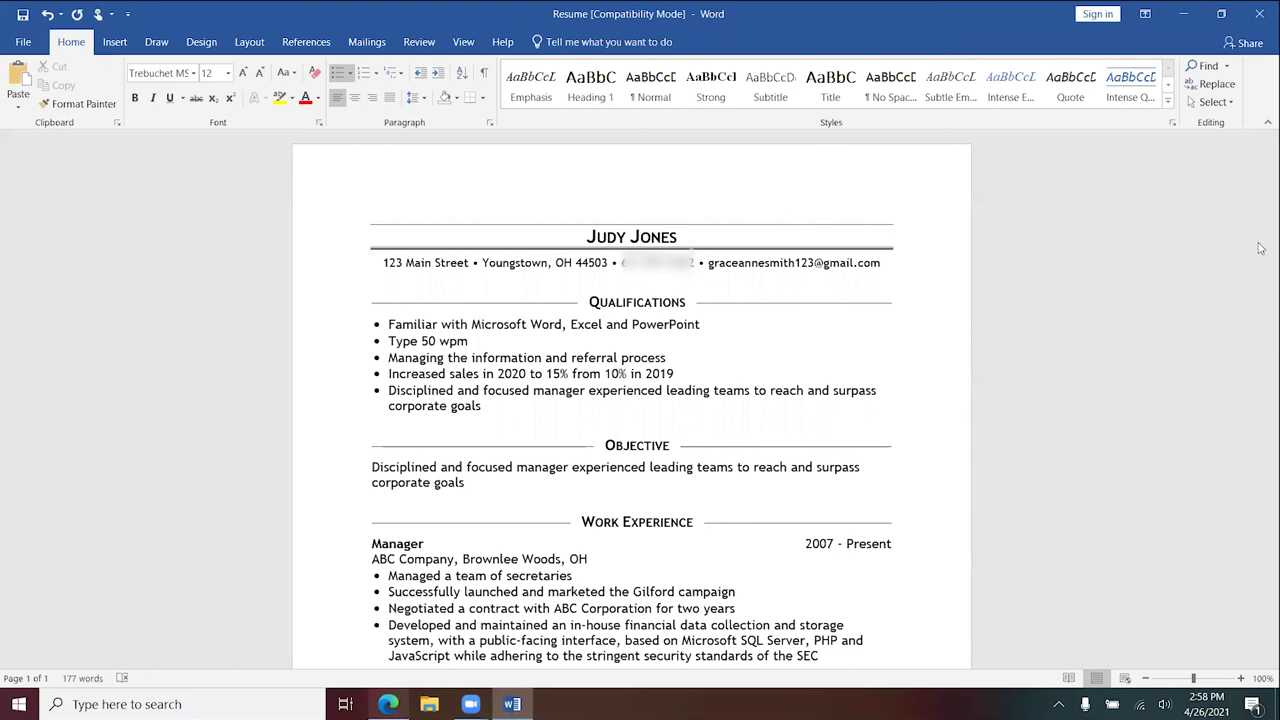
{"action": "key", "text": "alt+Tab"}
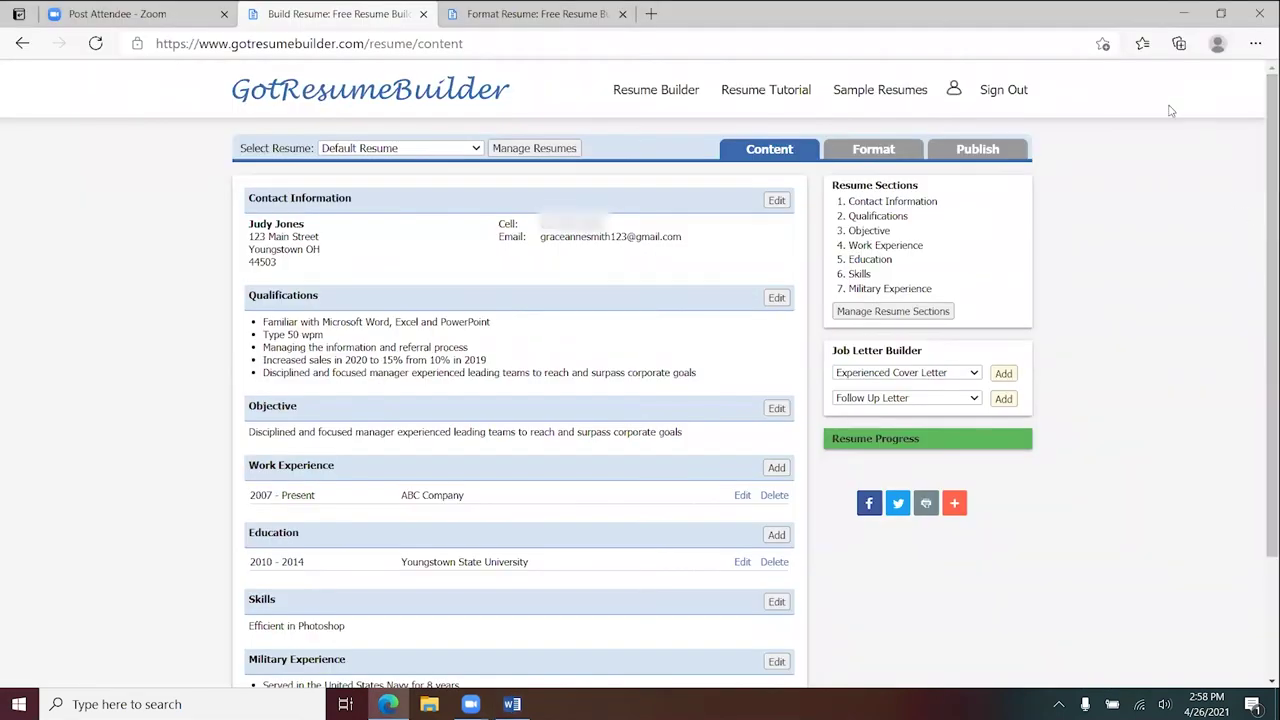
{"action": "left_click", "coordinate": [980, 152]}
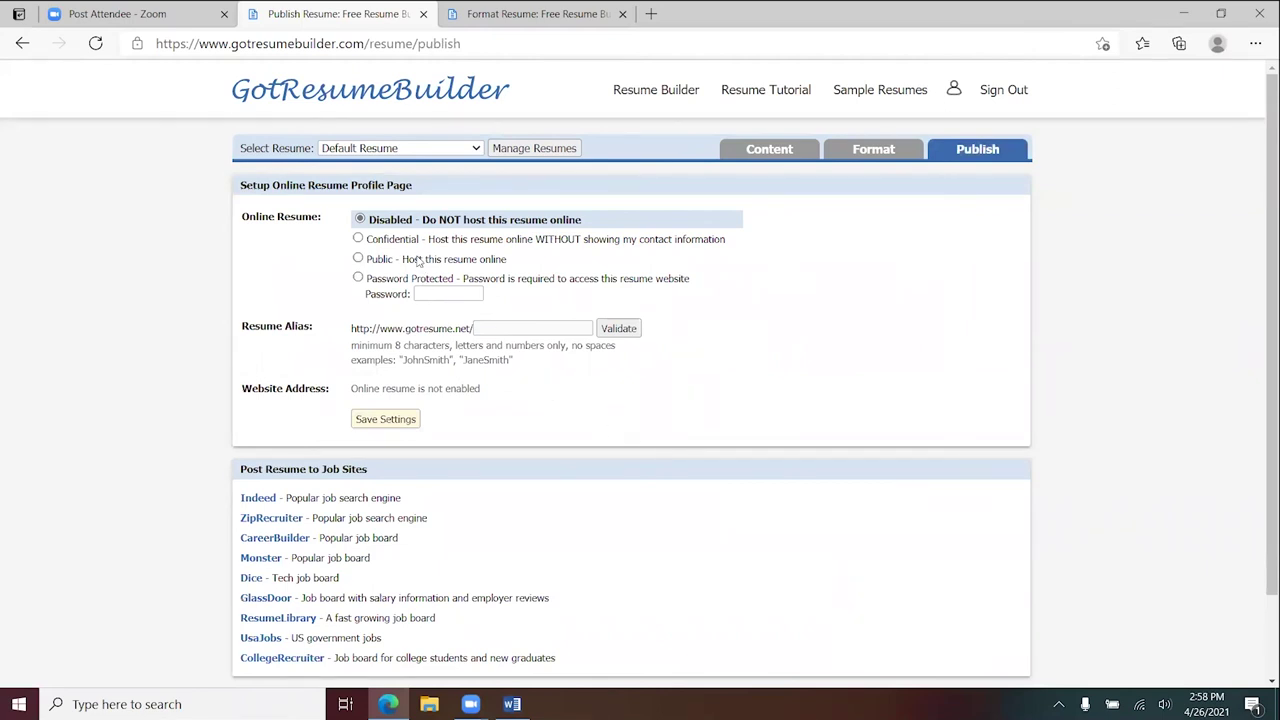
- Scroll through the Disabled Online Resume hosting settings and the nine job sites for posting
{"action": "scroll", "coordinate": [640, 408], "scroll_direction": "down", "scroll_amount": 2}
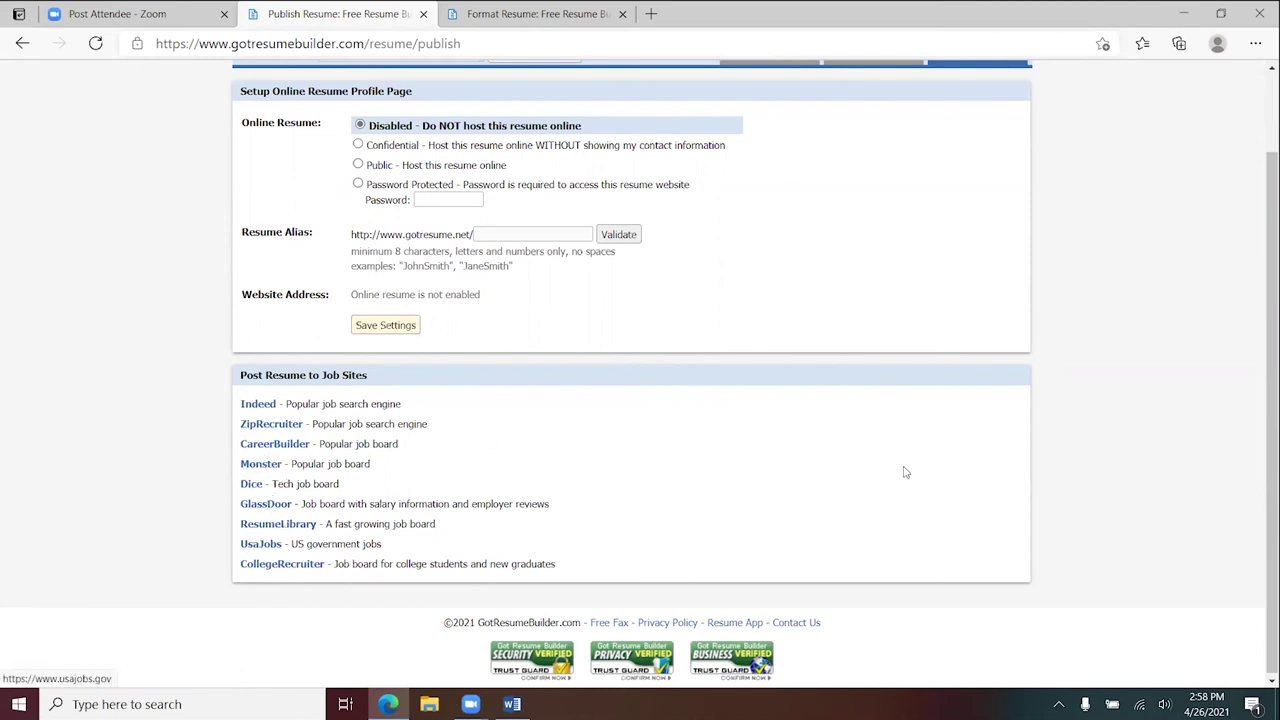
{"action": "scroll", "coordinate": [905, 472], "scroll_direction": "up", "scroll_amount": 2}
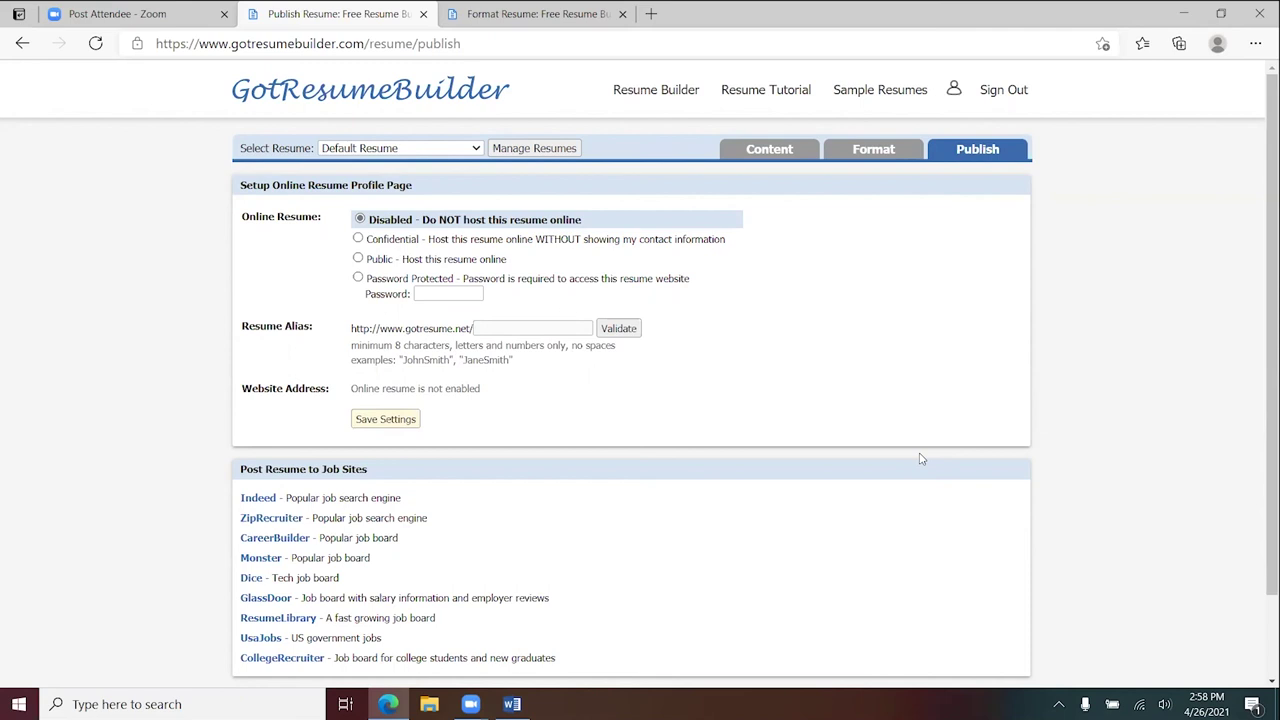
{"action": "scroll", "coordinate": [910, 450], "scroll_direction": "down", "scroll_amount": 2}
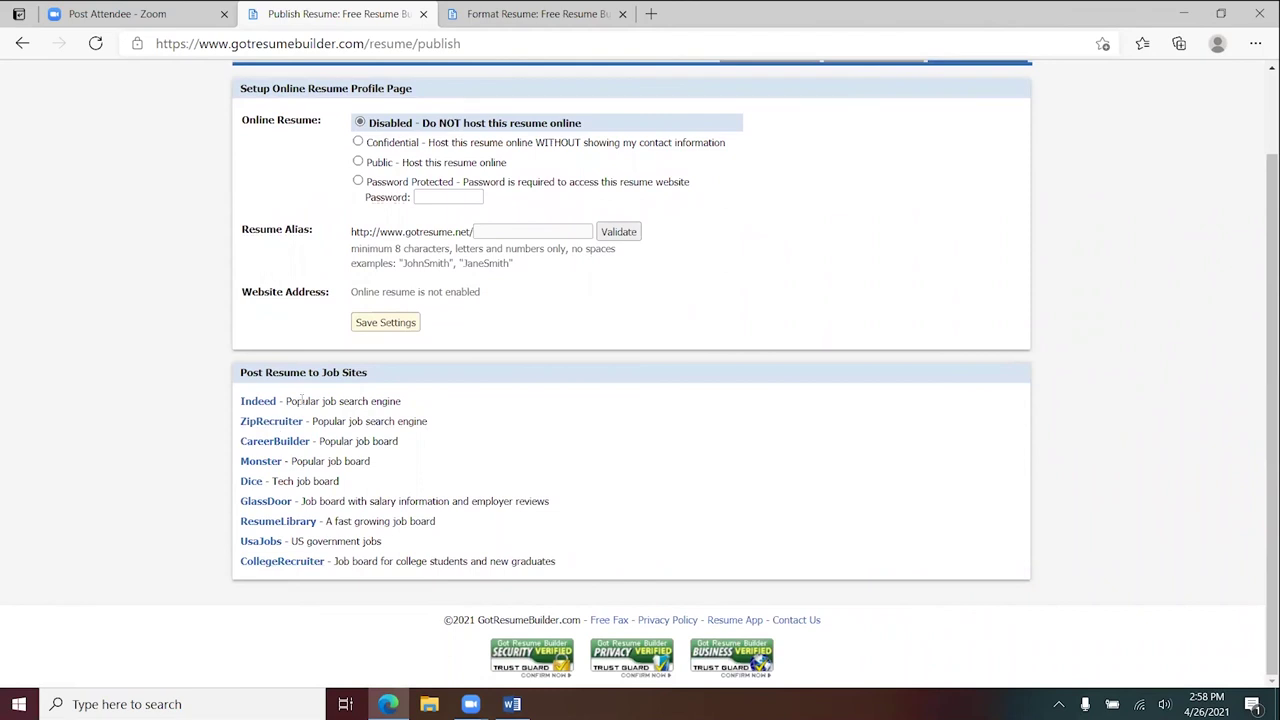
{"action": "scroll", "coordinate": [808, 442], "scroll_direction": "up", "scroll_amount": 2}
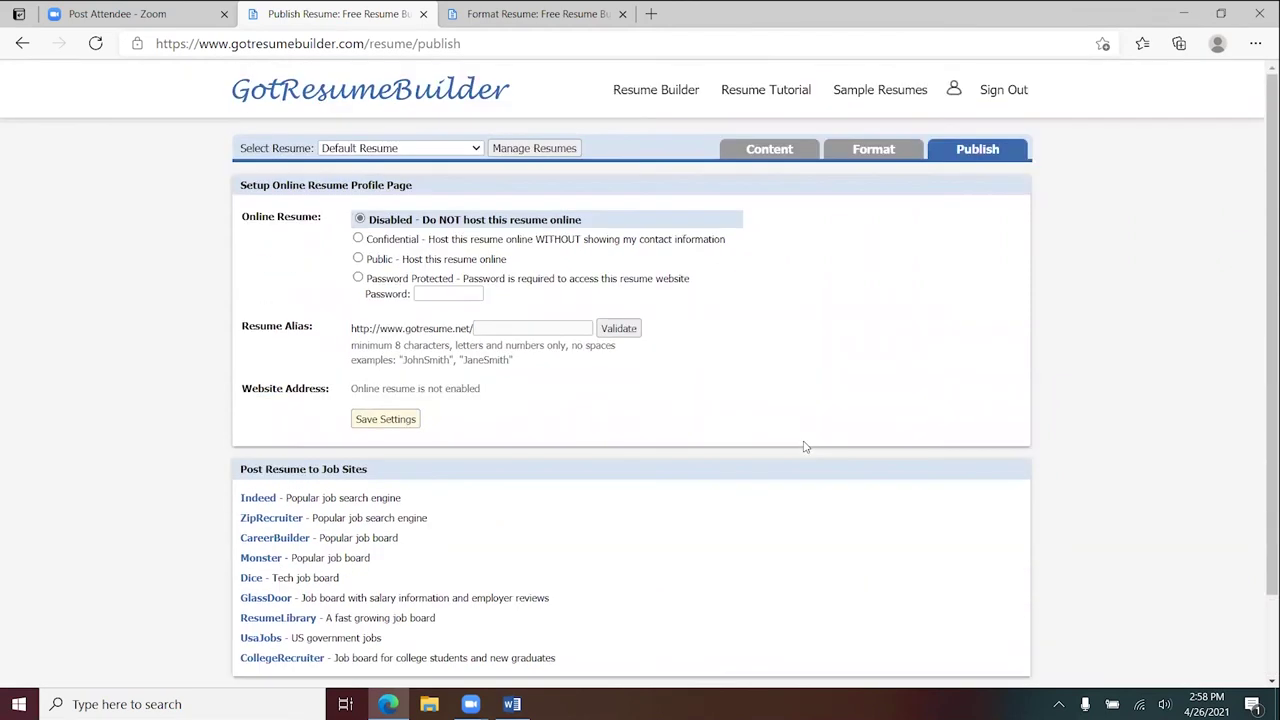
- Preview the resume's format, then go to the Sample Resumes collection
{"action": "left_click", "coordinate": [882, 168]}
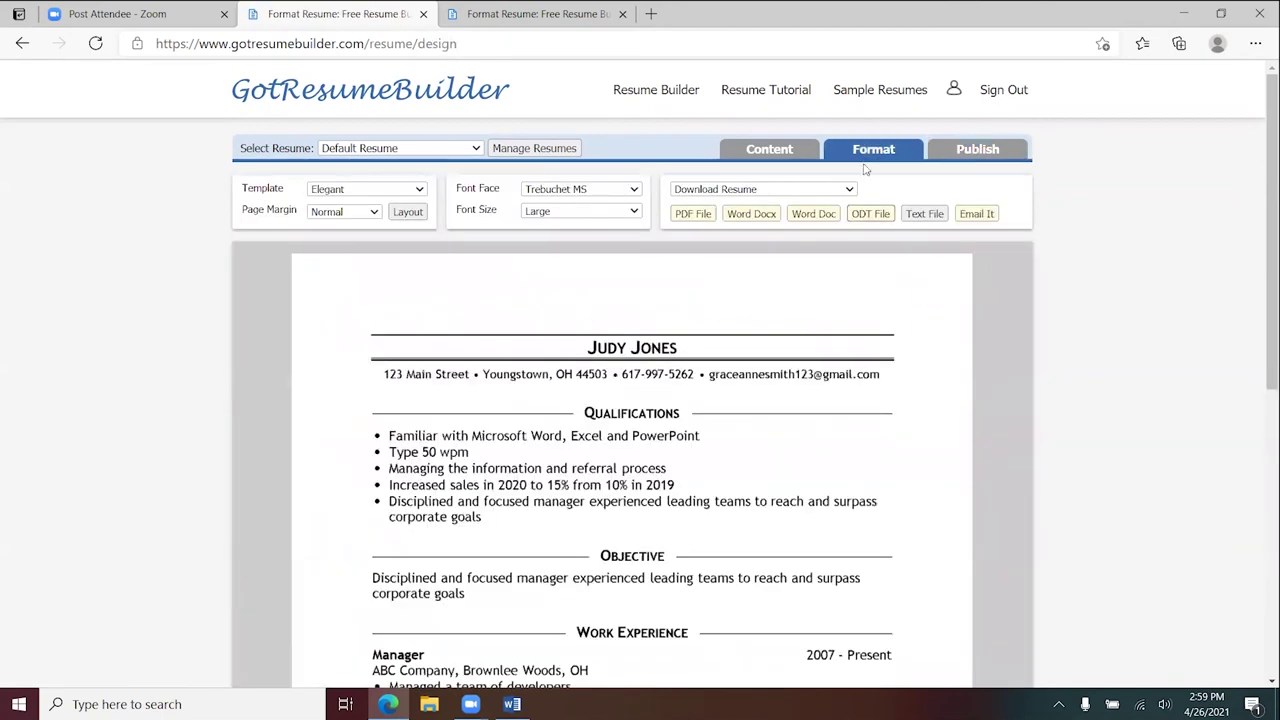
{"action": "left_click", "coordinate": [884, 97]}
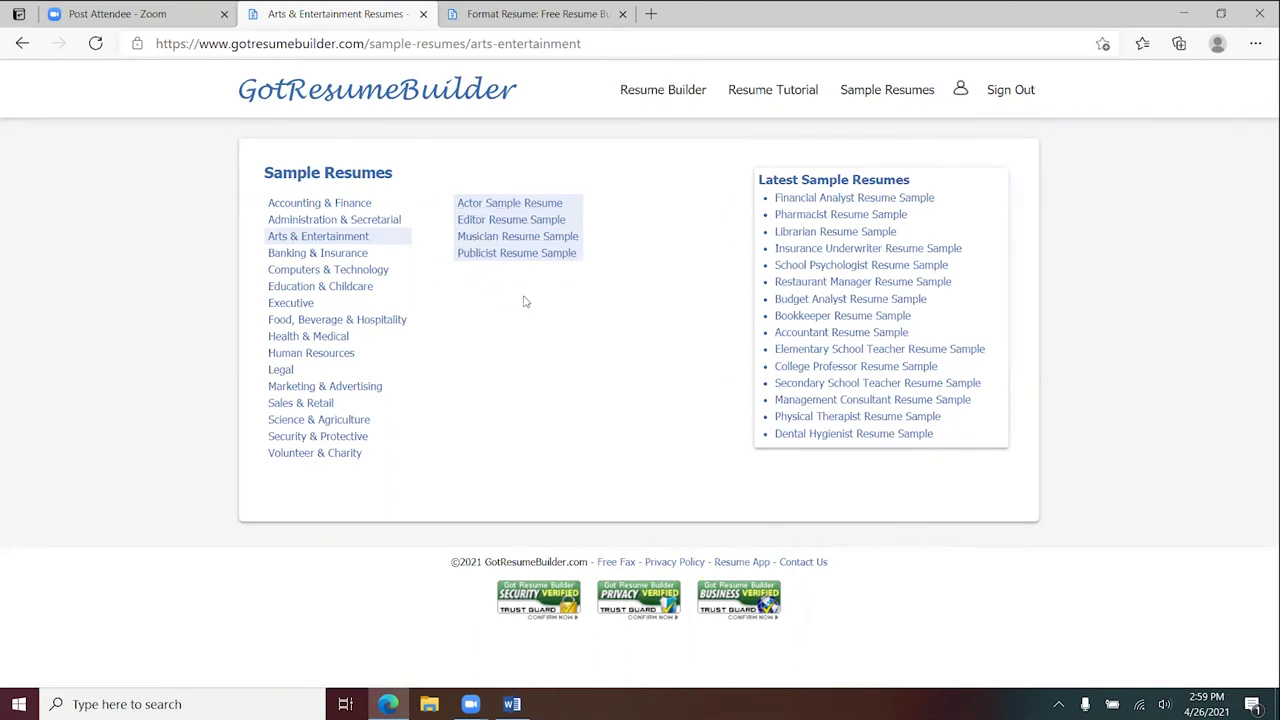
- Open the Publicist Resume Sample and scroll through it
{"action": "left_click", "coordinate": [486, 254]}
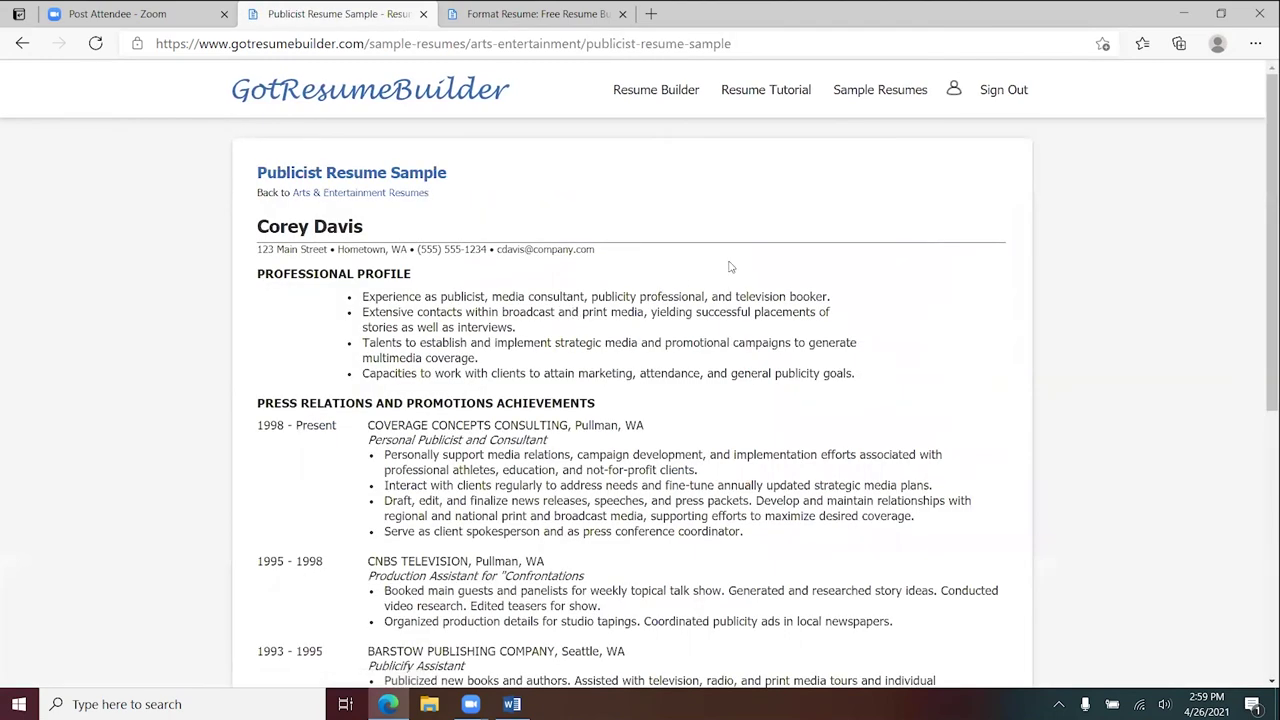
{"action": "scroll", "coordinate": [735, 265], "scroll_direction": "down", "scroll_amount": 5}
{"action": "scroll", "coordinate": [755, 268], "scroll_direction": "up", "scroll_amount": 5}
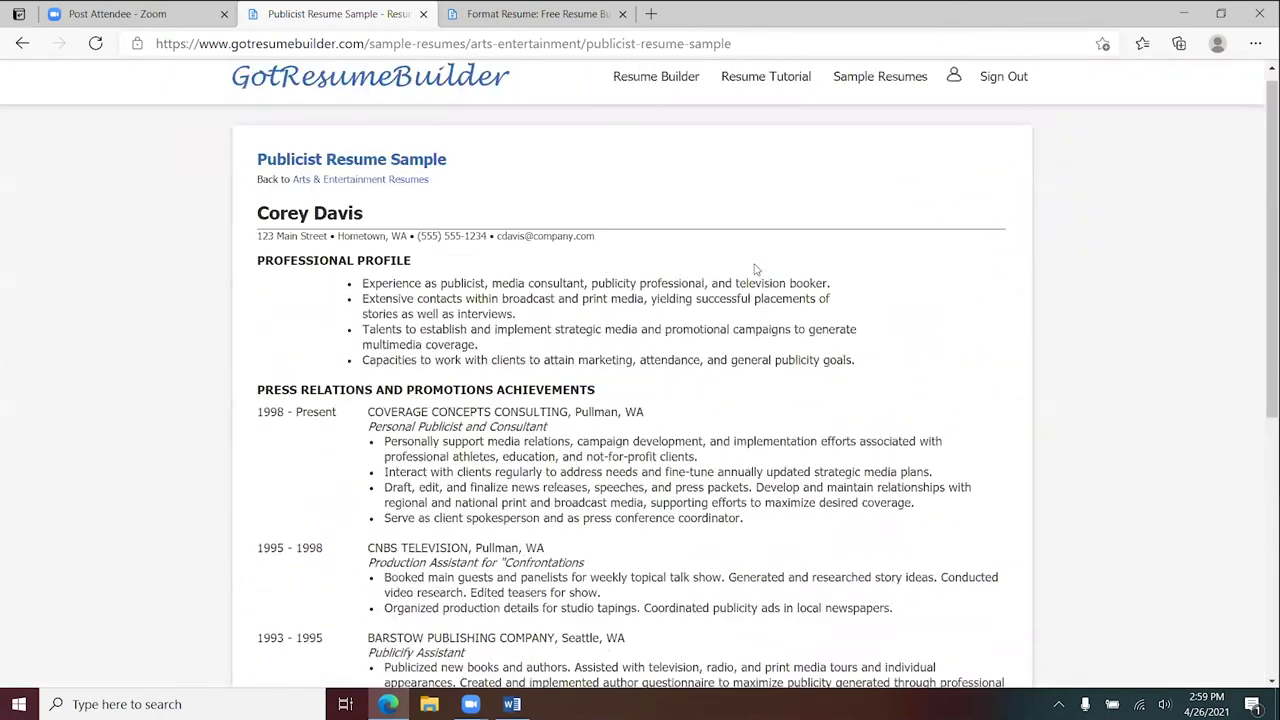
{"action": "scroll", "coordinate": [755, 268], "scroll_direction": "up", "scroll_amount": 1}
{"action": "scroll", "coordinate": [755, 269], "scroll_direction": "down", "scroll_amount": 4}
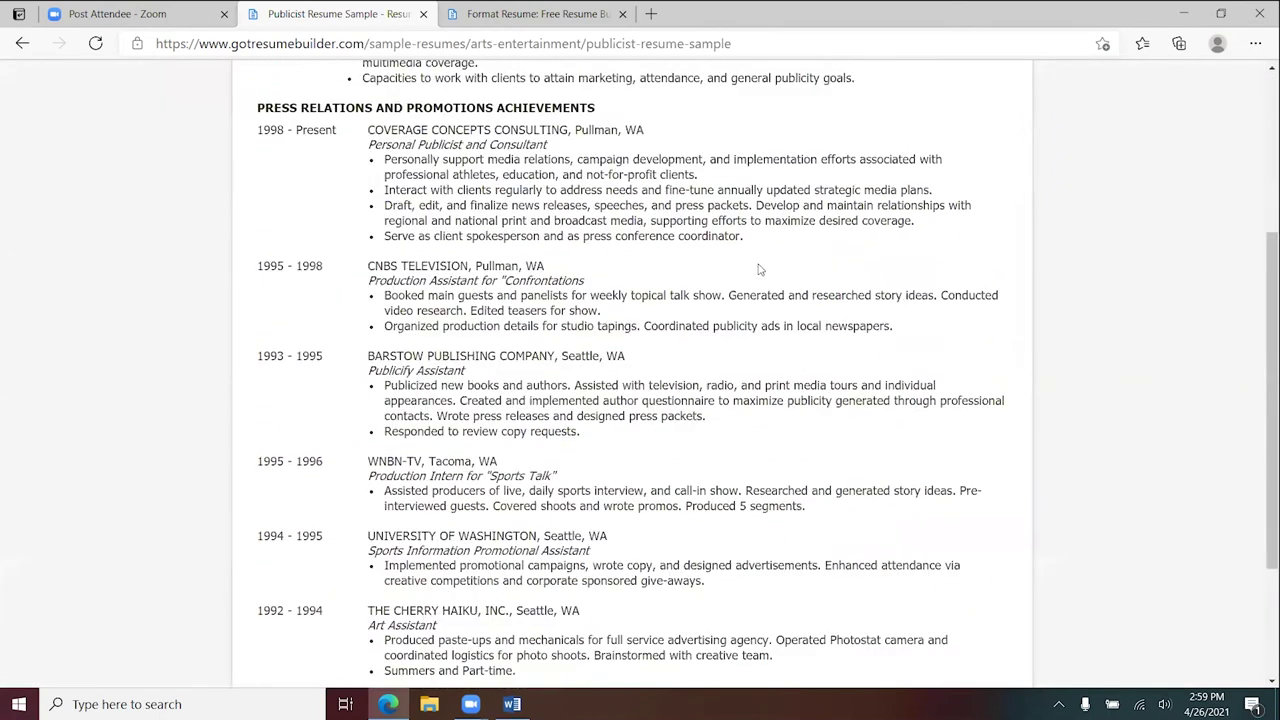
{"action": "scroll", "coordinate": [760, 270], "scroll_direction": "up", "scroll_amount": 4}
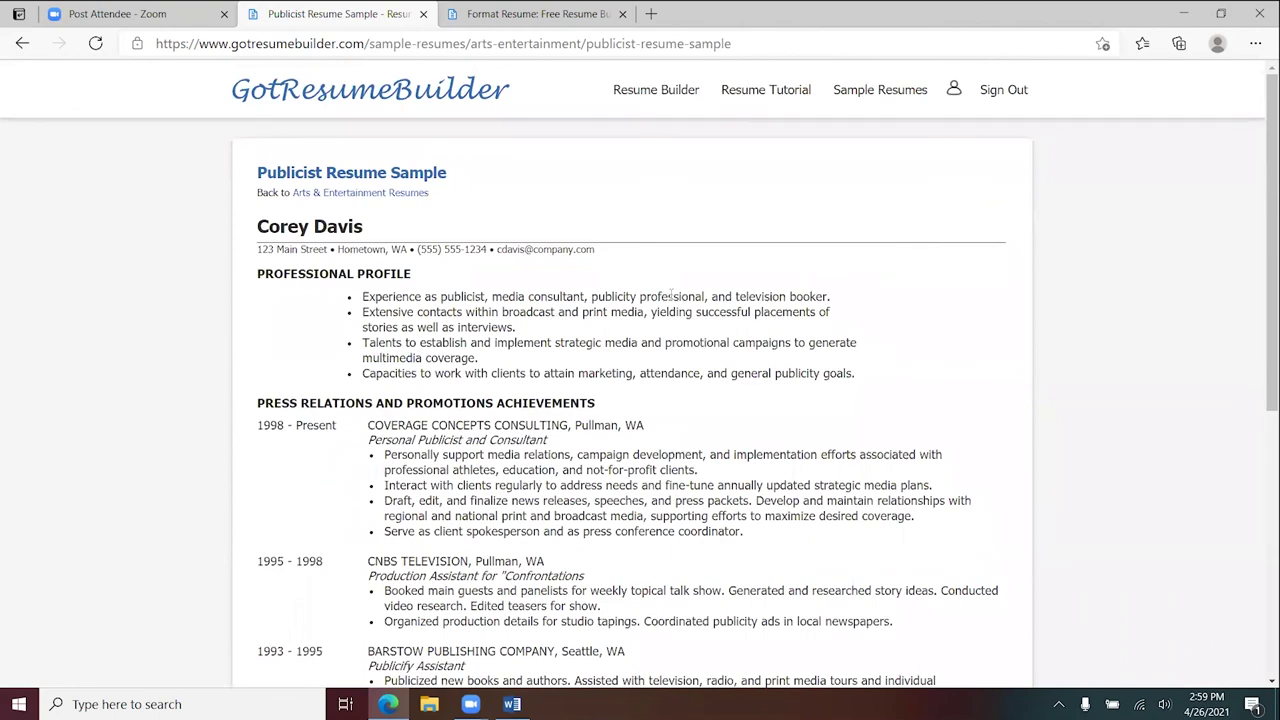
{"action": "scroll", "coordinate": [671, 296], "scroll_direction": "down", "scroll_amount": 5}
{"action": "scroll", "coordinate": [676, 299], "scroll_direction": "up", "scroll_amount": 5}
- Open the Librarian Resume Sample from the samples list and scroll through its experience
{"action": "left_click", "coordinate": [880, 90]}
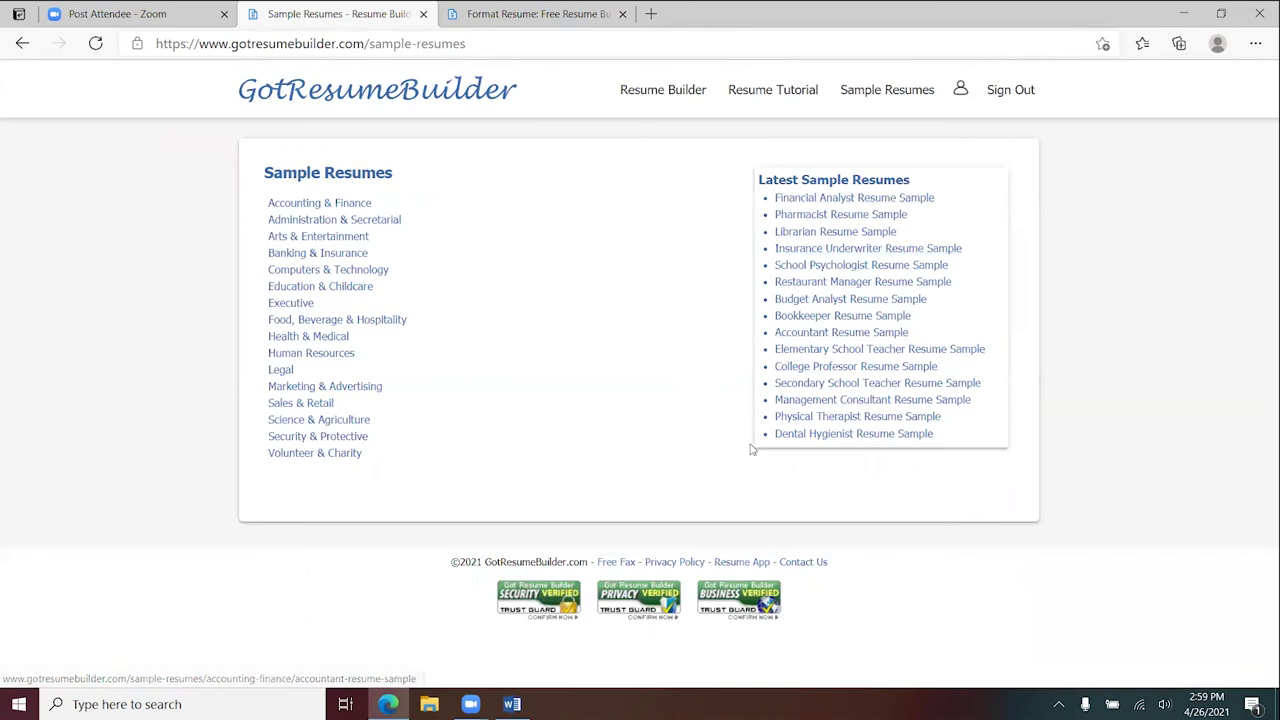
{"action": "left_click", "coordinate": [845, 232]}
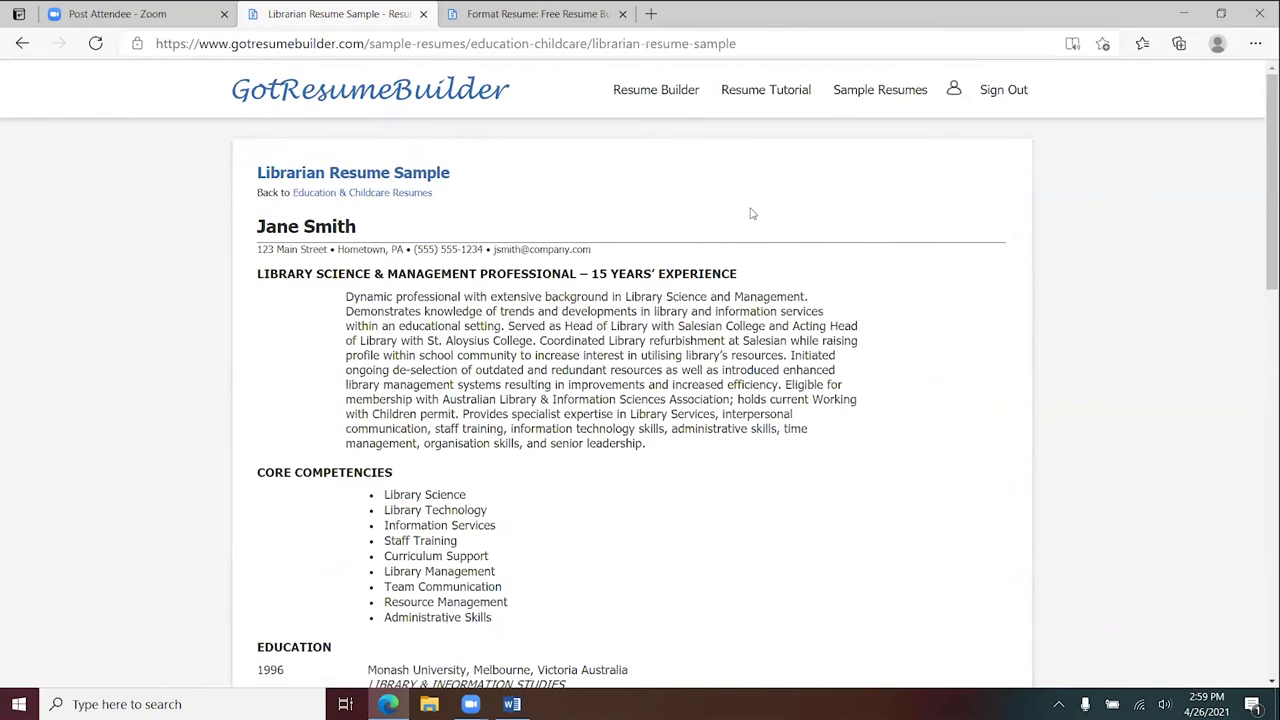
{"action": "scroll", "coordinate": [752, 213], "scroll_direction": "down", "scroll_amount": 15}
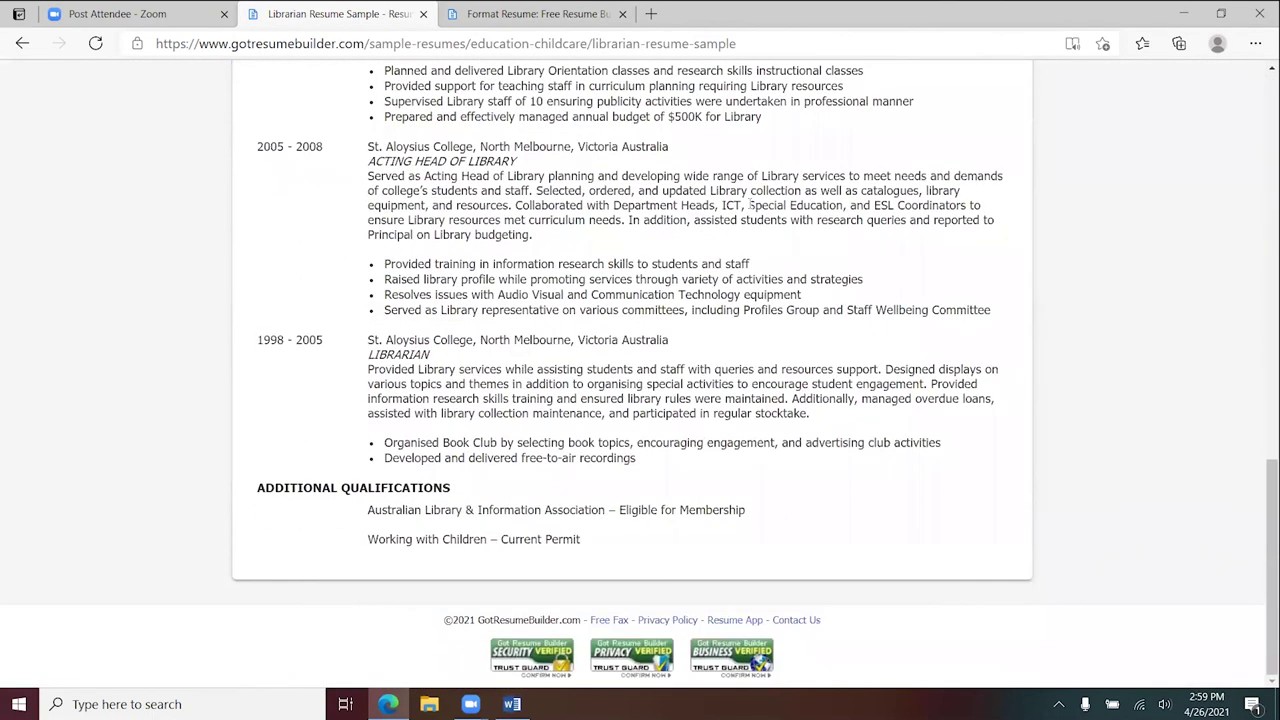
{"action": "scroll", "coordinate": [752, 205], "scroll_direction": "up", "scroll_amount": 15}
{"action": "scroll", "coordinate": [752, 205], "scroll_direction": "down", "scroll_amount": 2}
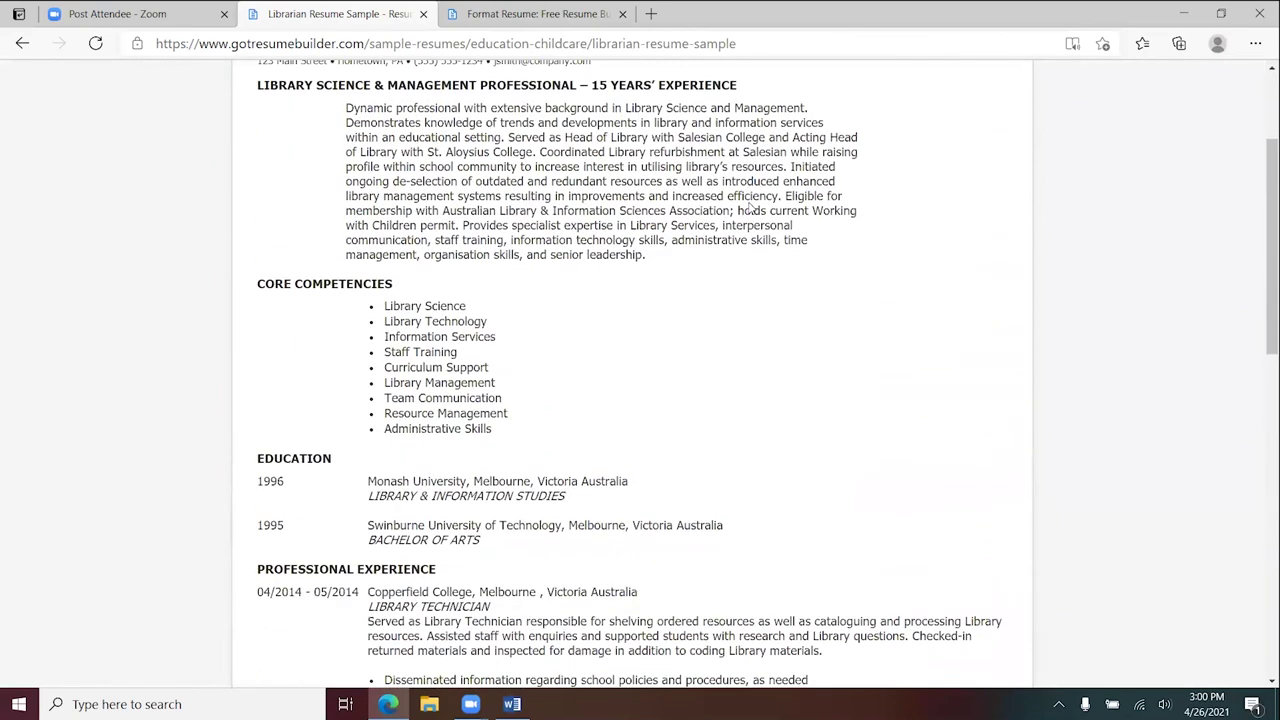
{"action": "scroll", "coordinate": [752, 207], "scroll_direction": "down", "scroll_amount": 4}
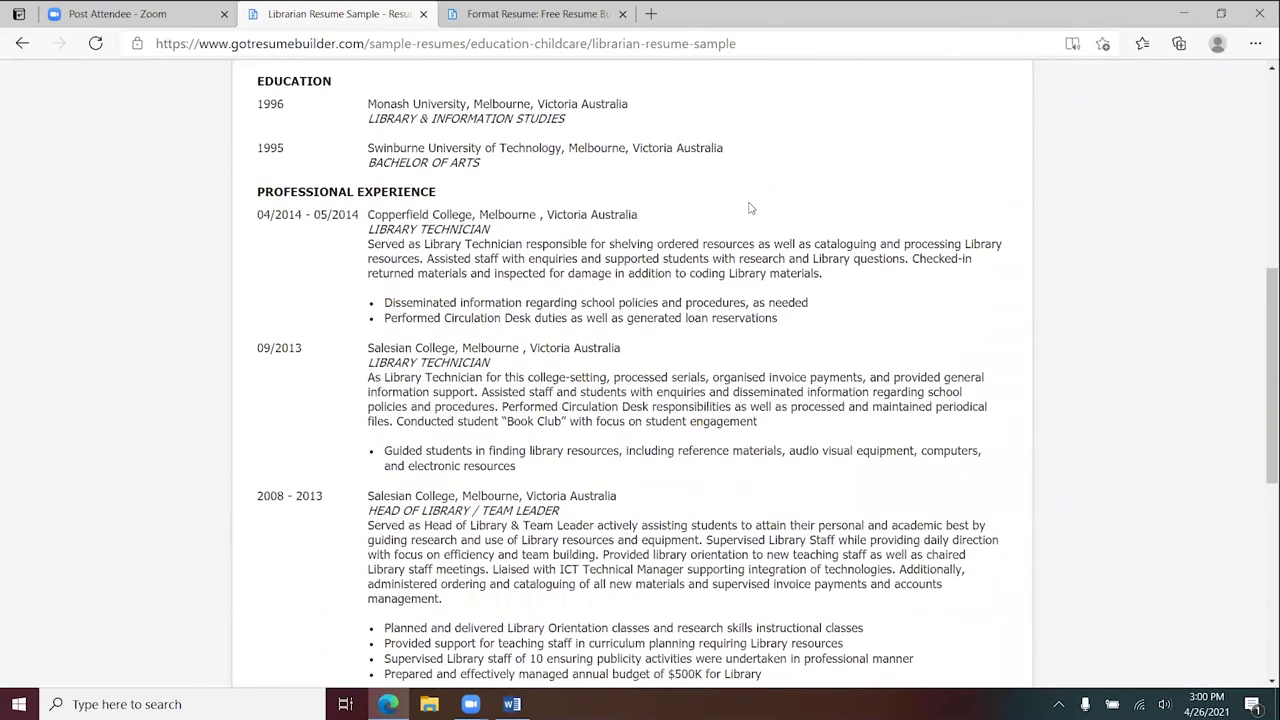